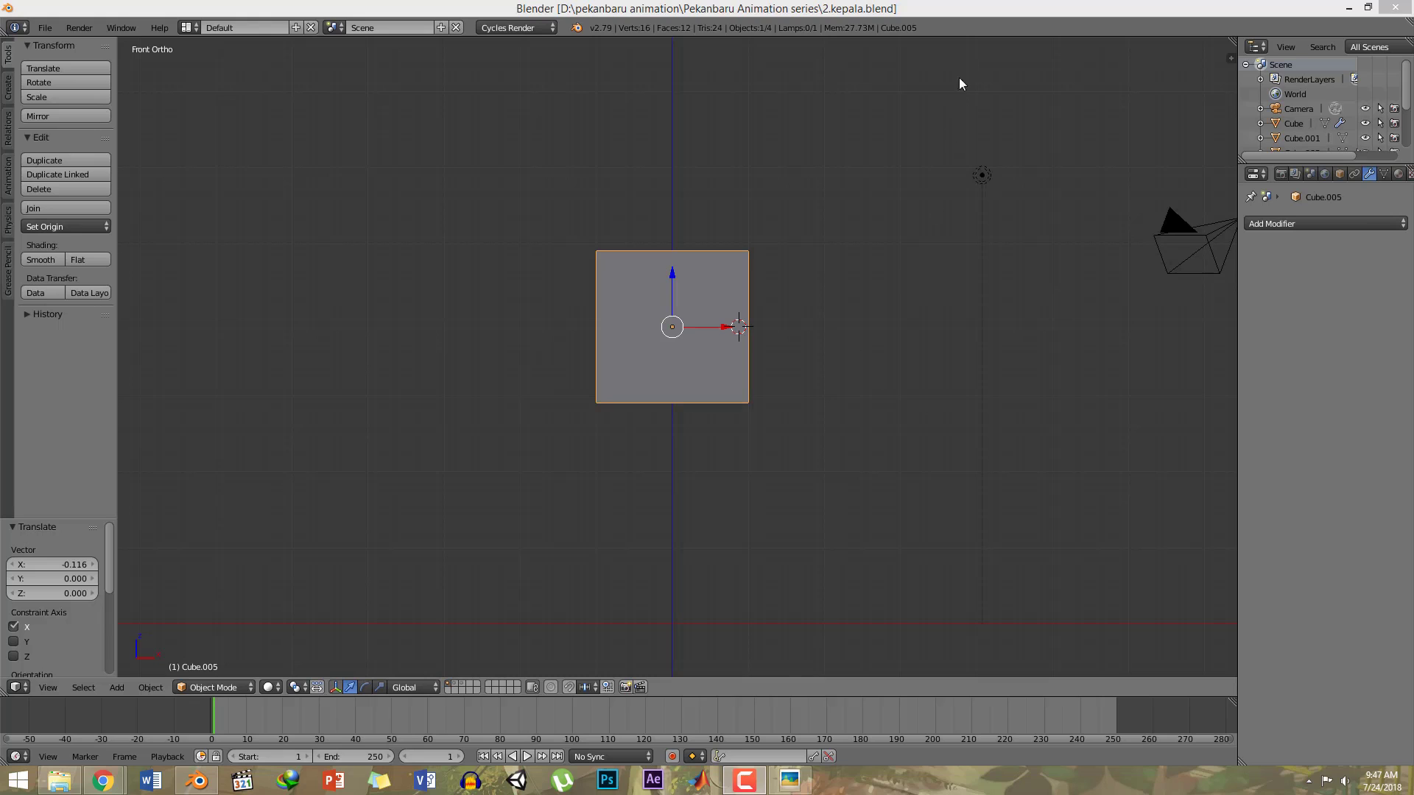
pyautogui.click(979, 9)
pyautogui.moveTo(878, 359)
pyautogui.keyDown('shift'); pyautogui.mouseDown(button='middle')
pyautogui.moveTo(937, 351)
pyautogui.moveTo(893, 345)
pyautogui.mouseUp(button='middle'); pyautogui.keyUp('shift')
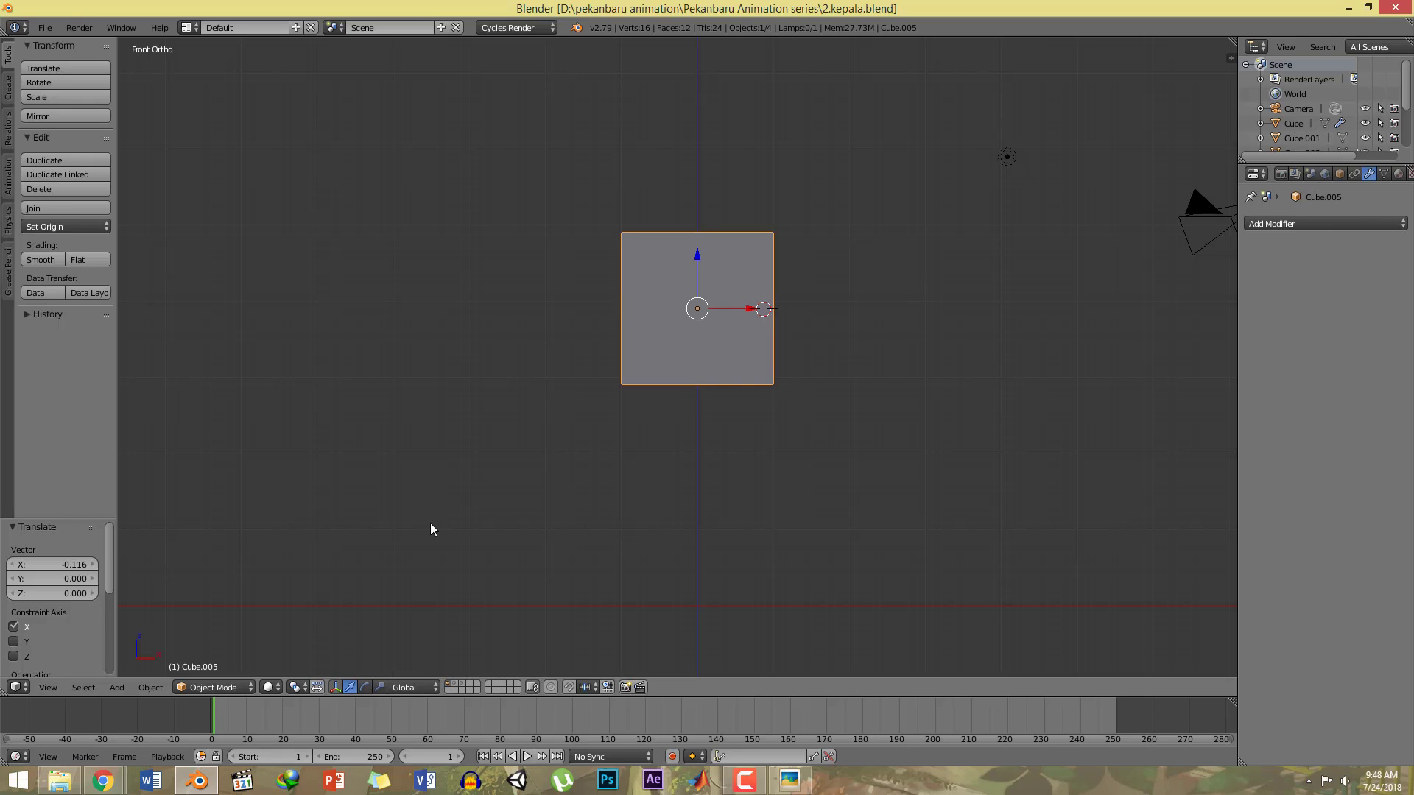
# Step: Switch to the Chrome window with the "human face topology" image results and highlight the search phrase
pyautogui.moveTo(103, 780)
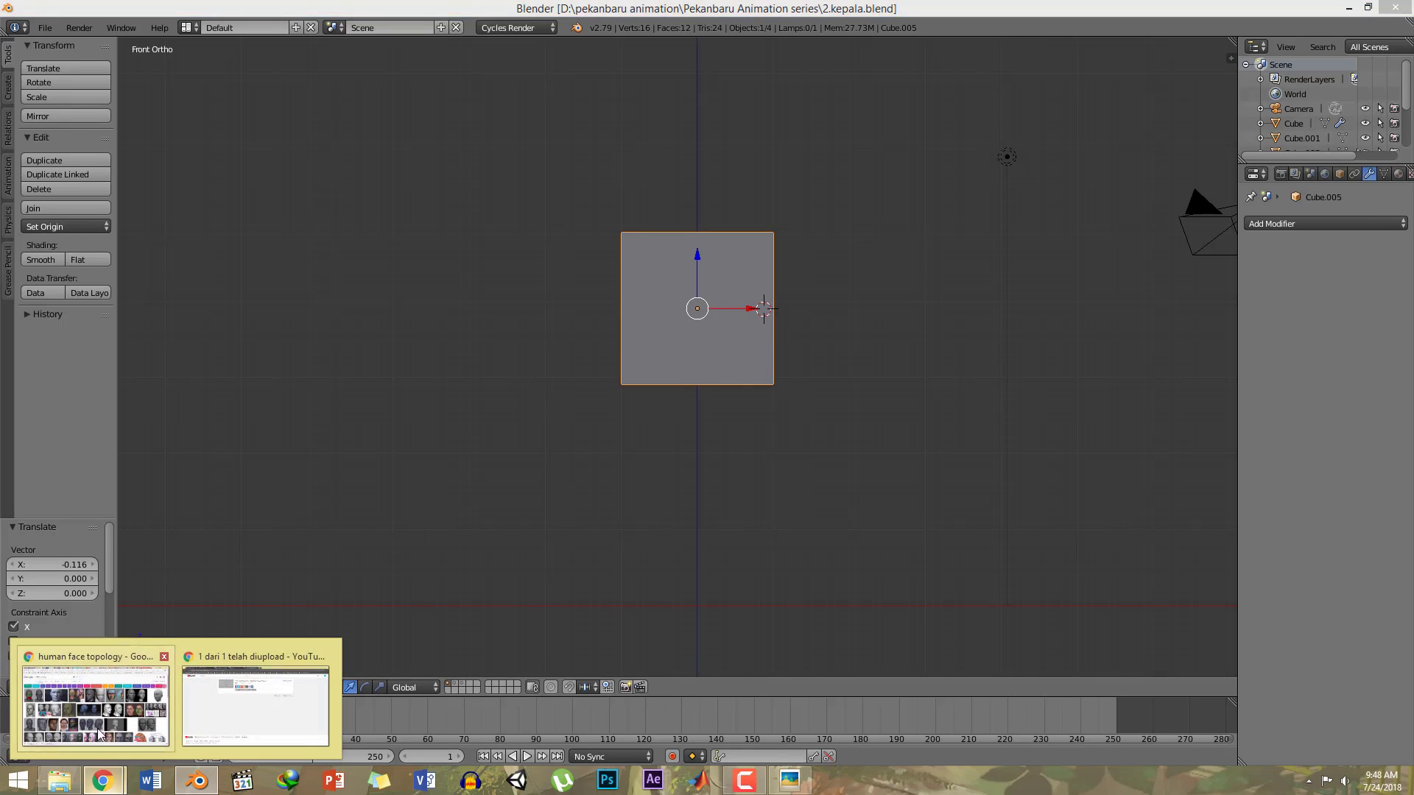
pyautogui.click(101, 734)
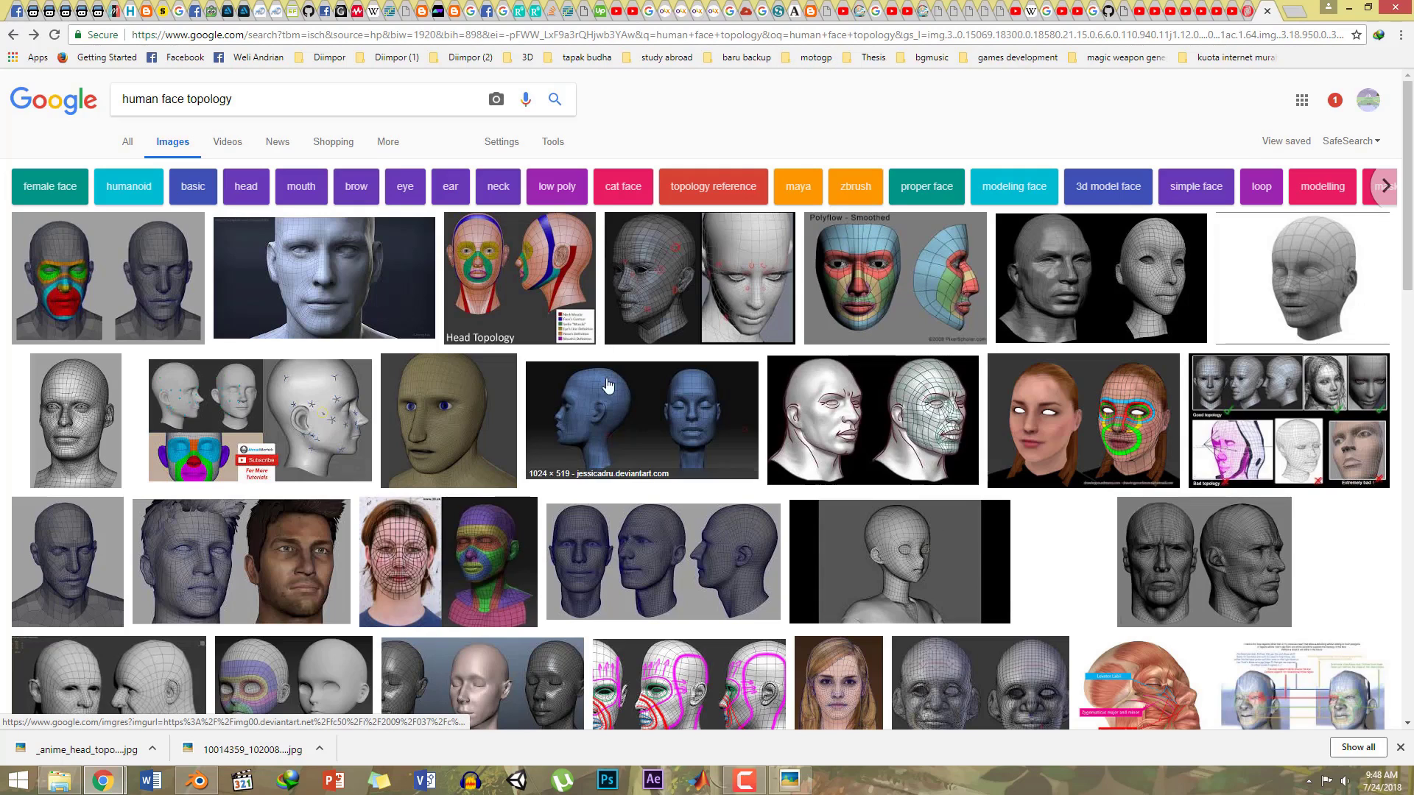
pyautogui.moveTo(237, 96); pyautogui.dragTo(122, 97)
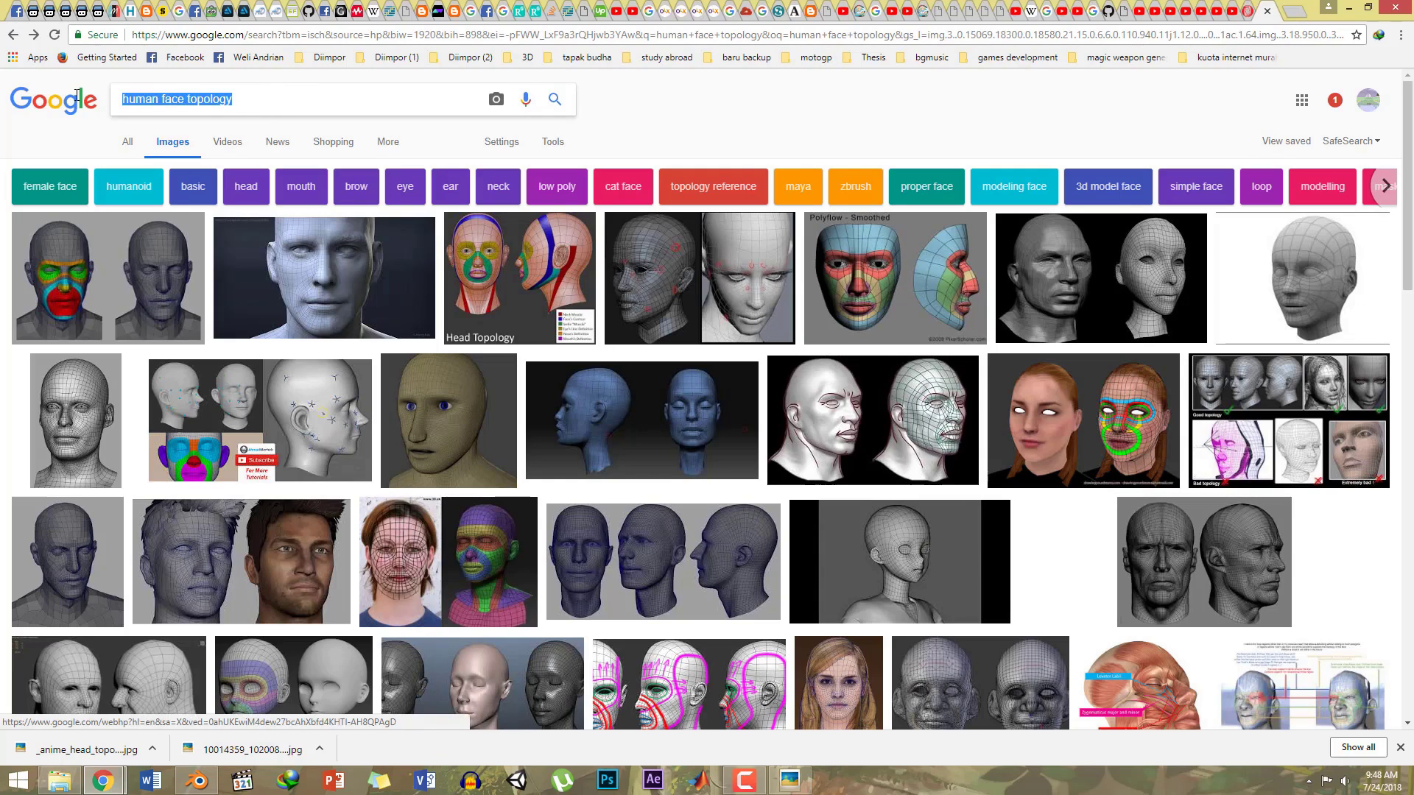
pyautogui.click(240, 98)
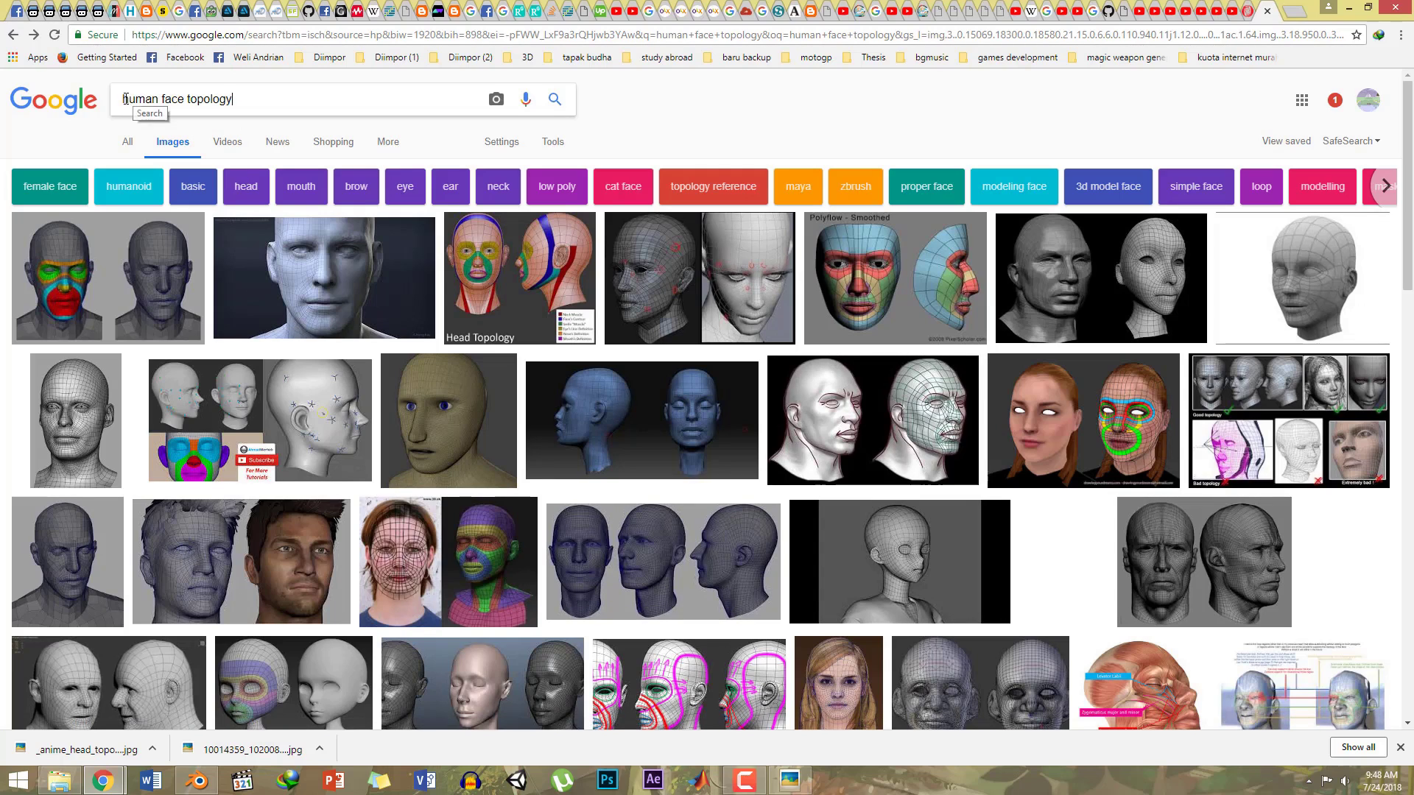
pyautogui.moveTo(123, 99); pyautogui.dragTo(221, 99)
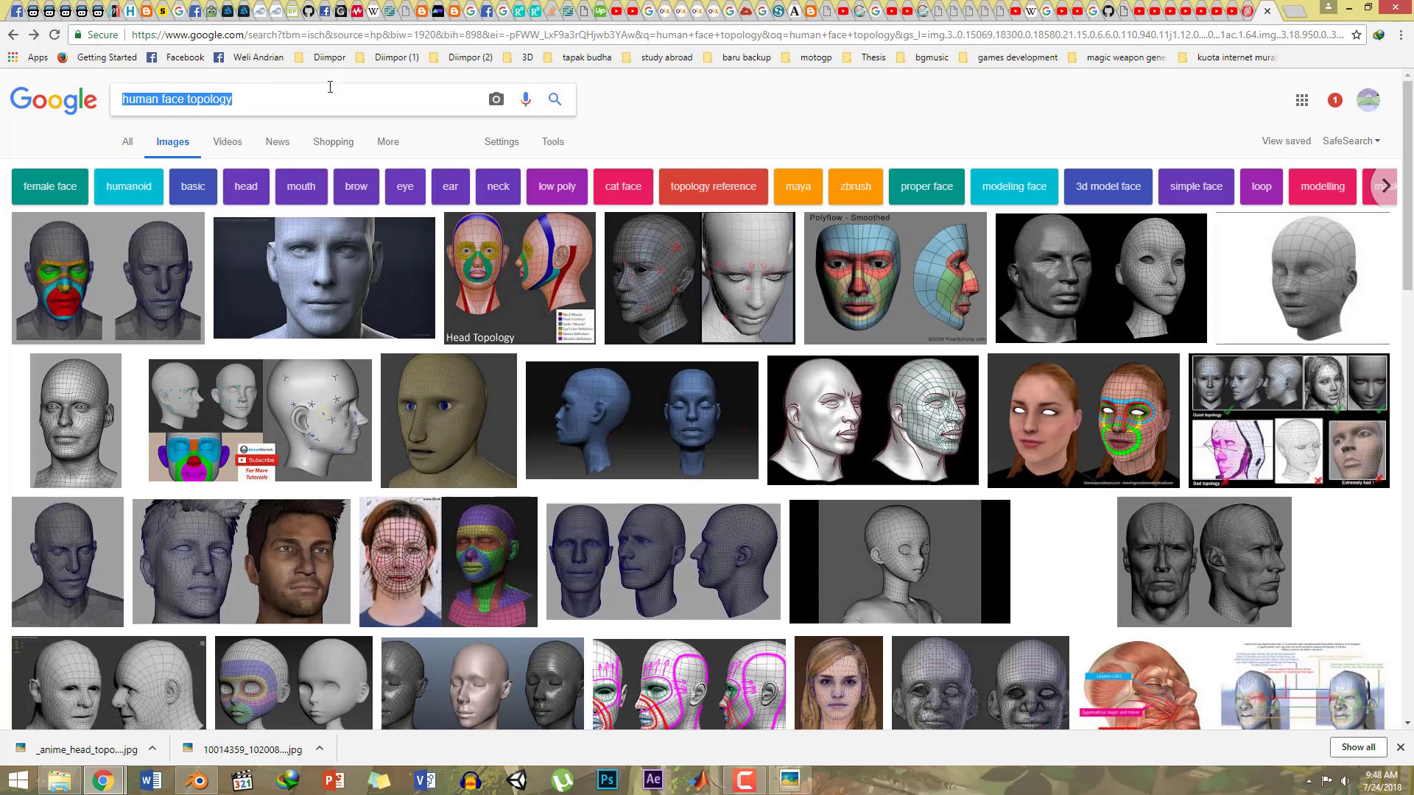
pyautogui.click(920, 129)
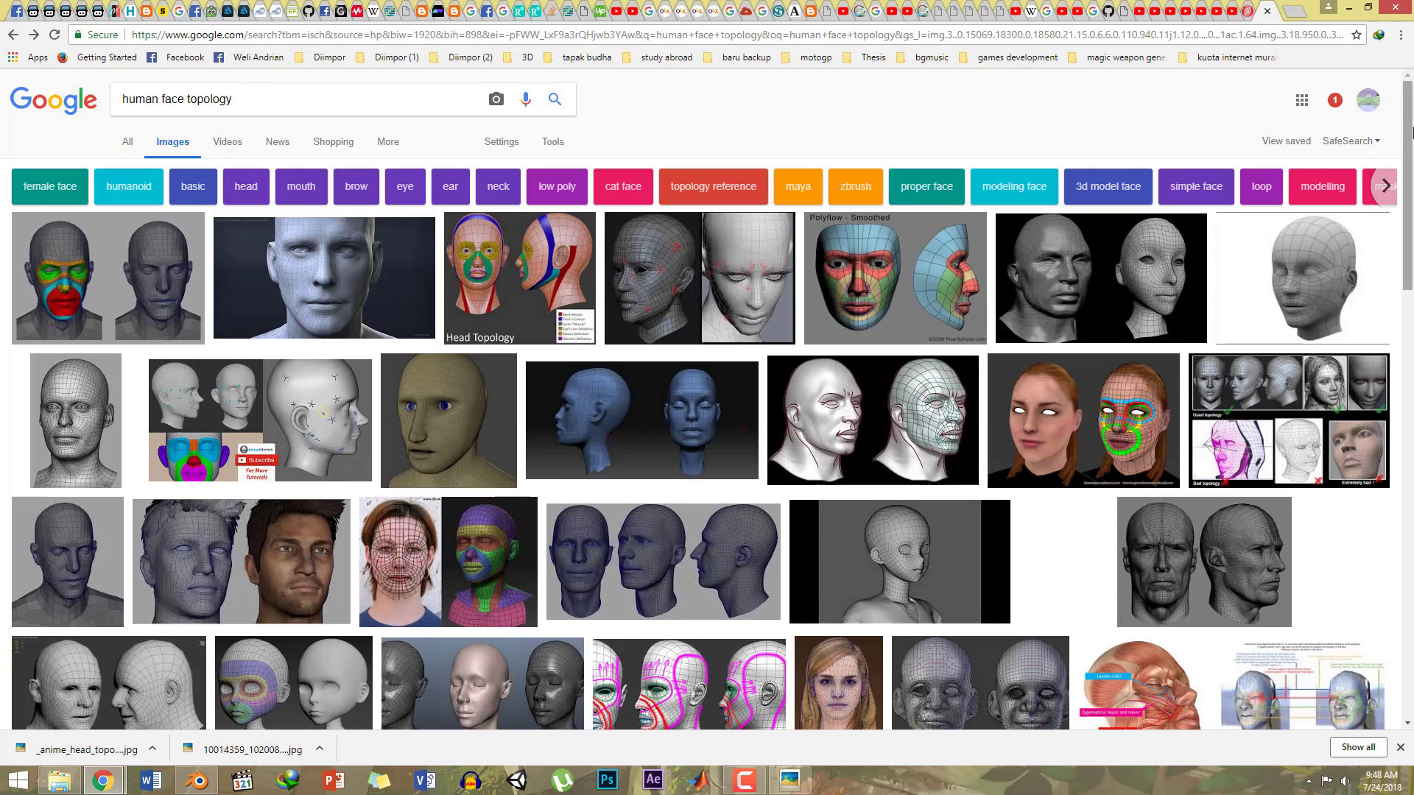
pyautogui.moveTo(1411, 128); pyautogui.dragTo(1412, 152)
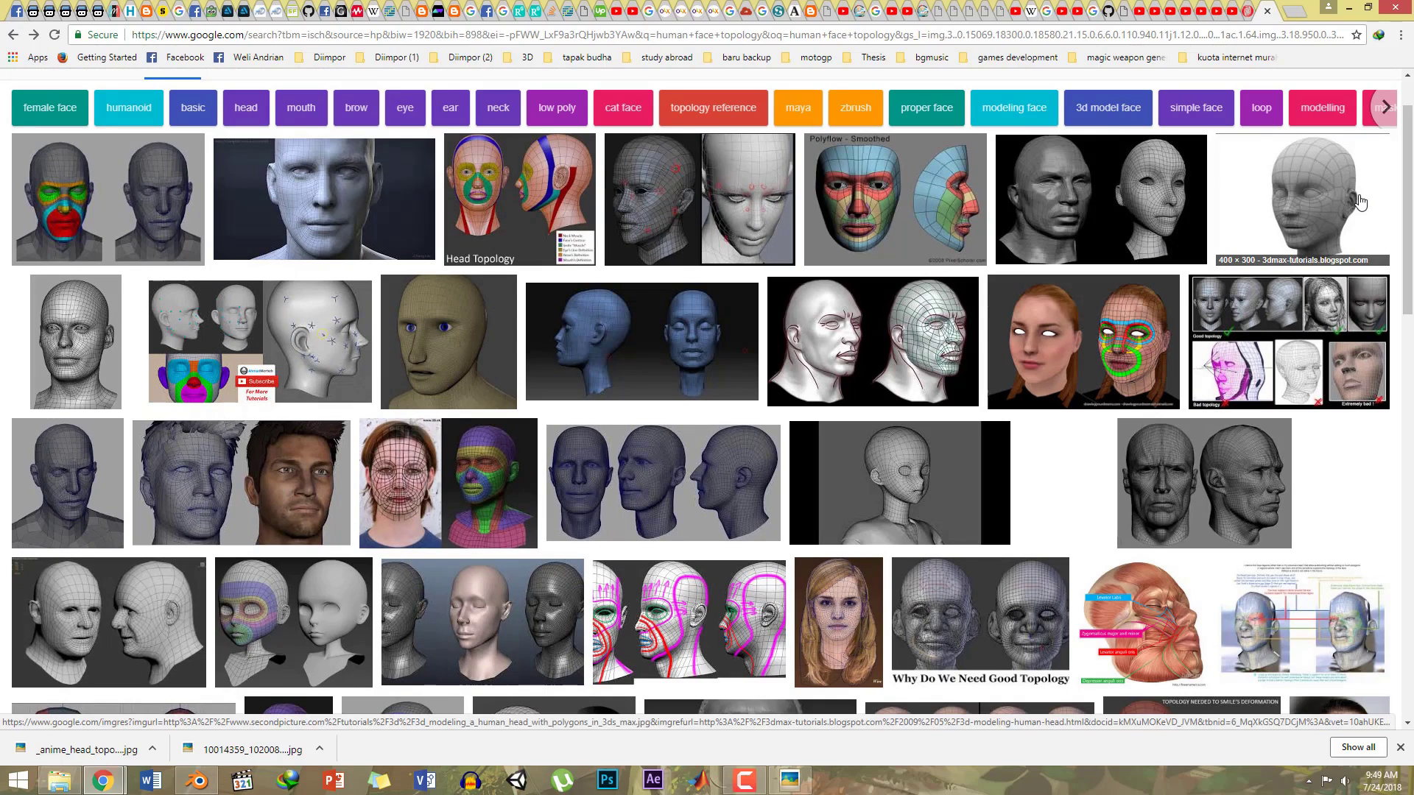
# Step: Examine the "Polyflow - Smoothed", "Head Topology" and "3D Modeling a Human Head" reference images in the results
pyautogui.click(911, 193)
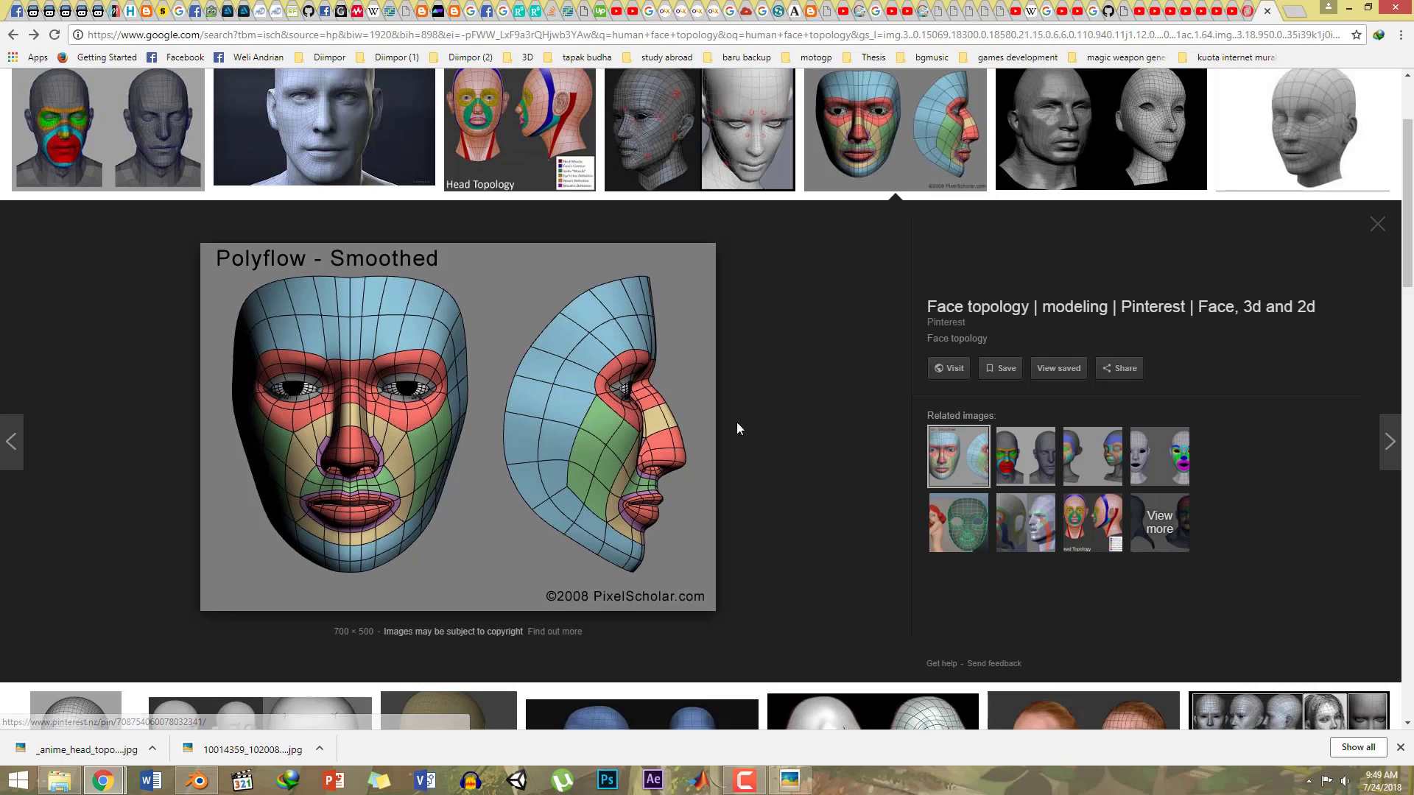
pyautogui.click(522, 121)
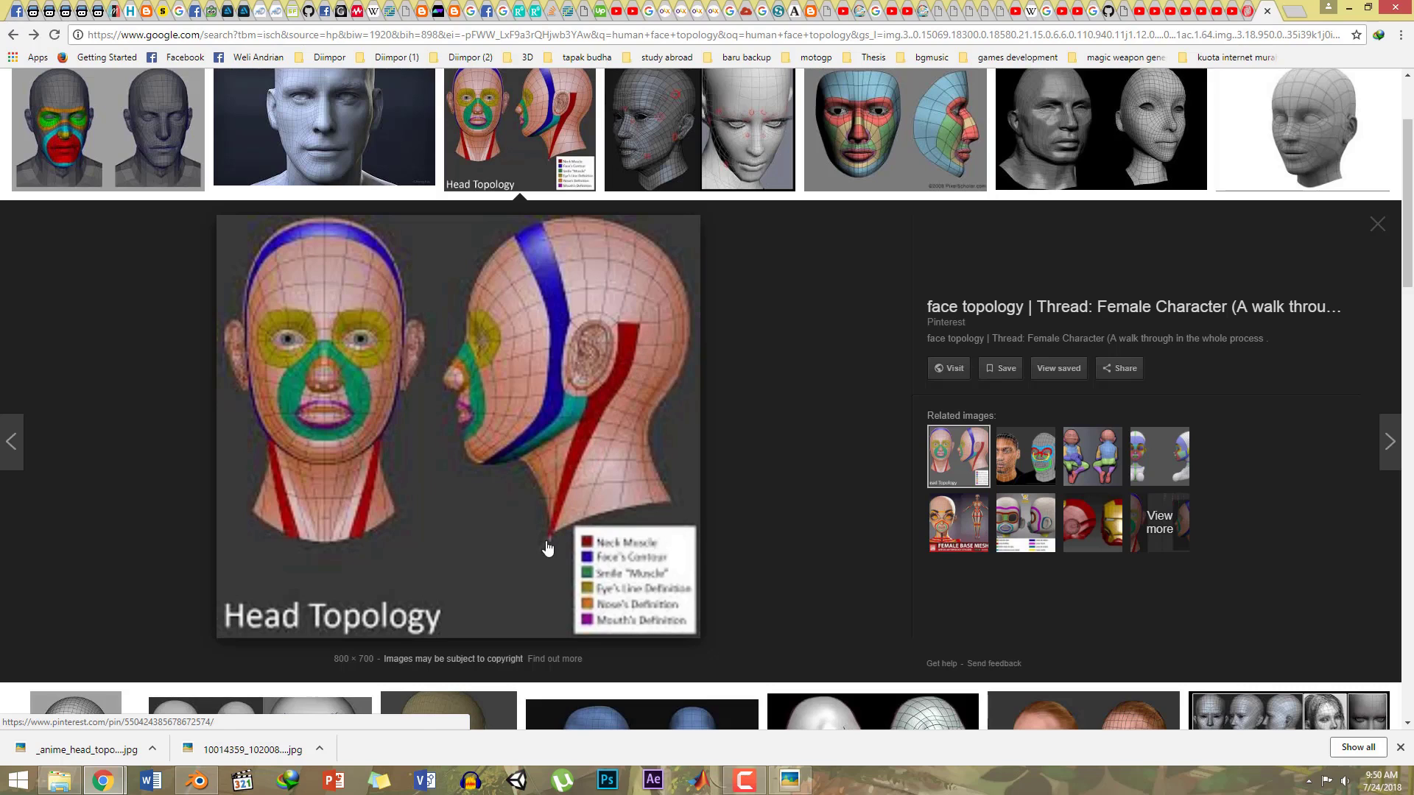
pyautogui.click(1326, 118)
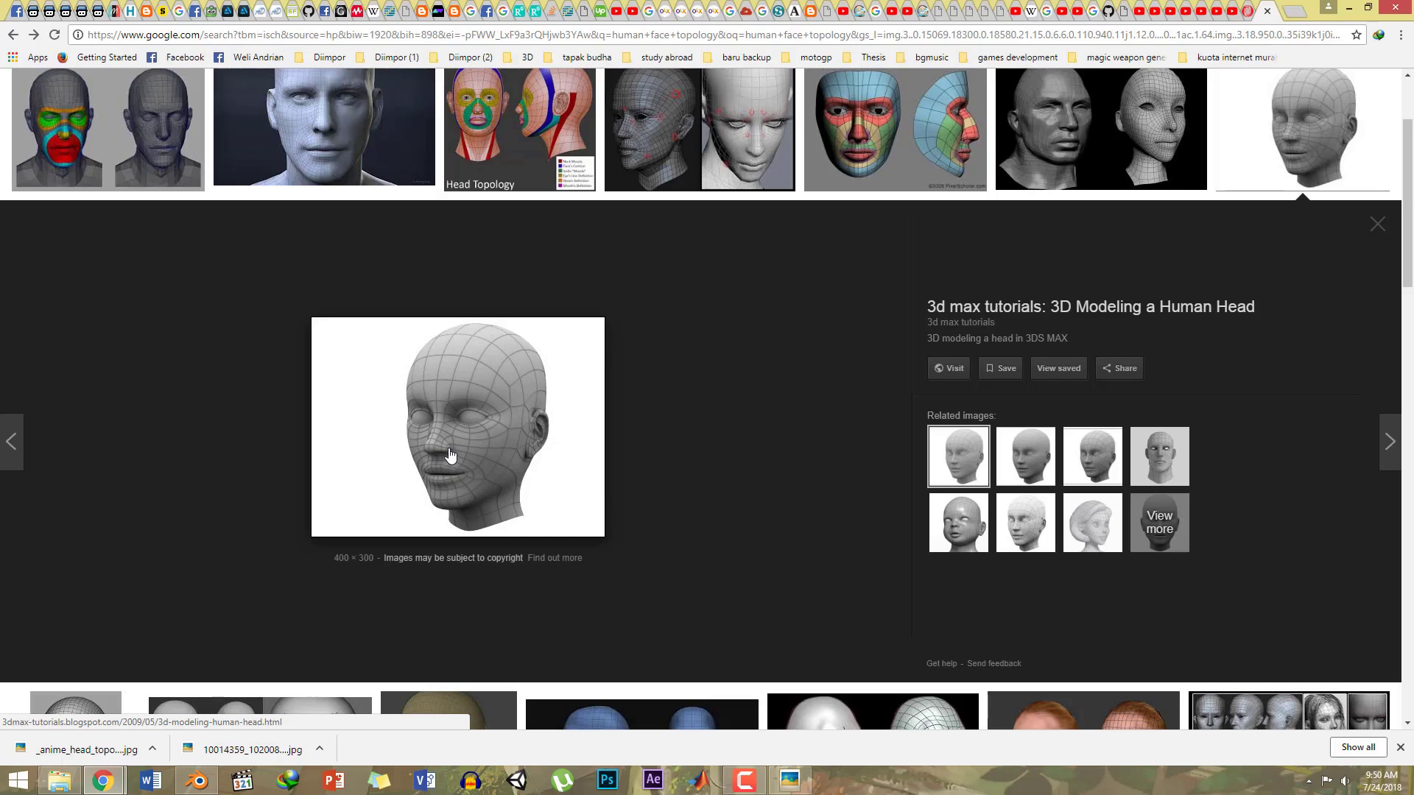
pyautogui.click(1377, 224)
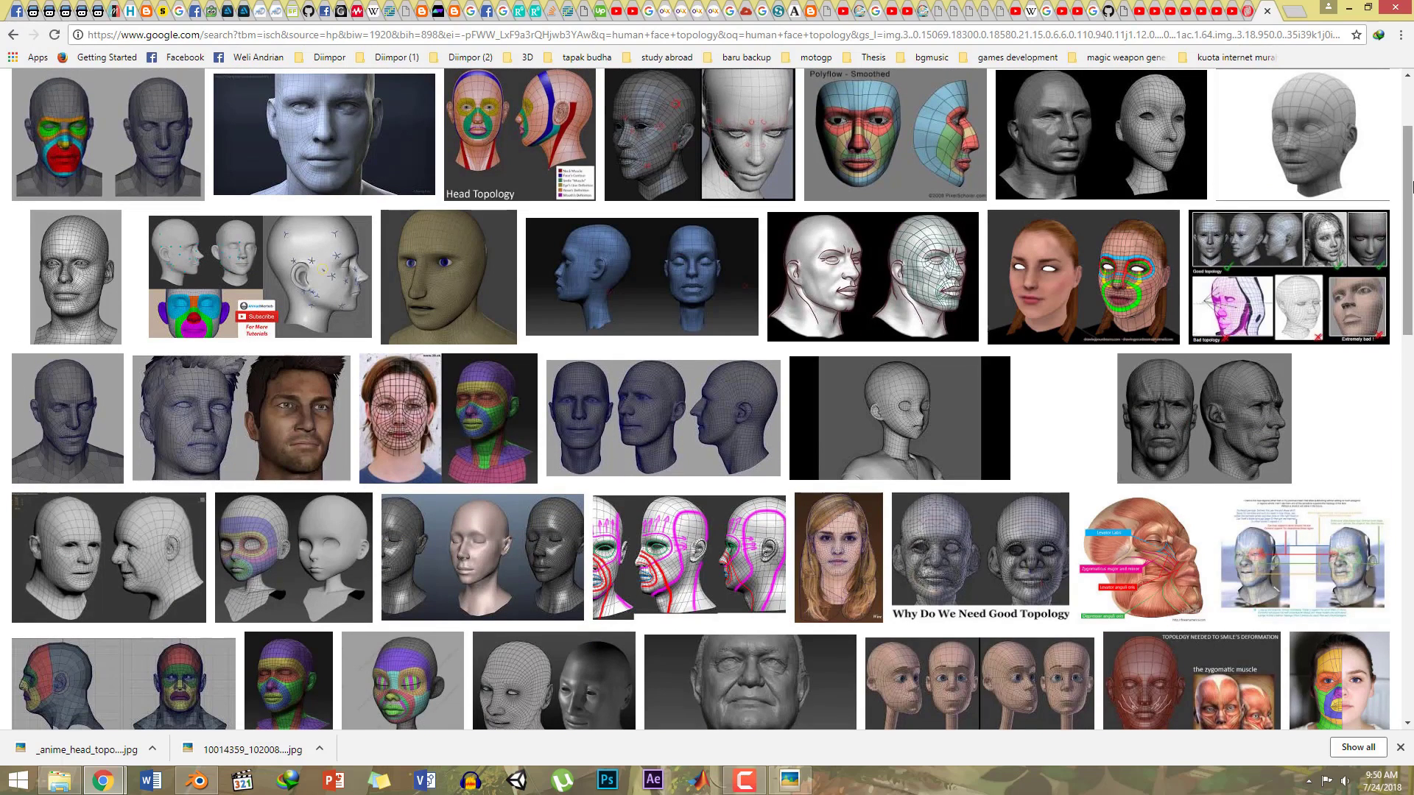
# Step: Examine the colour-coded stylised child head and the "Why Do We Need Good Topology?" comparison image further down the results
pyautogui.moveTo(1413, 185); pyautogui.dragTo(1412, 259)
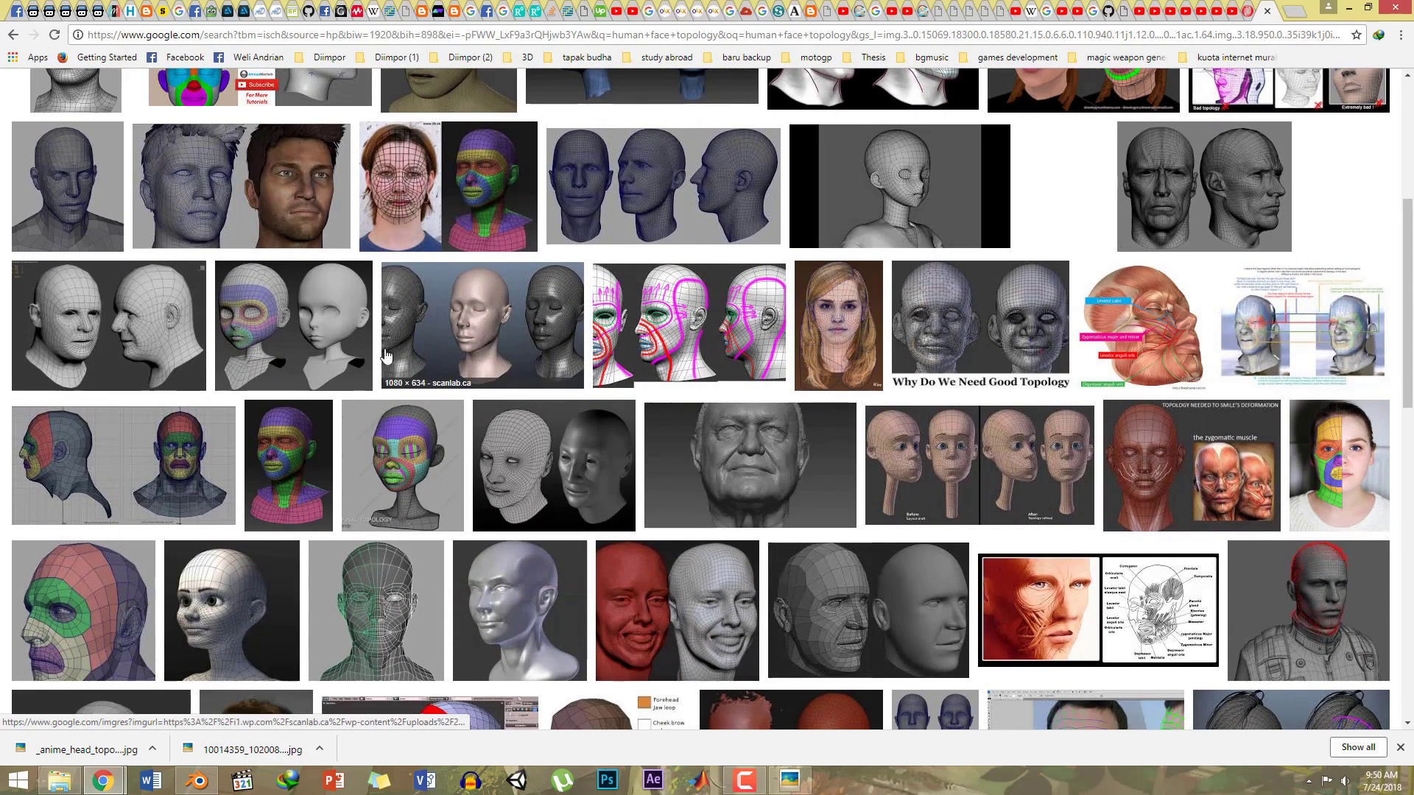
pyautogui.click(288, 325)
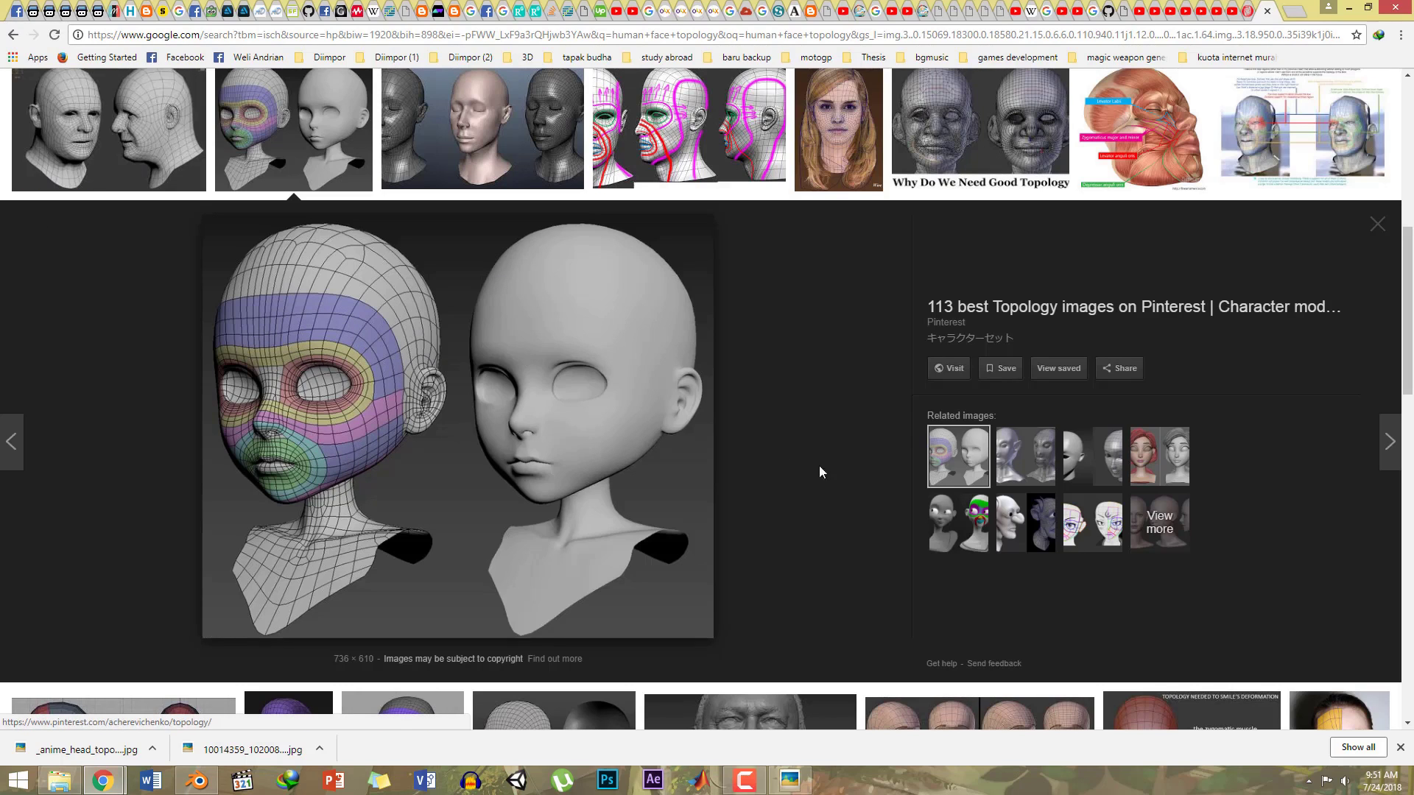
pyautogui.click(1046, 101)
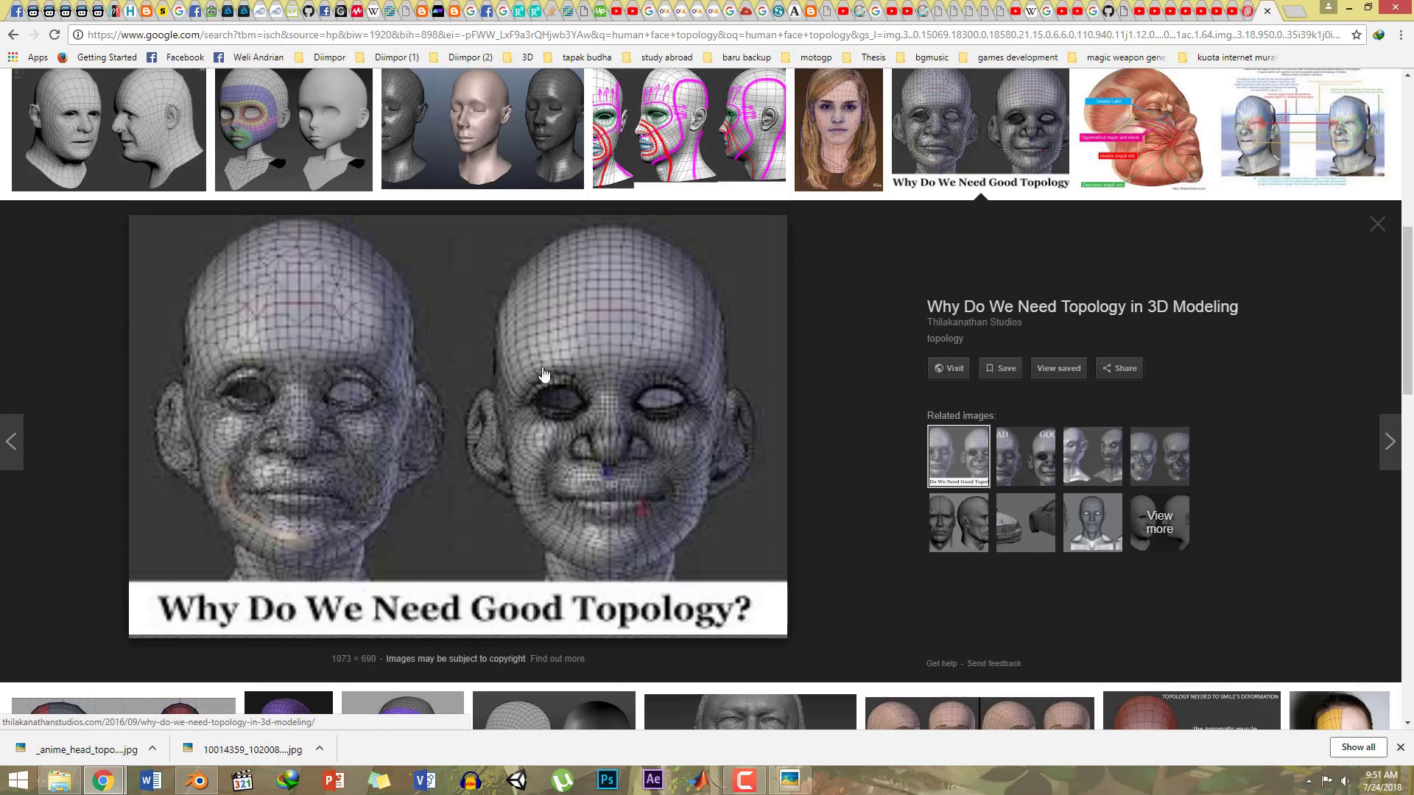
pyautogui.moveTo(1406, 391); pyautogui.dragTo(1405, 380)
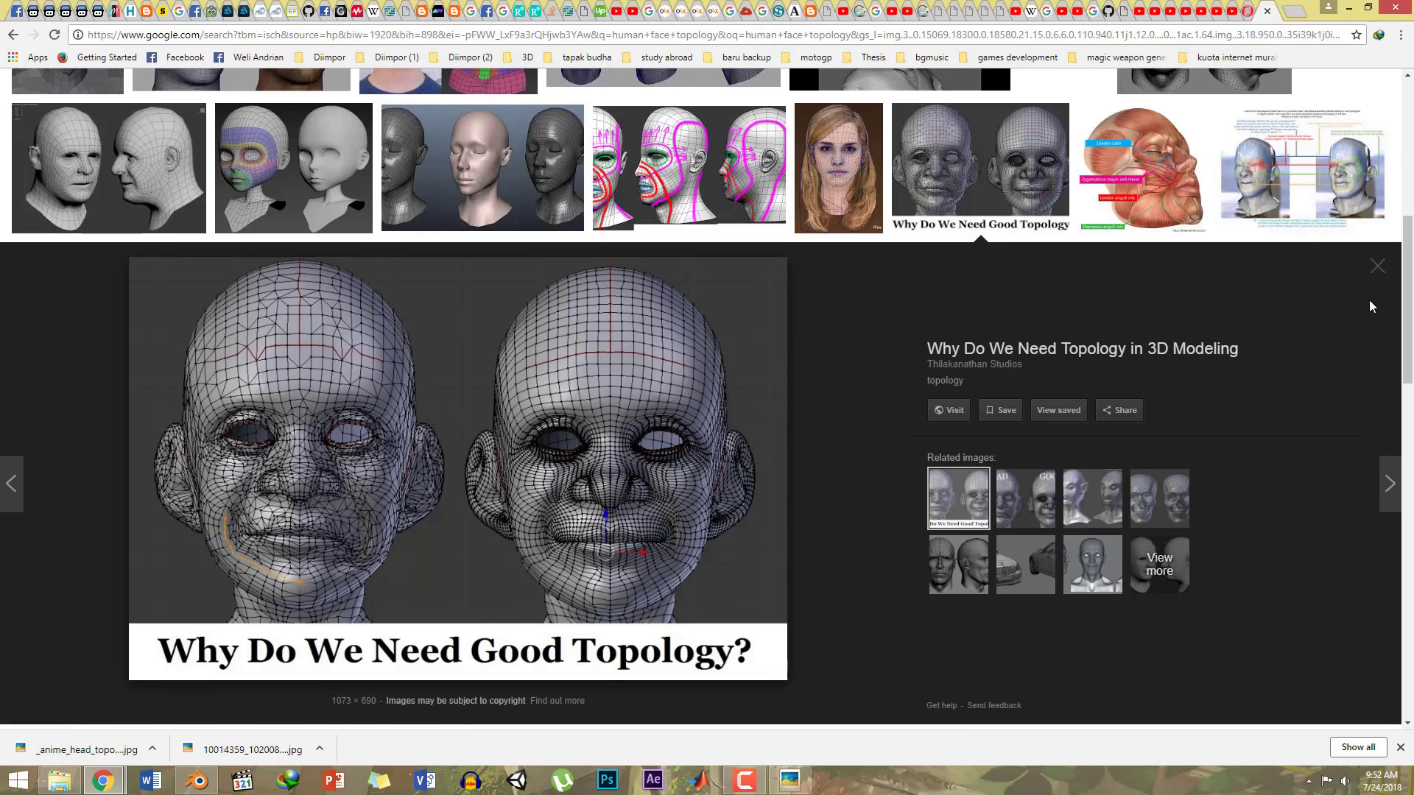
pyautogui.click(1377, 267)
# Step: Examine the DeviantArt human head wireframe and the "Face Topology [Breakdown Guide]" image from Polycount
pyautogui.scroll(-2, 860, 348)
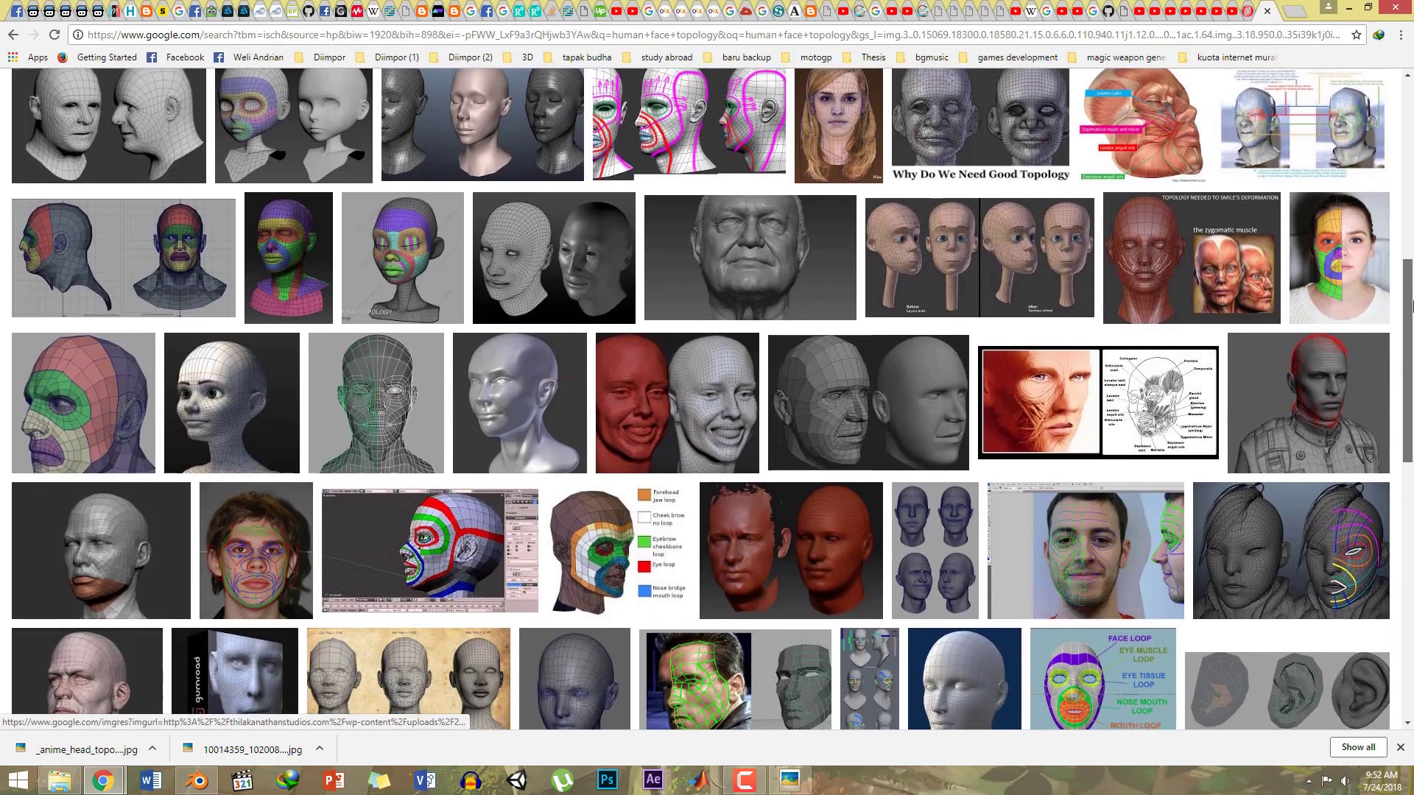
pyautogui.click(860, 347)
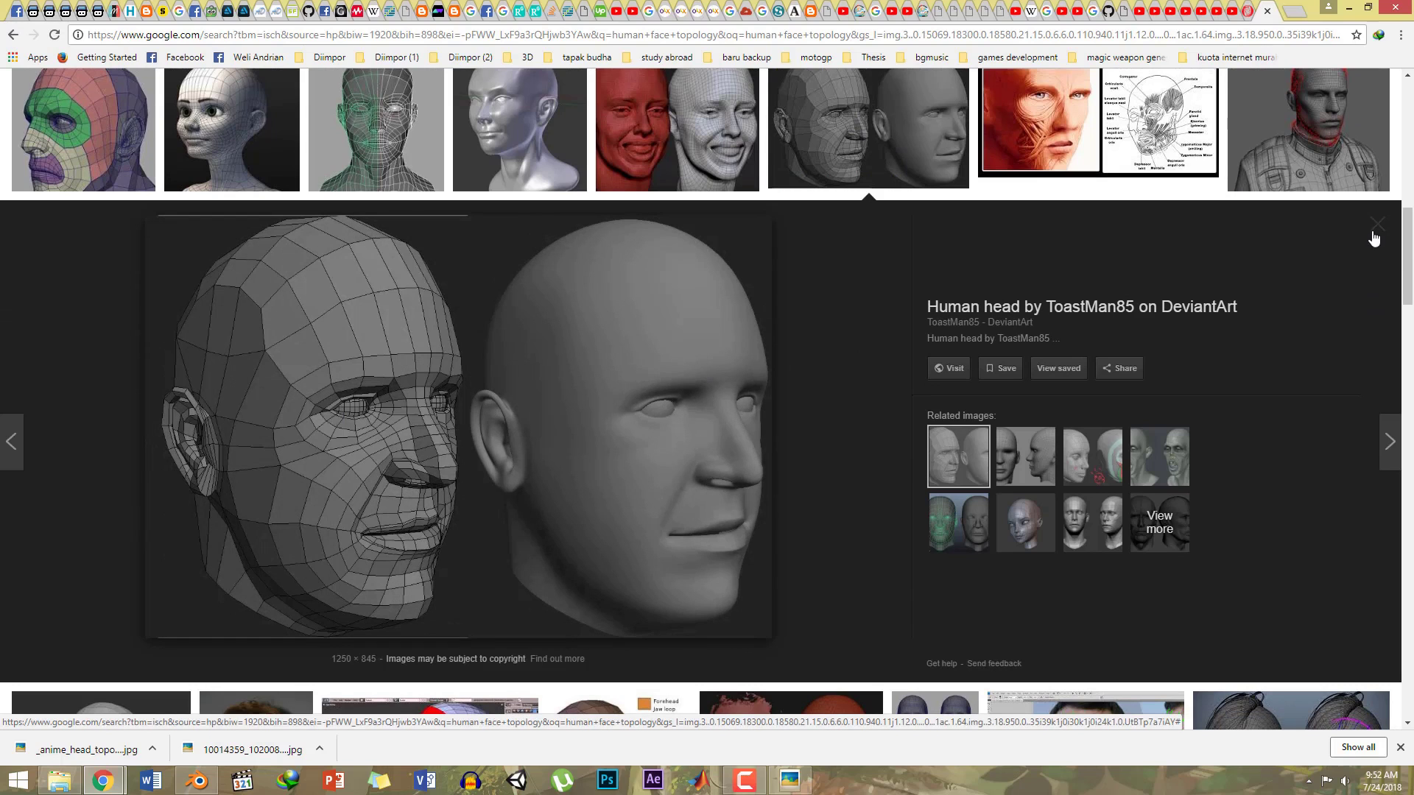
pyautogui.click(1326, 111)
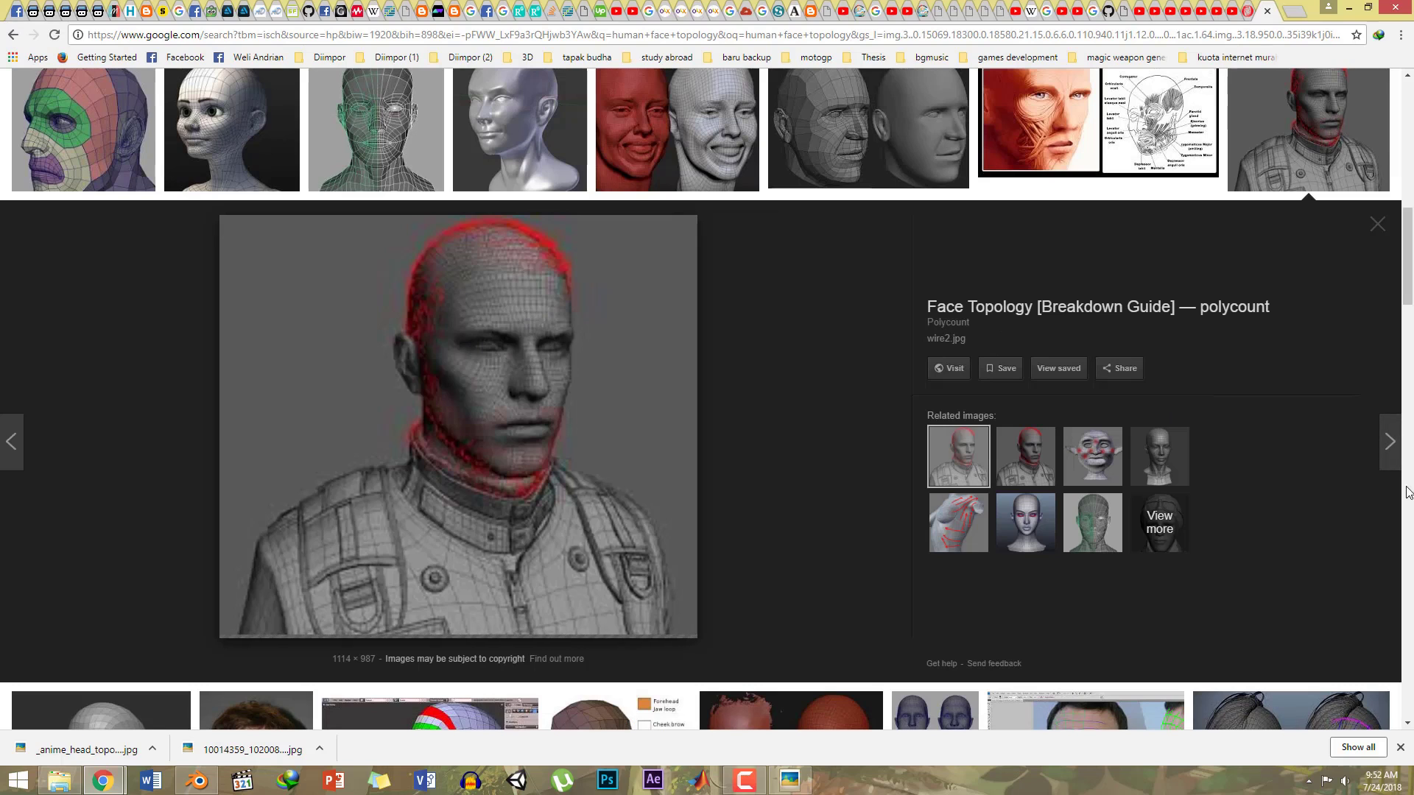
# Step: Search Google Images for "low poly human face topology"
pyautogui.moveTo(1407, 258); pyautogui.dragTo(1407, 122)
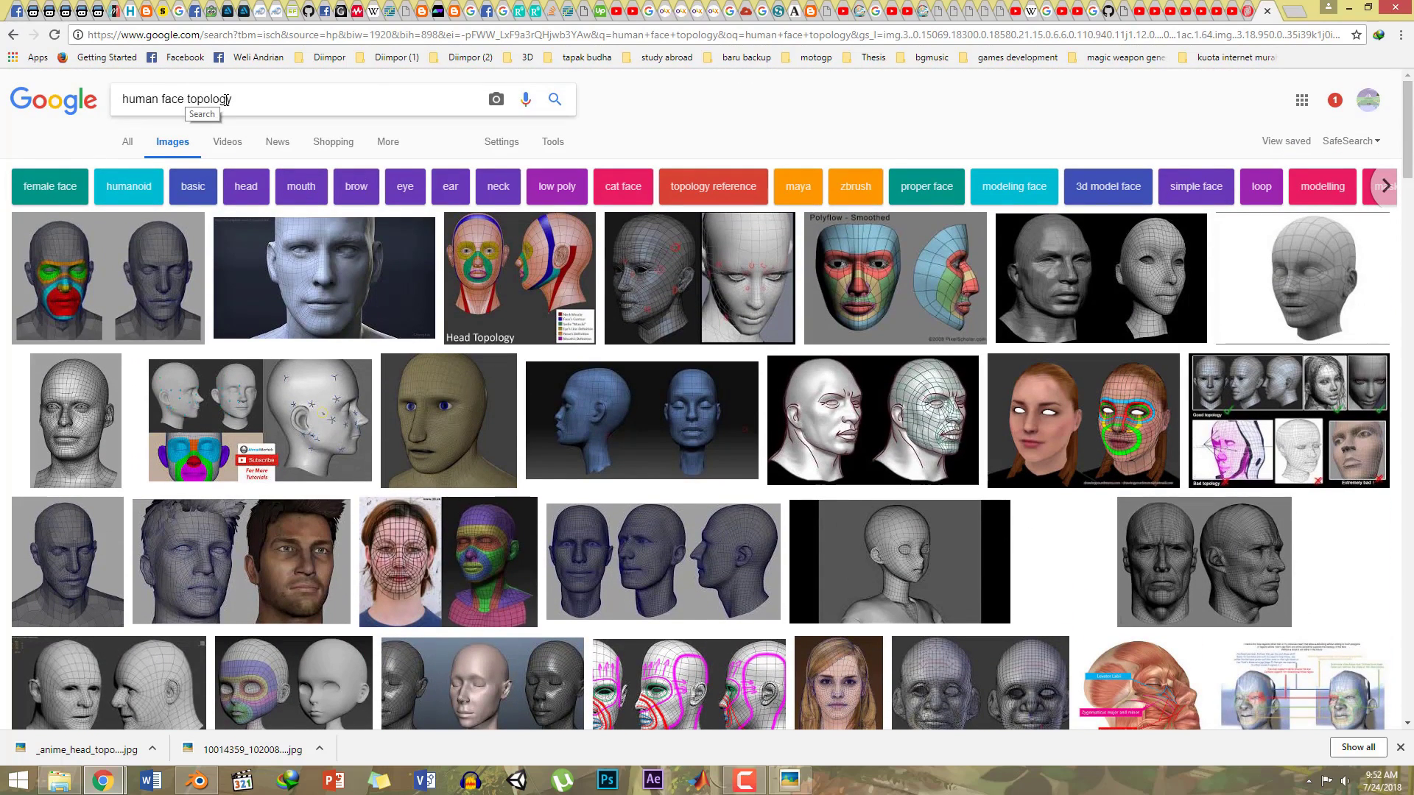
pyautogui.tripleClick(123, 99)
pyautogui.click(124, 100)
pyautogui.write('low ')
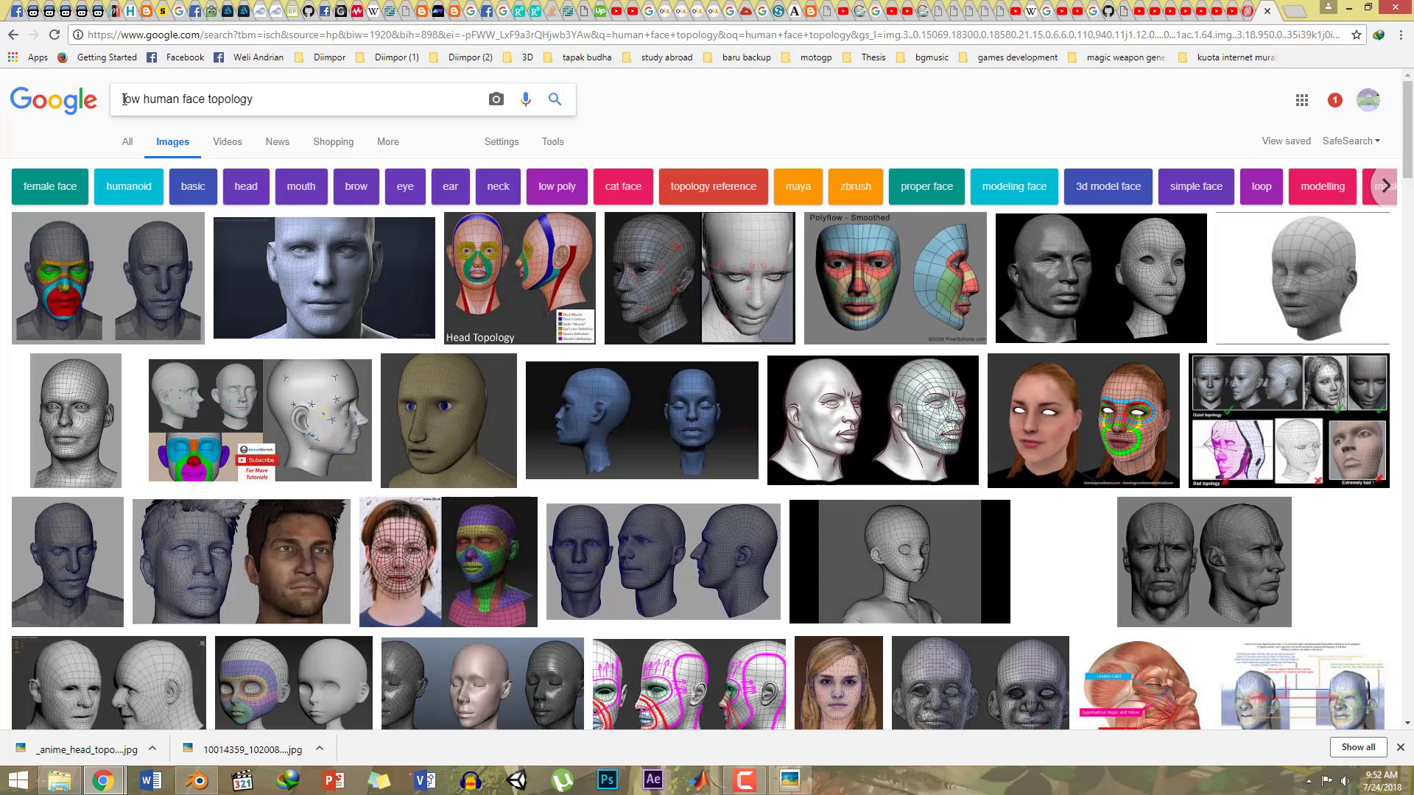
pyautogui.write('poly')
pyautogui.press('Return')
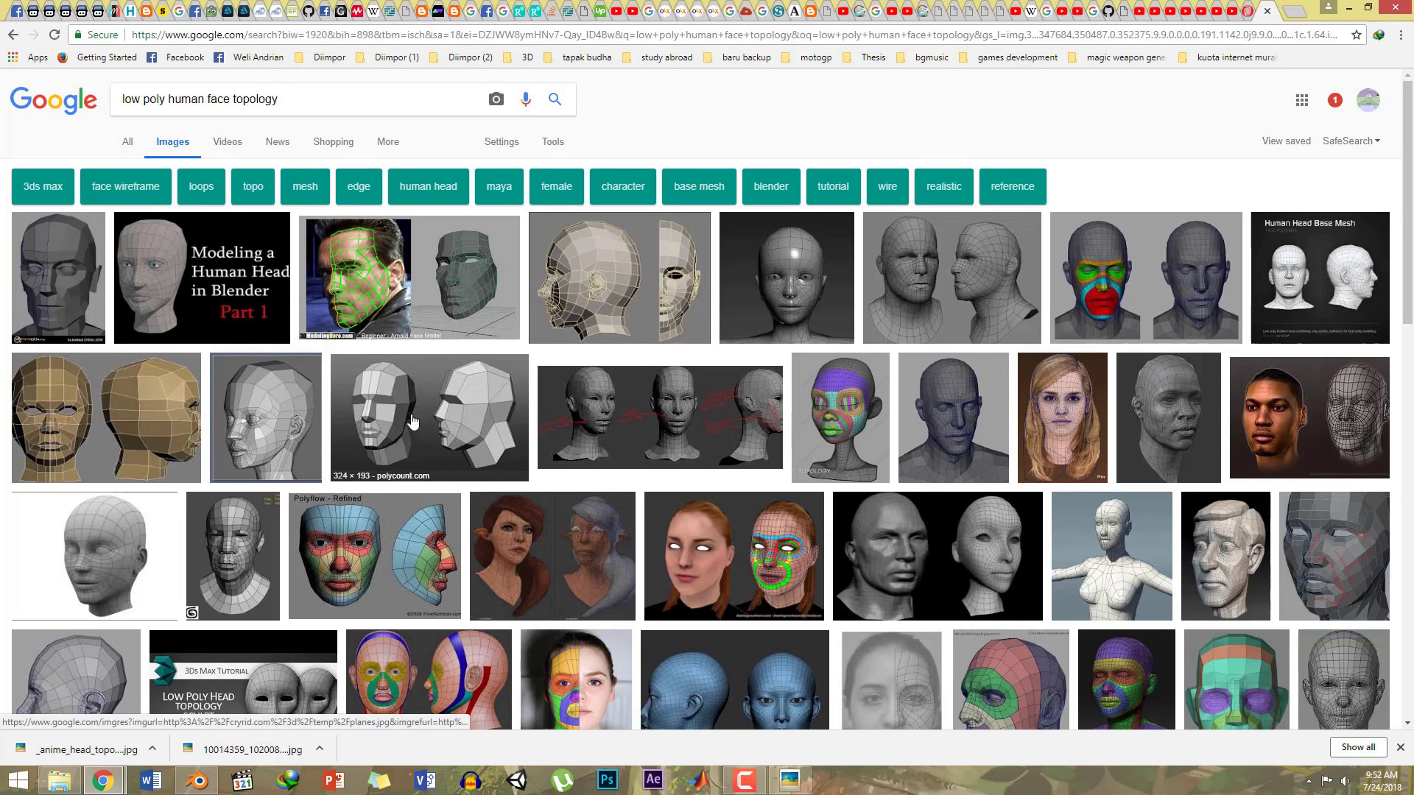
# Step: Examine the "low poly head topology", very low poly Polycount head and "Perfect male face" previews, and browse the remaining low poly results
pyautogui.click(294, 416)
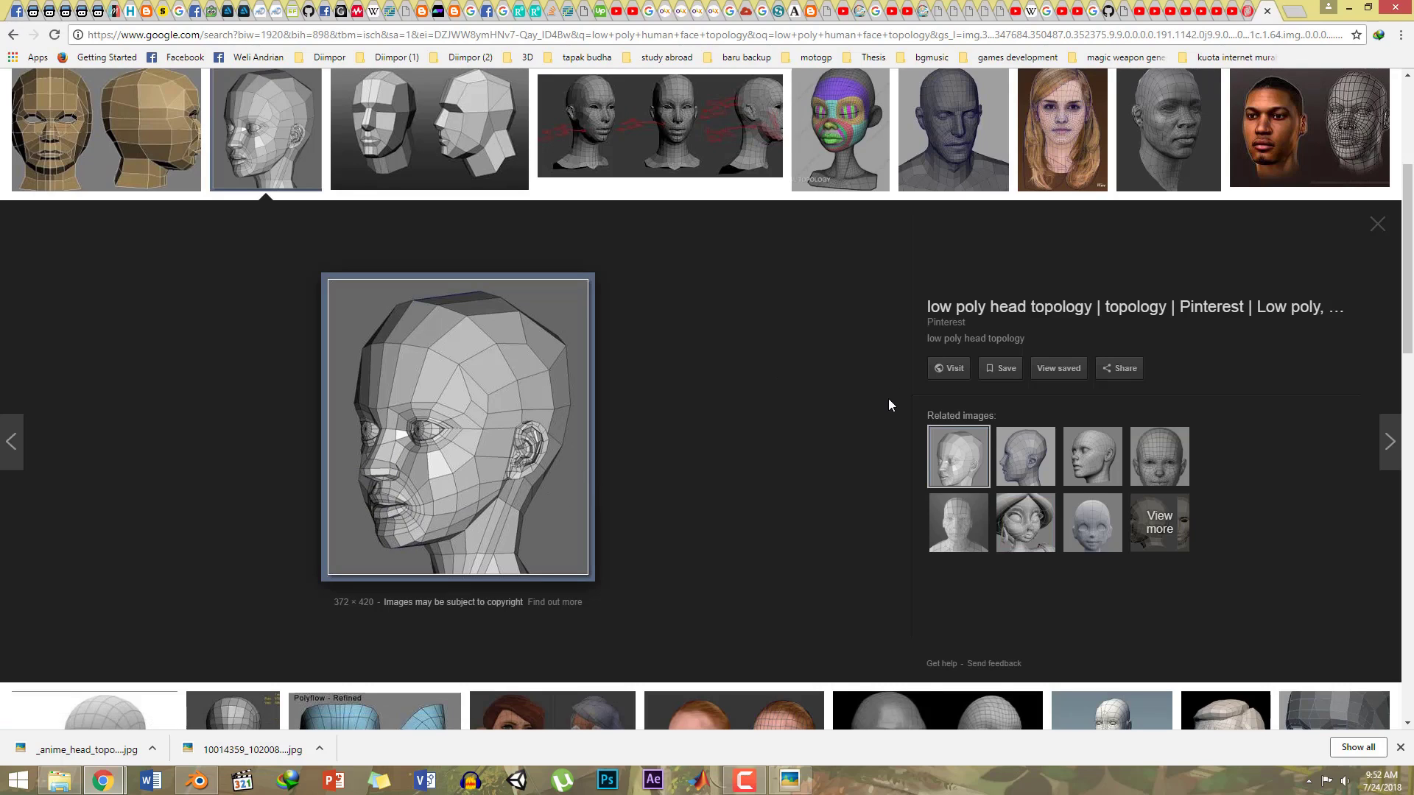
pyautogui.click(1378, 223)
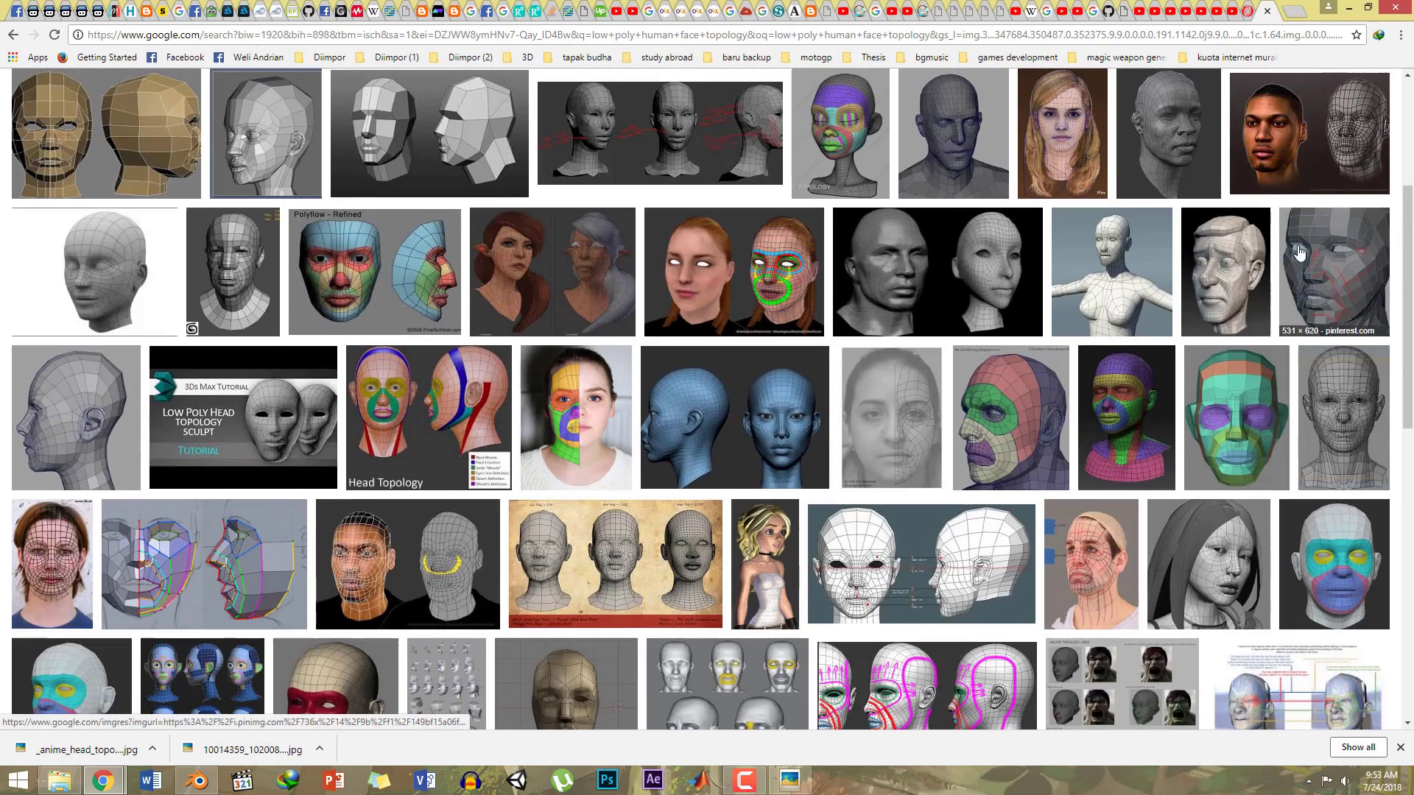
pyautogui.click(468, 129)
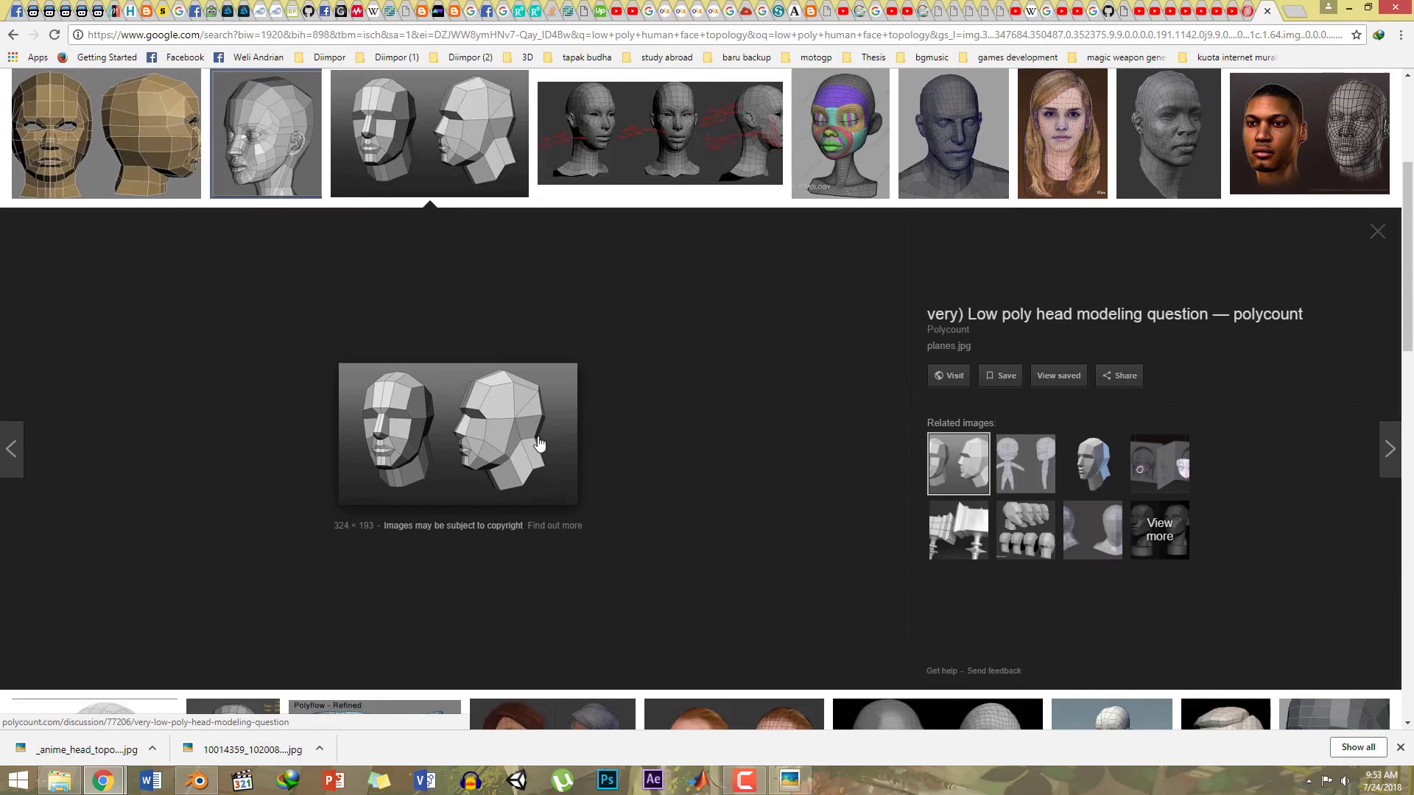
pyautogui.scroll(4, 464, 258)
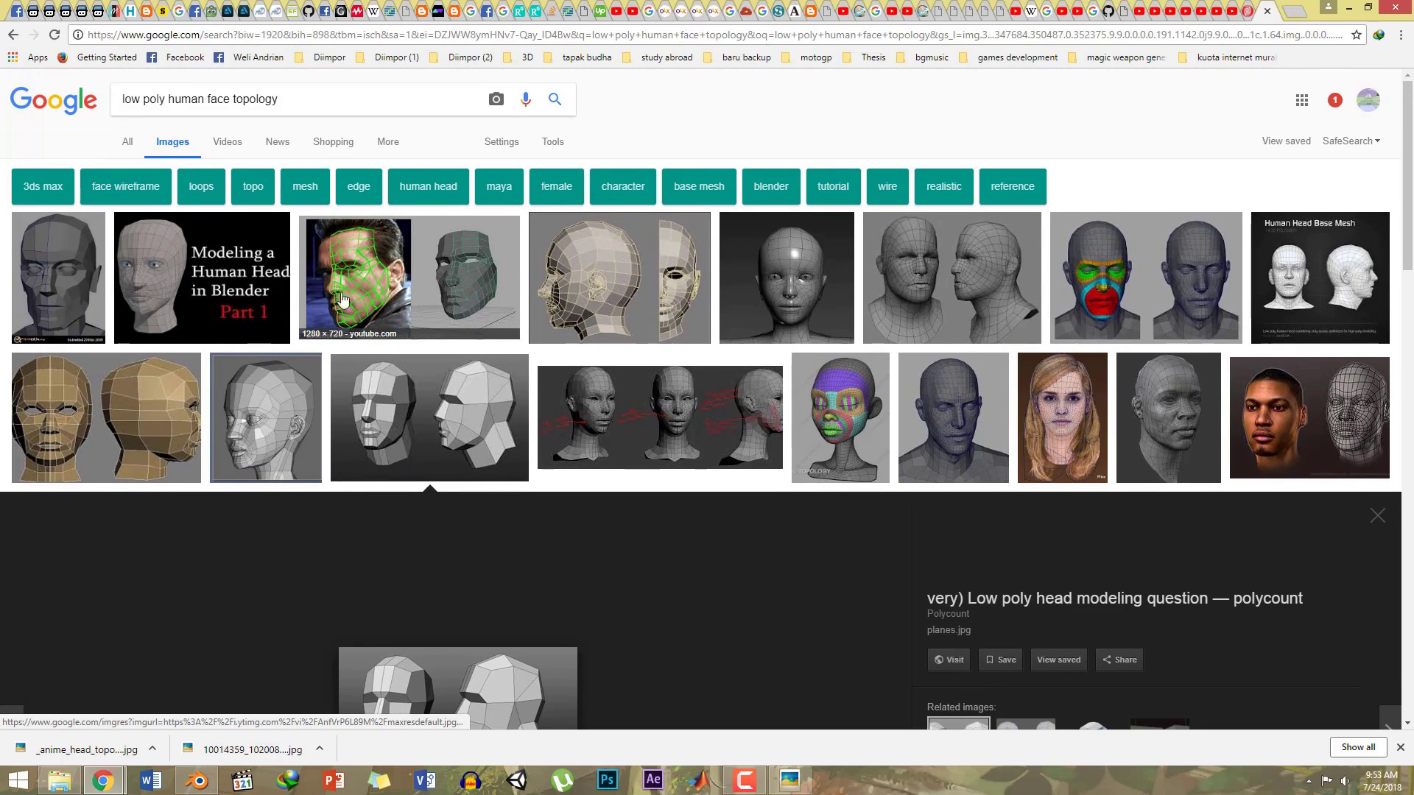
pyautogui.click(177, 440)
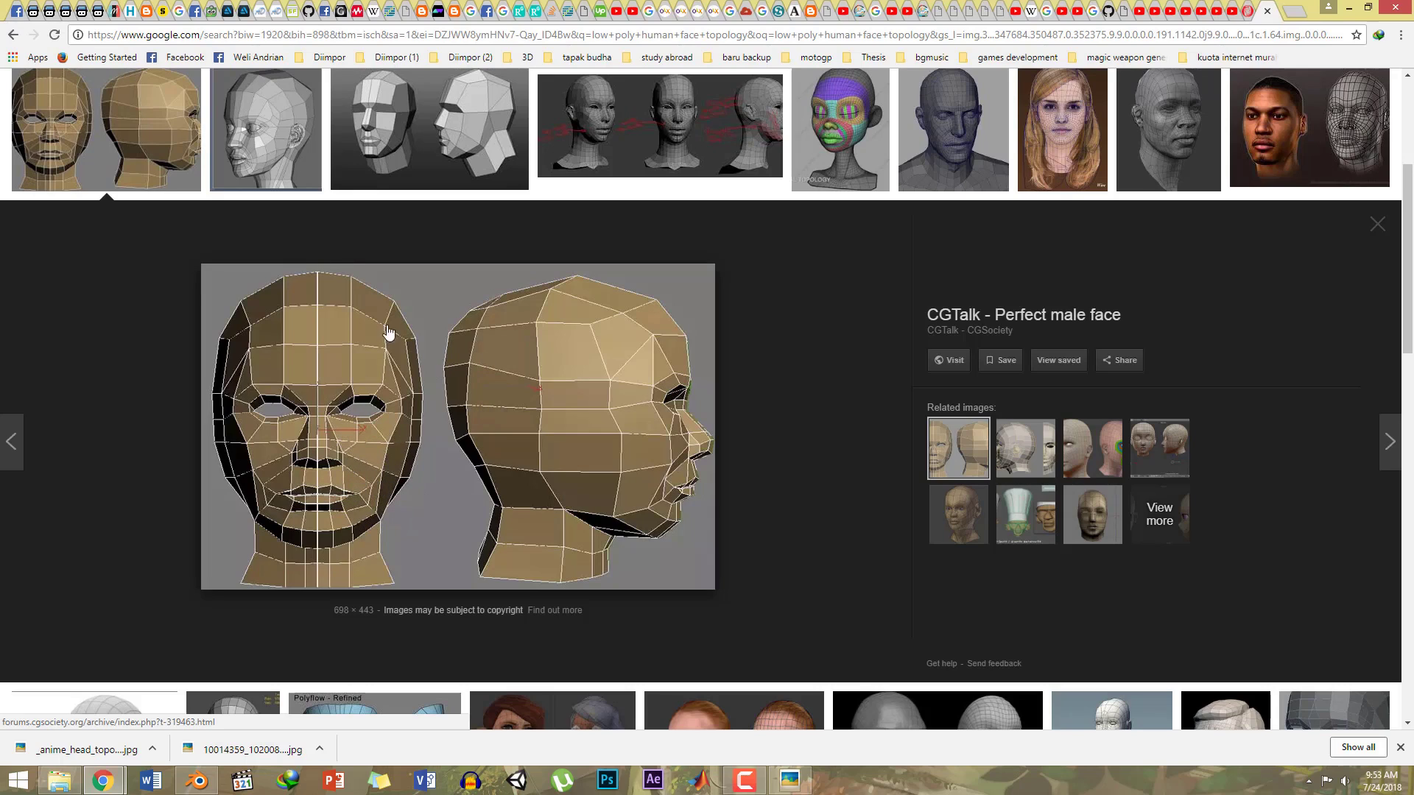
pyautogui.click(1383, 234)
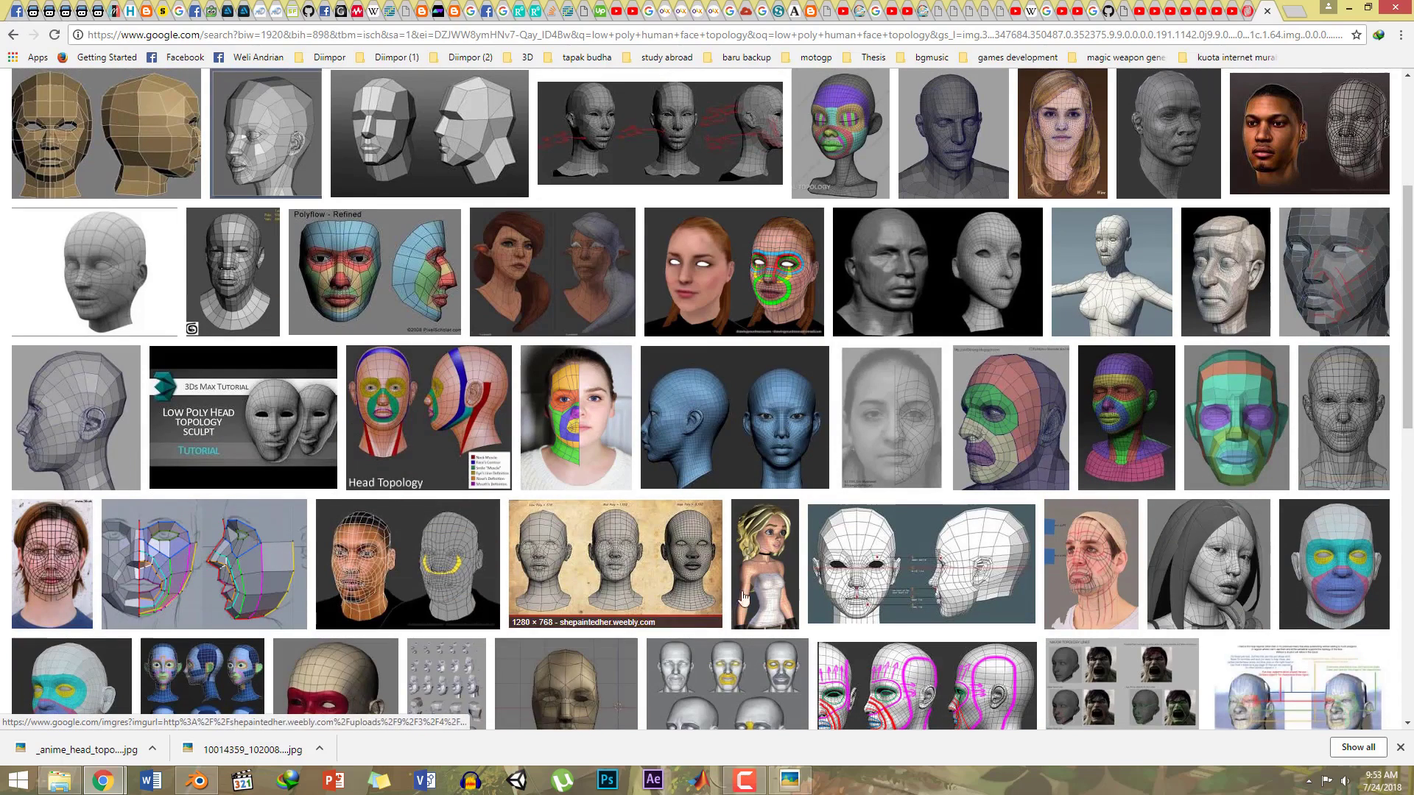
pyautogui.scroll(-2, 998, 442)
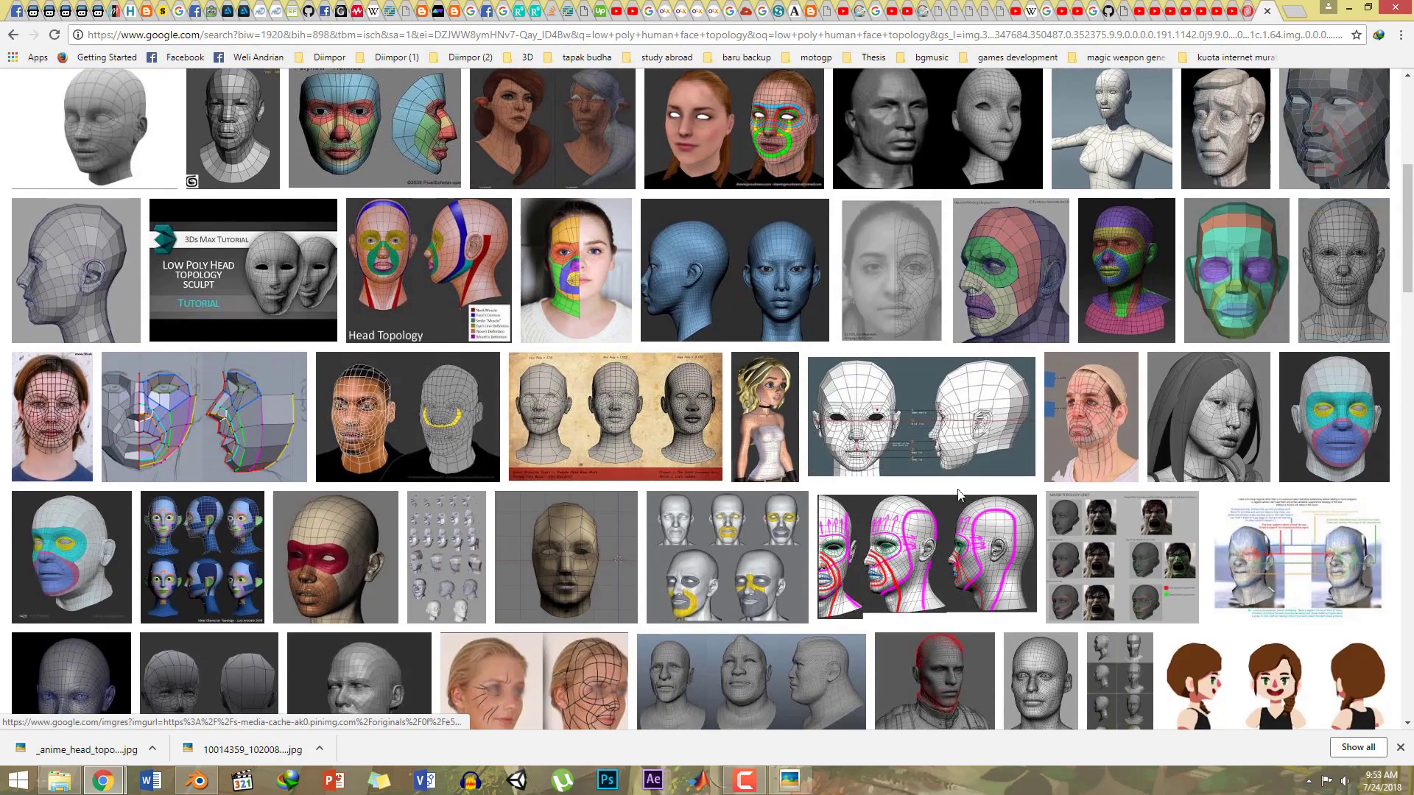
pyautogui.scroll(3, 1031, 493)
pyautogui.moveTo(1410, 138); pyautogui.dragTo(1412, 92)
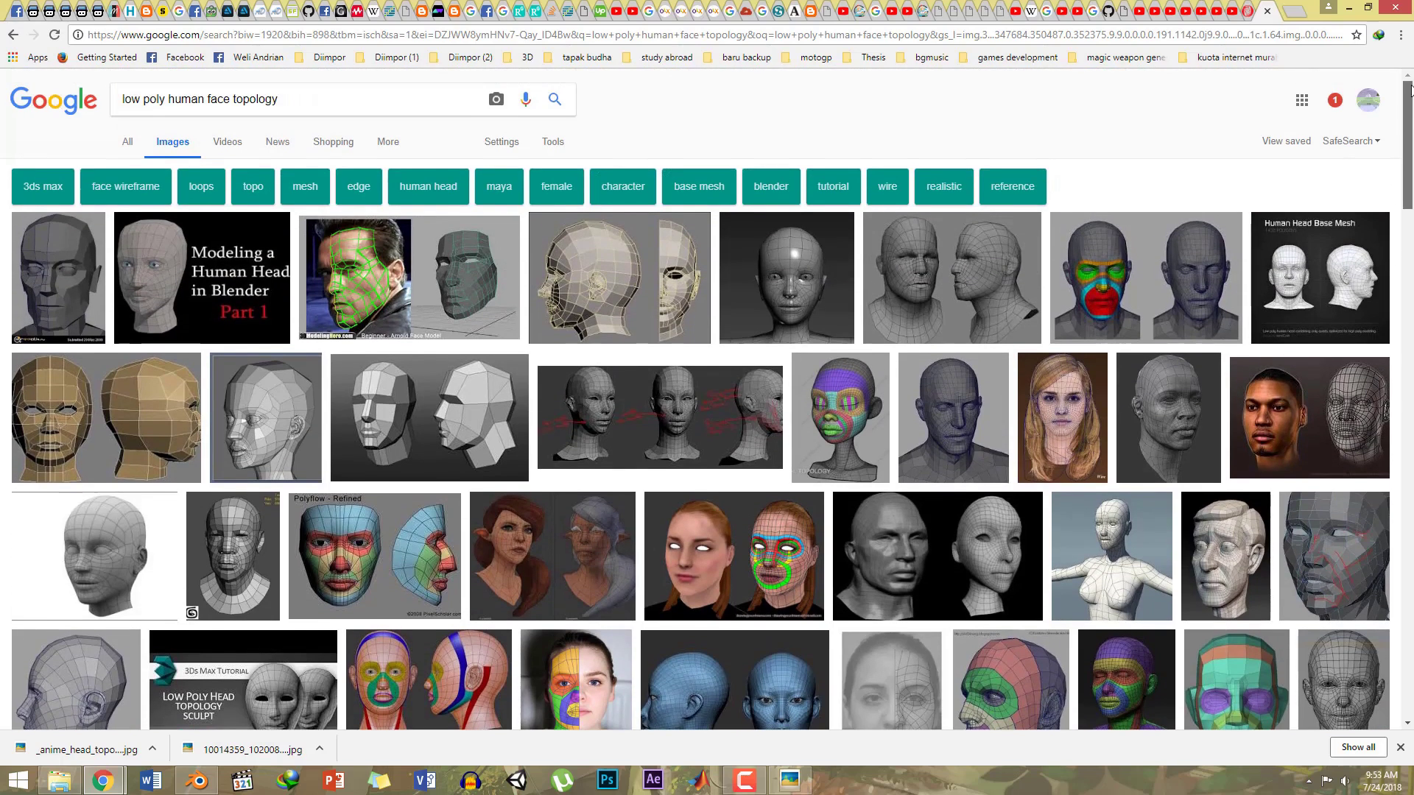
# Step: Examine both views in the downloaded anime head topology image at 76% zoom, and switch back to Blender
pyautogui.click(87, 750)
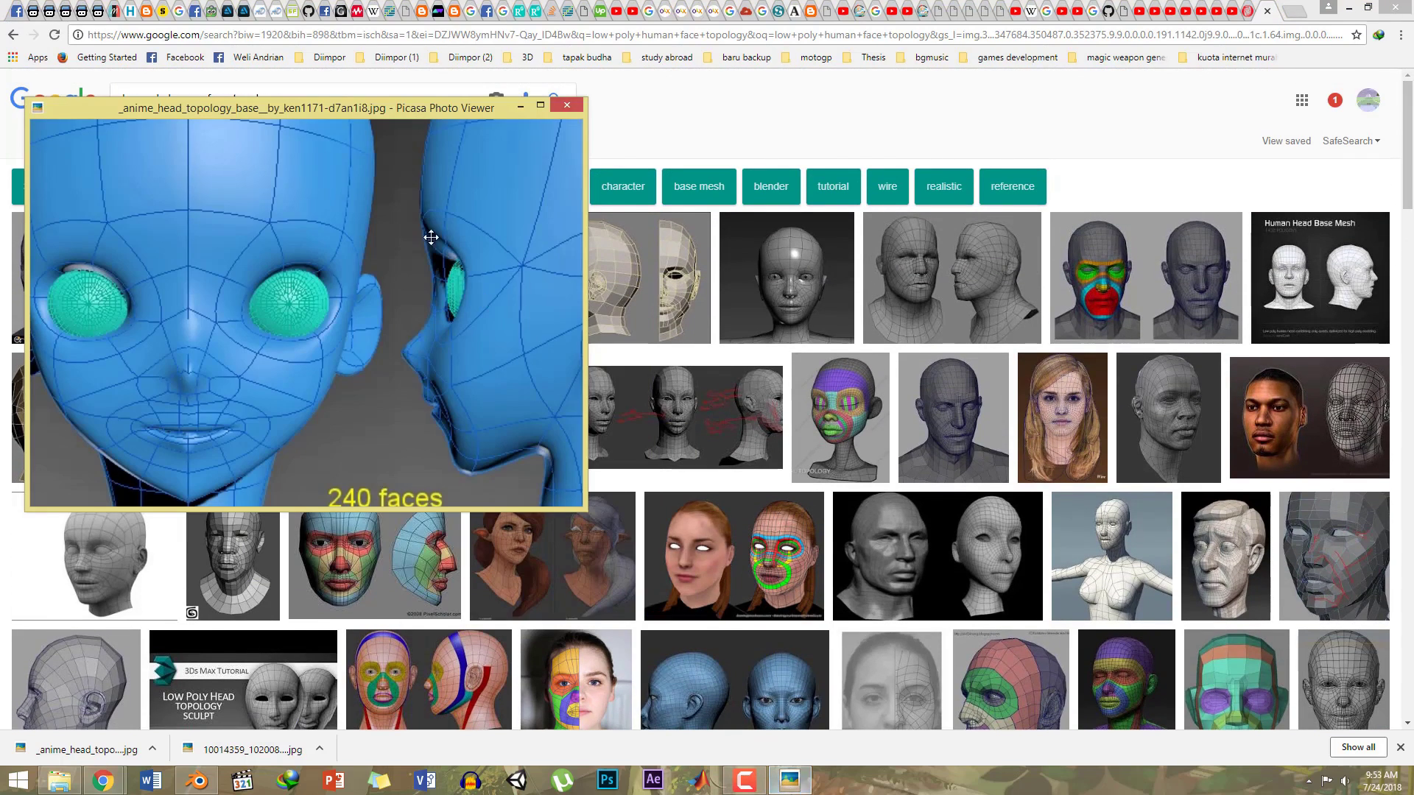
pyautogui.scroll(-3, 388, 274)
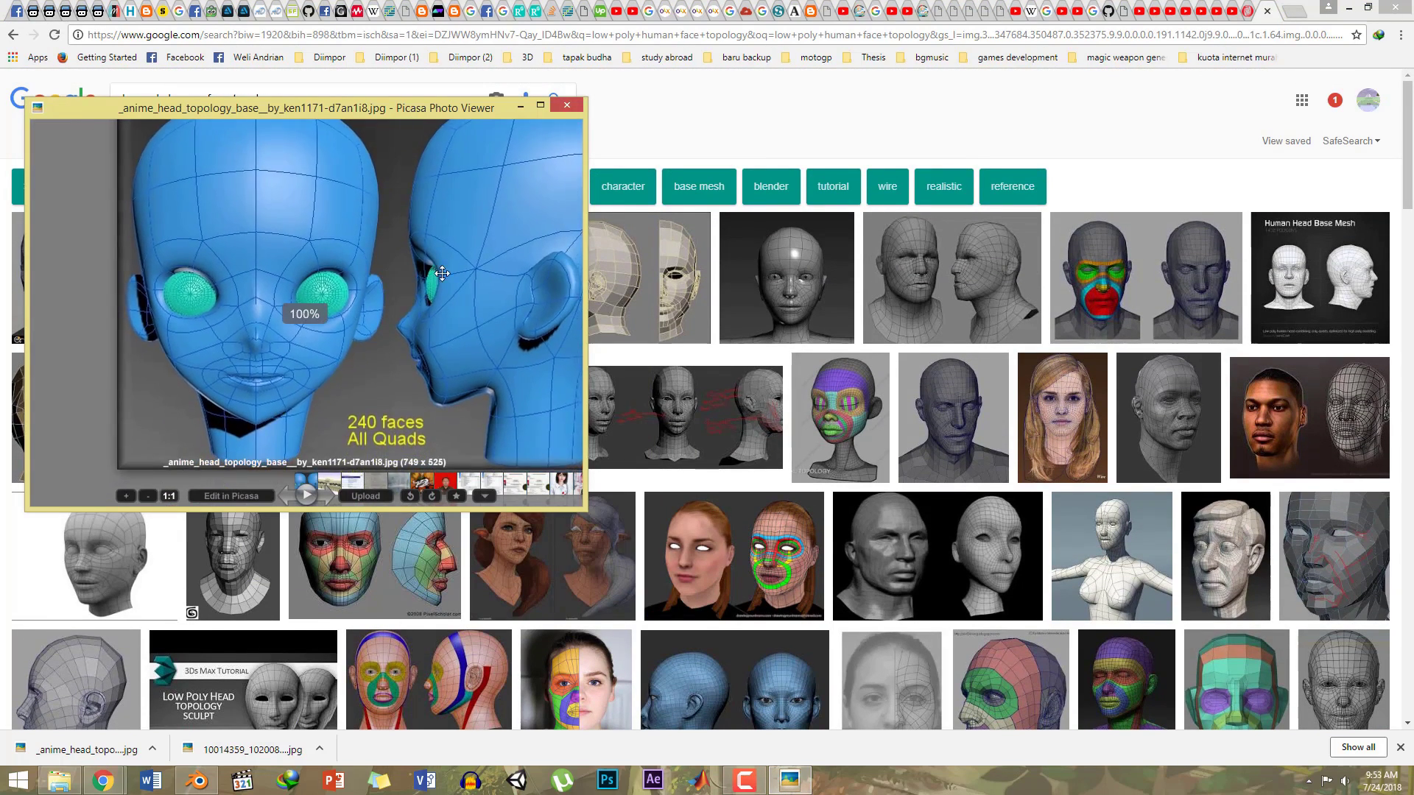
pyautogui.scroll(-3, 397, 391)
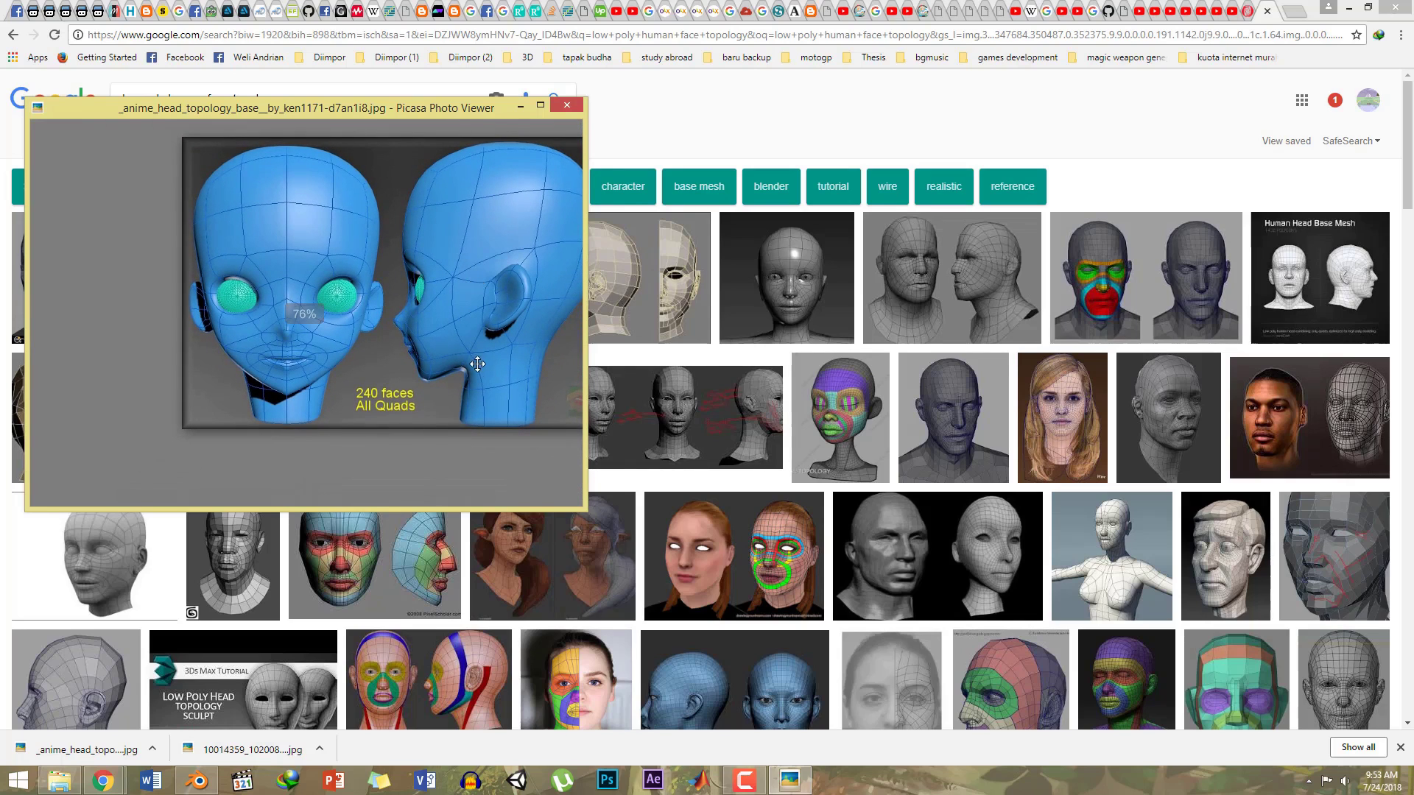
pyautogui.moveTo(398, 391)
pyautogui.mouseDown()
pyautogui.moveTo(391, 403)
pyautogui.moveTo(407, 386)
pyautogui.mouseUp()
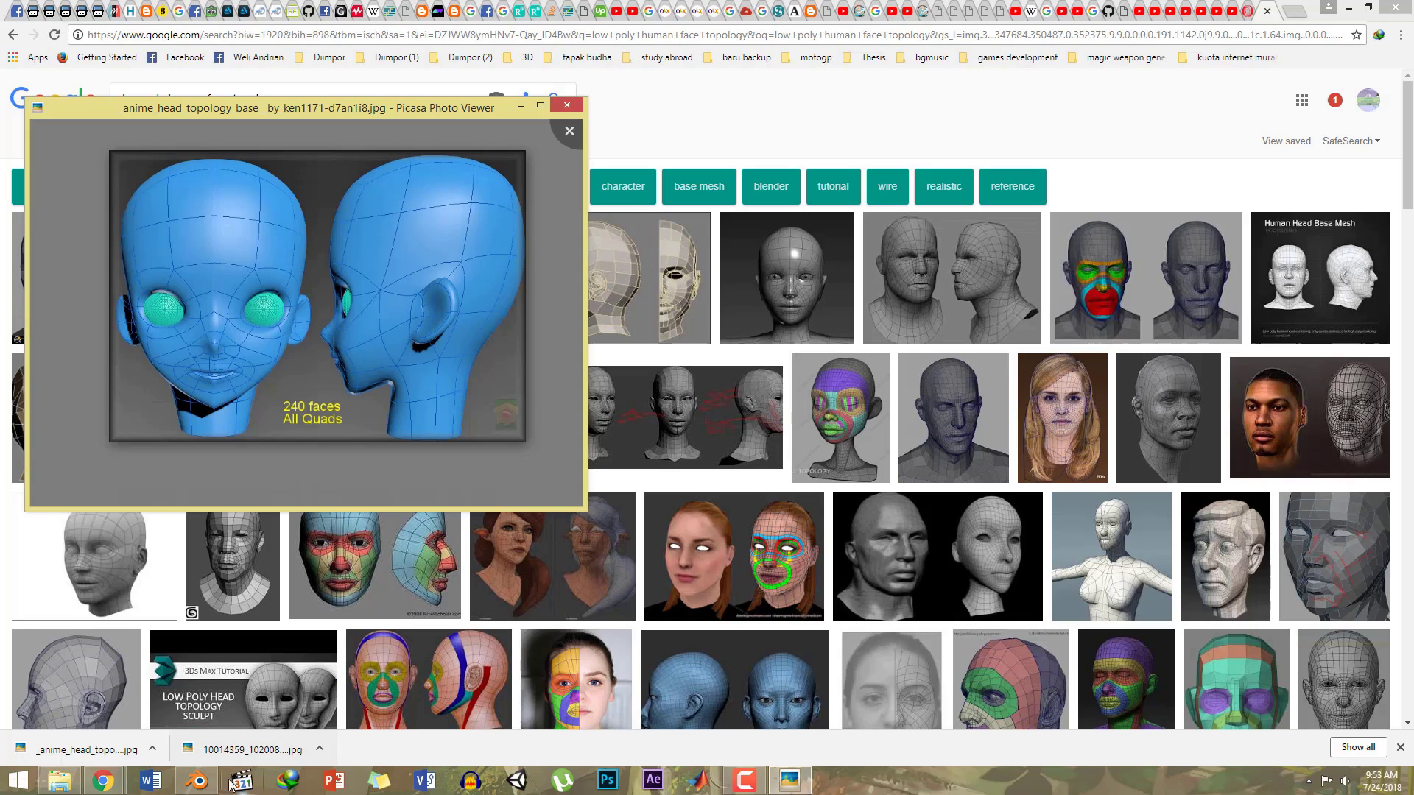
pyautogui.click(197, 780)
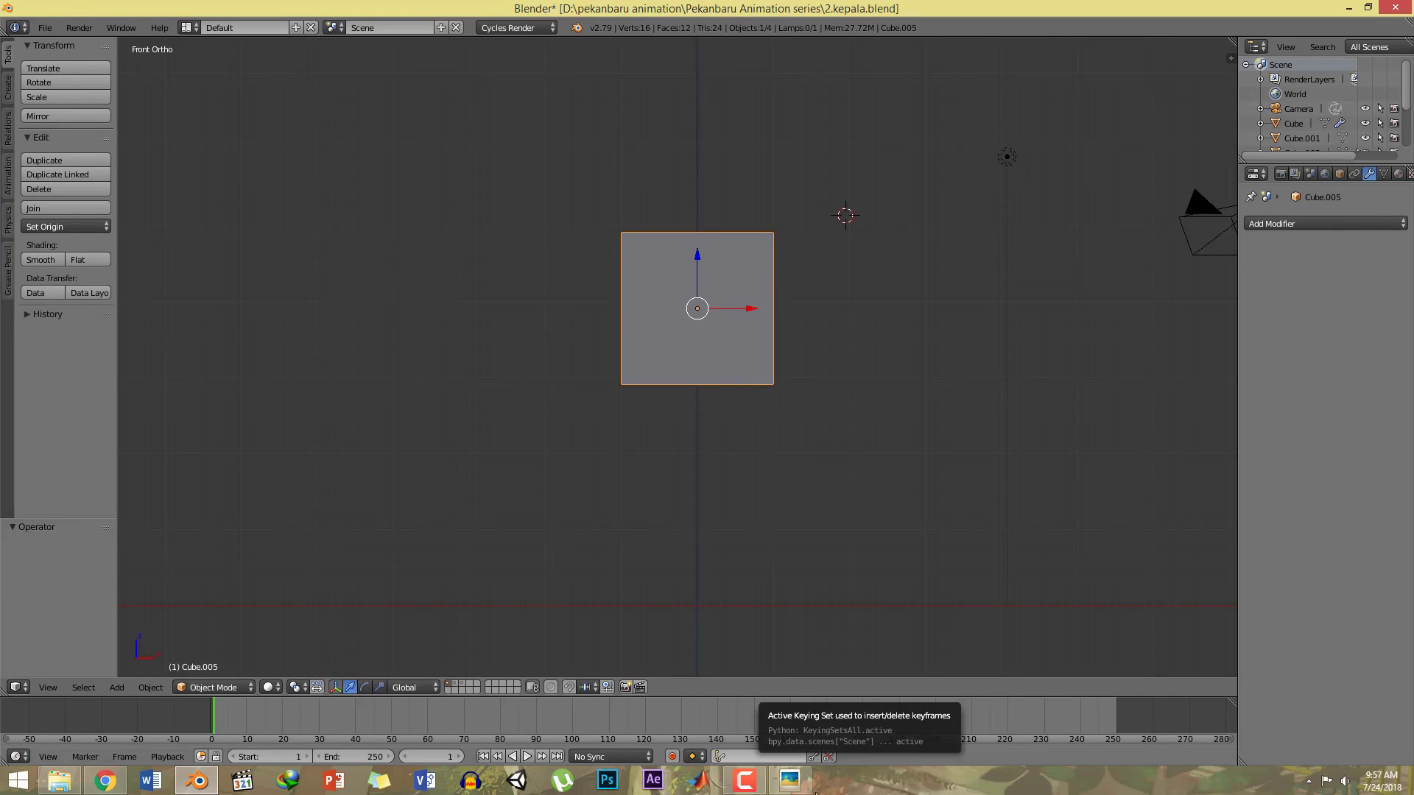
# Step: Load the anime head topology JPG from the Downloads folder into Blender's front view as a background image
pyautogui.click(789, 781)
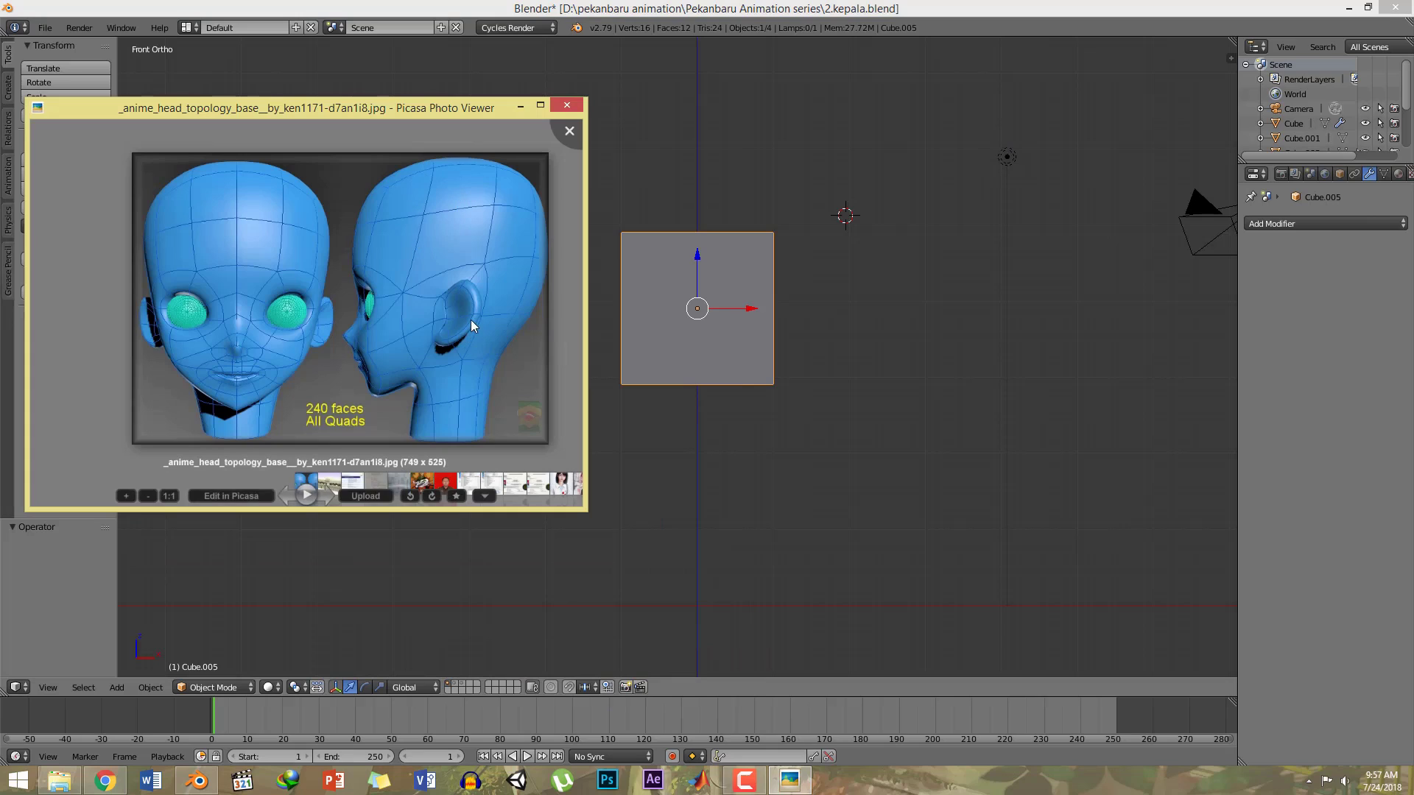
pyautogui.click(648, 125)
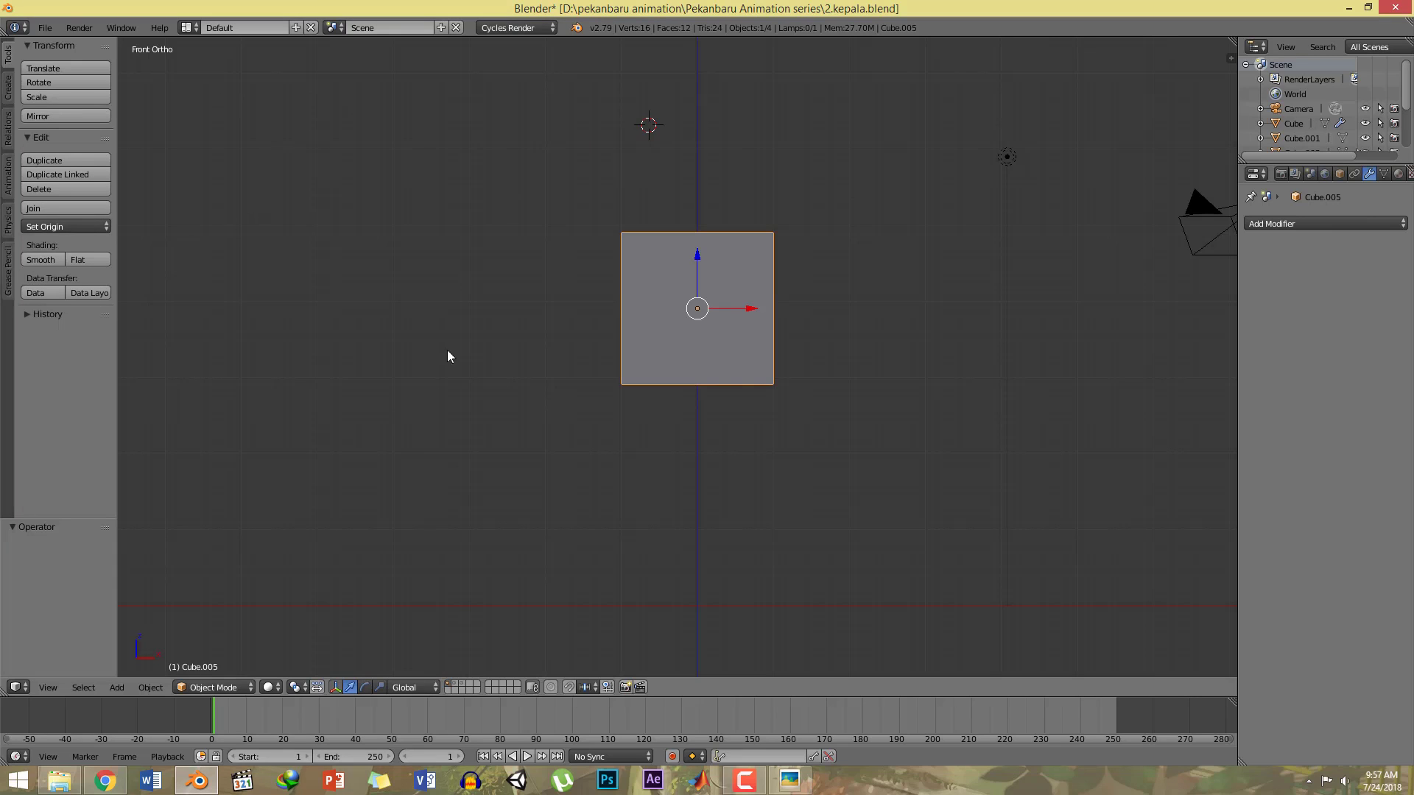
pyautogui.click(59, 781)
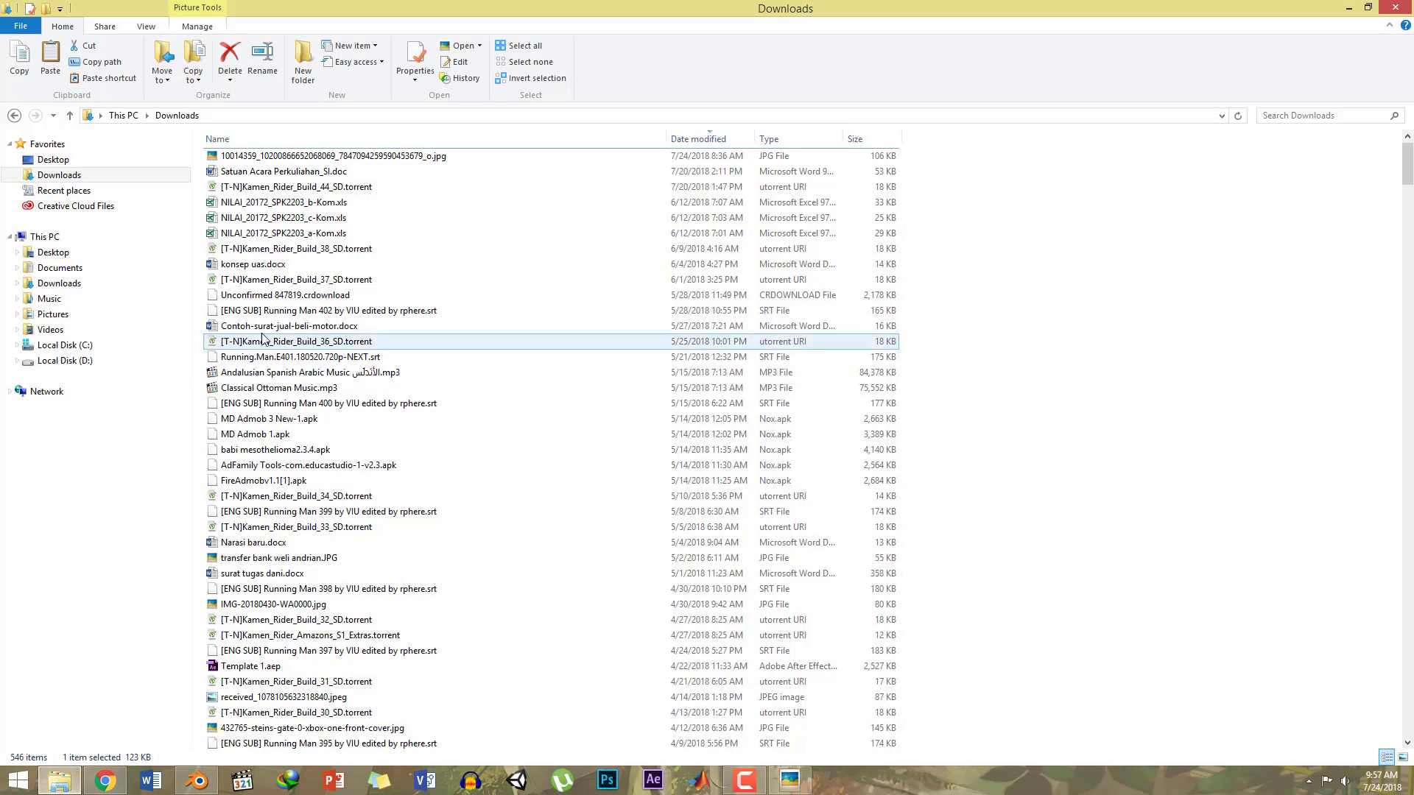
pyautogui.click(210, 153)
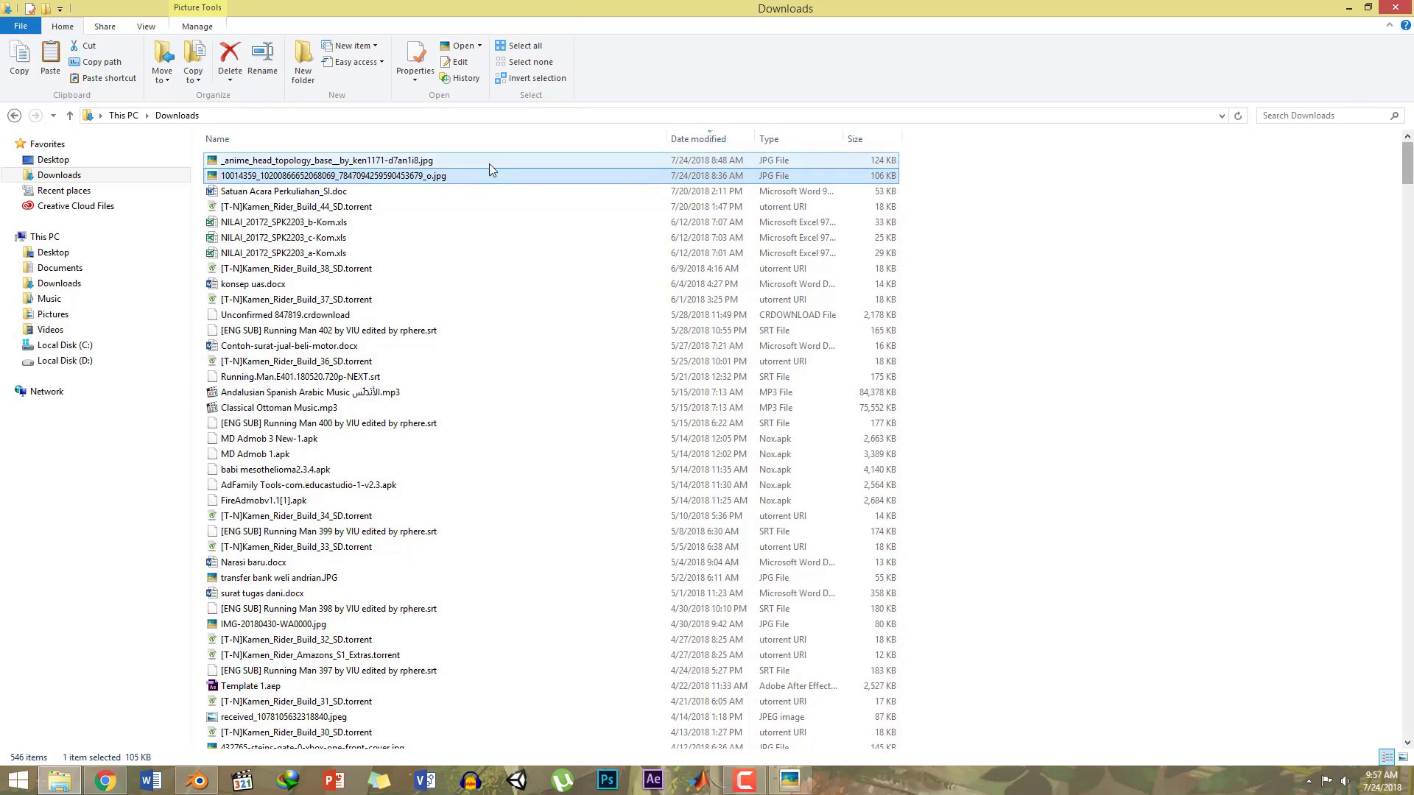
pyautogui.click(211, 161)
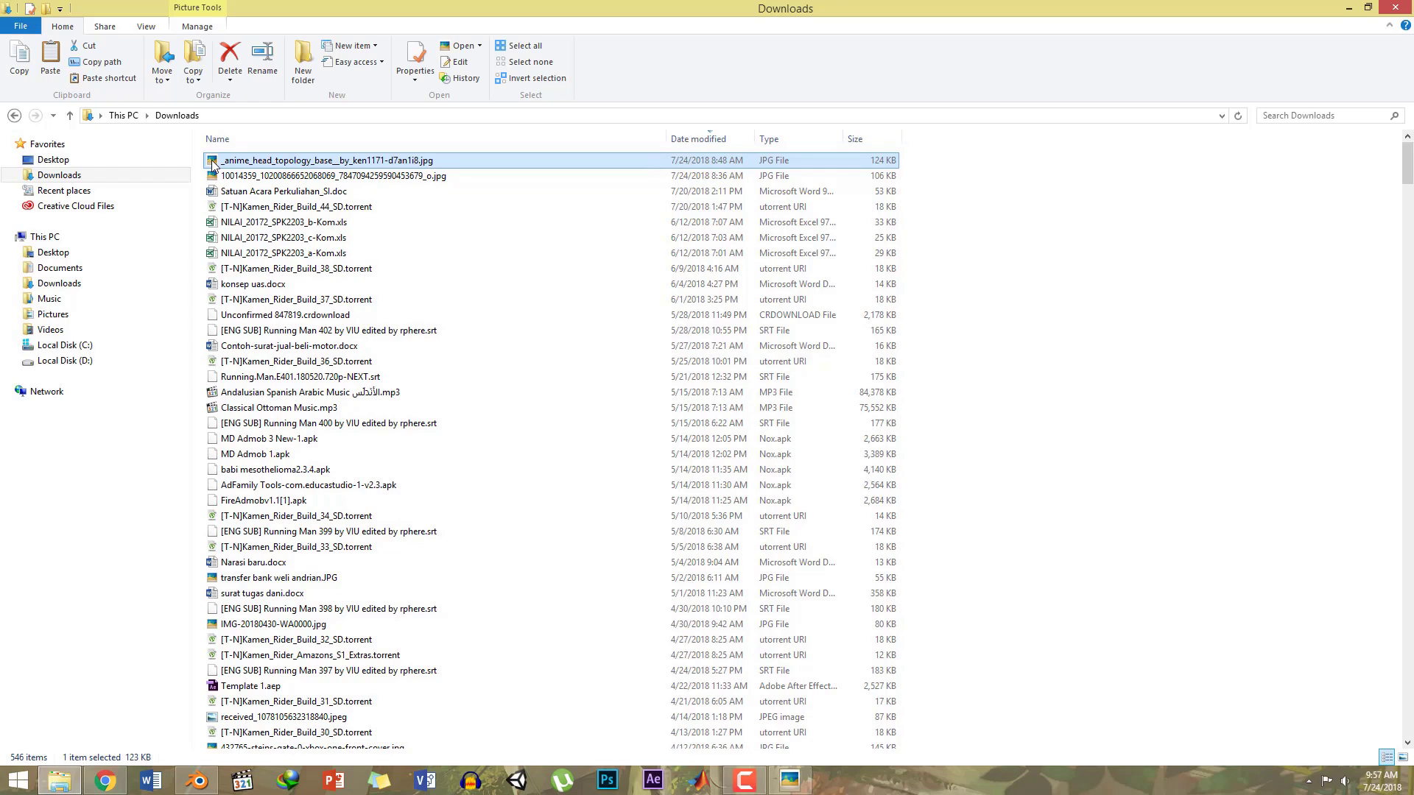
pyautogui.moveTo(211, 161); pyautogui.dragTo(271, 287)
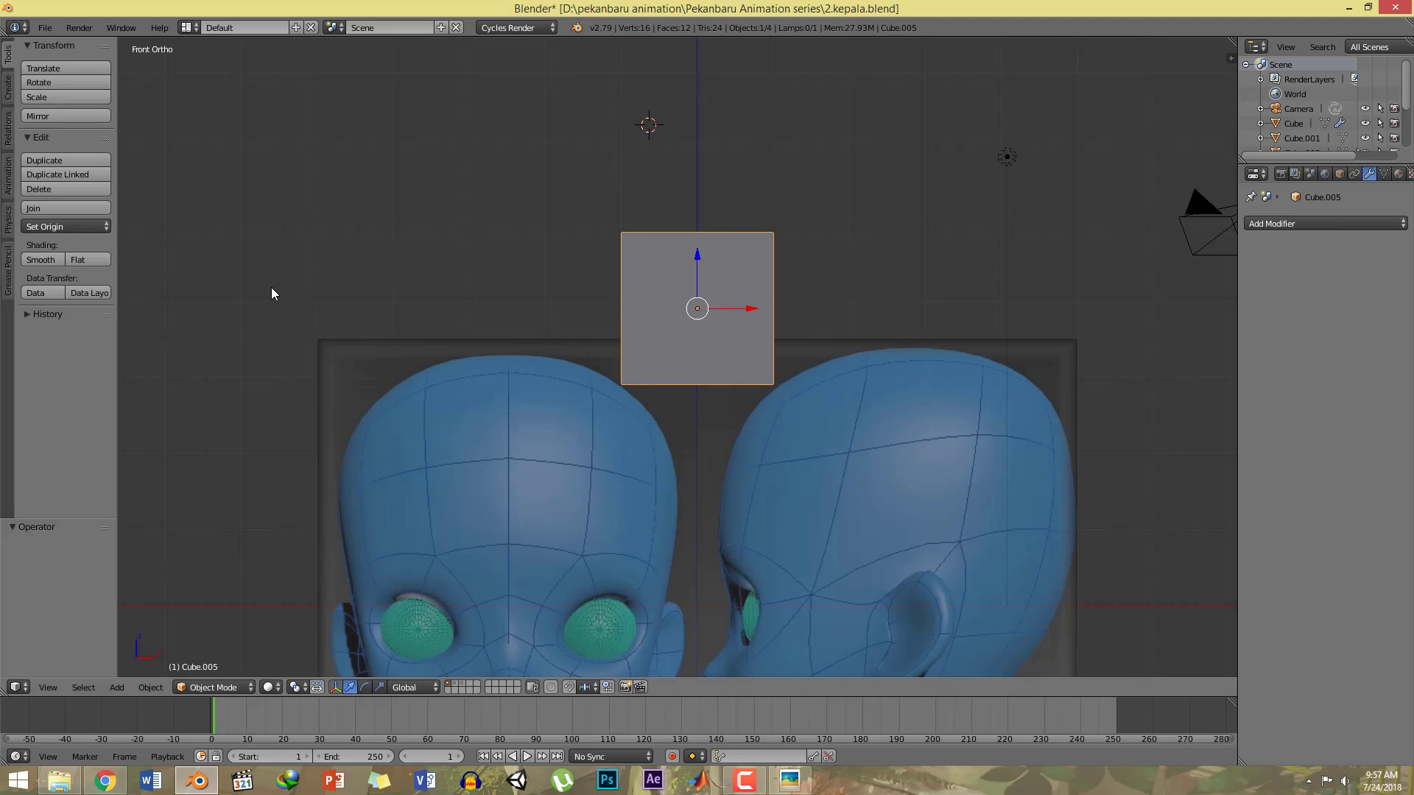
# Step: Remove the empty "Not Set" background image entry, keeping the anime head reference
pyautogui.scroll(-4, 873, 280)
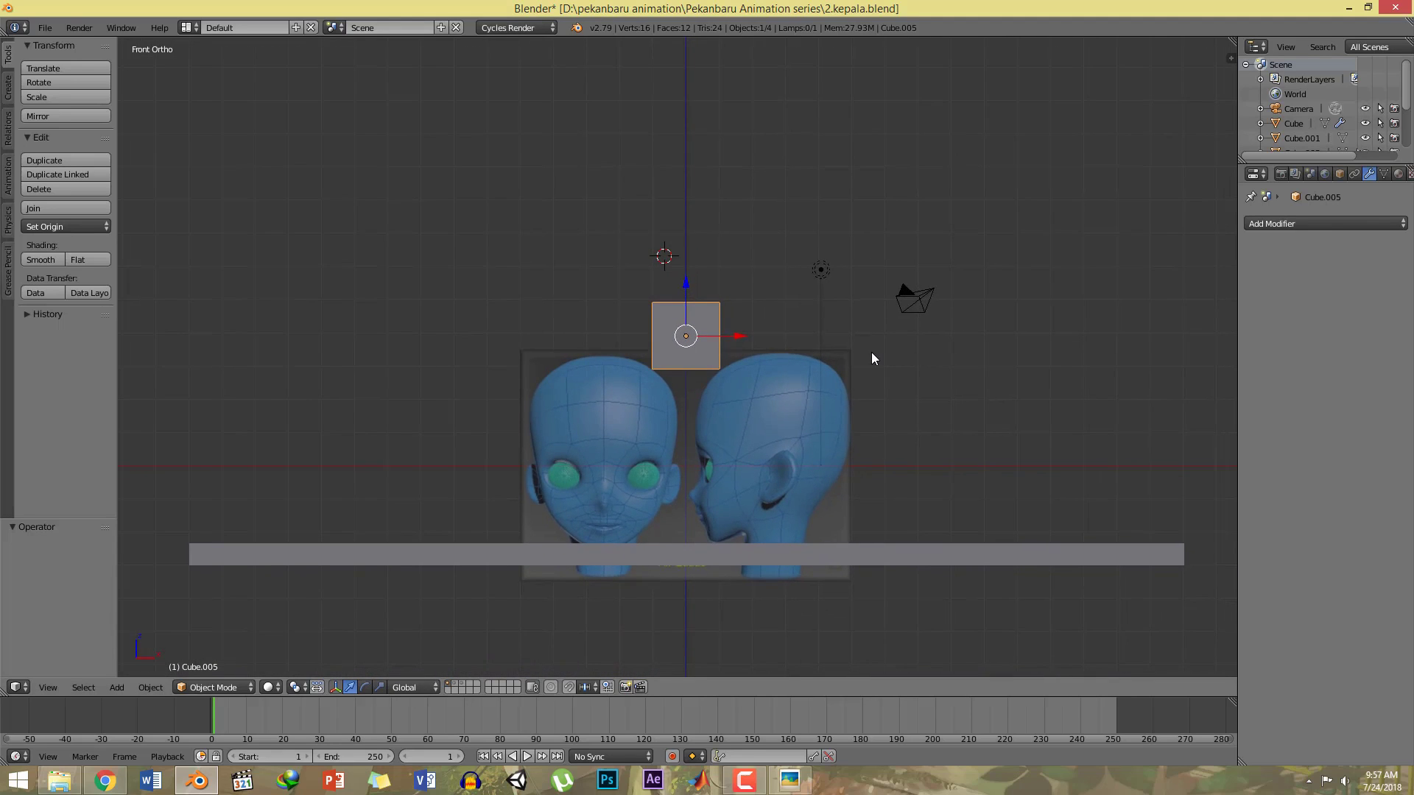
pyautogui.scroll(3, 852, 354)
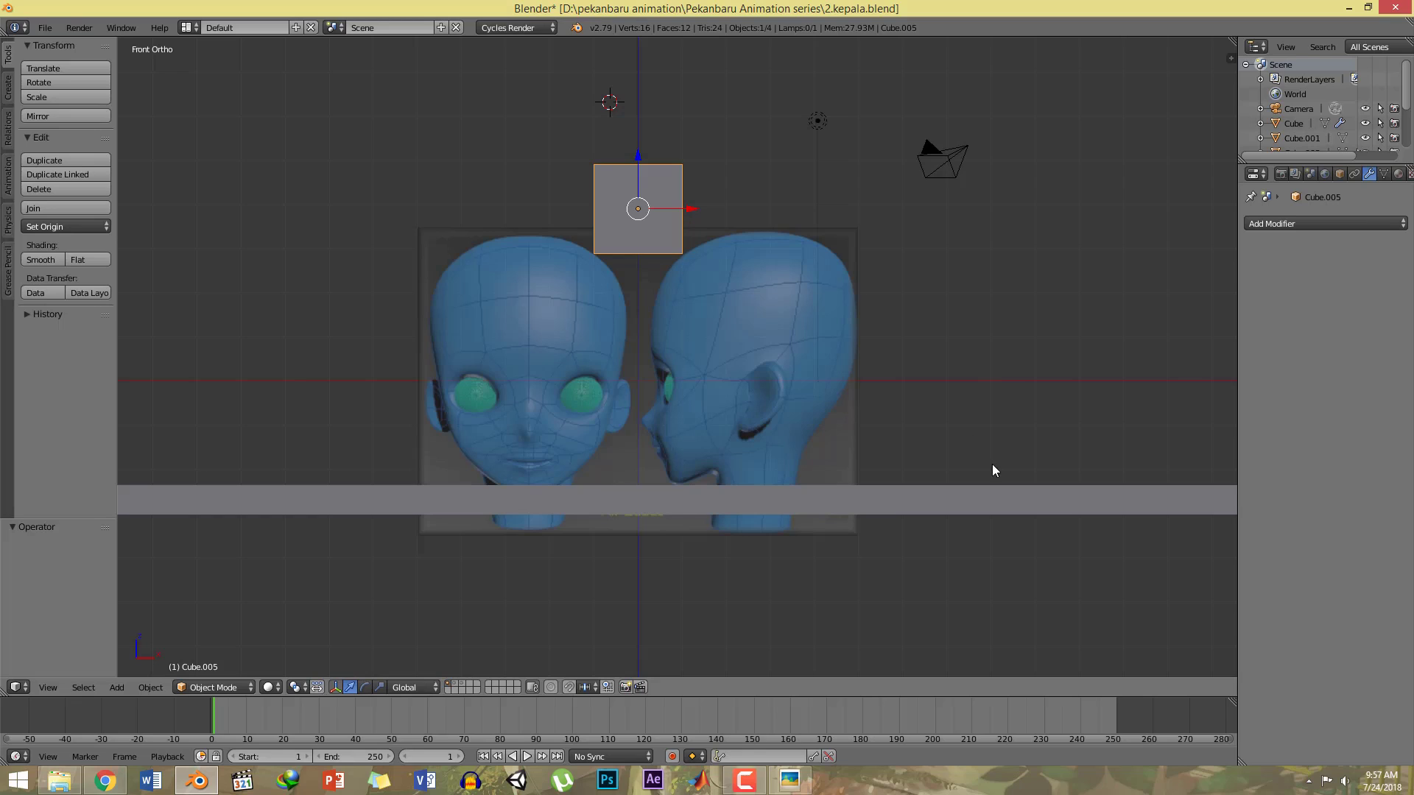
pyautogui.press('n')
pyautogui.scroll(-3, 1231, 434)
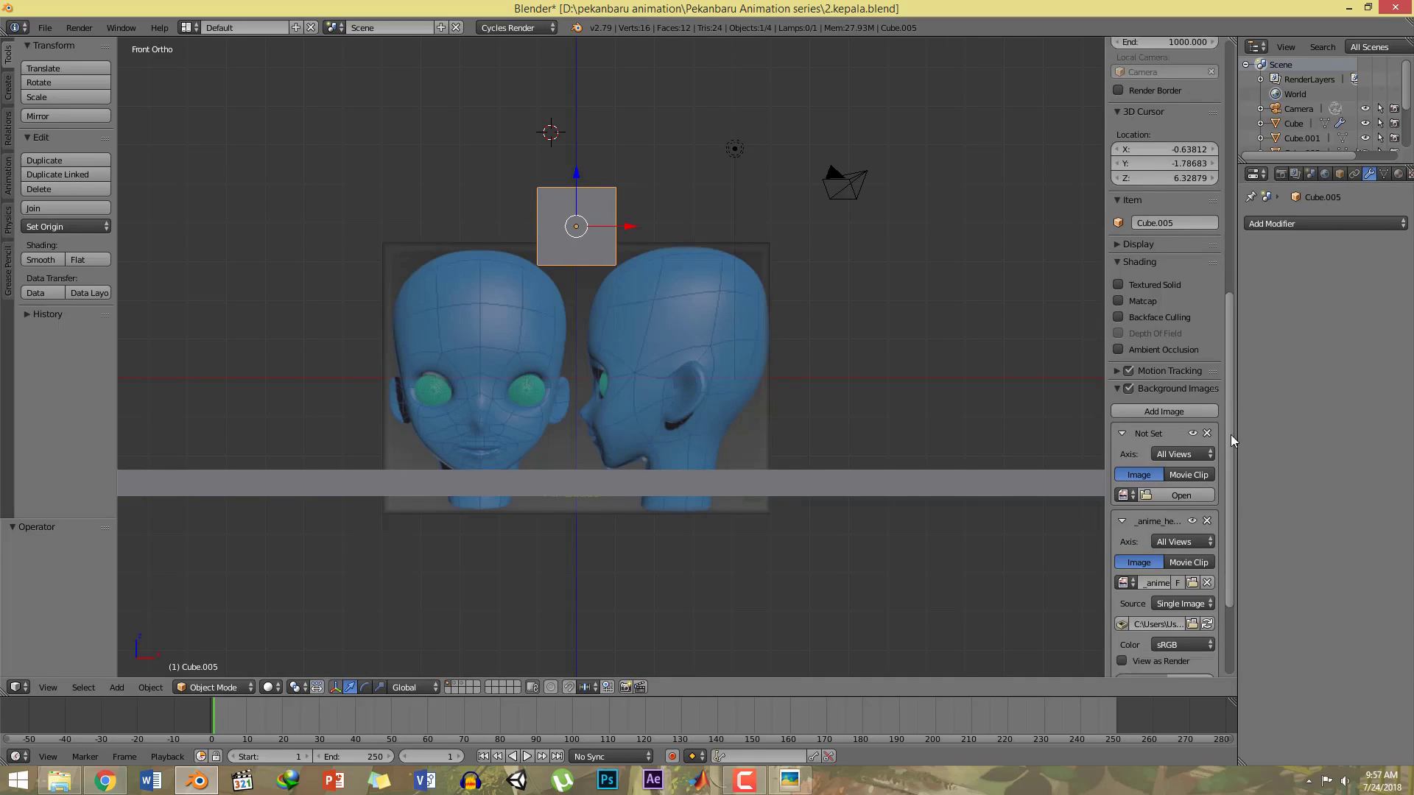
pyautogui.moveTo(1230, 436); pyautogui.dragTo(1228, 516)
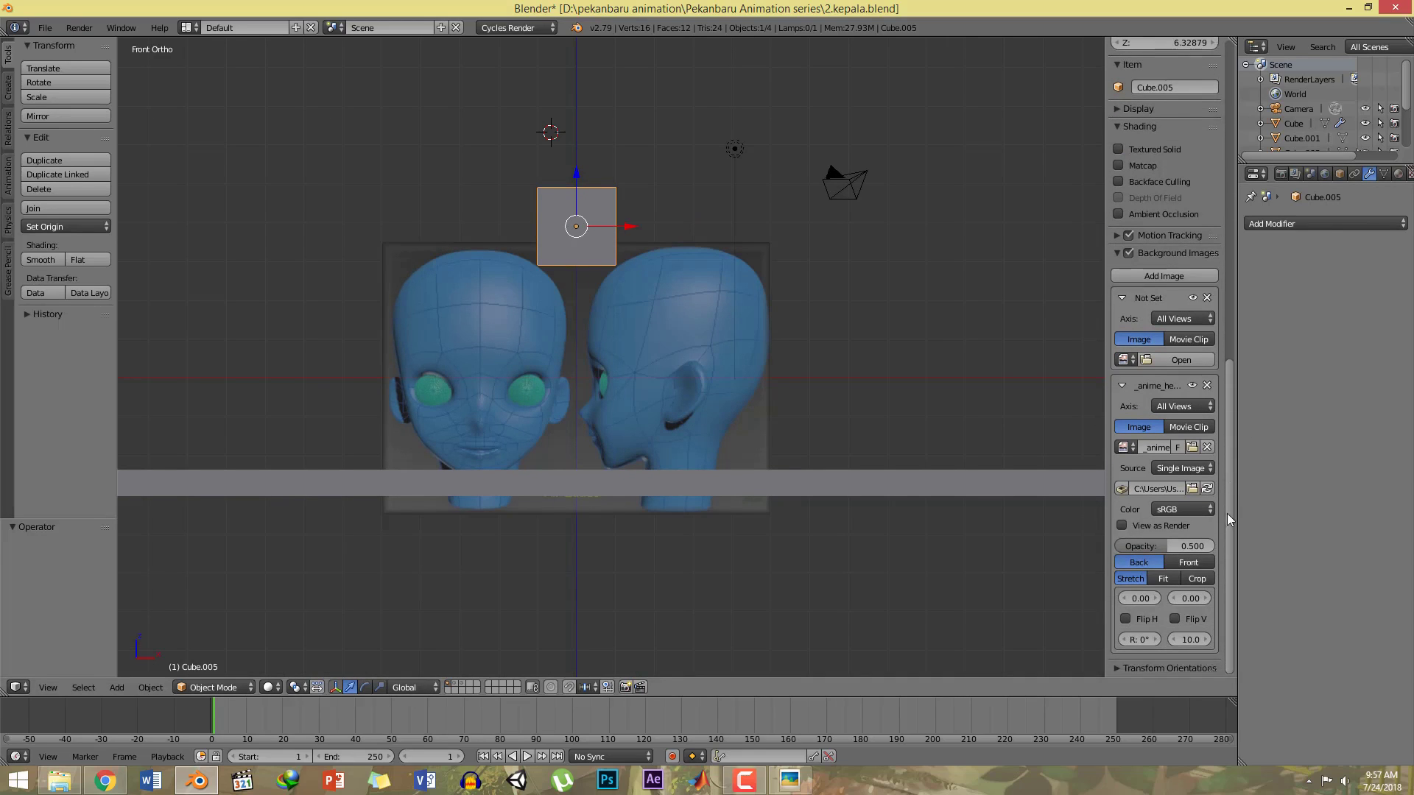
pyautogui.click(1207, 297)
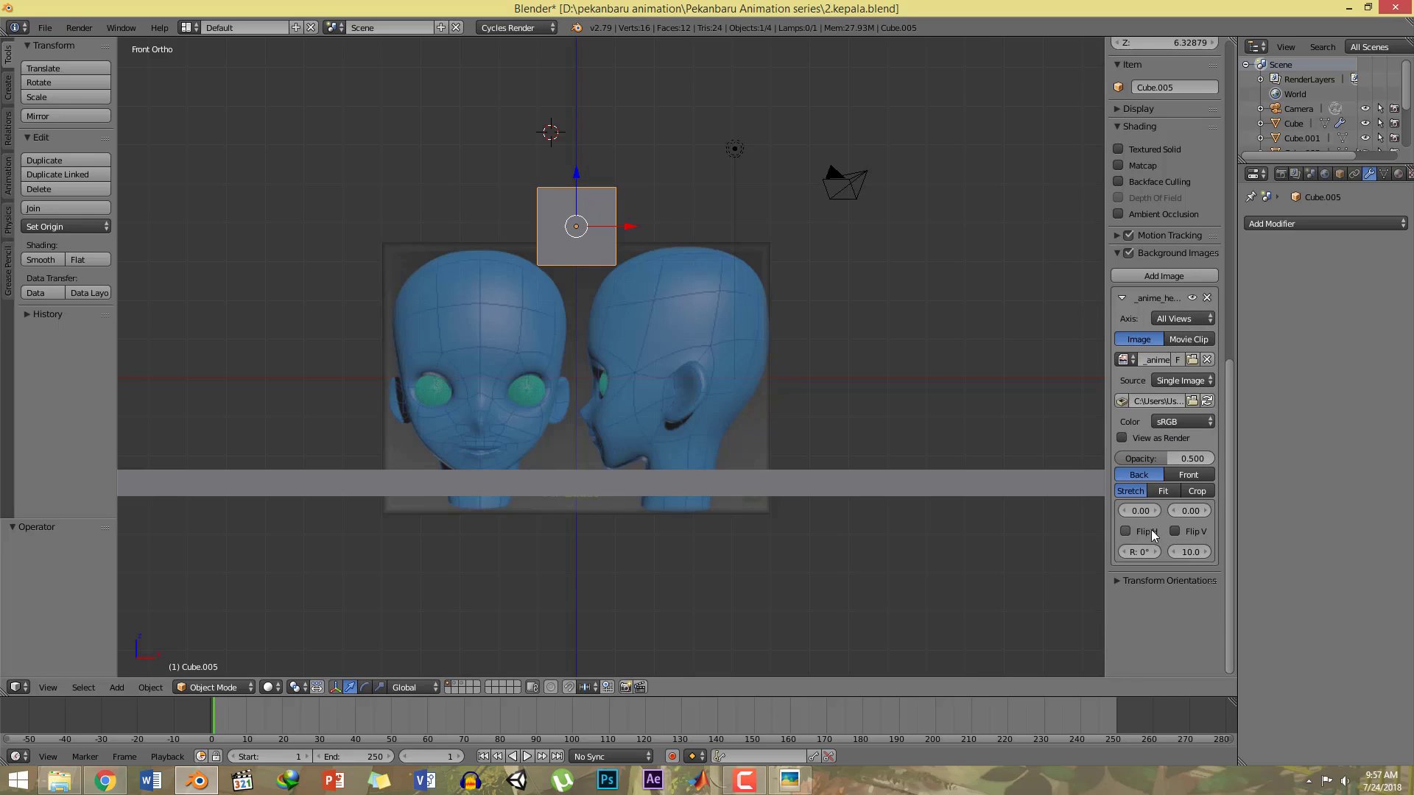
# Step: Offset the background image beside the cube, with X -7.20 and Y 5.40
pyautogui.moveTo(1143, 510); pyautogui.dragTo(1086, 512)
pyautogui.moveTo(1190, 511); pyautogui.dragTo(1234, 502)
pyautogui.keyDown('shift'); pyautogui.moveTo(661, 298); pyautogui.dragTo(727, 311, button='middle'); pyautogui.keyUp('shift')
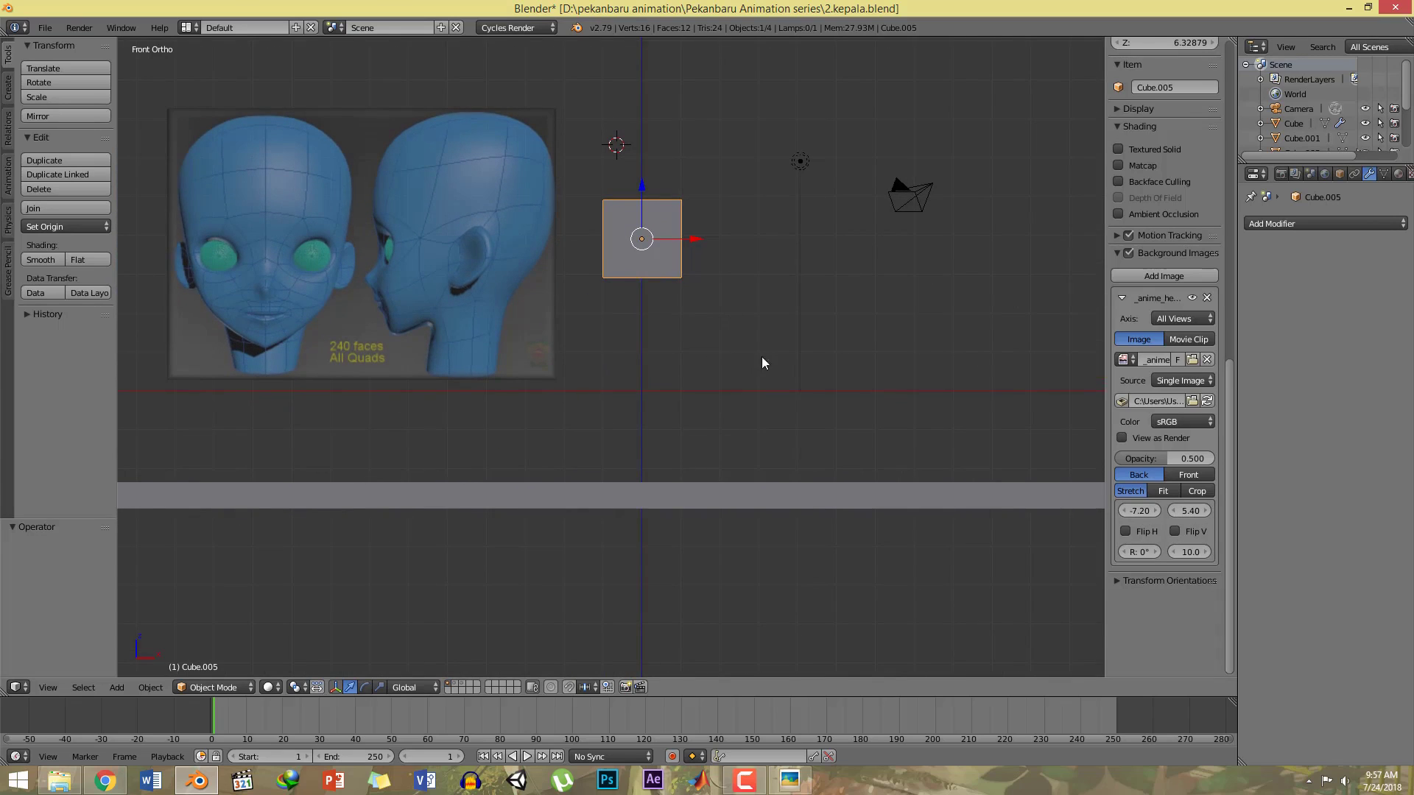
pyautogui.press('n')
pyautogui.scroll(1, 788, 295)
pyautogui.keyDown('shift'); pyautogui.moveTo(806, 241); pyautogui.dragTo(864, 332, button='middle'); pyautogui.keyUp('shift')
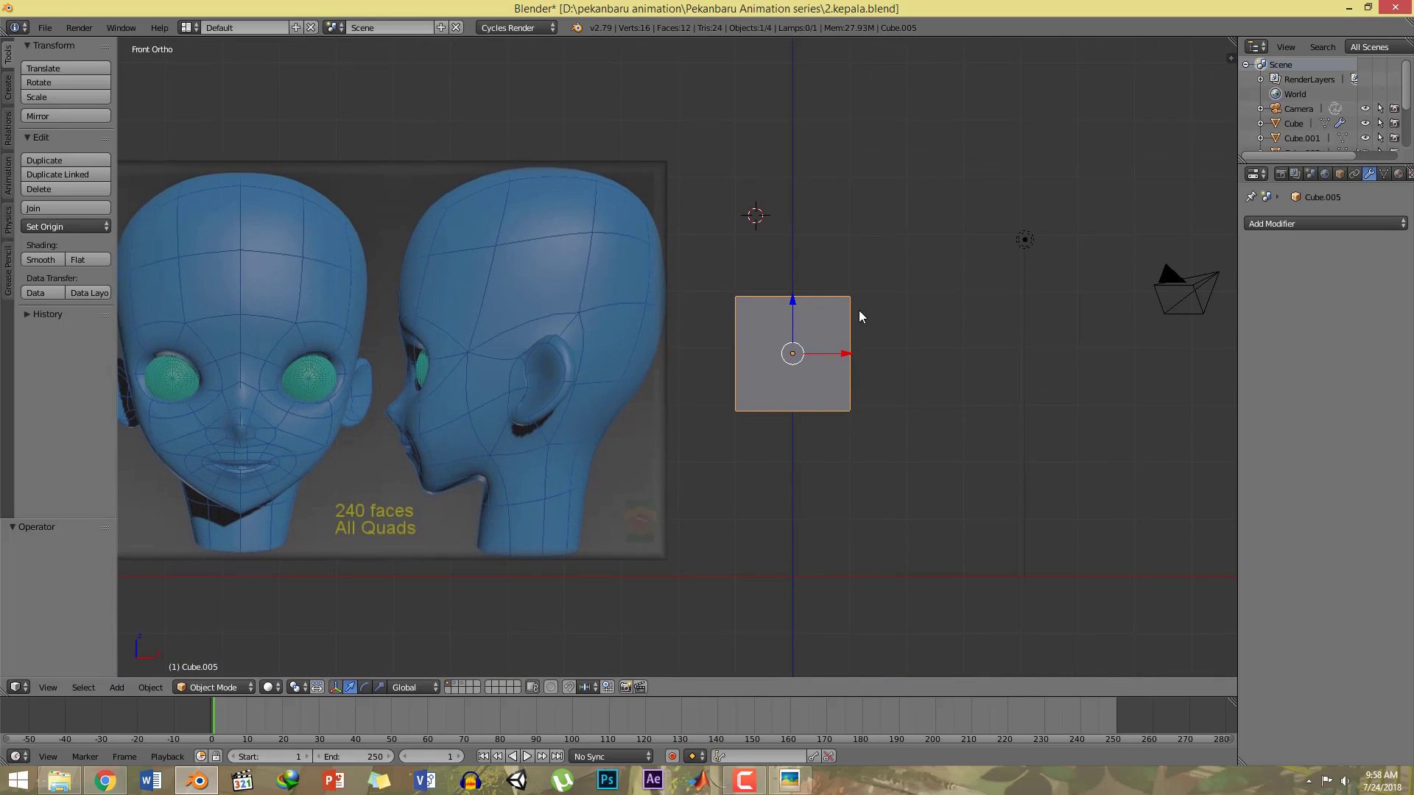
# Step: Shrink the background image to size 6.8 and set its X offset to -6.2
pyautogui.press('n')
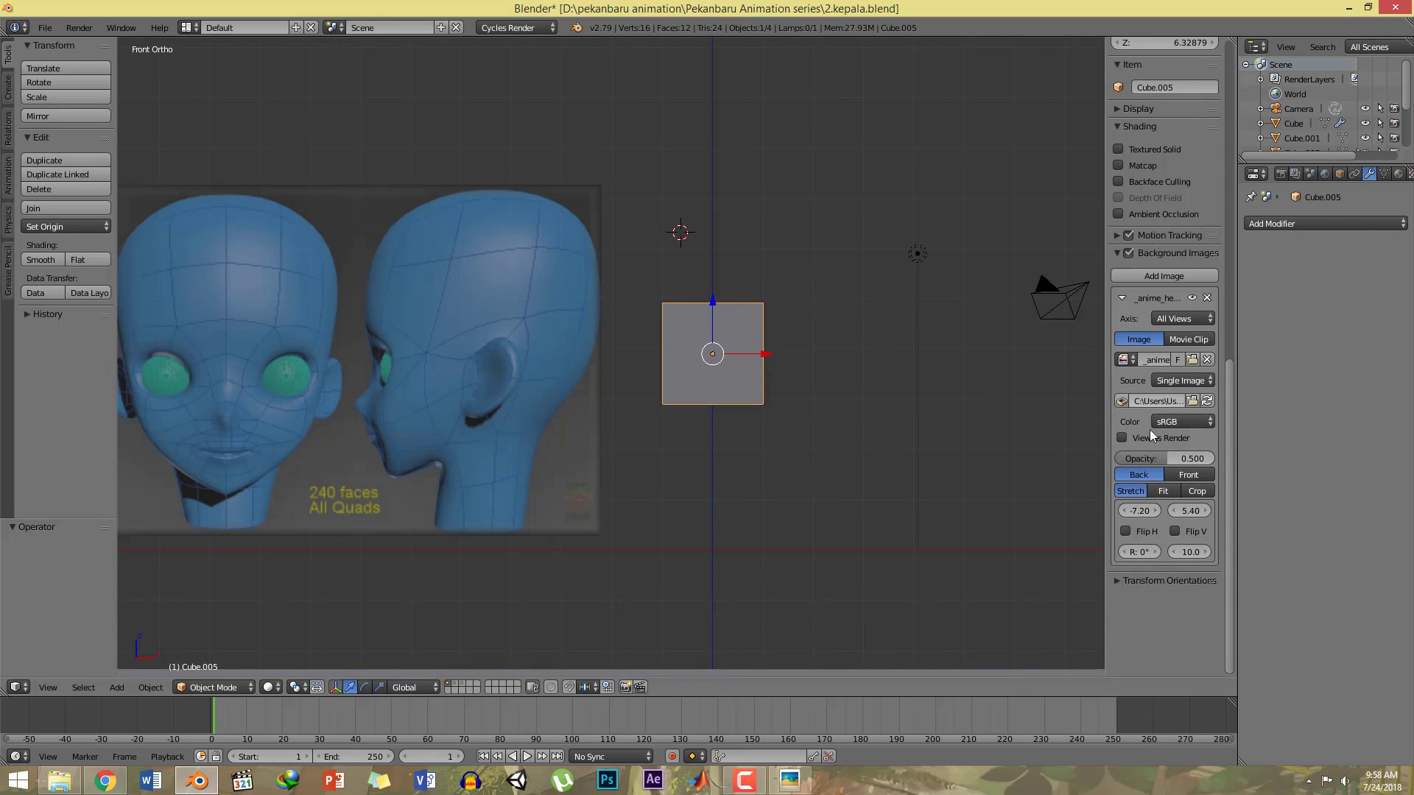
pyautogui.moveTo(1148, 510); pyautogui.dragTo(1138, 512)
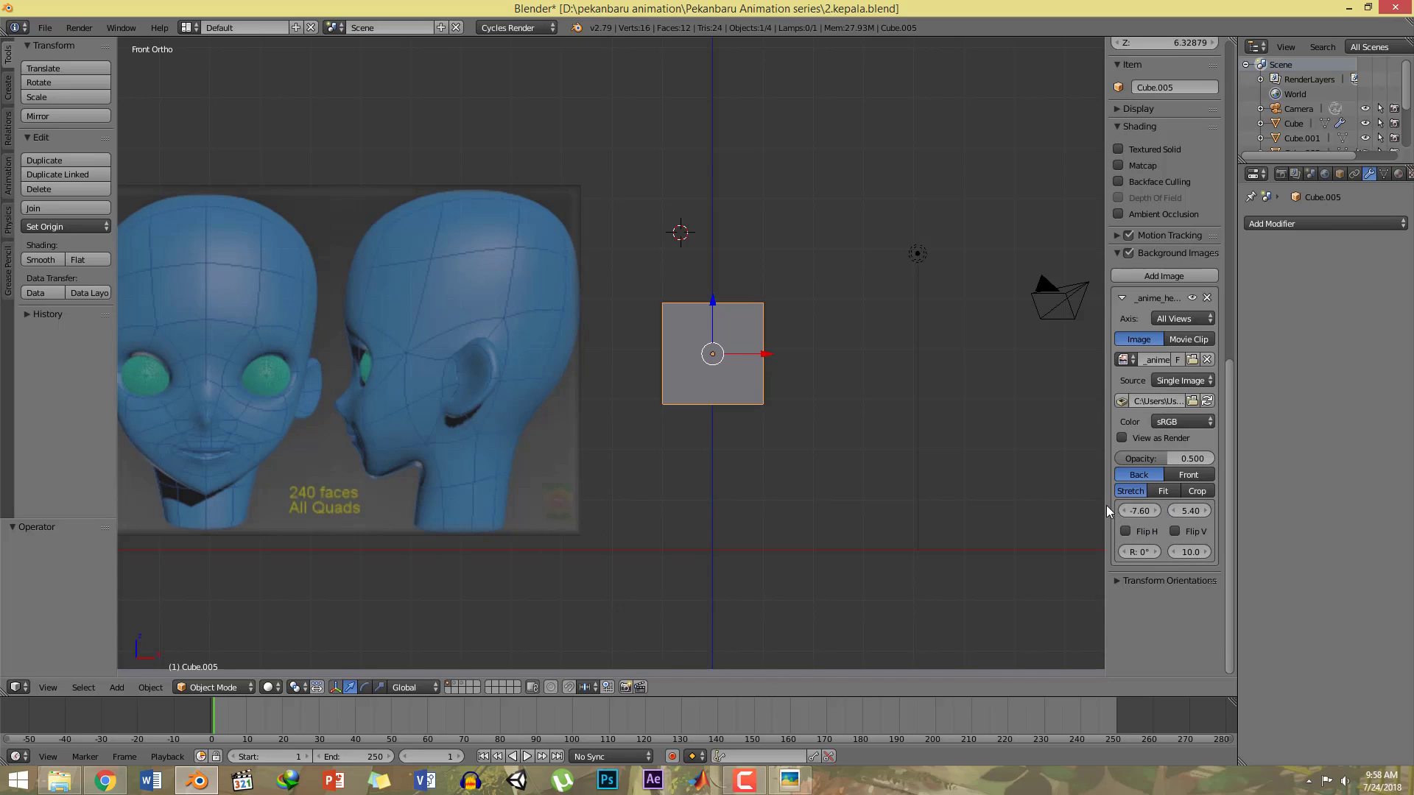
pyautogui.moveTo(1106, 505); pyautogui.dragTo(1040, 496)
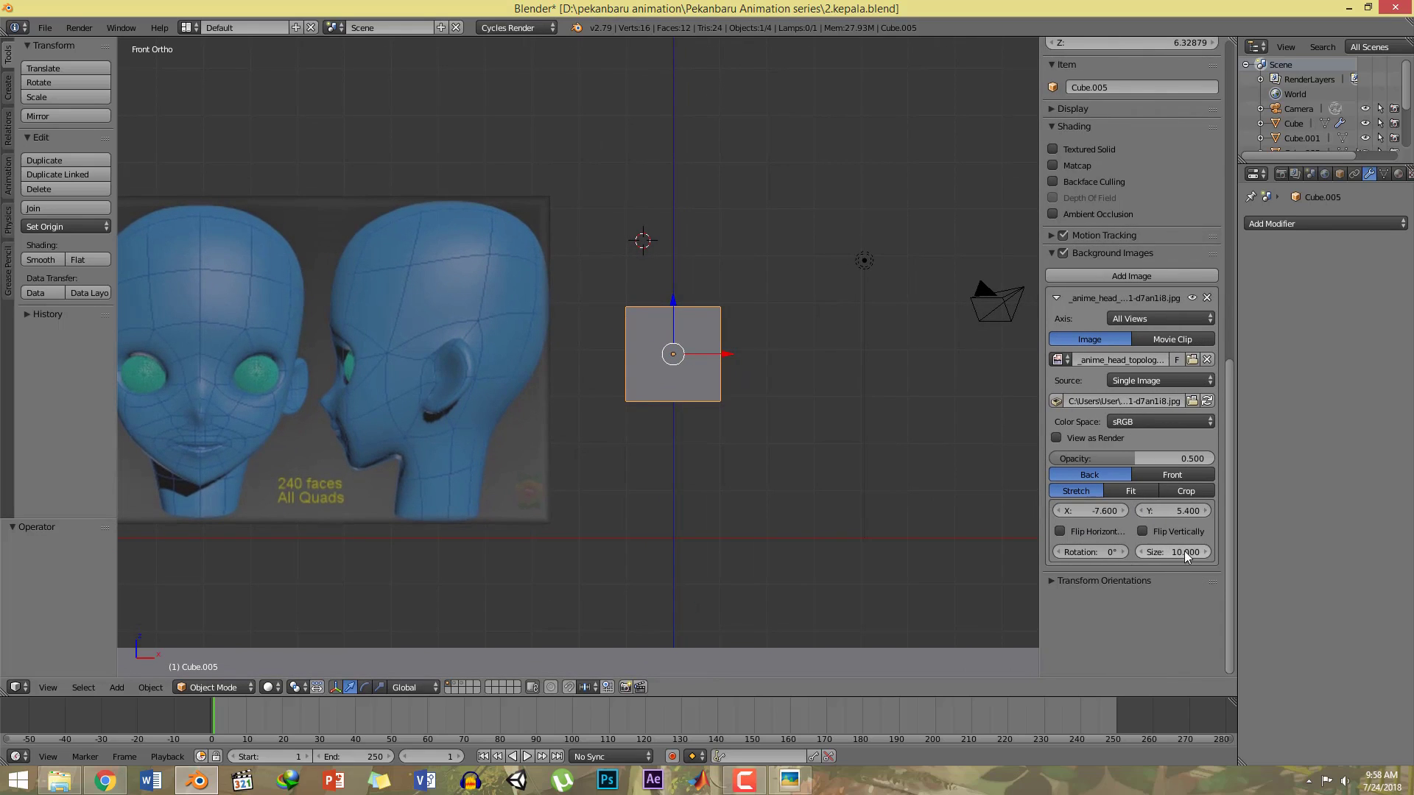
pyautogui.moveTo(1184, 551); pyautogui.dragTo(1156, 554)
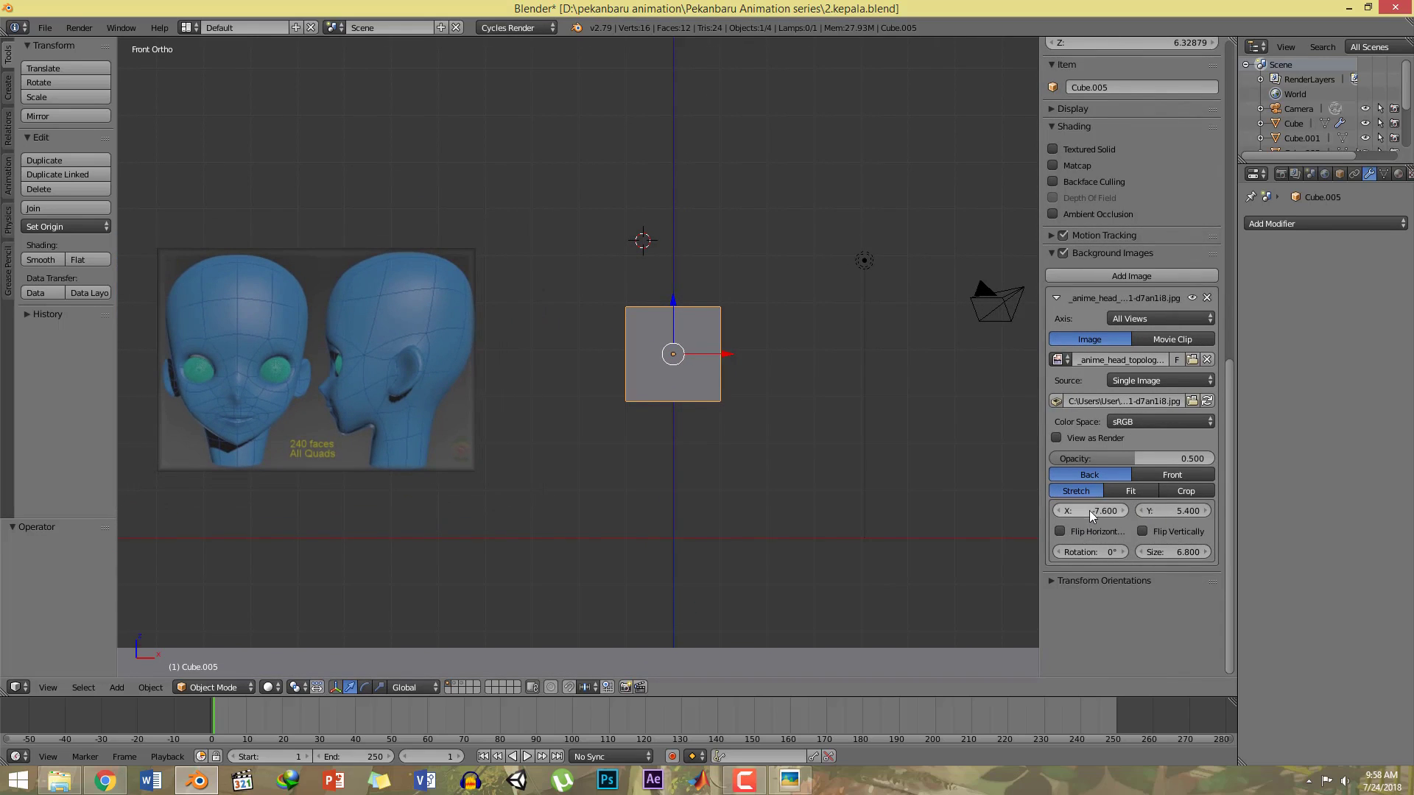
pyautogui.moveTo(1089, 510); pyautogui.dragTo(1103, 510)
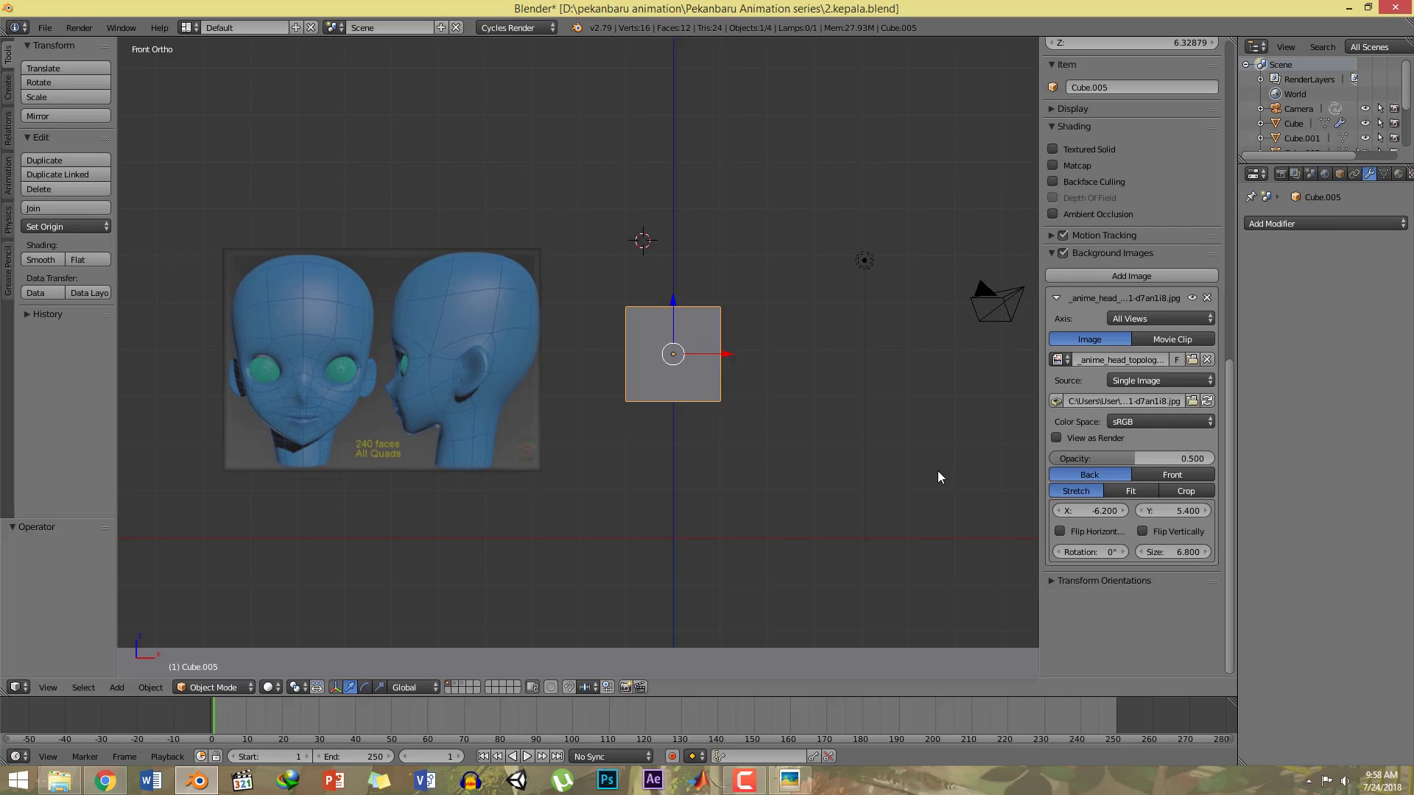
pyautogui.press('n')
pyautogui.scroll(4, 920, 486)
pyautogui.keyDown('shift'); pyautogui.moveTo(925, 369); pyautogui.dragTo(996, 312, button='middle'); pyautogui.keyUp('shift')
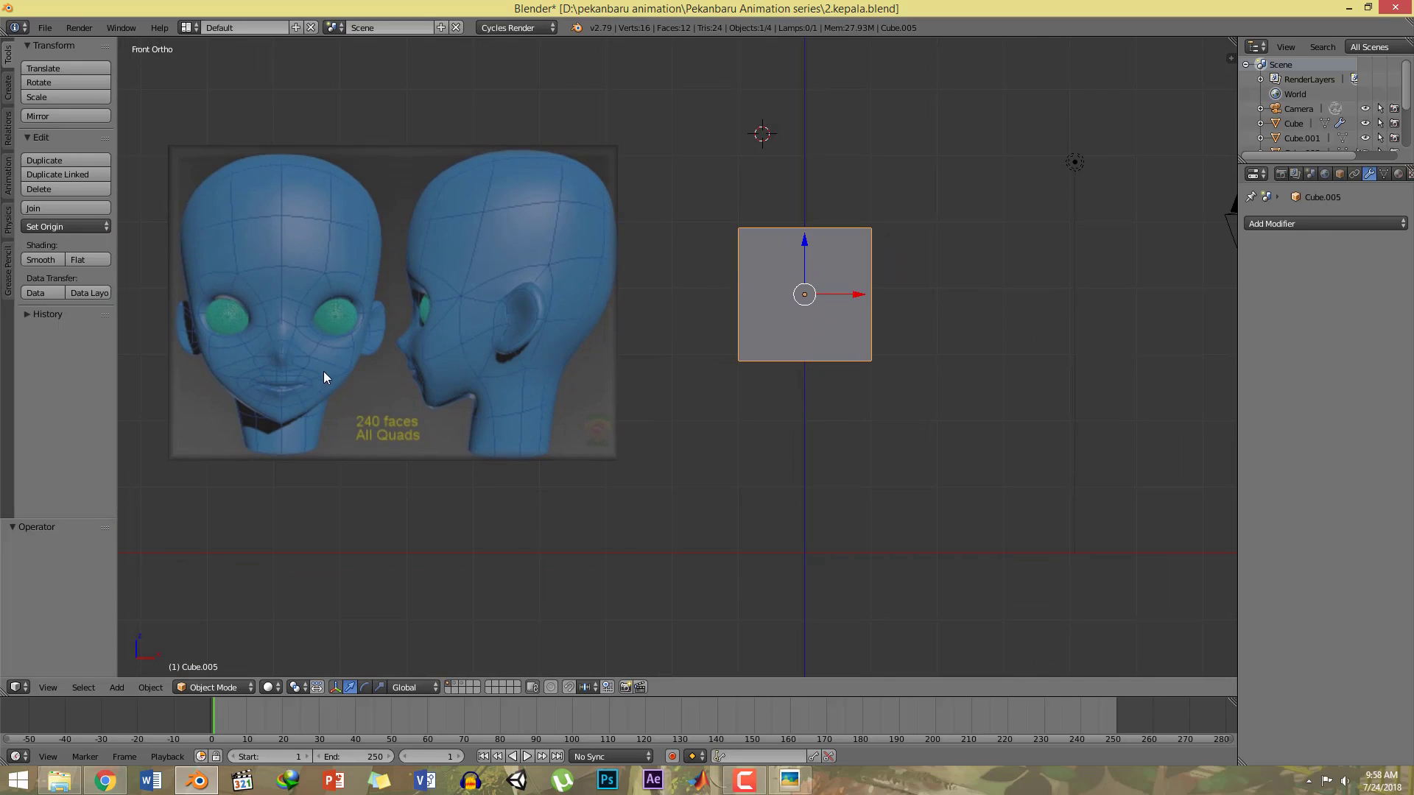
# Step: Raise the background image's opacity to nearly full
pyautogui.press('n')
pyautogui.moveTo(1134, 458); pyautogui.dragTo(1215, 458)
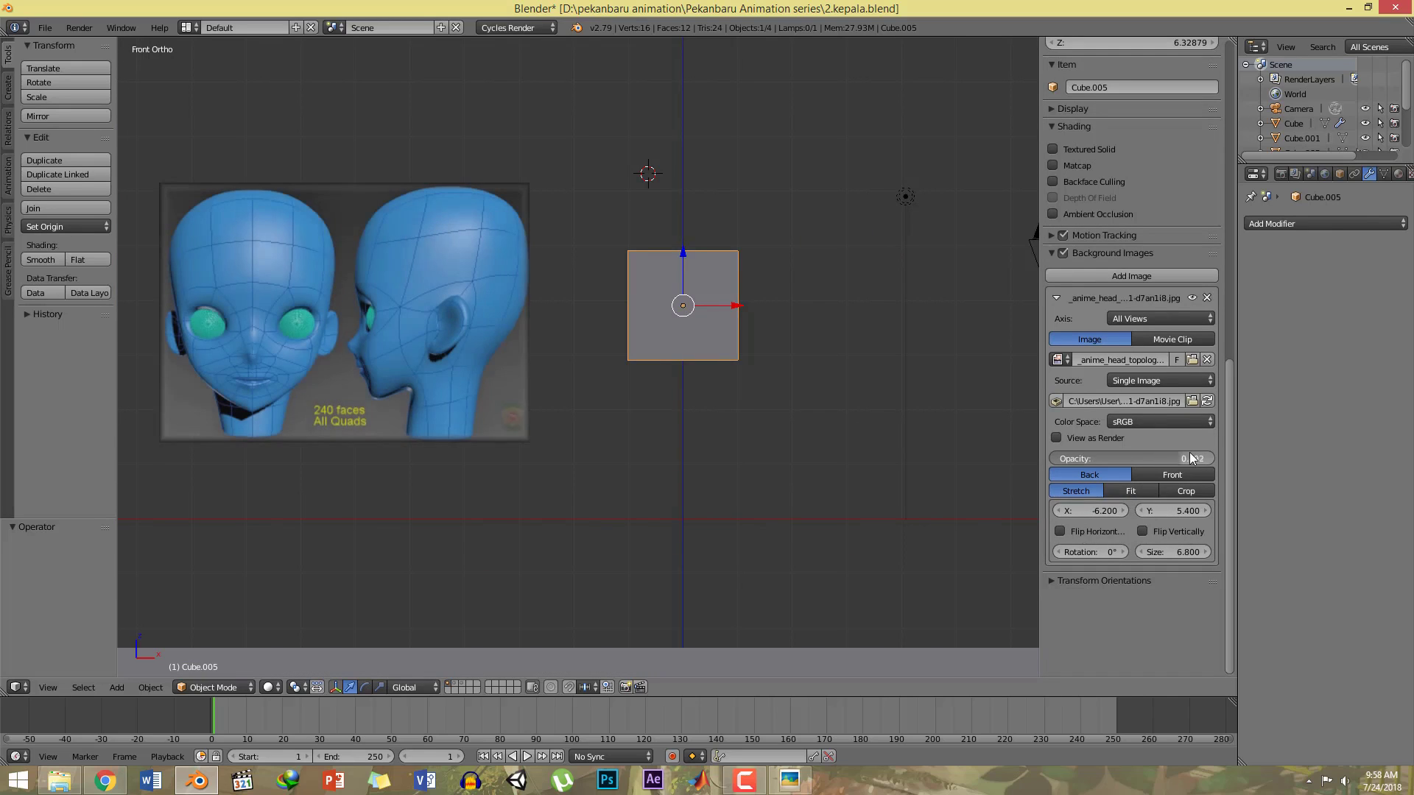
pyautogui.press('n')
# Step: Enter Edit Mode on the cube and subdivide all its faces with 3 cuts
pyautogui.keyDown('ctrl'); pyautogui.moveTo(895, 435); pyautogui.dragTo(894, 431, button='middle'); pyautogui.keyUp('ctrl')
pyautogui.keyDown('shift'); pyautogui.moveTo(851, 367); pyautogui.dragTo(887, 332, button='middle'); pyautogui.keyUp('shift')
pyautogui.press('Tab')
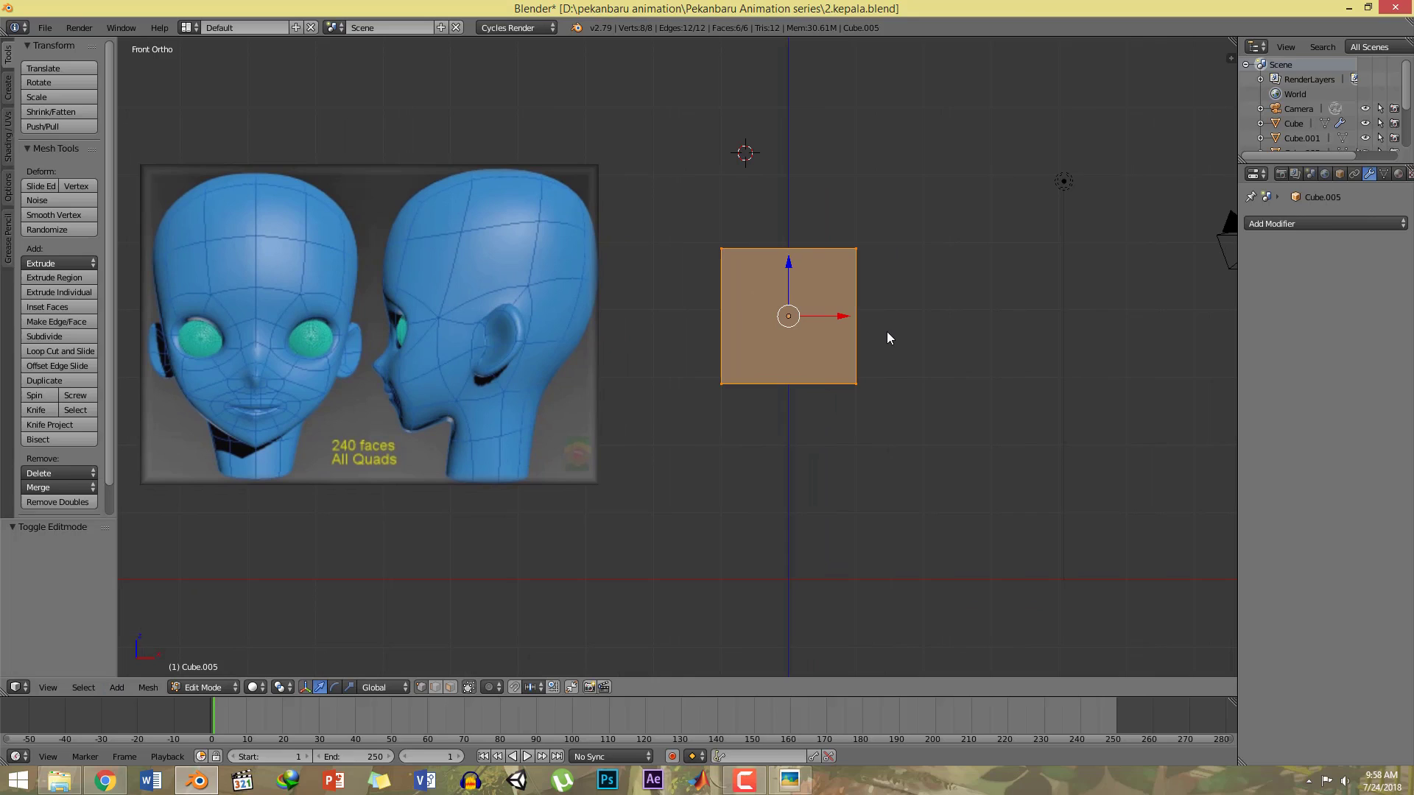
pyautogui.press('w')
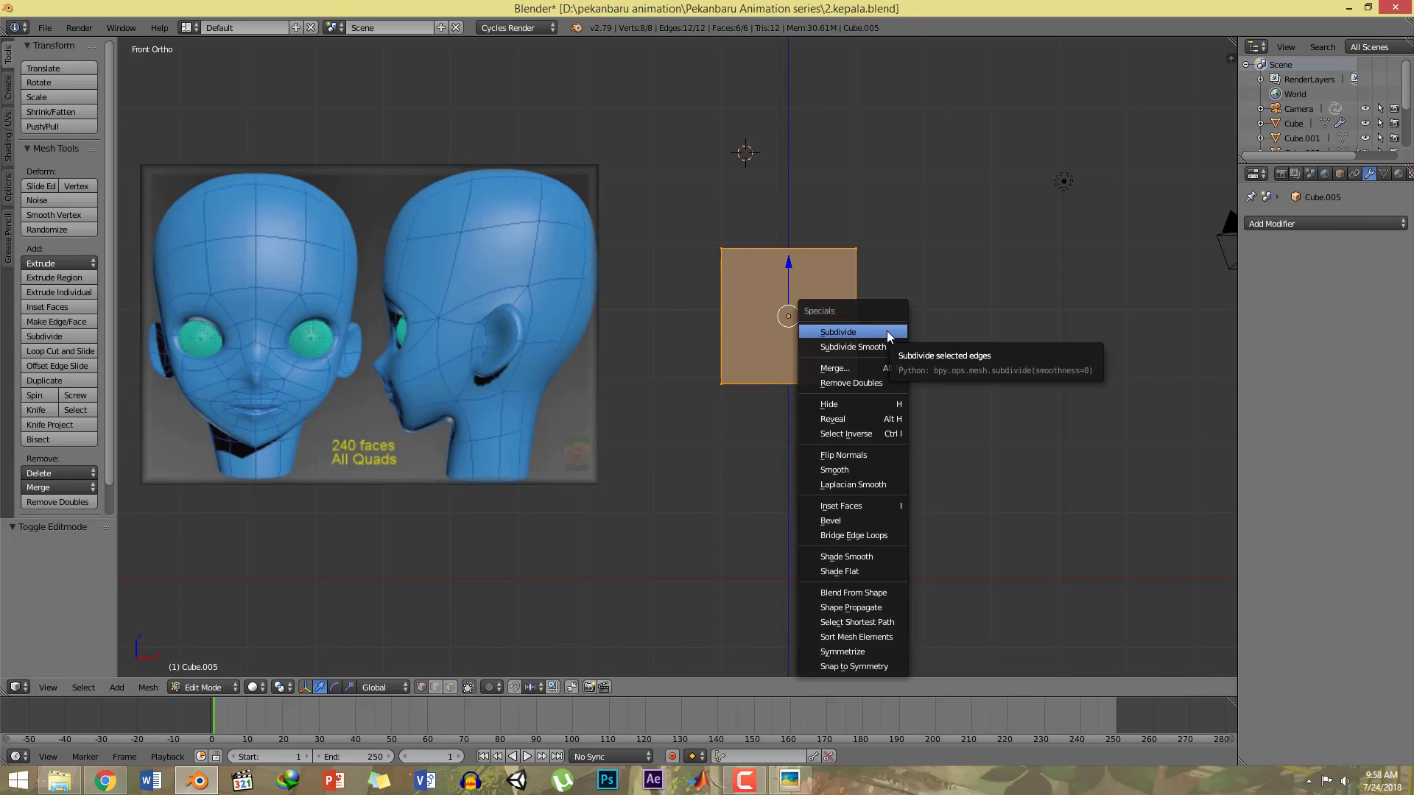
pyautogui.click(887, 337)
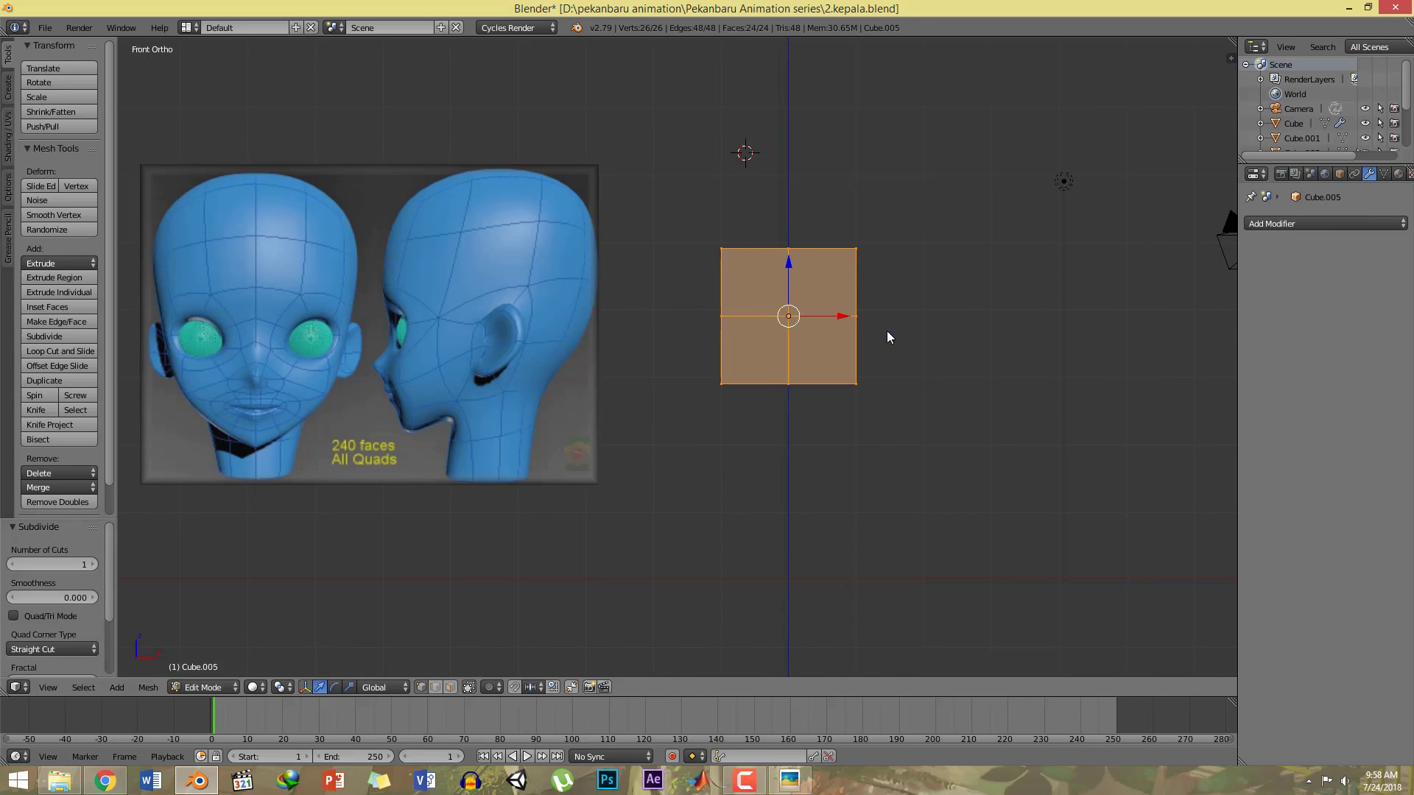
pyautogui.click(94, 564)
pyautogui.click(95, 564)
pyautogui.keyDown('shift'); pyautogui.moveTo(739, 400); pyautogui.dragTo(728, 382, button='middle'); pyautogui.keyUp('shift')
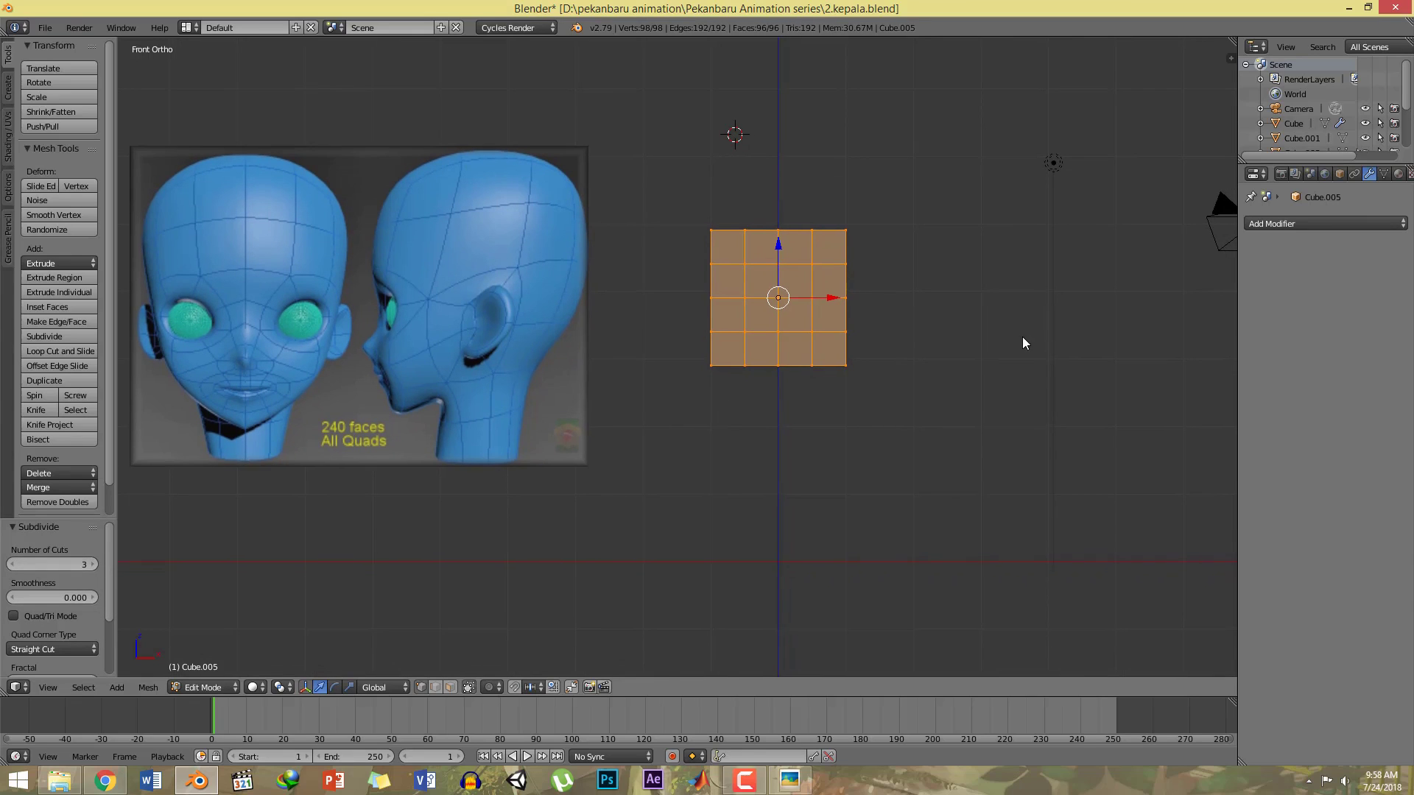
# Step: Show the mesh in wireframe and delete all faces of the cube's left half on the negative X side
pyautogui.keyDown('shift'); pyautogui.moveTo(1023, 337); pyautogui.dragTo(1011, 352, button='middle'); pyautogui.keyUp('shift')
pyautogui.press('z')
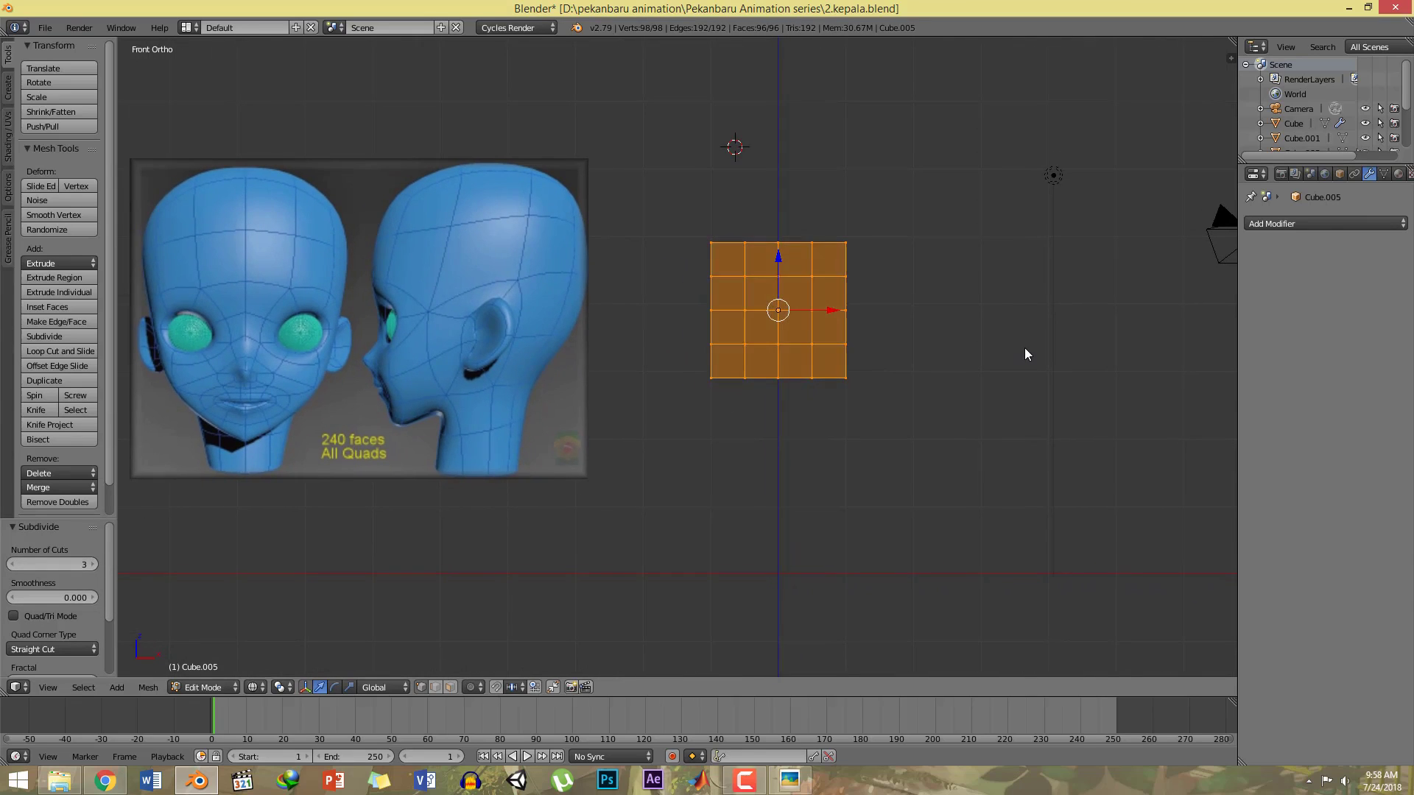
pyautogui.press('a')
pyautogui.press('b')
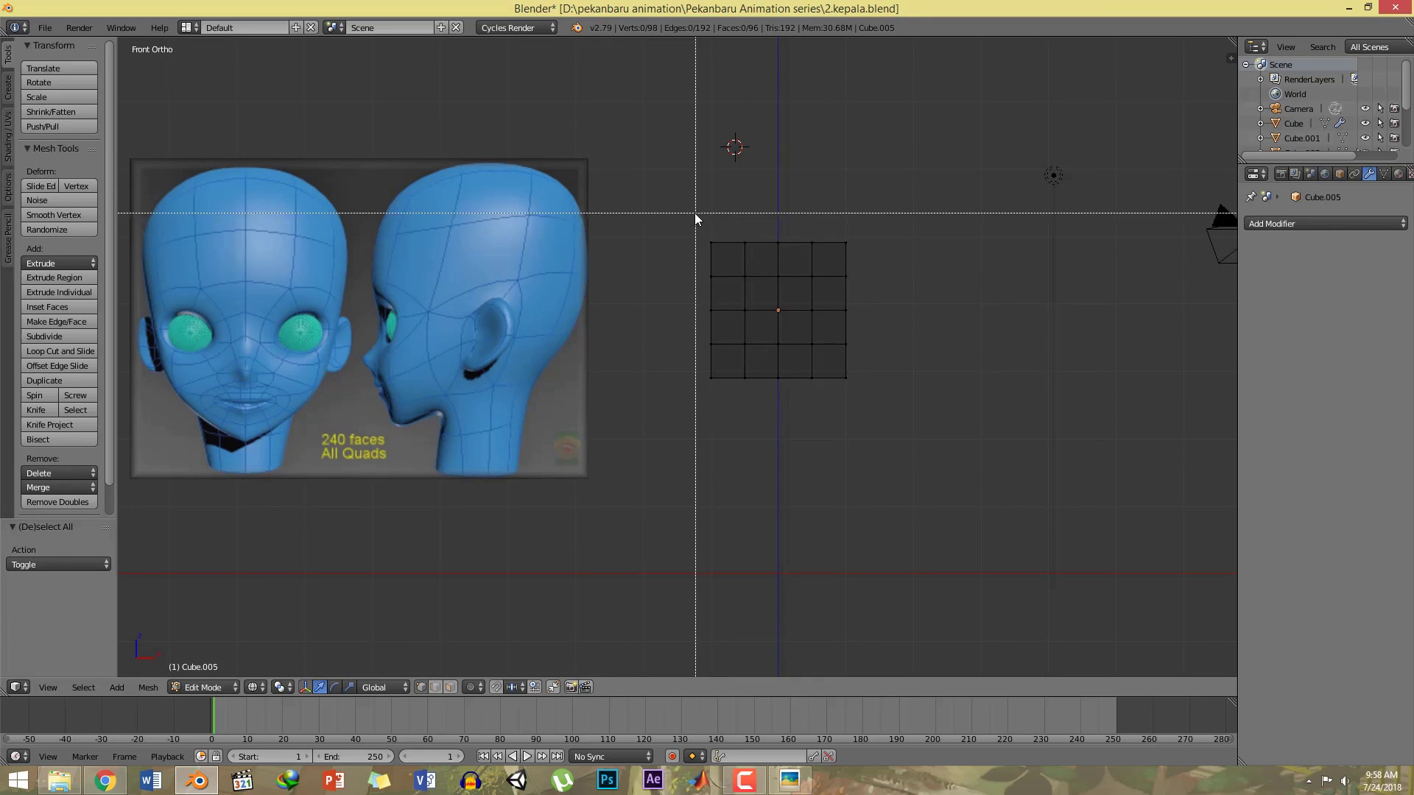
pyautogui.moveTo(692, 209); pyautogui.dragTo(788, 434)
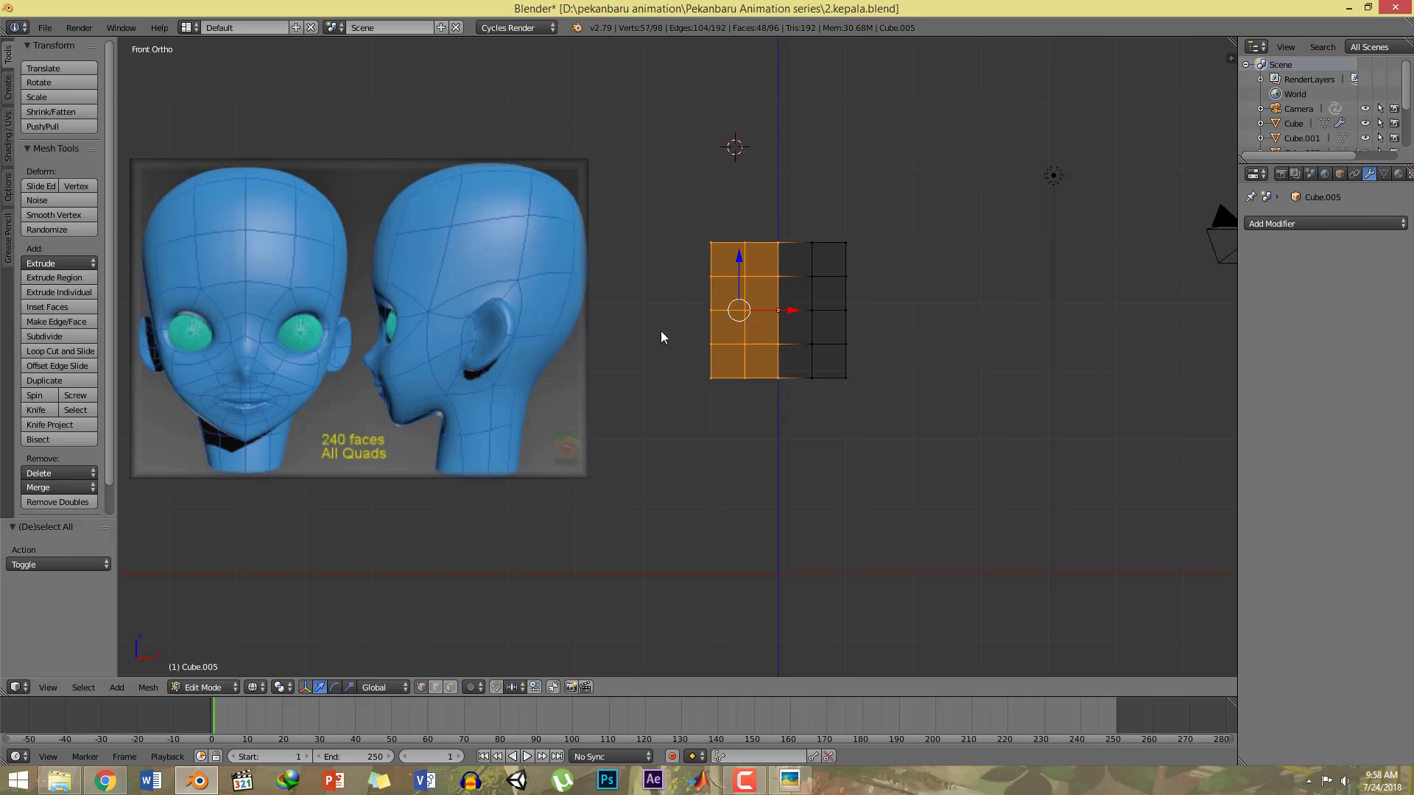
pyautogui.click(1232, 272)
pyautogui.moveTo(1238, 276); pyautogui.dragTo(1193, 279)
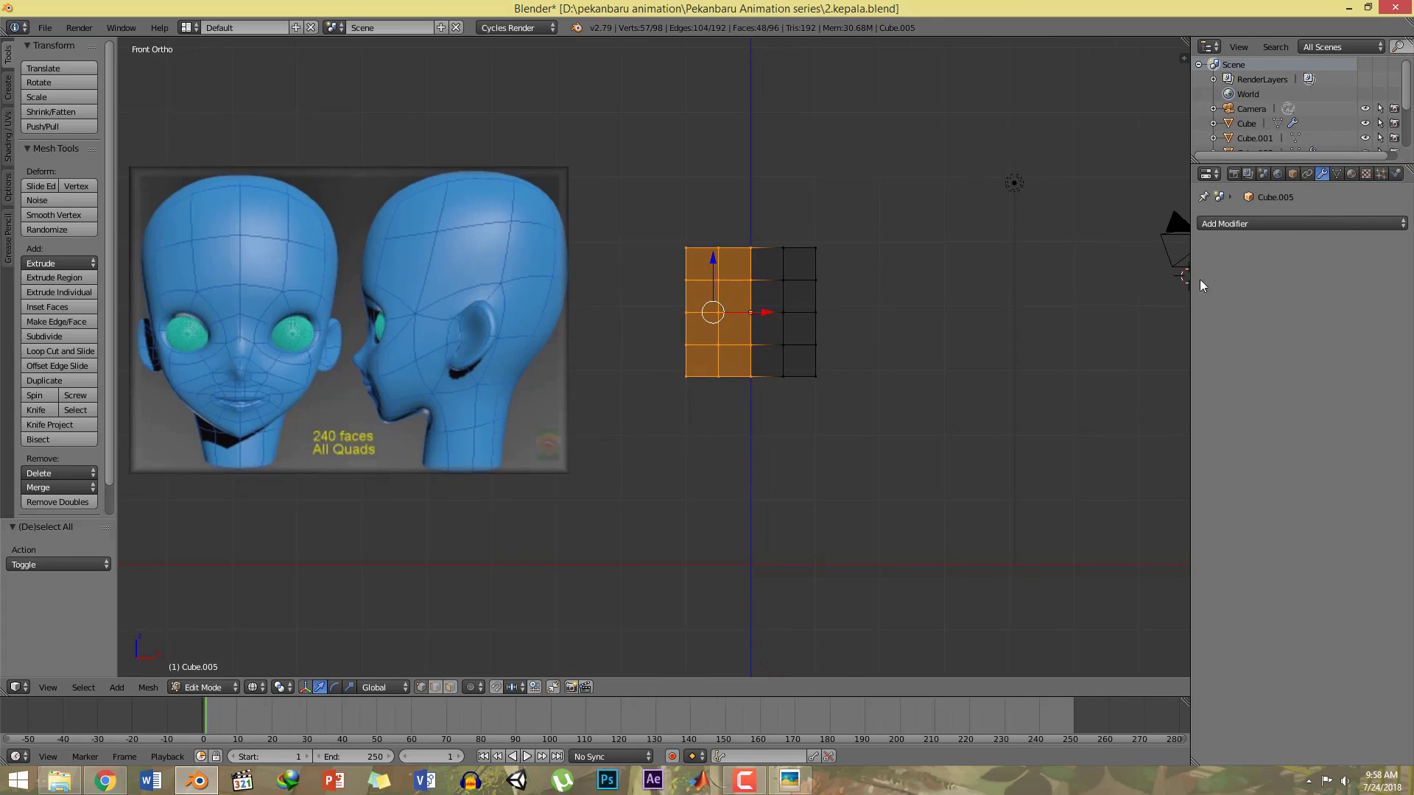
pyautogui.click(1283, 221)
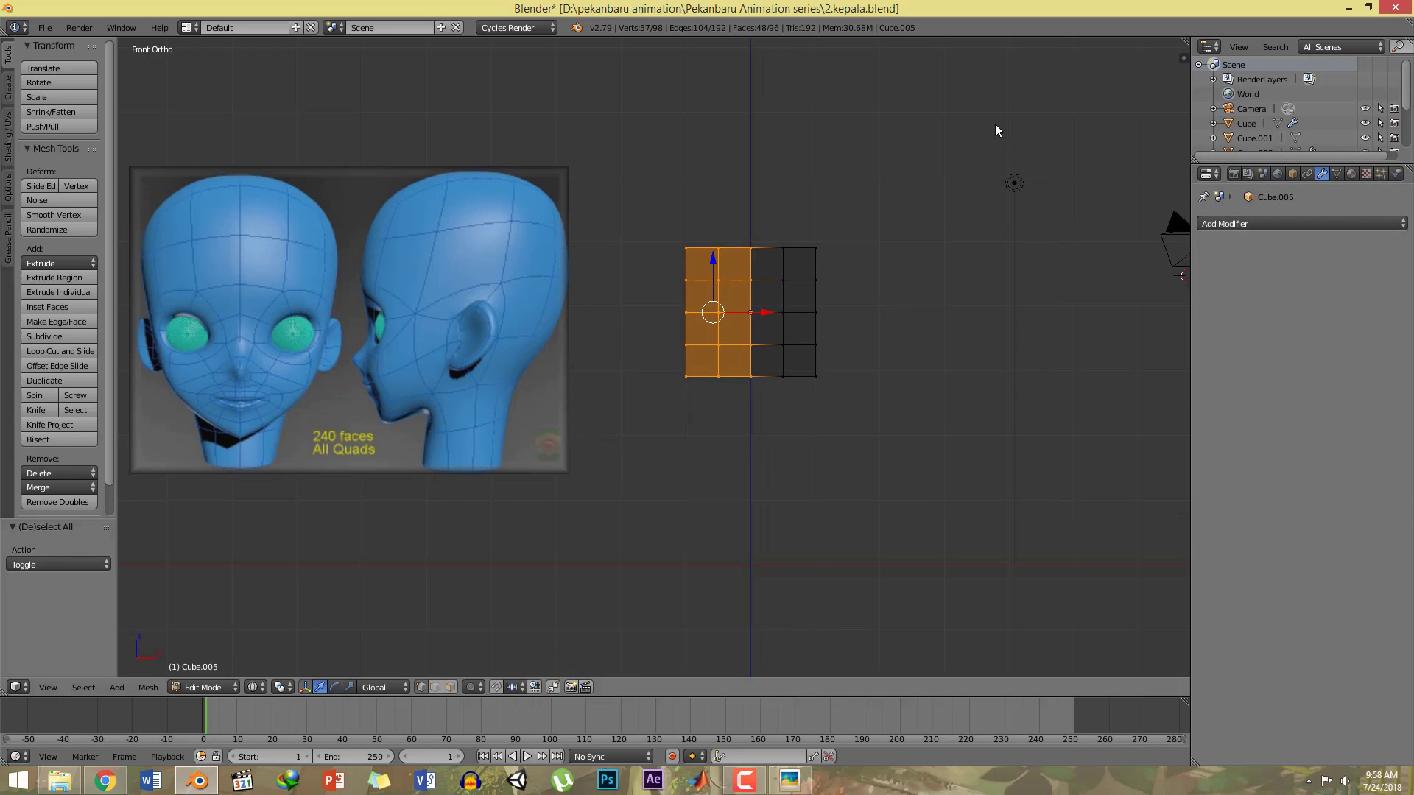
pyautogui.press('x')
pyautogui.click(910, 270)
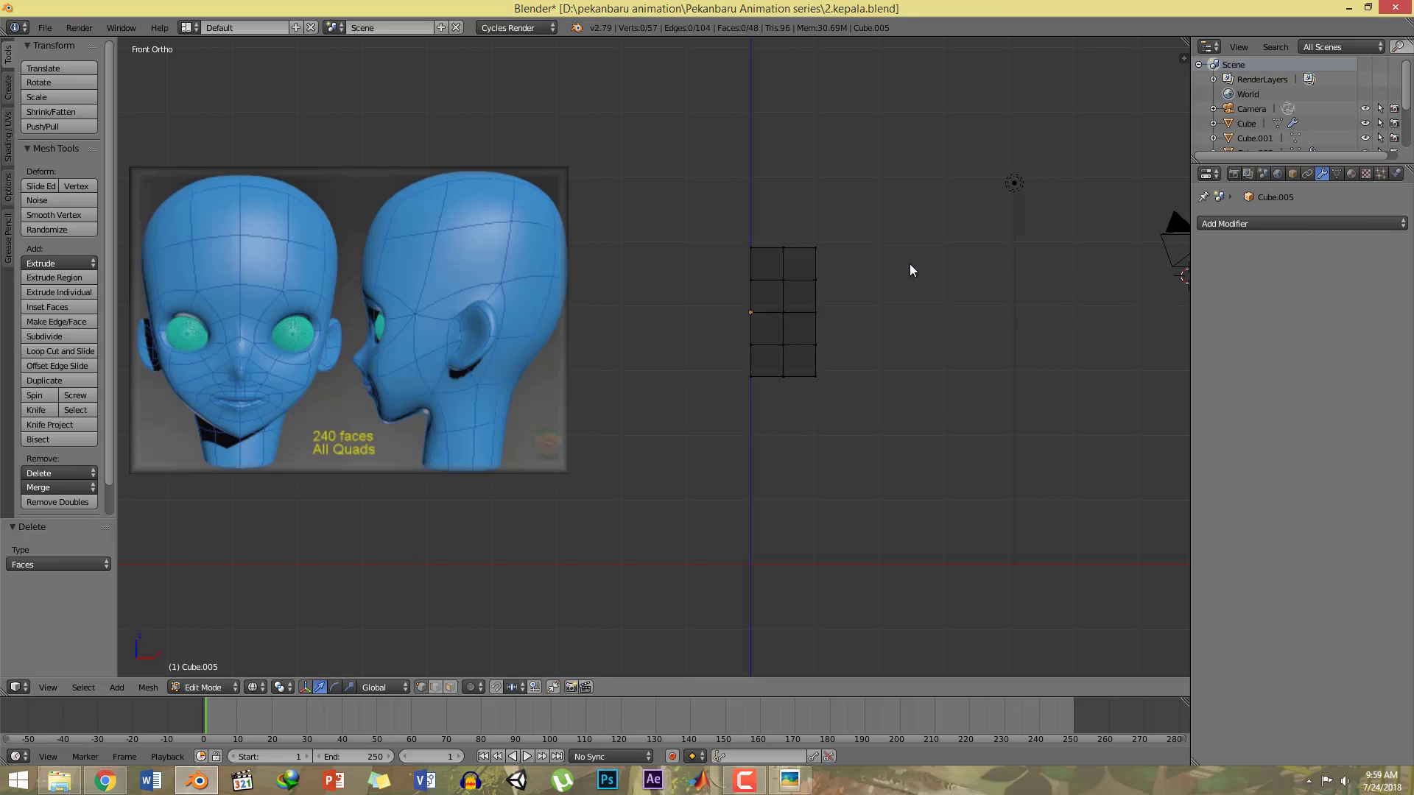
# Step: Add a Mirror modifier on X with Clipping enabled to the half cube and return to solid shading
pyautogui.click(1287, 224)
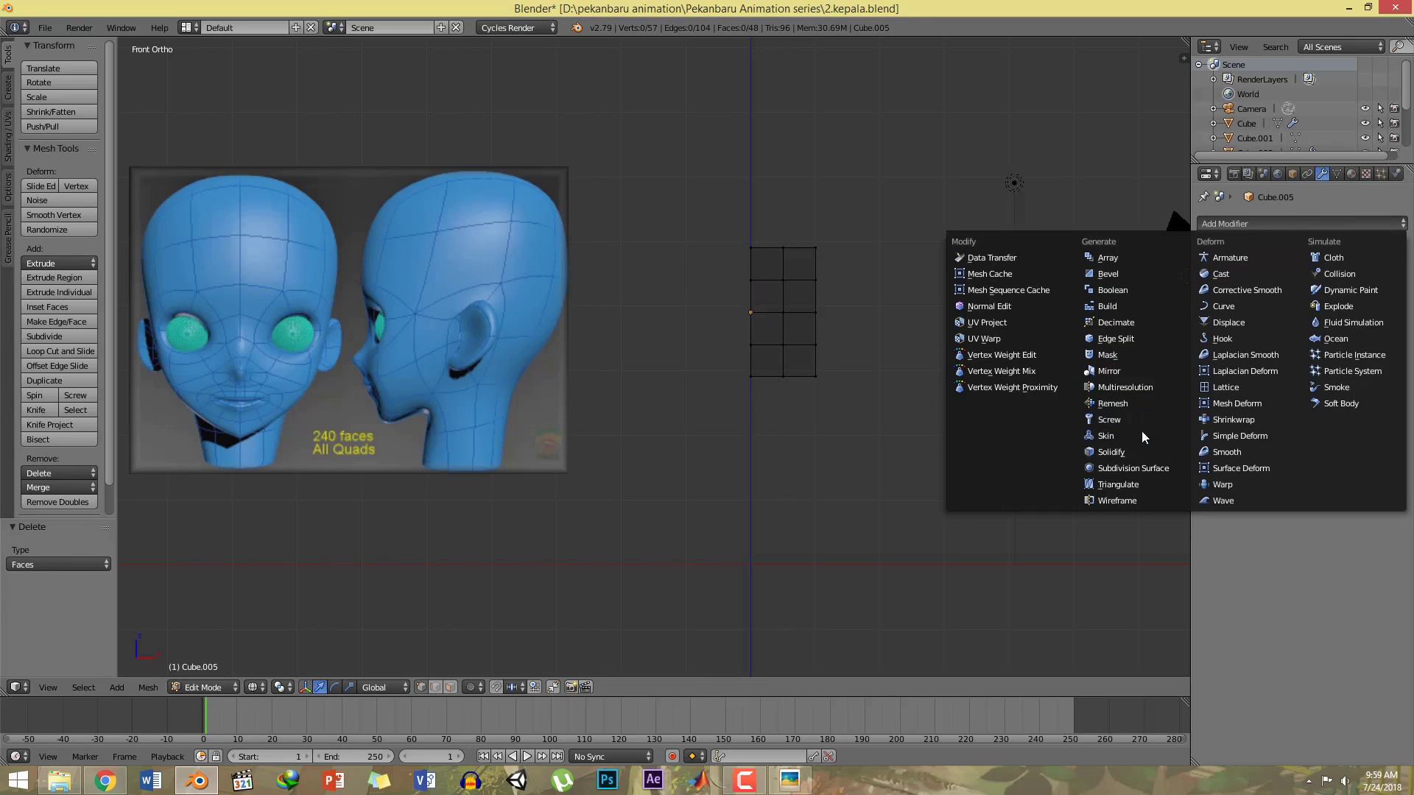
pyautogui.click(1134, 373)
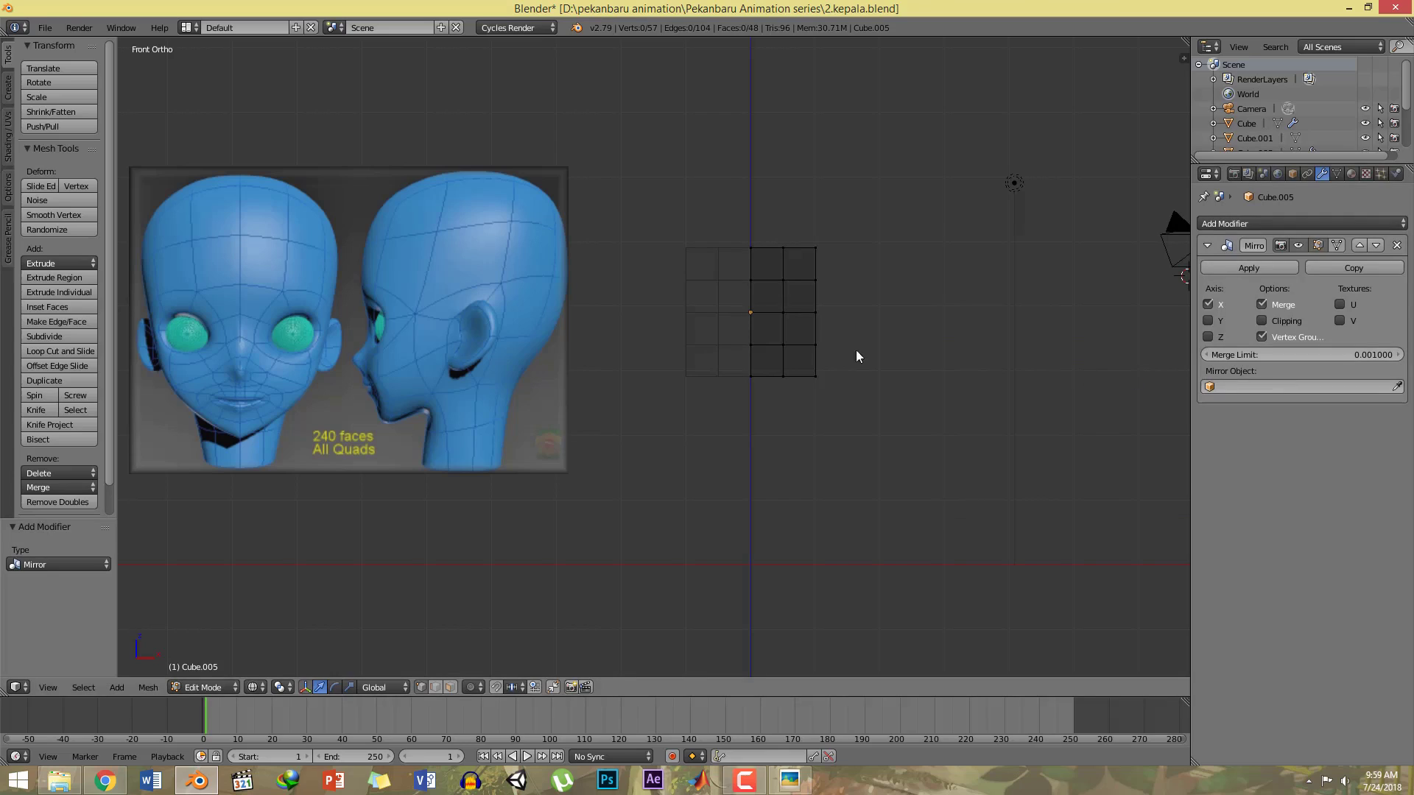
pyautogui.click(1261, 320)
pyautogui.press('z')
# Step: Smooth all vertices of the half cube with a smoothing of 0.5 and 5 repeats
pyautogui.keyDown('ctrl'); pyautogui.moveTo(854, 396); pyautogui.dragTo(874, 361, button='middle'); pyautogui.keyUp('ctrl')
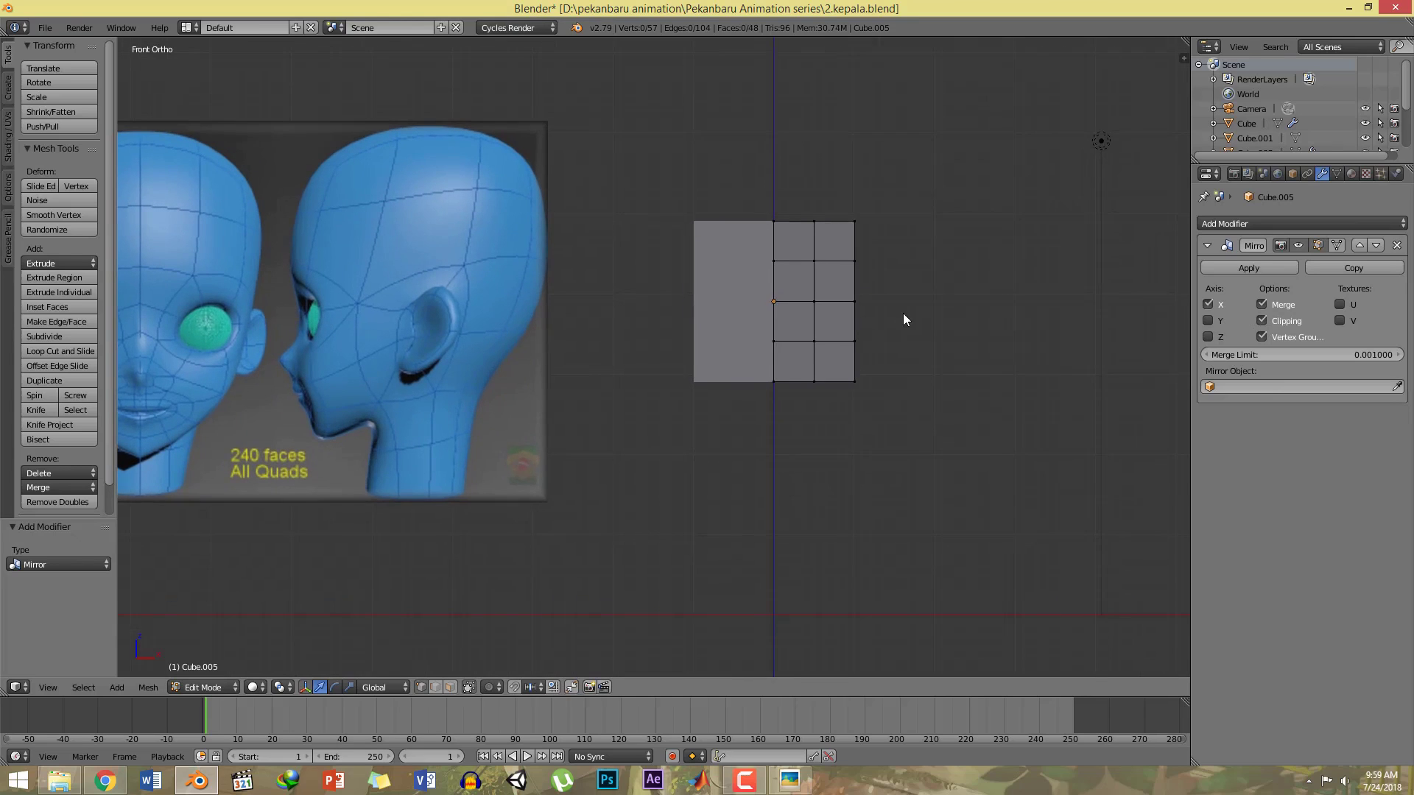
pyautogui.keyDown('shift'); pyautogui.moveTo(902, 313); pyautogui.dragTo(874, 325, button='middle'); pyautogui.keyUp('shift')
pyautogui.press('a')
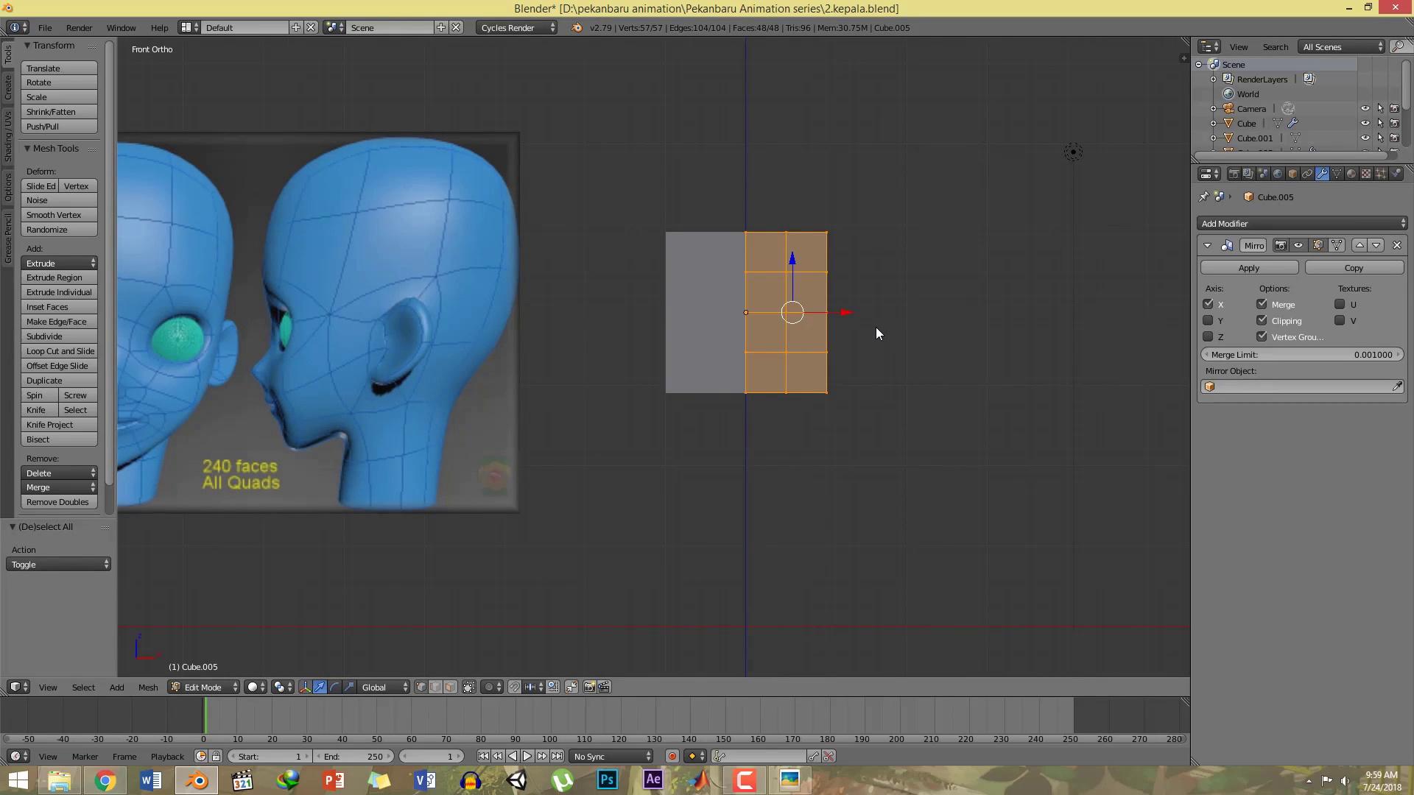
pyautogui.press('w')
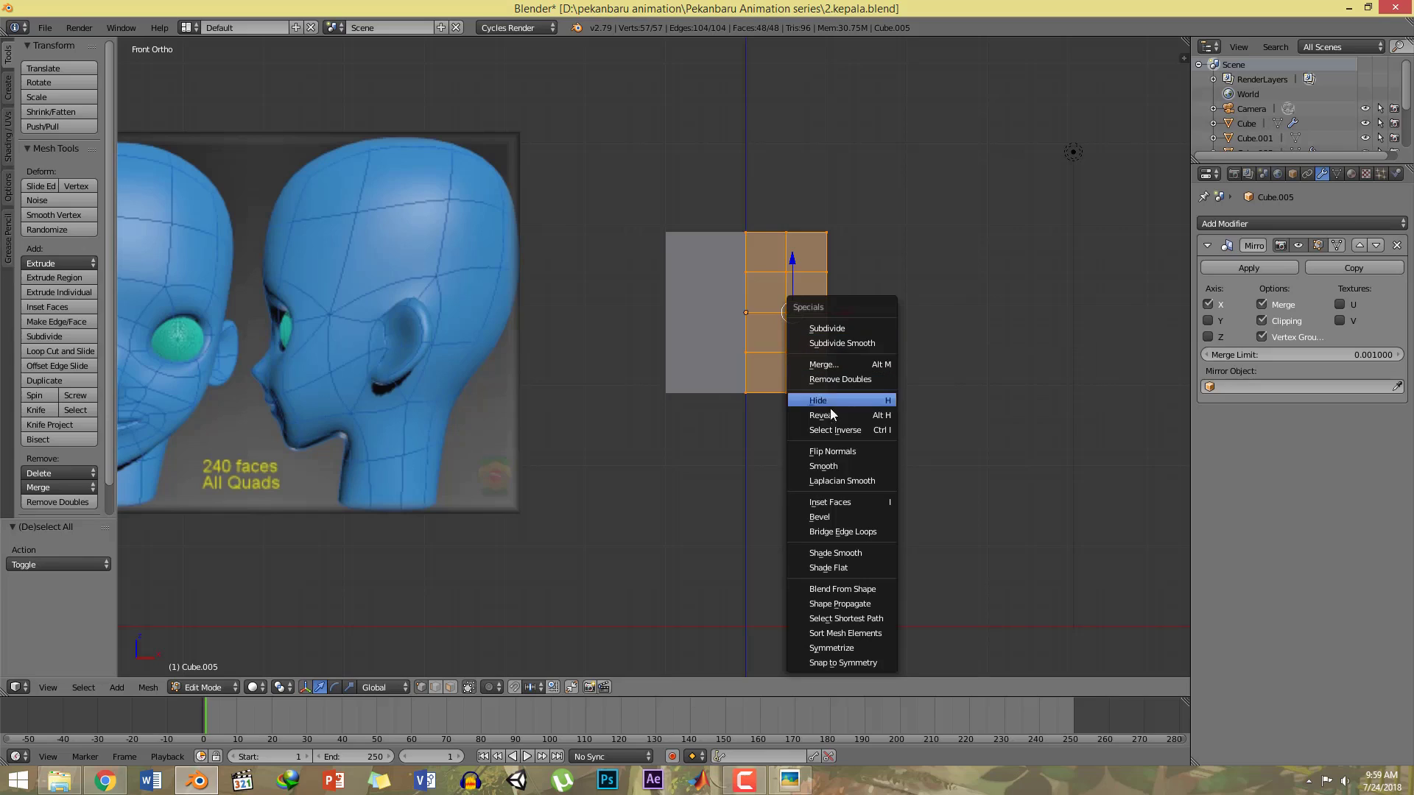
pyautogui.click(843, 466)
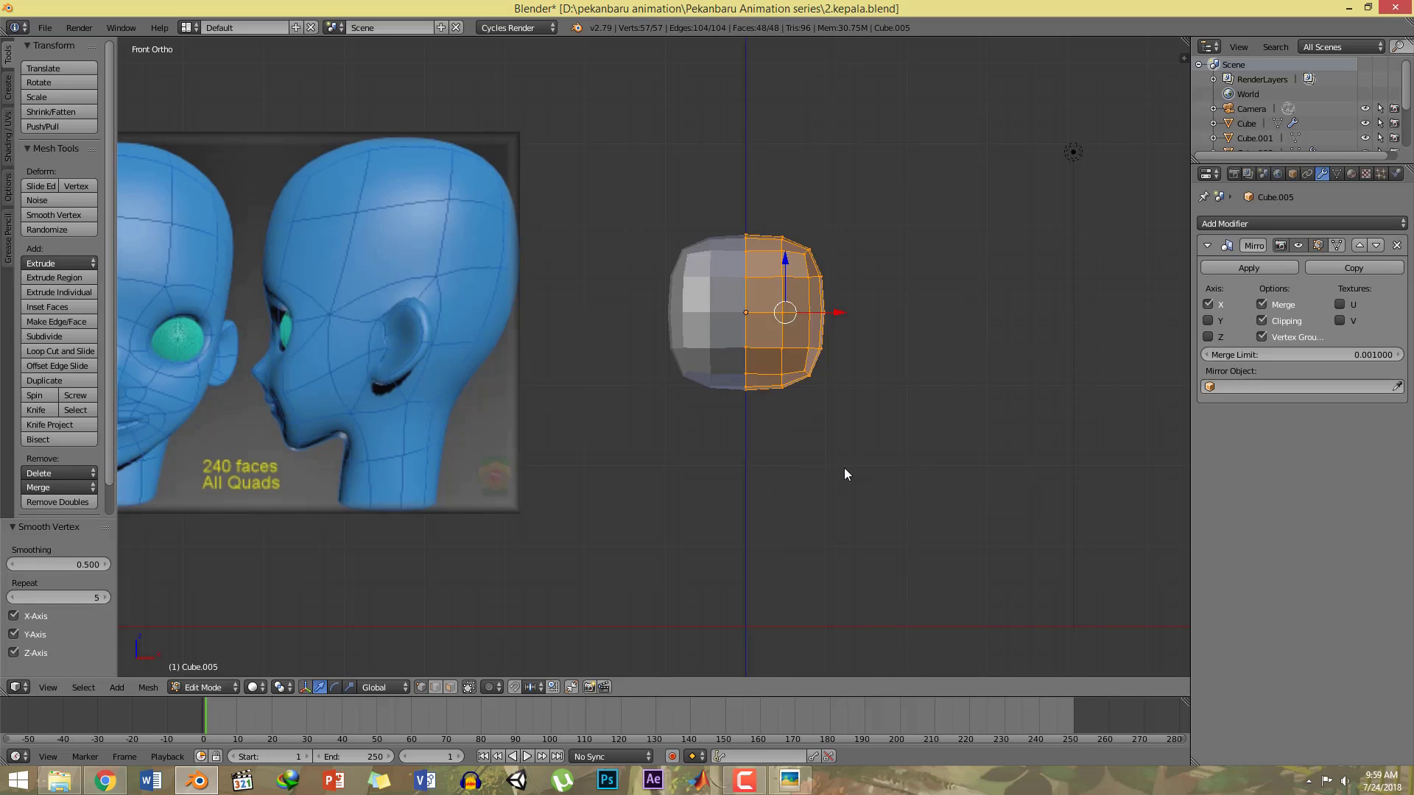
pyautogui.click(105, 597)
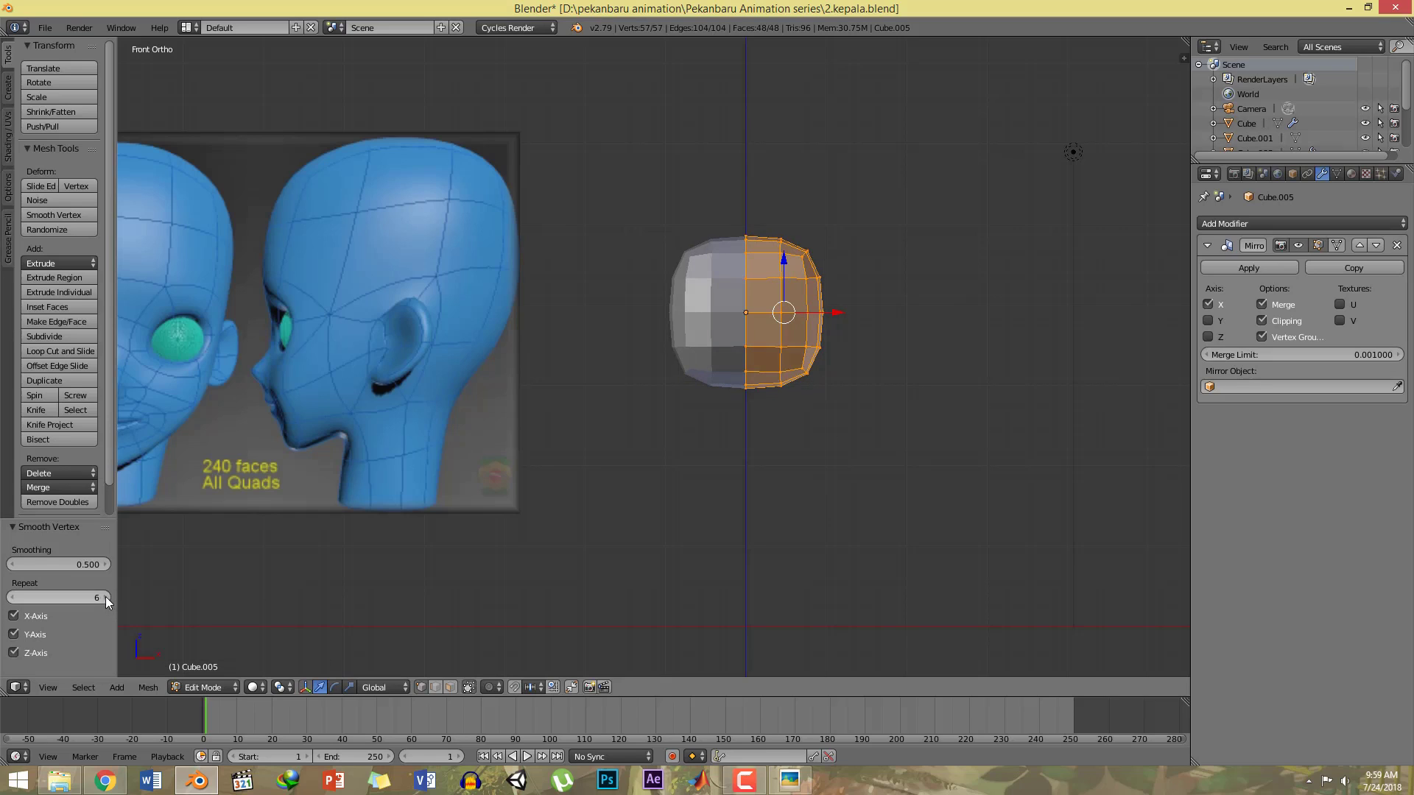
pyautogui.click(14, 599)
pyautogui.moveTo(878, 329)
pyautogui.keyDown('shift'); pyautogui.mouseDown(button='middle')
pyautogui.moveTo(885, 352)
pyautogui.moveTo(898, 325)
pyautogui.mouseUp(button='middle'); pyautogui.keyUp('shift')
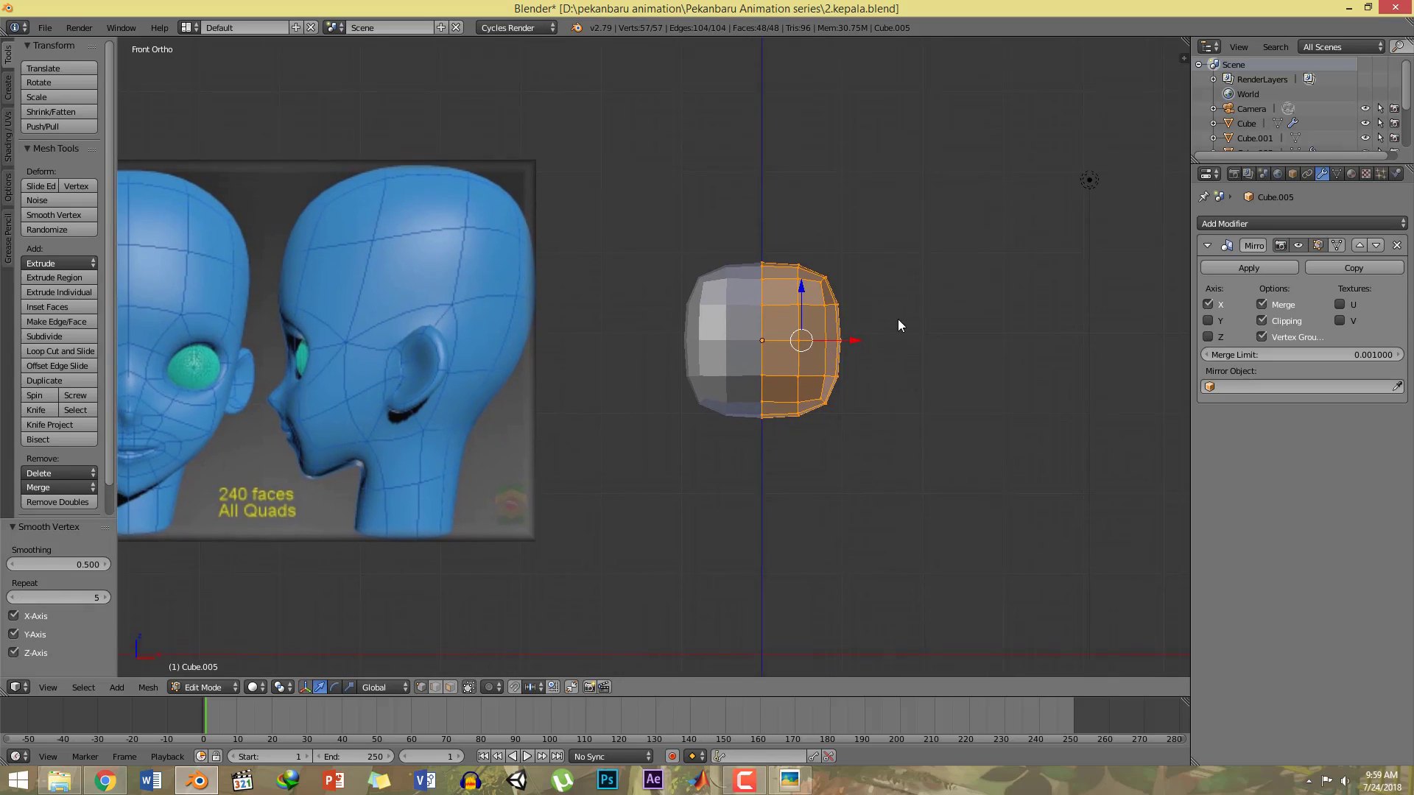
pyautogui.press('a')
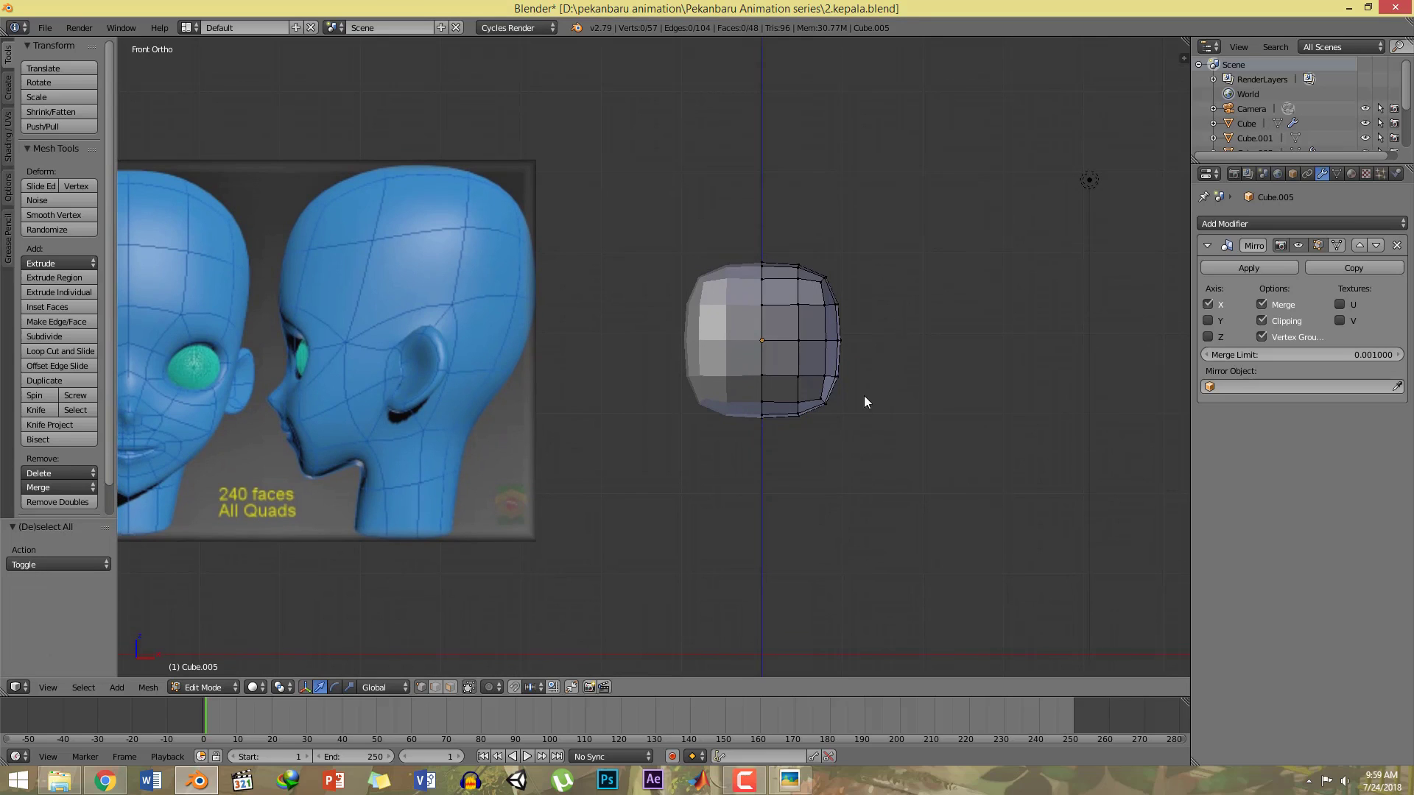
# Step: Enable proportional editing and pull the mesh's bottom centre vertex down about 0.34 with a proportional size of 1.00 to form the chin
pyautogui.keyDown('shift'); pyautogui.moveTo(864, 397); pyautogui.dragTo(885, 355, button='middle'); pyautogui.keyUp('shift')
pyautogui.scroll(2, 808, 423)
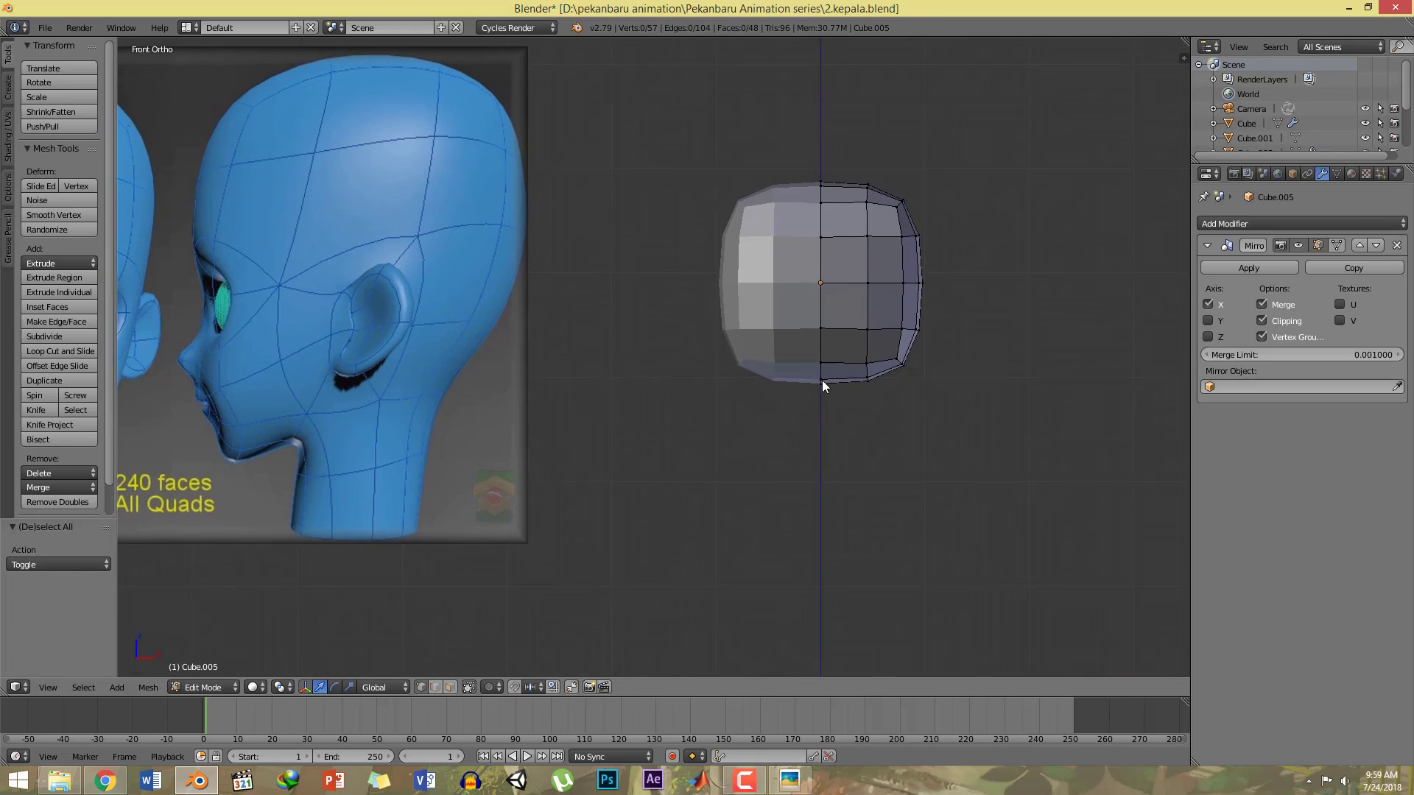
pyautogui.rightClick(822, 380)
pyautogui.click(495, 687)
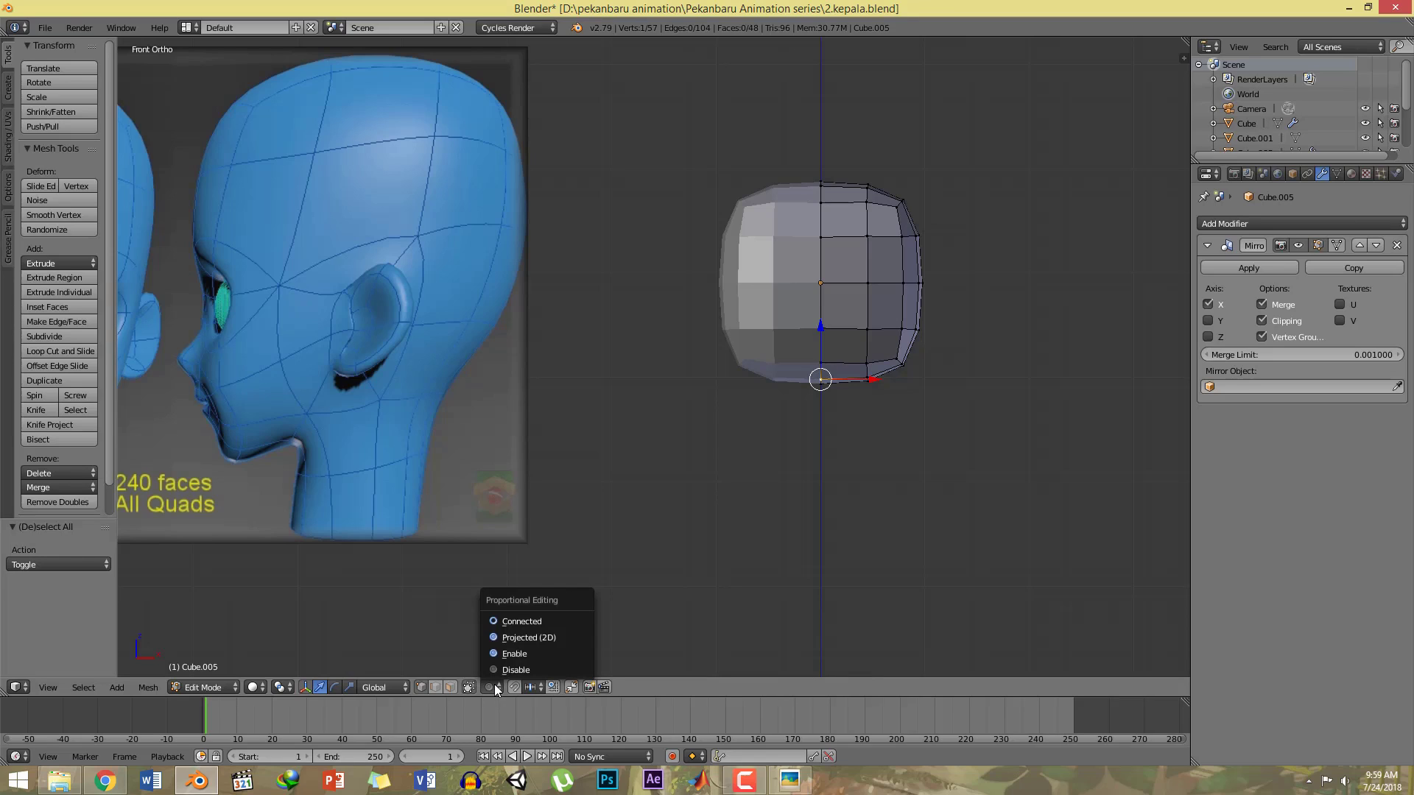
pyautogui.click(528, 655)
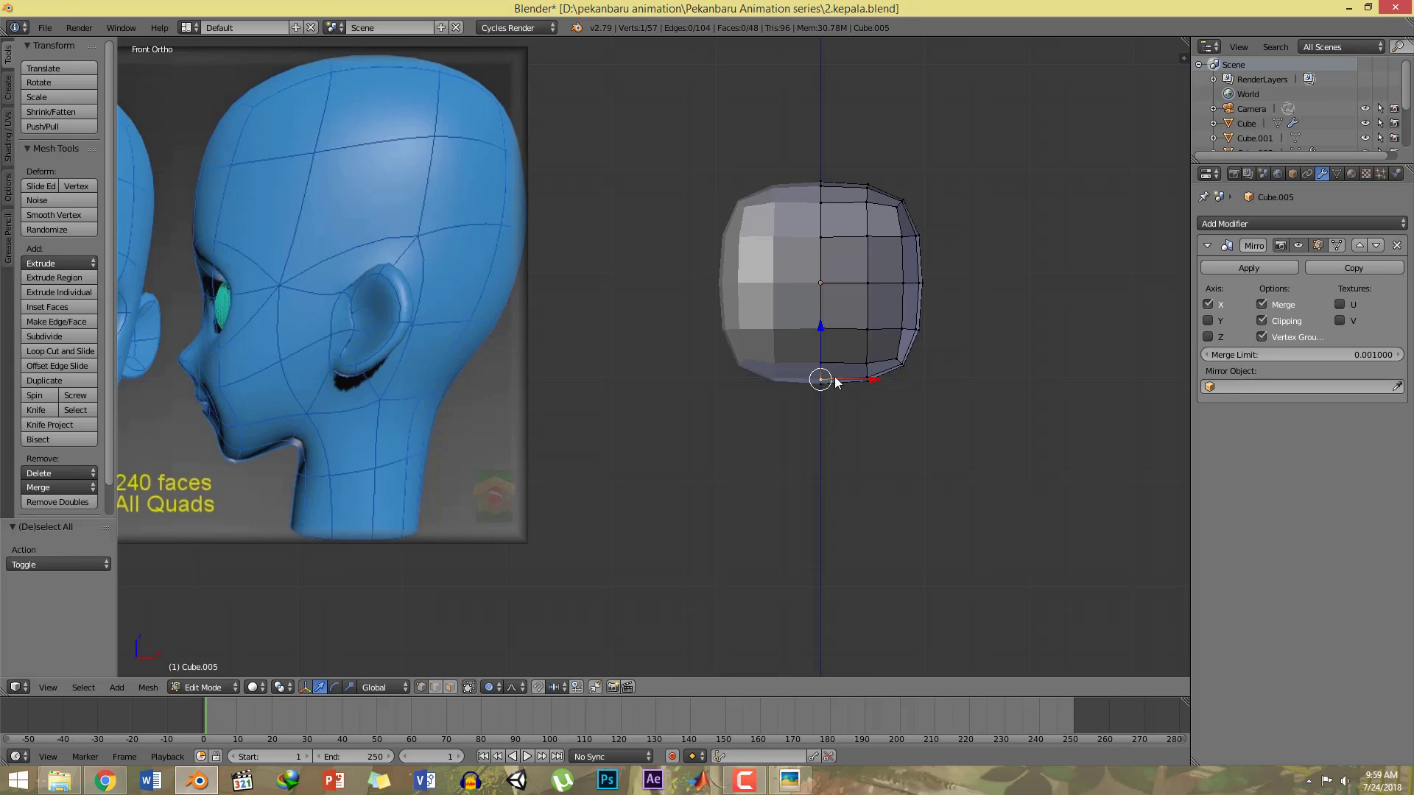
pyautogui.press('g')
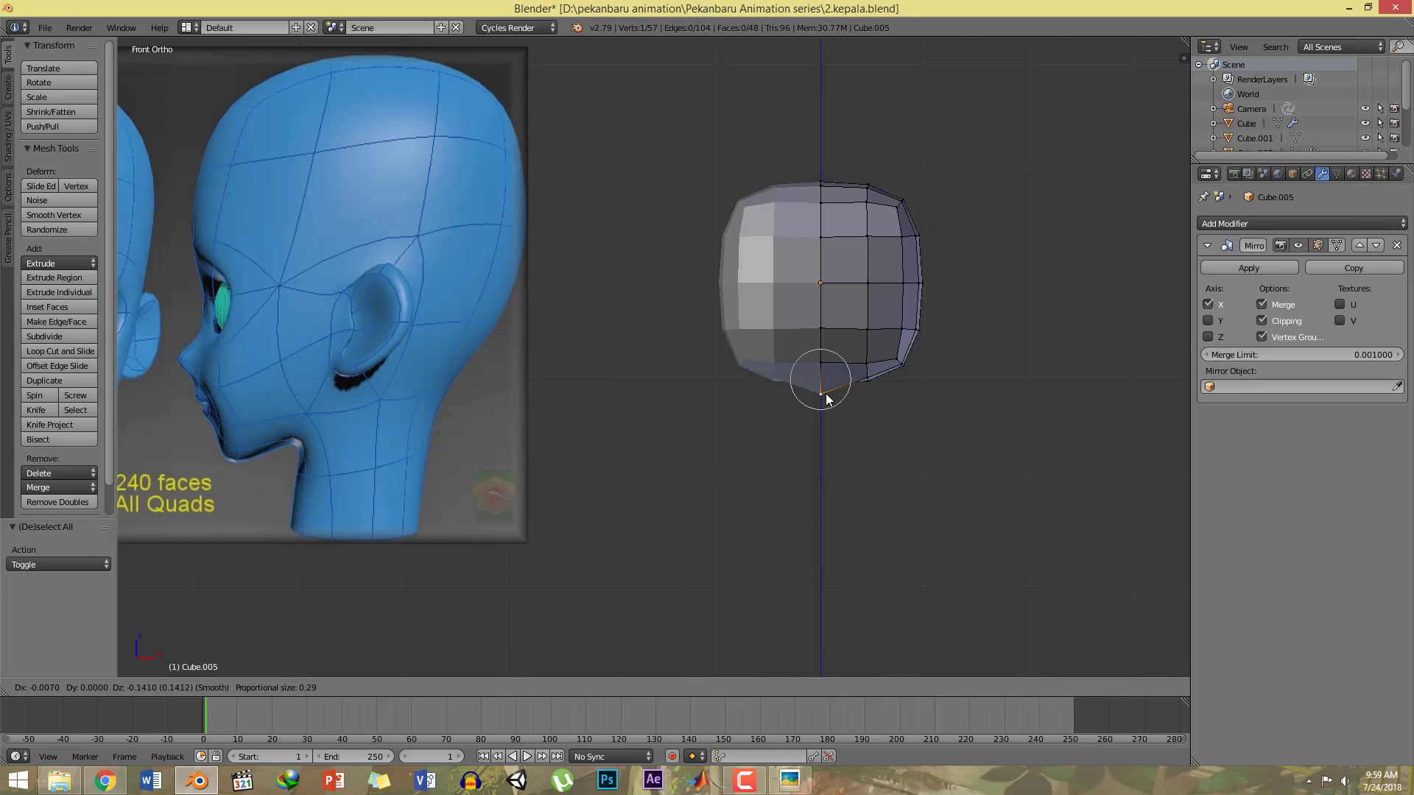
pyautogui.scroll(-4, 826, 394)
pyautogui.scroll(1, 826, 394)
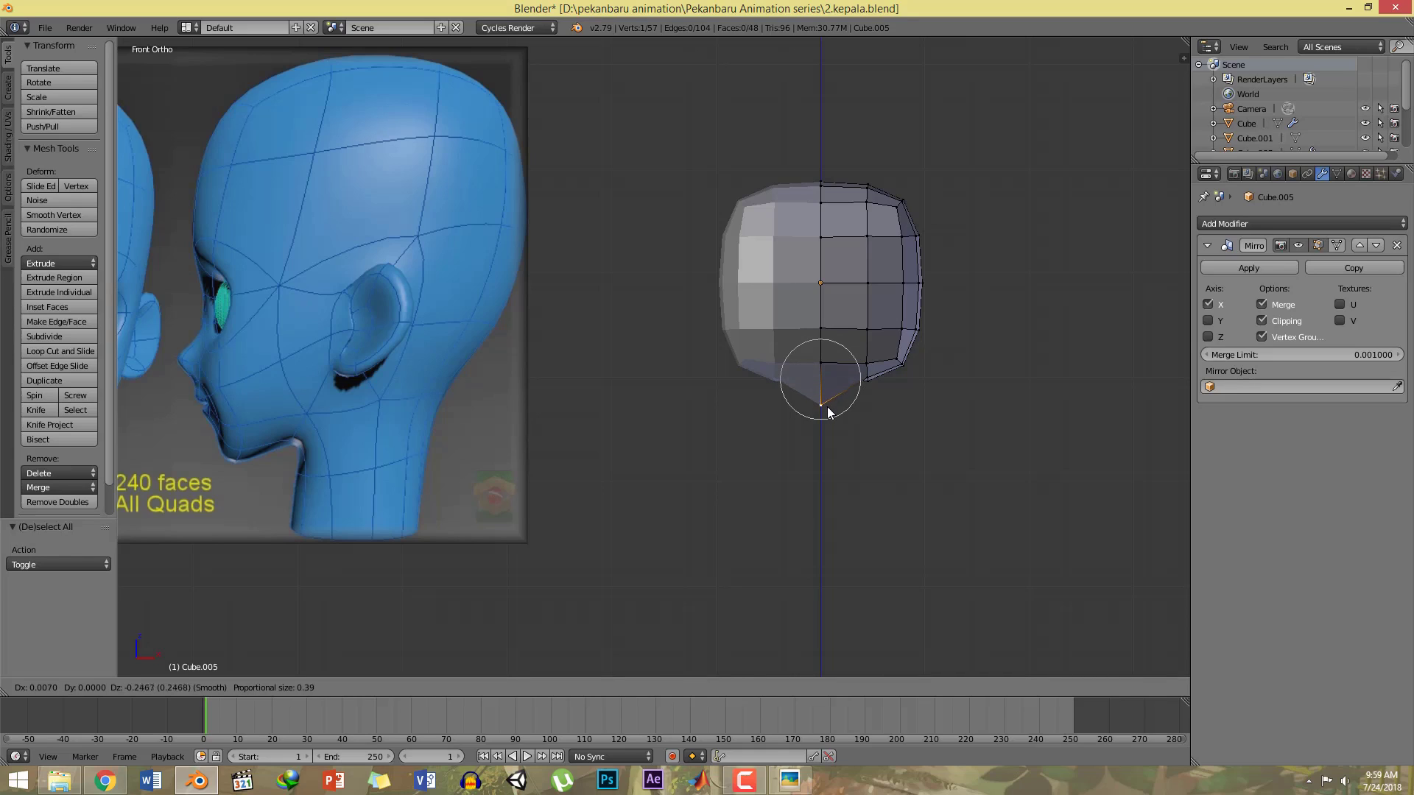
pyautogui.scroll(-9, 828, 416)
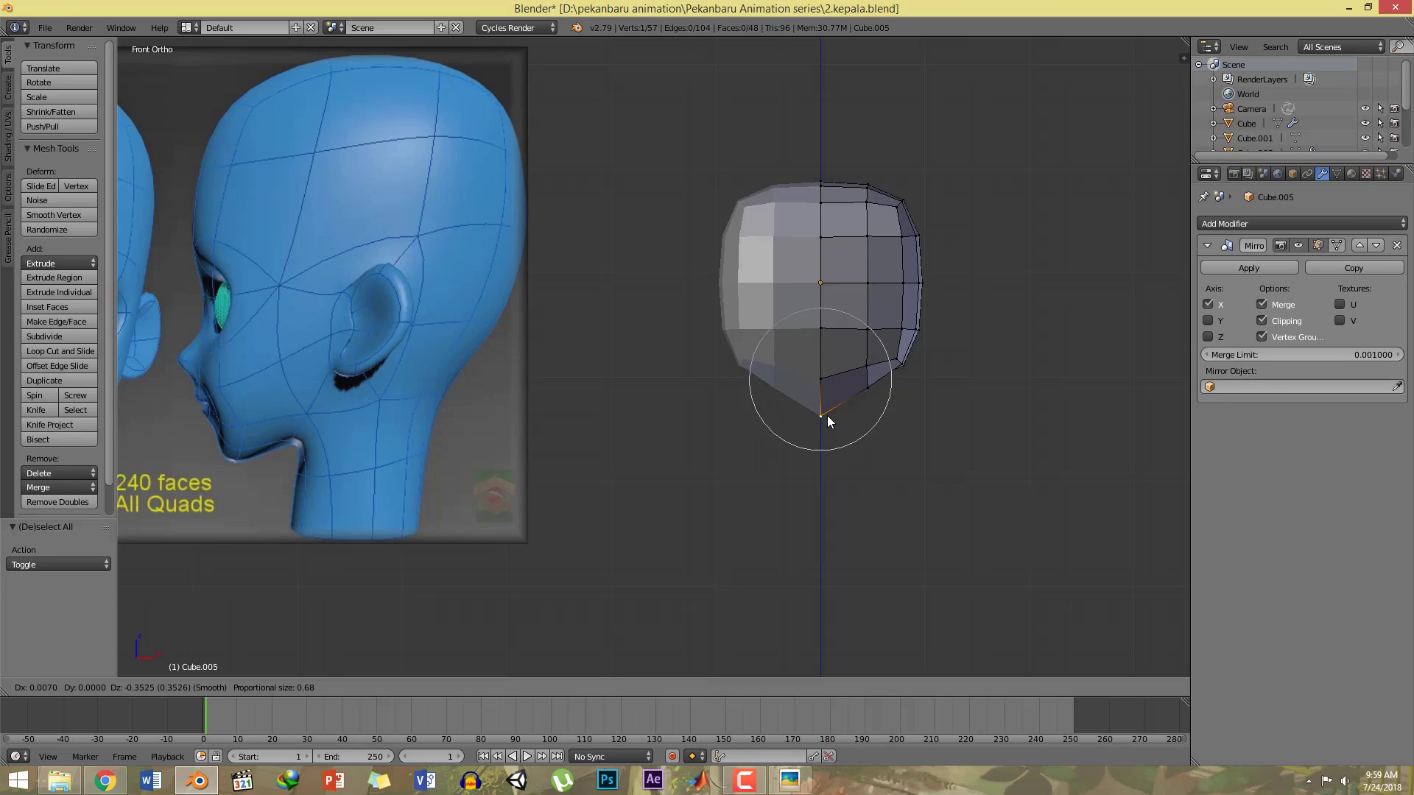
pyautogui.scroll(-1, 828, 415)
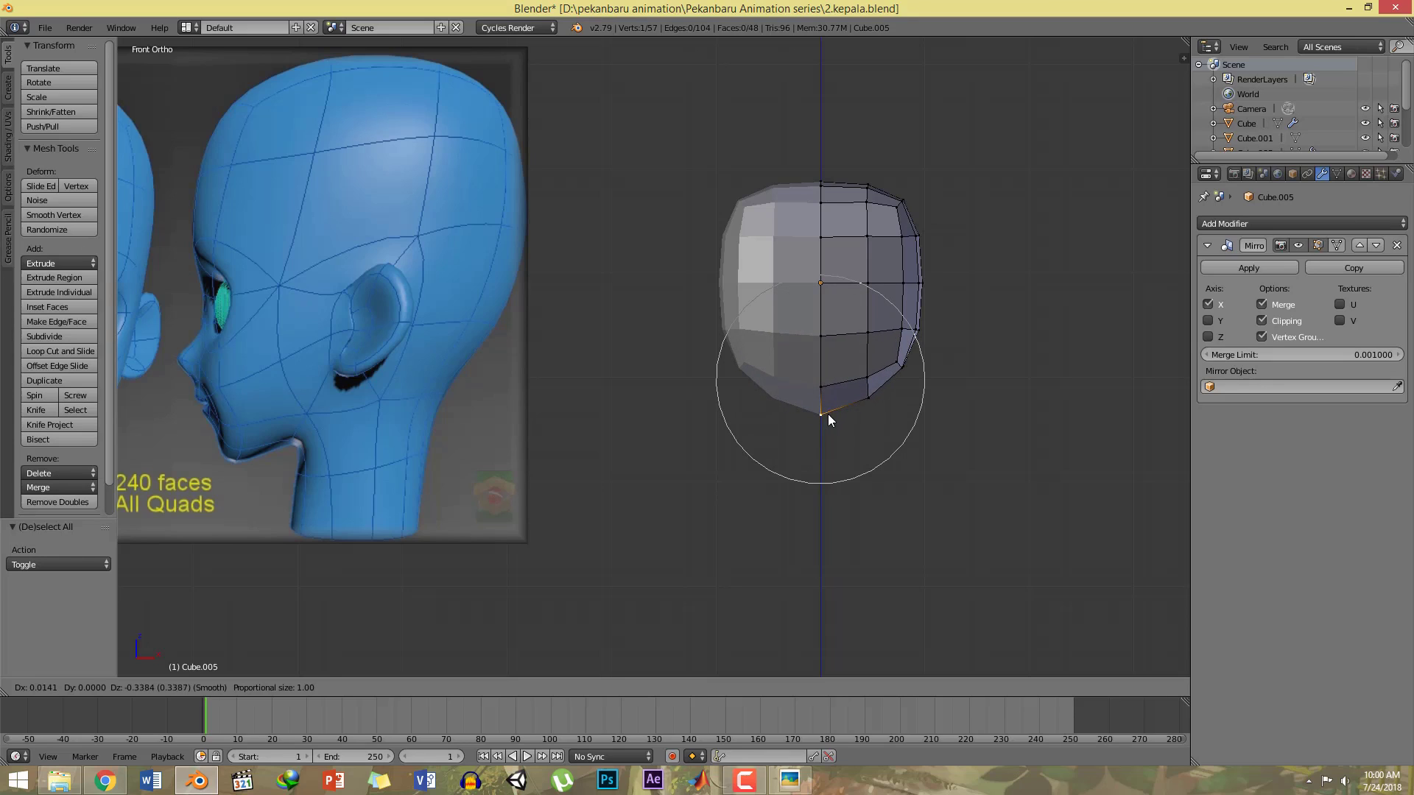
pyautogui.click(828, 414)
# Step: Raise the mesh's top centre vertex about 0.15 with proportional editing to round the crown of the head
pyautogui.keyDown('shift'); pyautogui.moveTo(866, 285); pyautogui.dragTo(859, 382, button='middle'); pyautogui.keyUp('shift')
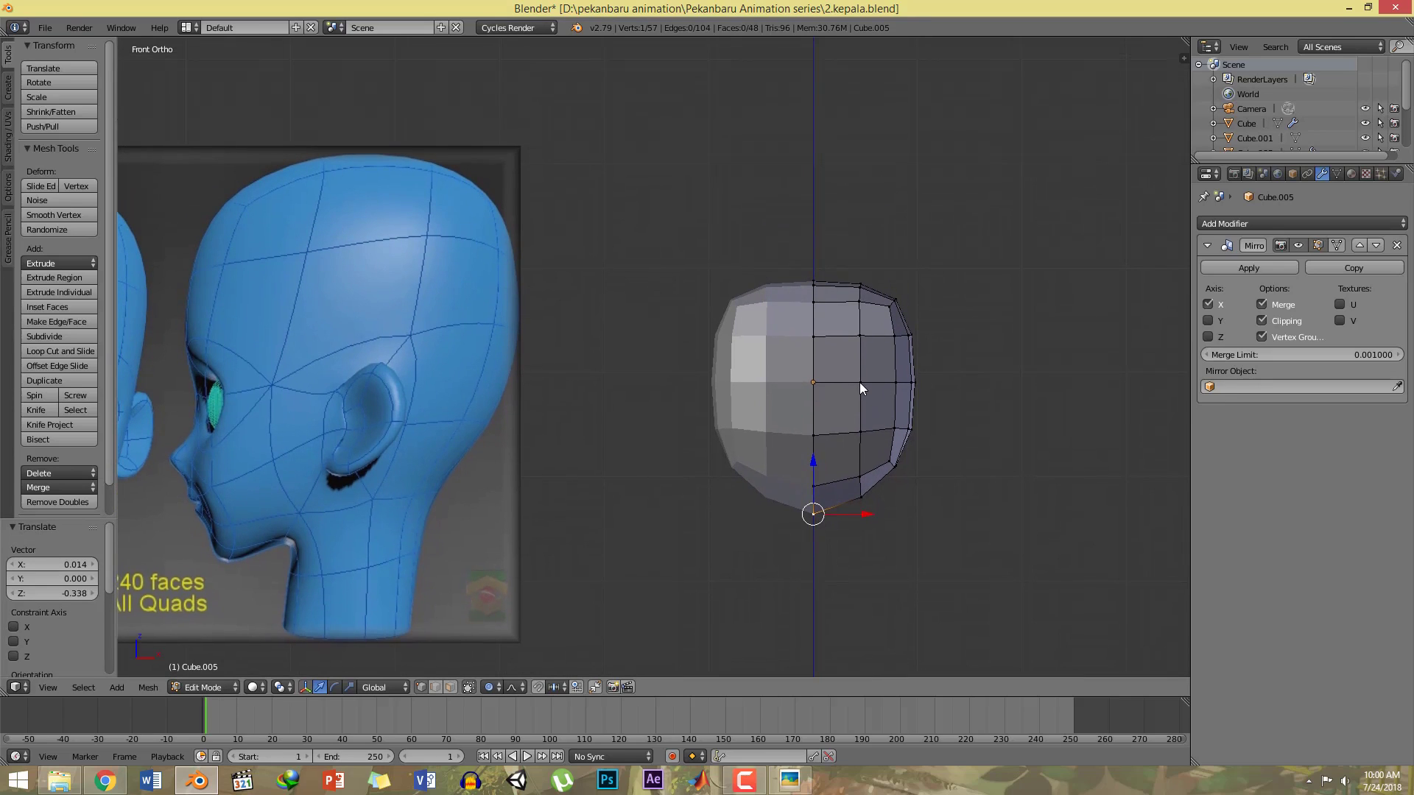
pyautogui.press('a')
pyautogui.rightClick(815, 280)
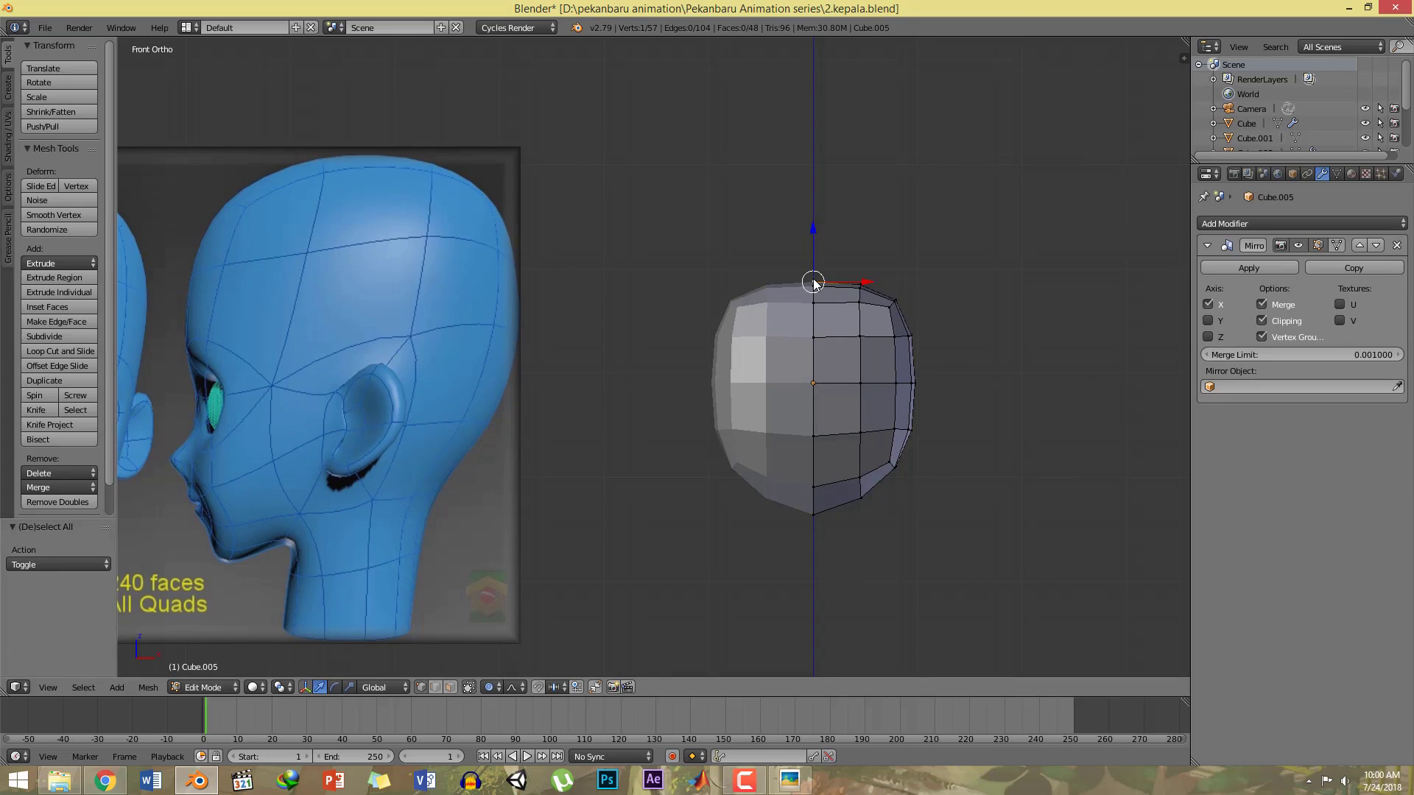
pyautogui.press('g')
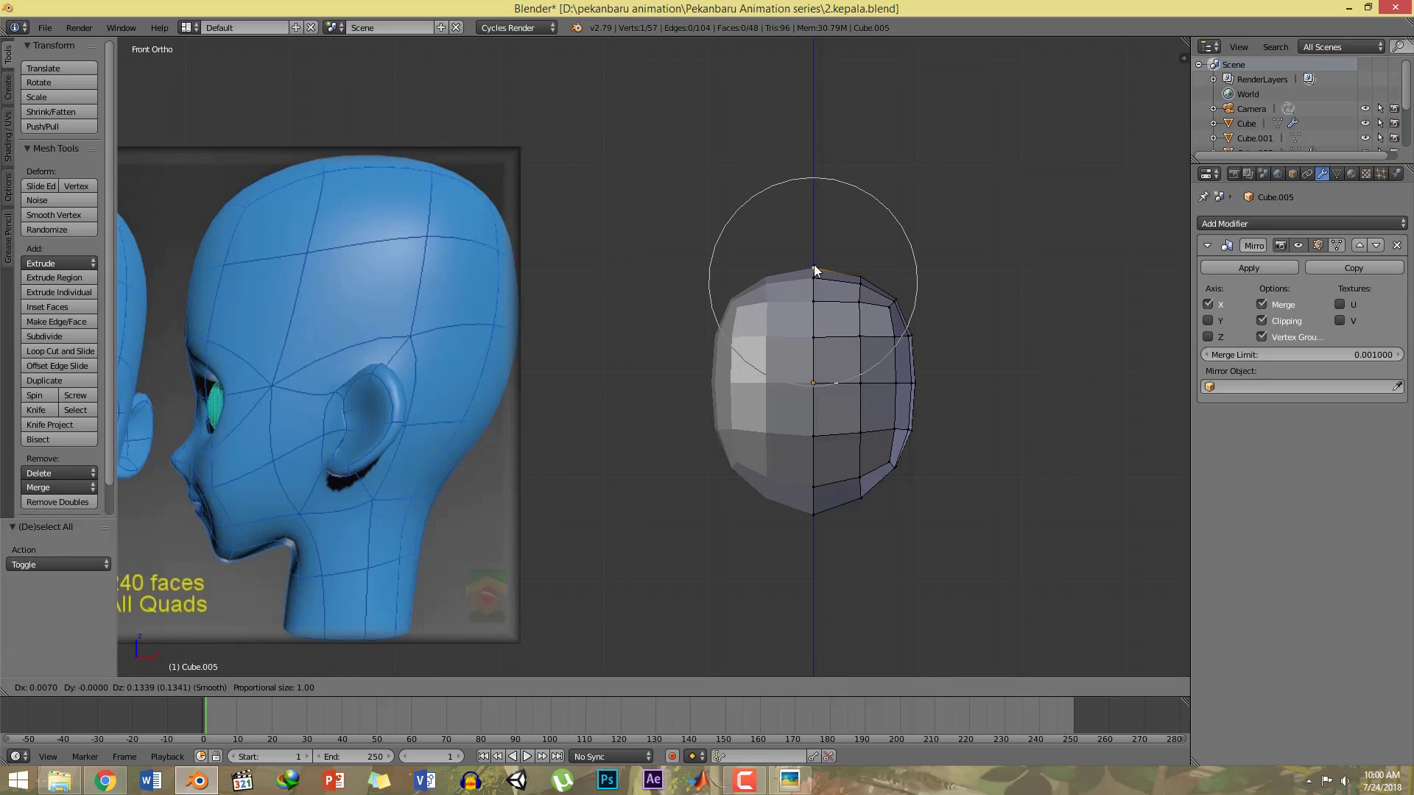
pyautogui.click(814, 262)
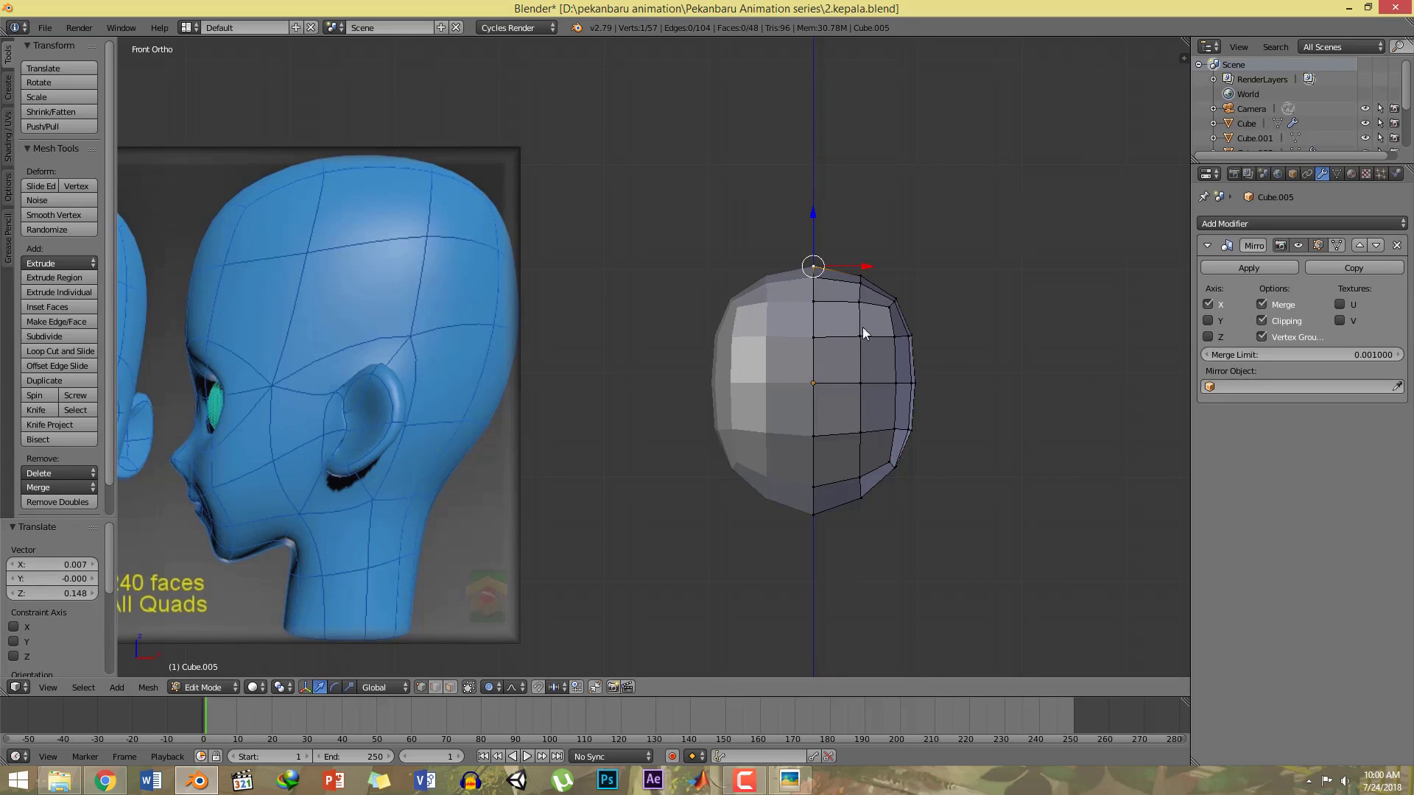
pyautogui.keyDown('shift'); pyautogui.moveTo(879, 347); pyautogui.dragTo(854, 277, button='middle'); pyautogui.keyUp('shift')
pyautogui.press('a')
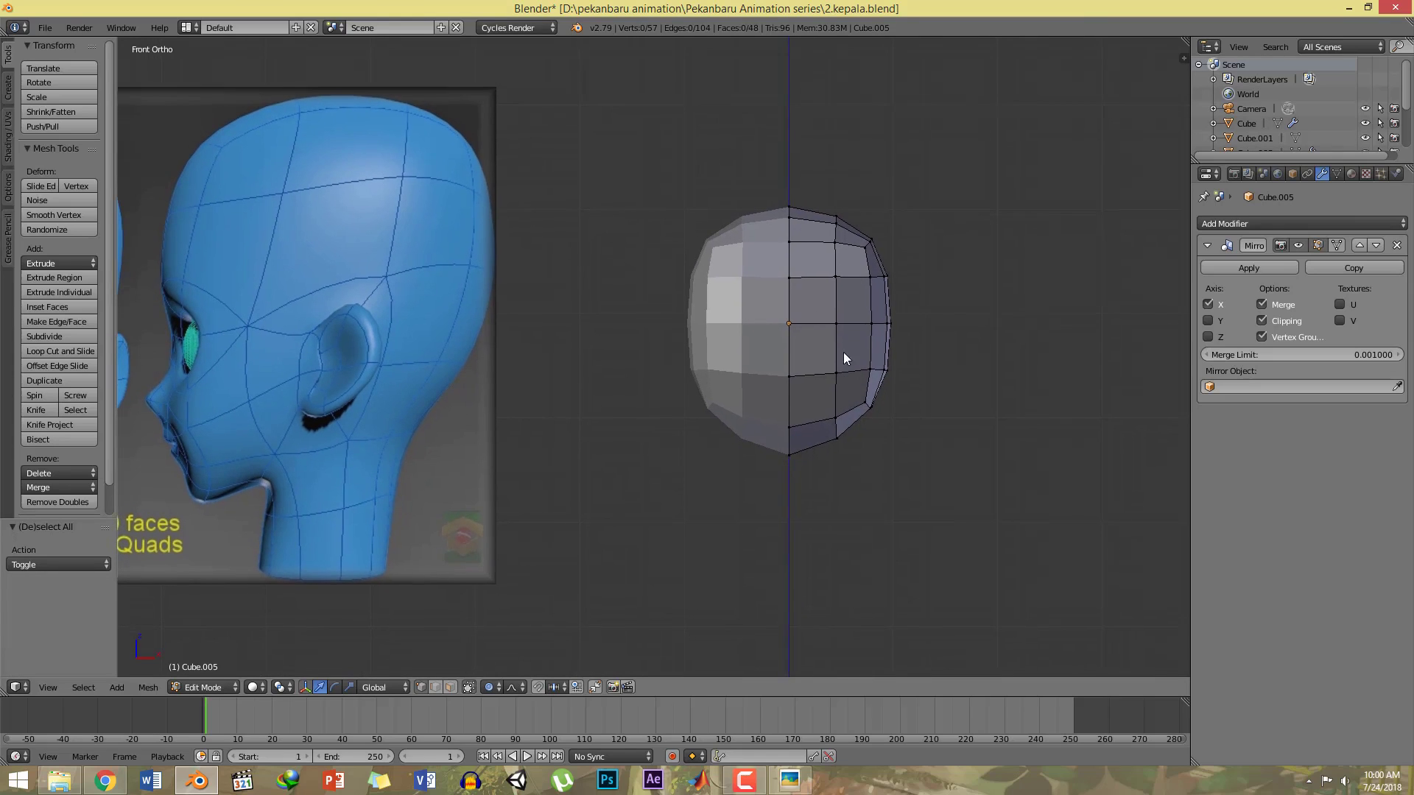
pyautogui.keyDown('shift'); pyautogui.moveTo(842, 373); pyautogui.dragTo(862, 328, button='middle'); pyautogui.keyUp('shift')
pyautogui.keyDown('ctrl'); pyautogui.moveTo(882, 404); pyautogui.dragTo(879, 374, button='middle'); pyautogui.keyUp('ctrl')
pyautogui.moveTo(873, 313)
pyautogui.keyDown('shift'); pyautogui.mouseDown(button='middle')
pyautogui.moveTo(858, 348)
pyautogui.moveTo(836, 309)
pyautogui.moveTo(876, 310)
pyautogui.mouseUp(button='middle'); pyautogui.keyUp('shift')
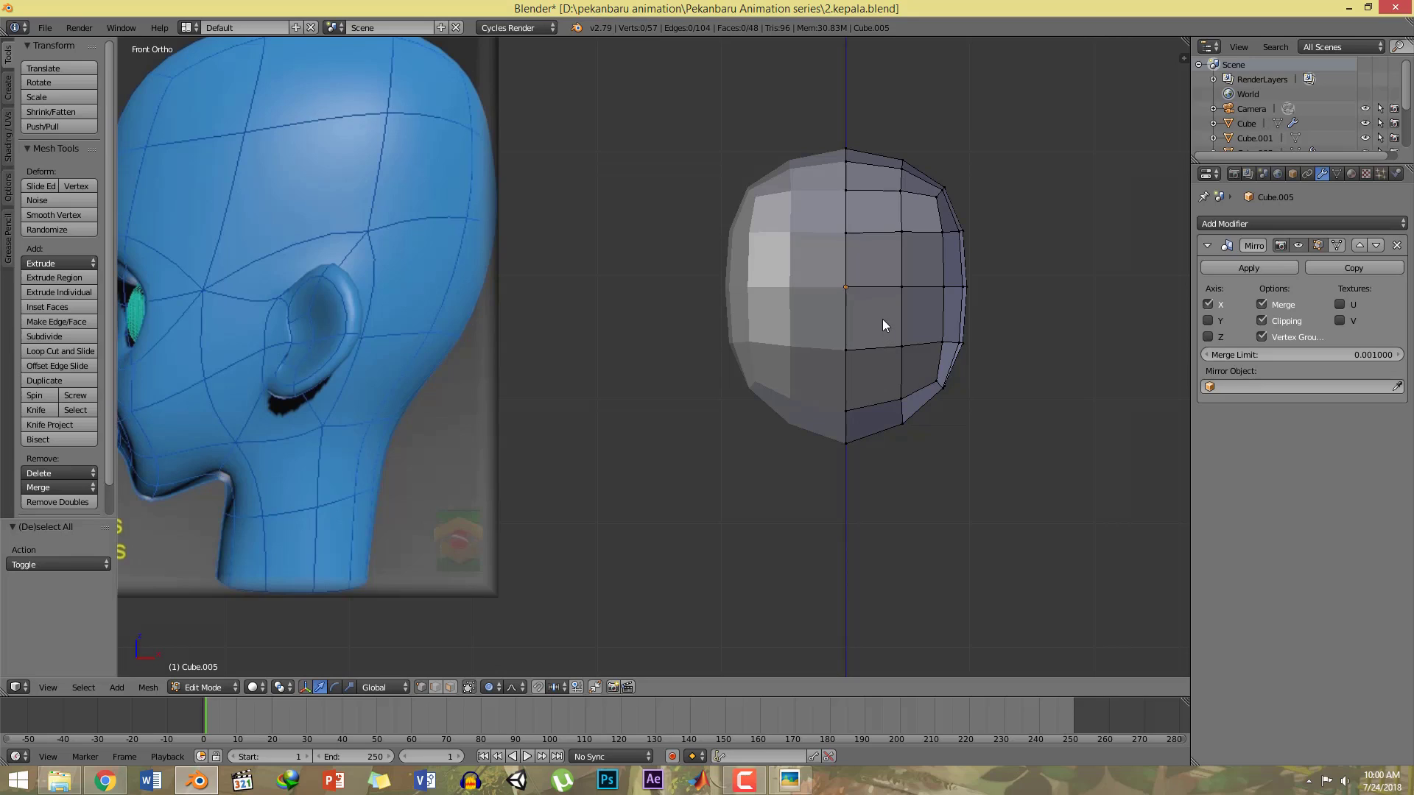
pyautogui.keyDown('shift'); pyautogui.moveTo(882, 319); pyautogui.dragTo(906, 350, button='middle'); pyautogui.keyUp('shift')
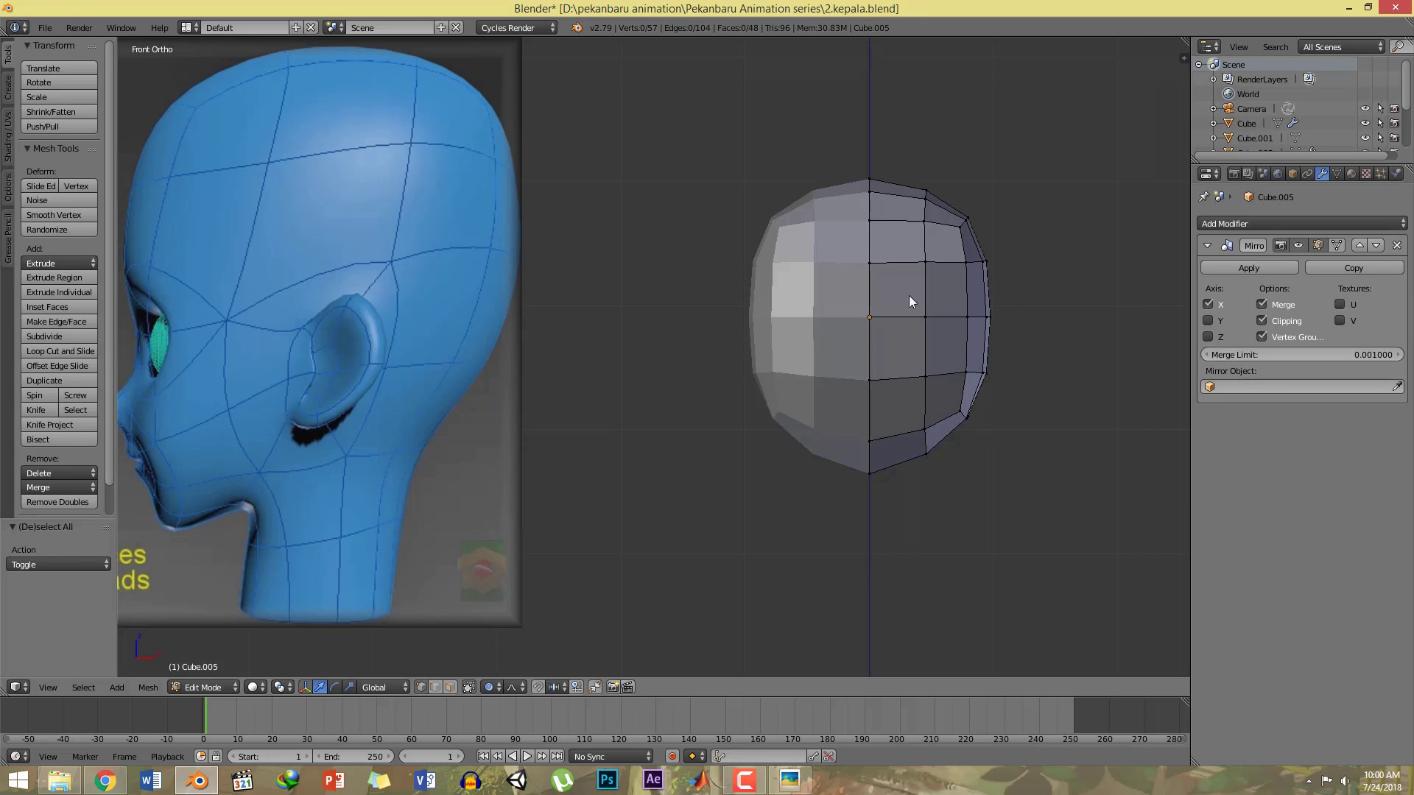
pyautogui.scroll(1, 951, 400)
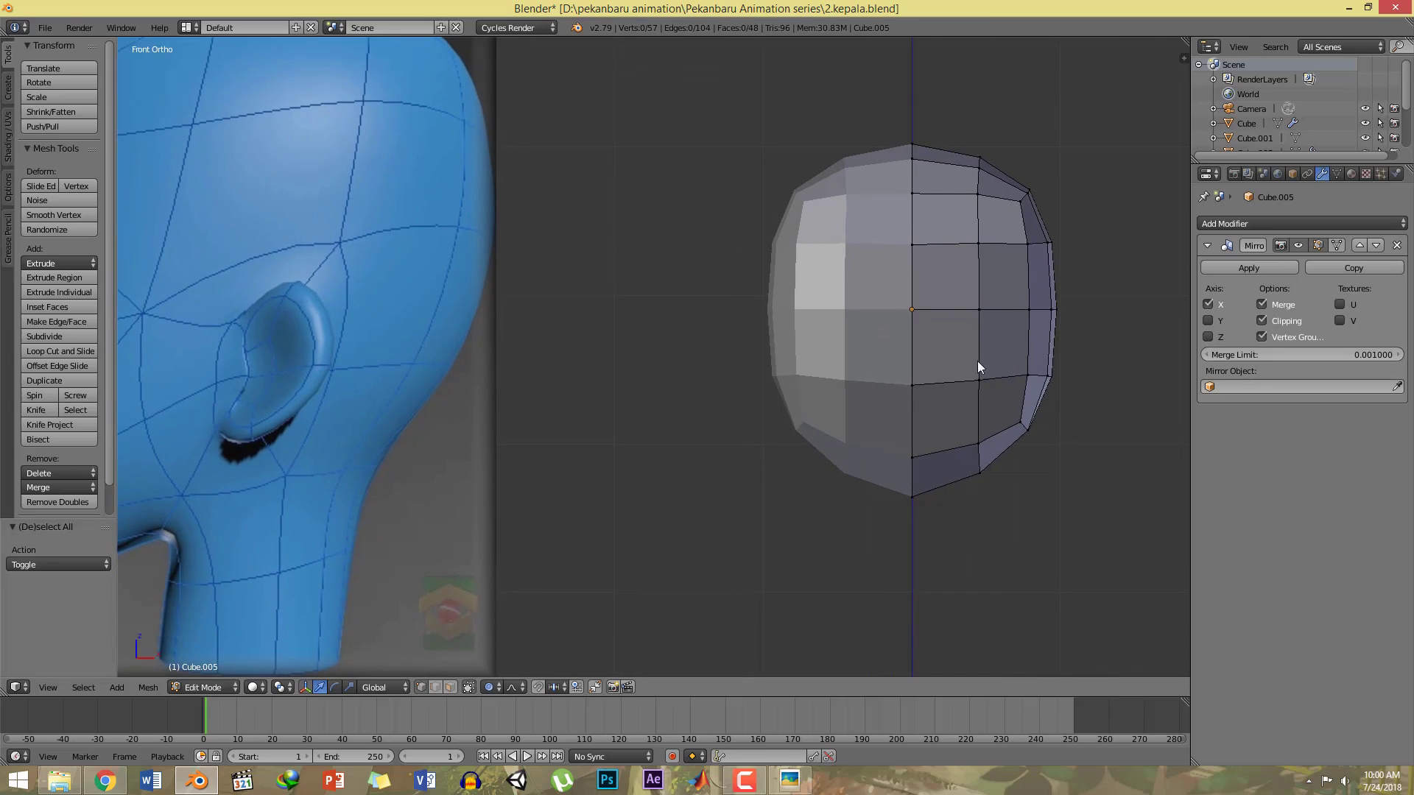
pyautogui.keyDown('shift'); pyautogui.moveTo(1008, 352); pyautogui.dragTo(931, 351, button='middle'); pyautogui.keyUp('shift')
# Step: Reduce the background image's size to about 3.3 and shift it along X to sit just beside the head mesh
pyautogui.keyDown('shift'); pyautogui.moveTo(966, 364); pyautogui.dragTo(890, 463, button='middle'); pyautogui.keyUp('shift')
pyautogui.keyDown('shift'); pyautogui.moveTo(660, 313); pyautogui.dragTo(764, 363, button='middle'); pyautogui.keyUp('shift')
pyautogui.keyDown('ctrl'); pyautogui.moveTo(666, 335); pyautogui.dragTo(651, 390, button='middle'); pyautogui.keyUp('ctrl')
pyautogui.keyDown('shift'); pyautogui.moveTo(590, 356); pyautogui.dragTo(663, 331, button='middle'); pyautogui.keyUp('shift')
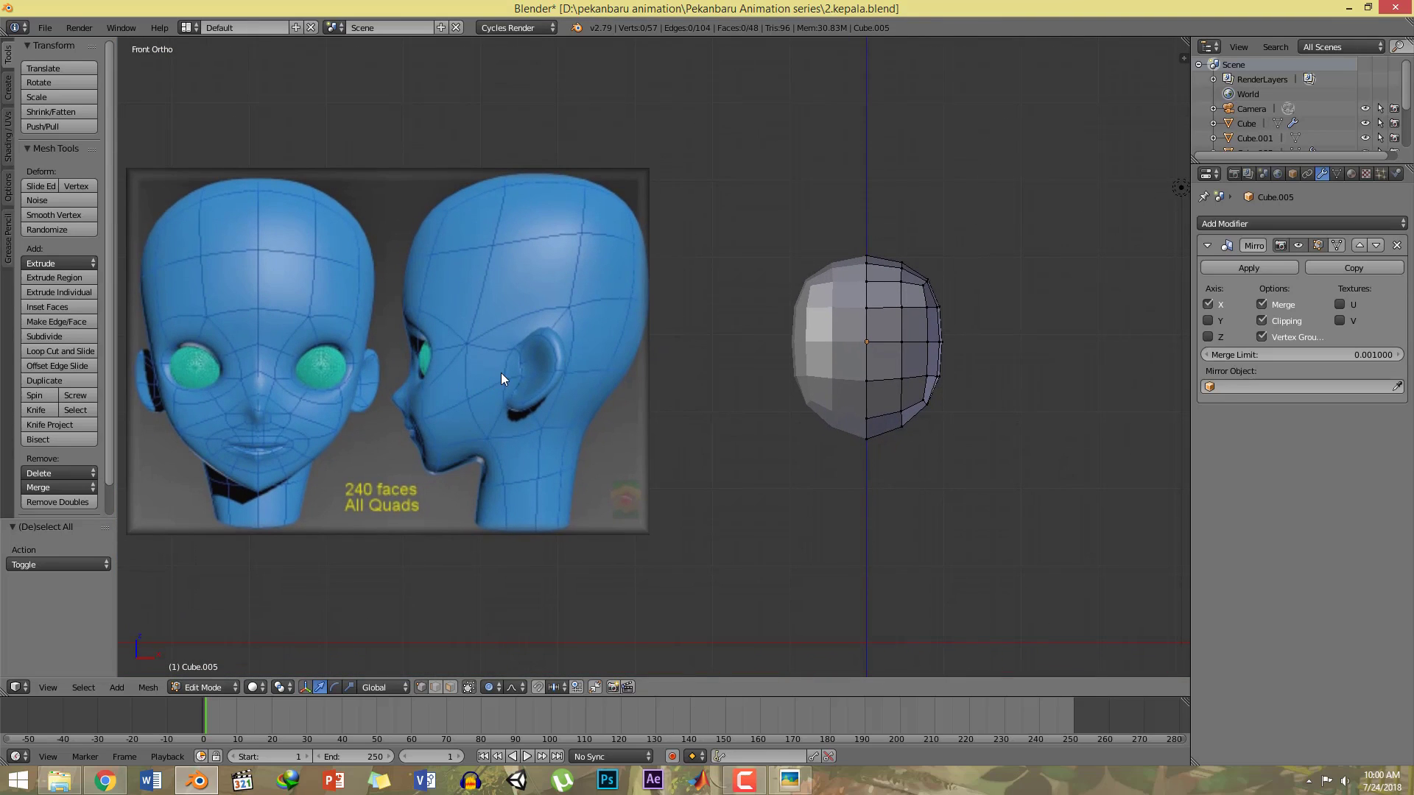
pyautogui.press('n')
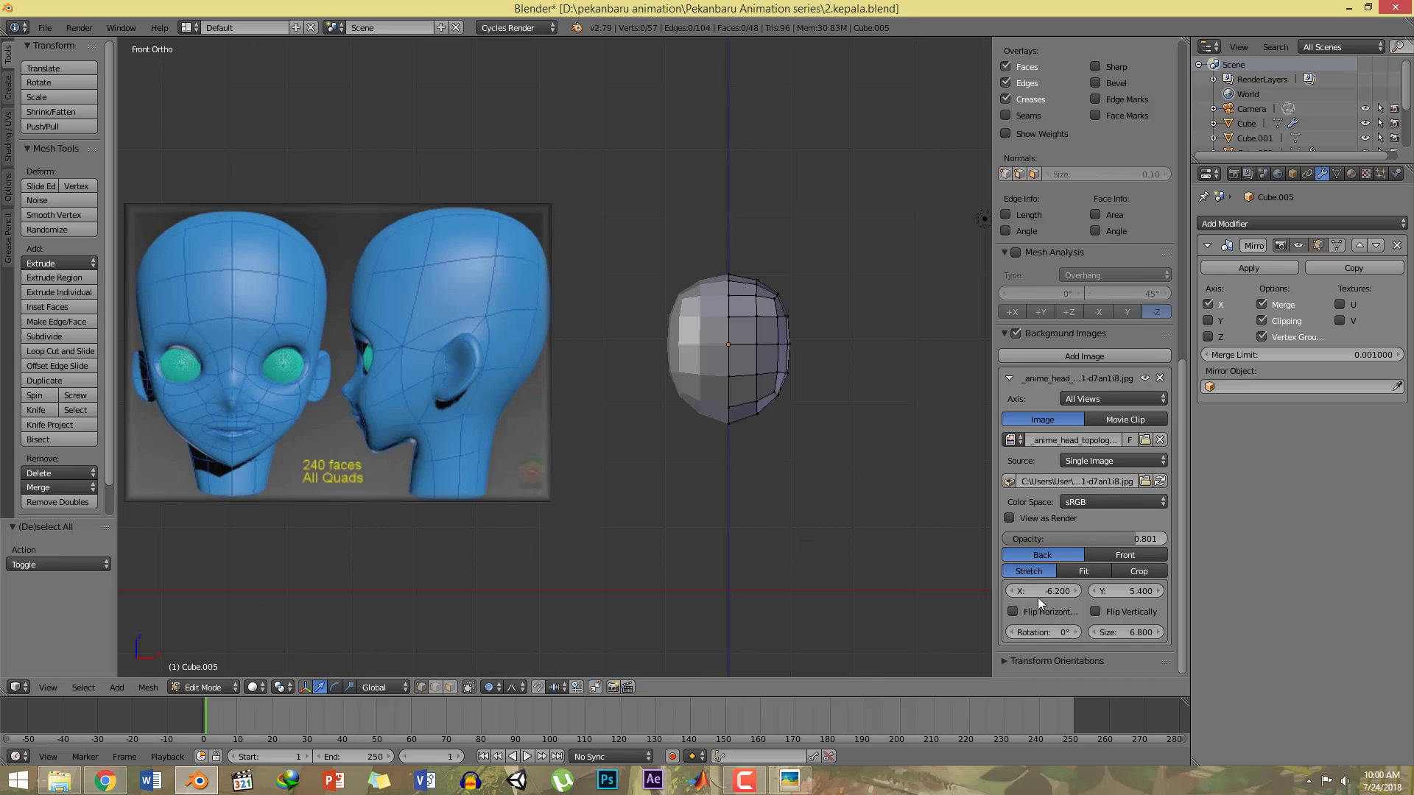
pyautogui.moveTo(1036, 598); pyautogui.dragTo(1054, 587)
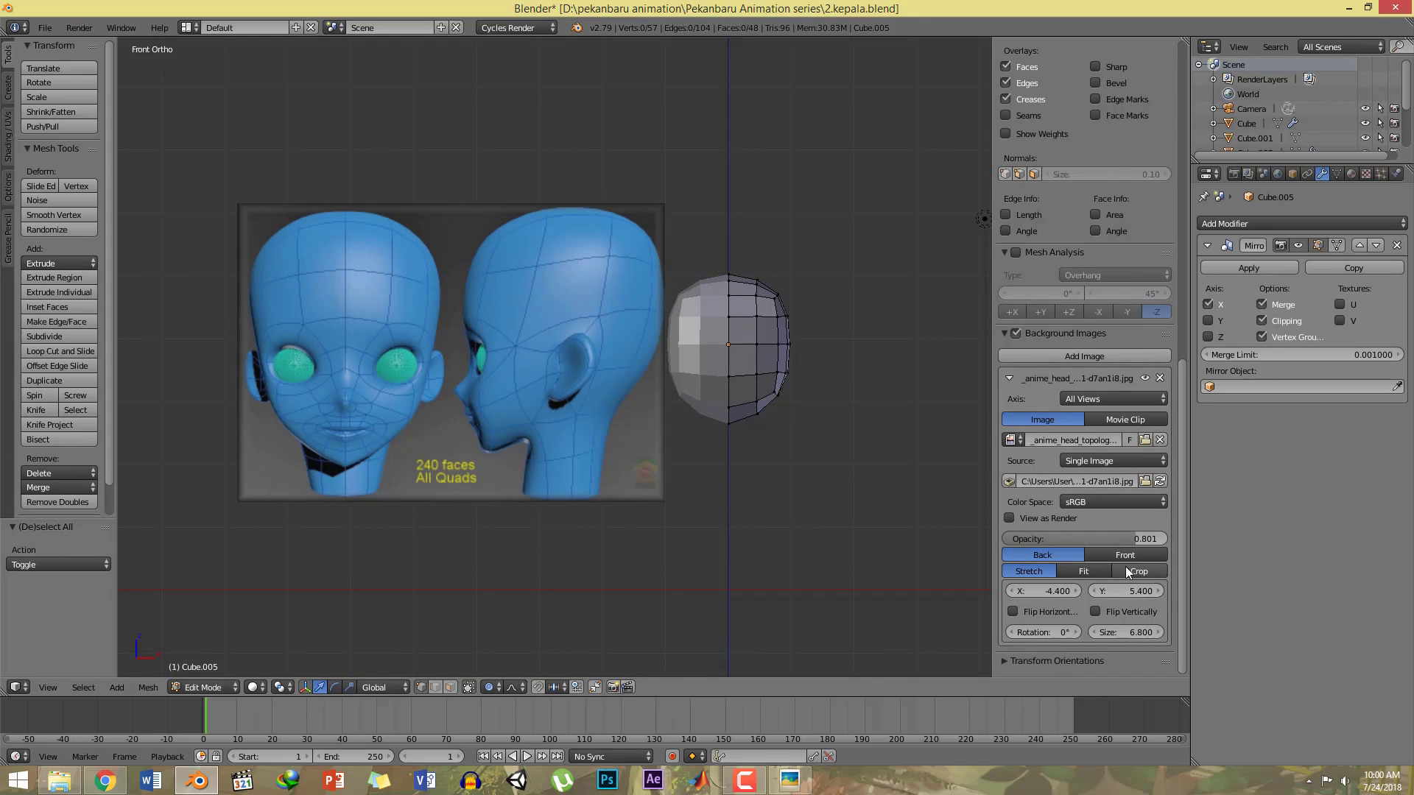
pyautogui.moveTo(1141, 633); pyautogui.dragTo(1111, 632)
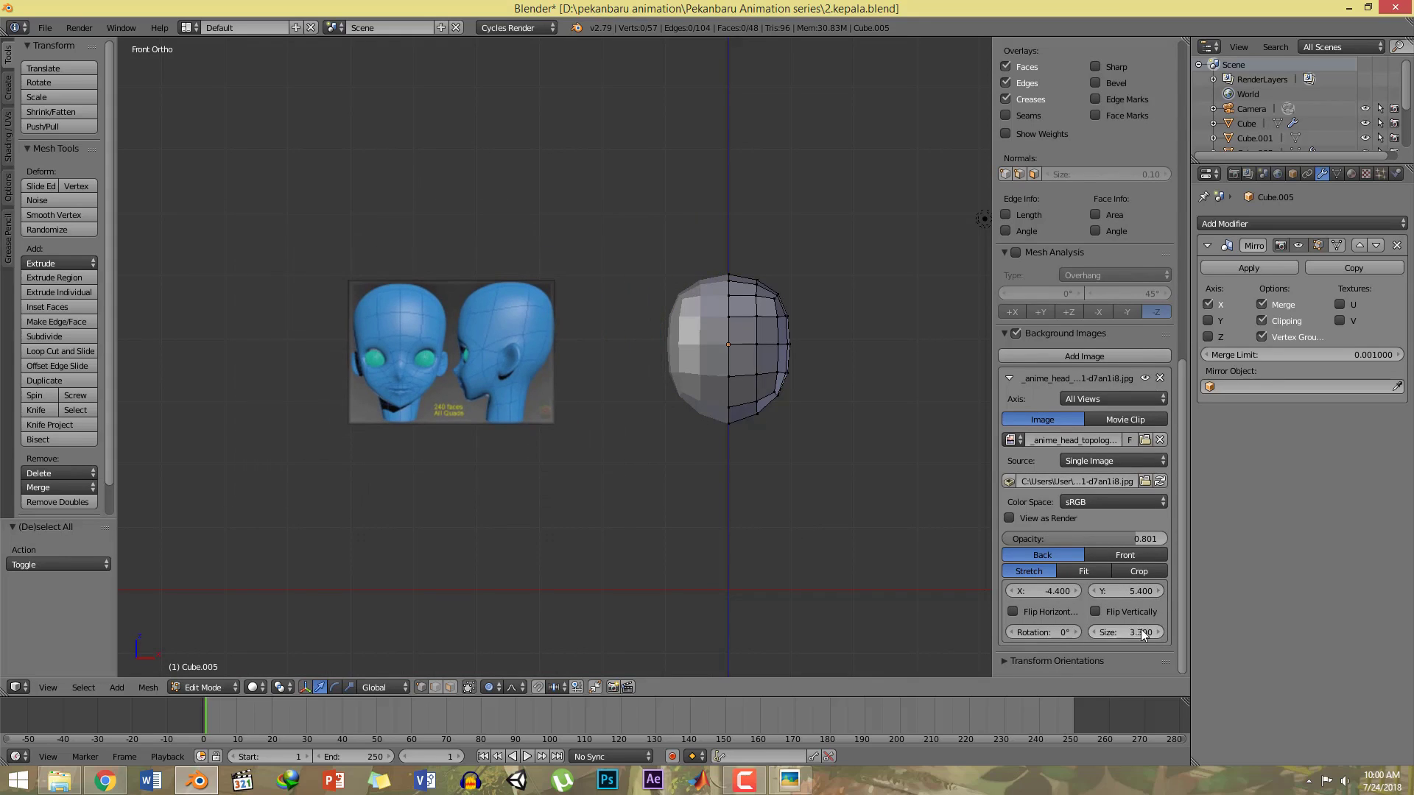
pyautogui.moveTo(1059, 590); pyautogui.dragTo(1074, 589)
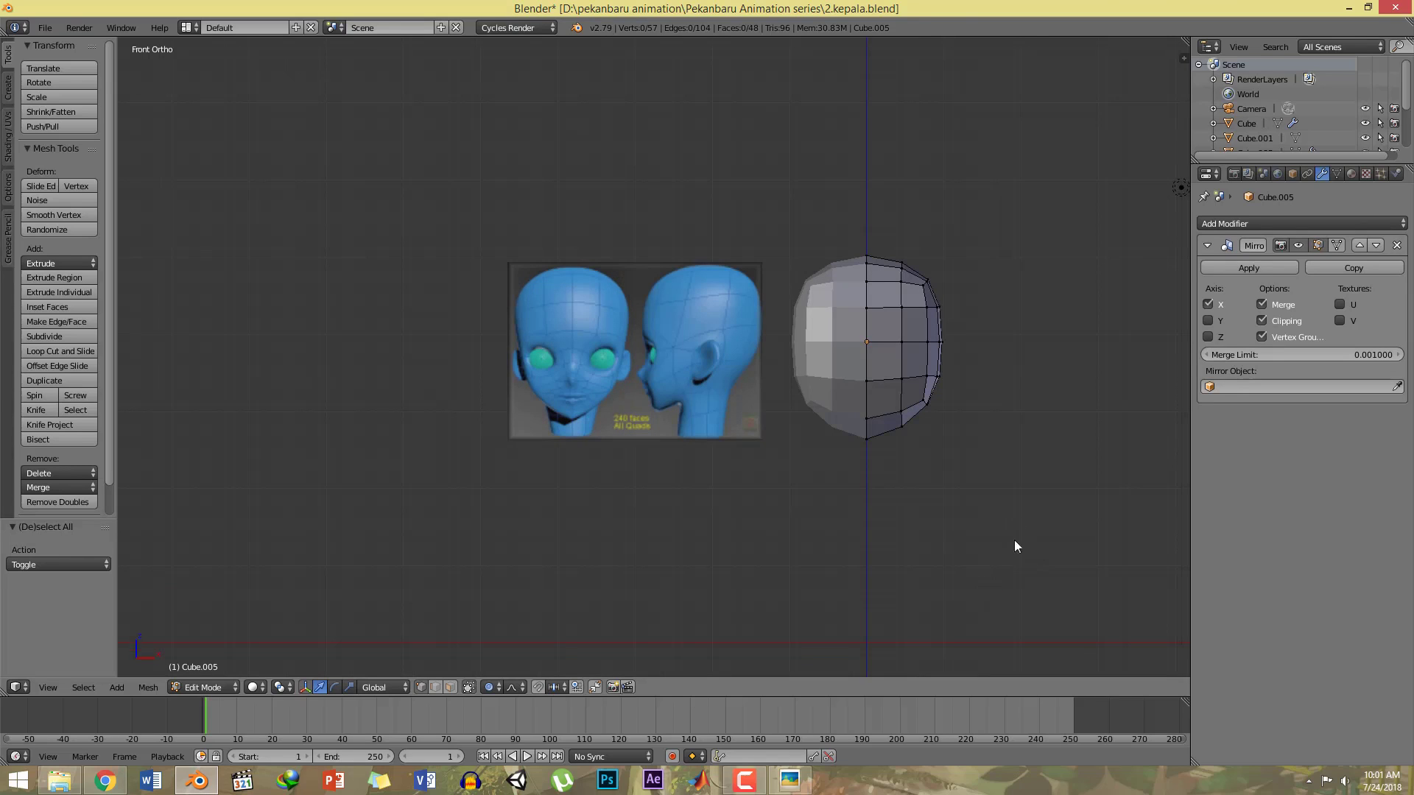
pyautogui.scroll(4, 1001, 501)
pyautogui.keyDown('shift'); pyautogui.moveTo(1095, 419); pyautogui.dragTo(888, 409, button='middle'); pyautogui.keyUp('shift')
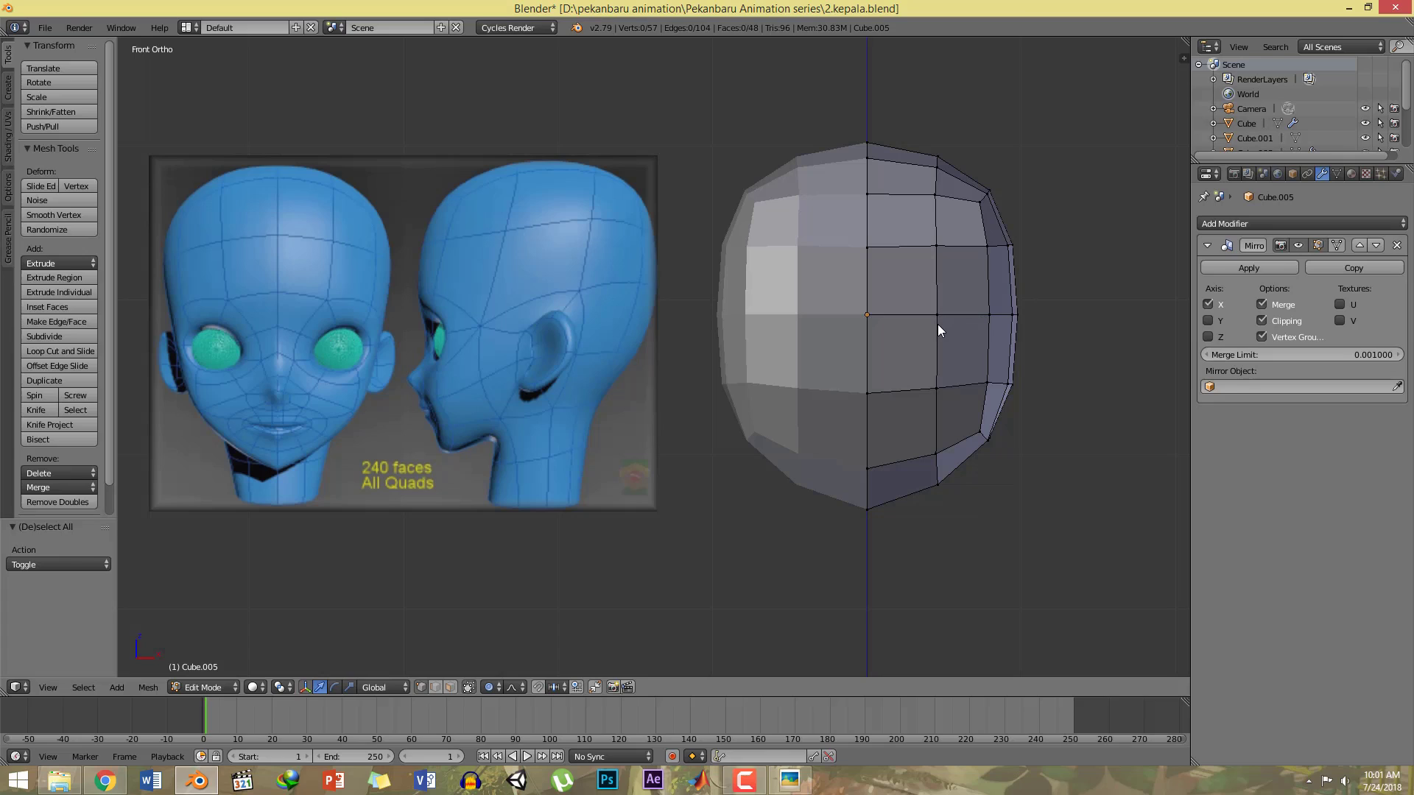
# Step: Knife-cut a closed eye-shaped outline across the two front faces just below the middle edge row of the editable half
pyautogui.press('k')
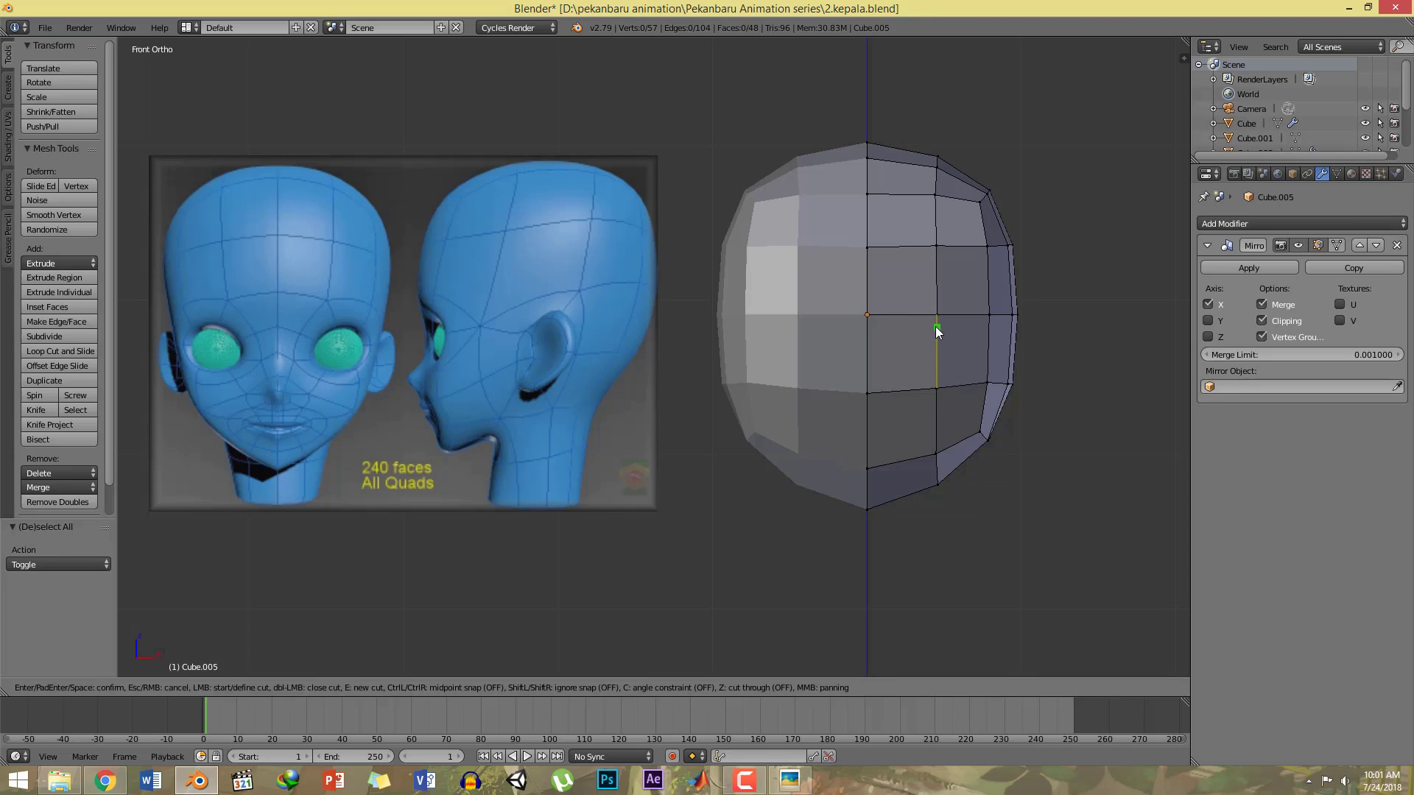
pyautogui.click(936, 328)
pyautogui.click(967, 353)
pyautogui.click(974, 331)
pyautogui.click(937, 328)
pyautogui.press('Return')
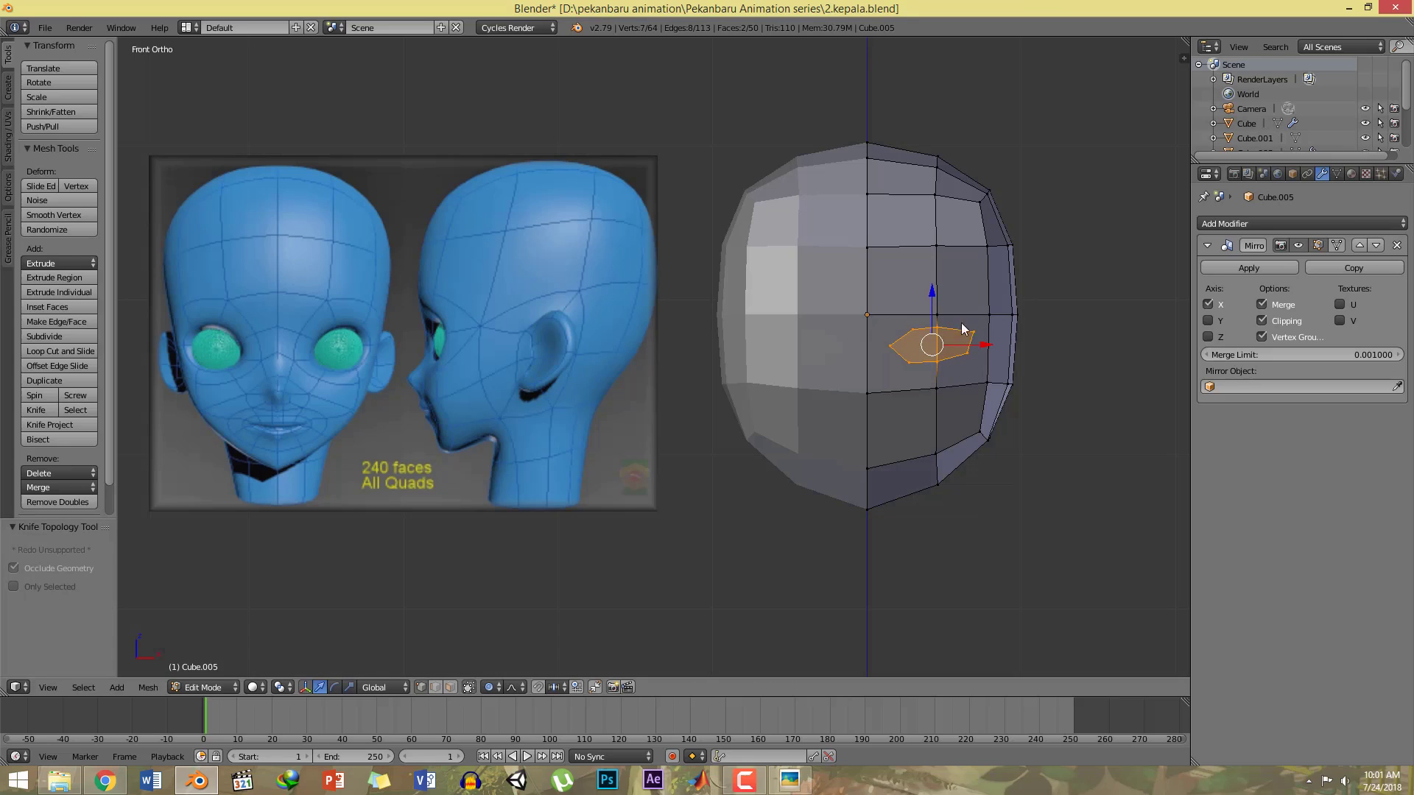
pyautogui.rightClick(937, 328)
pyautogui.moveTo(939, 306); pyautogui.dragTo(938, 303)
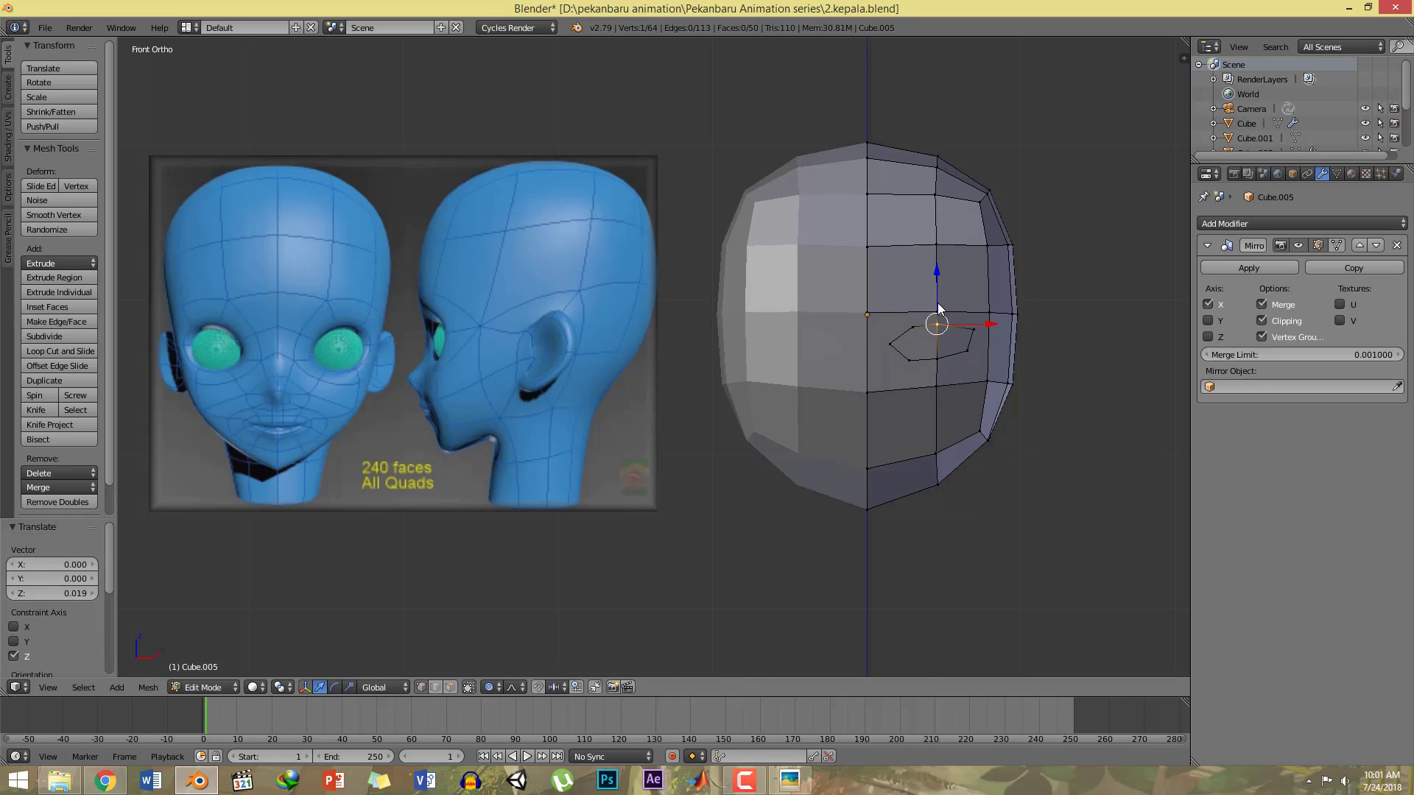
pyautogui.hotkey('ctrl', 'z')
# Step: Disable proportional editing and raise the middle-row vertex directly above the eye outline along Z
pyautogui.click(492, 687)
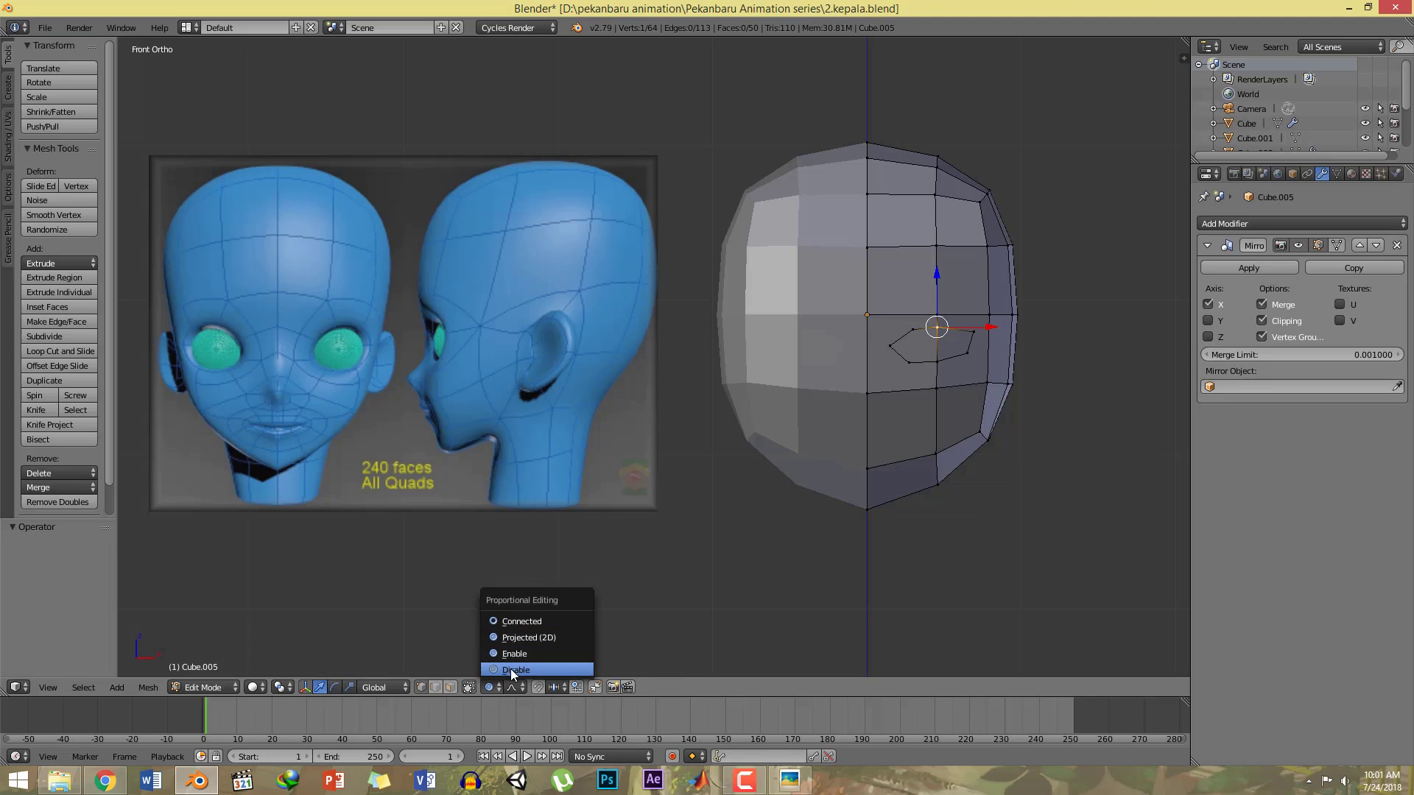
pyautogui.click(510, 668)
pyautogui.rightClick(943, 315)
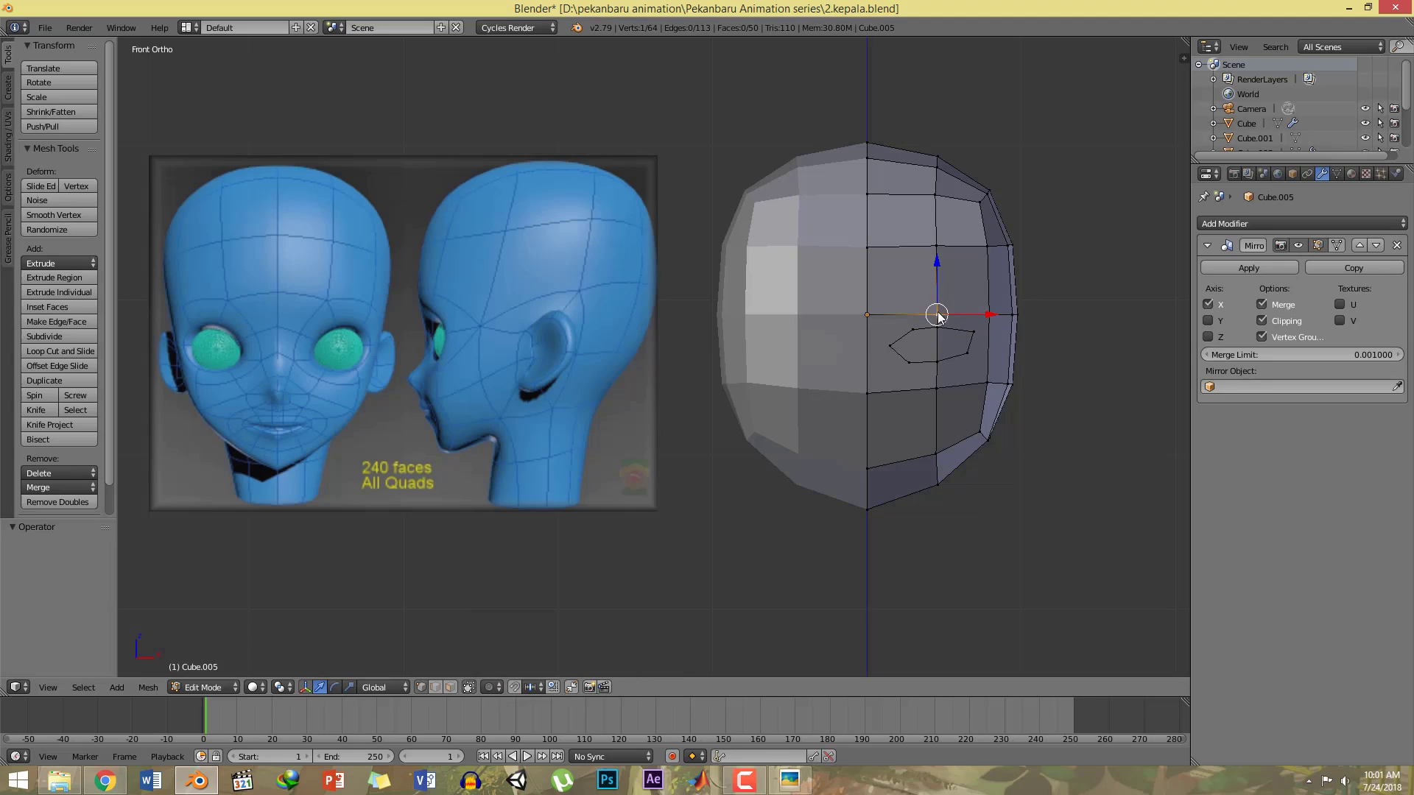
pyautogui.moveTo(940, 287)
pyautogui.mouseDown()
pyautogui.moveTo(940, 271)
pyautogui.moveTo(937, 310)
pyautogui.mouseUp()
# Step: Raise the upper vertices of the eye outline slightly along Z, lifting the inner upper corner about 0.02
pyautogui.rightClick(936, 324)
pyautogui.scroll(2, 1001, 353)
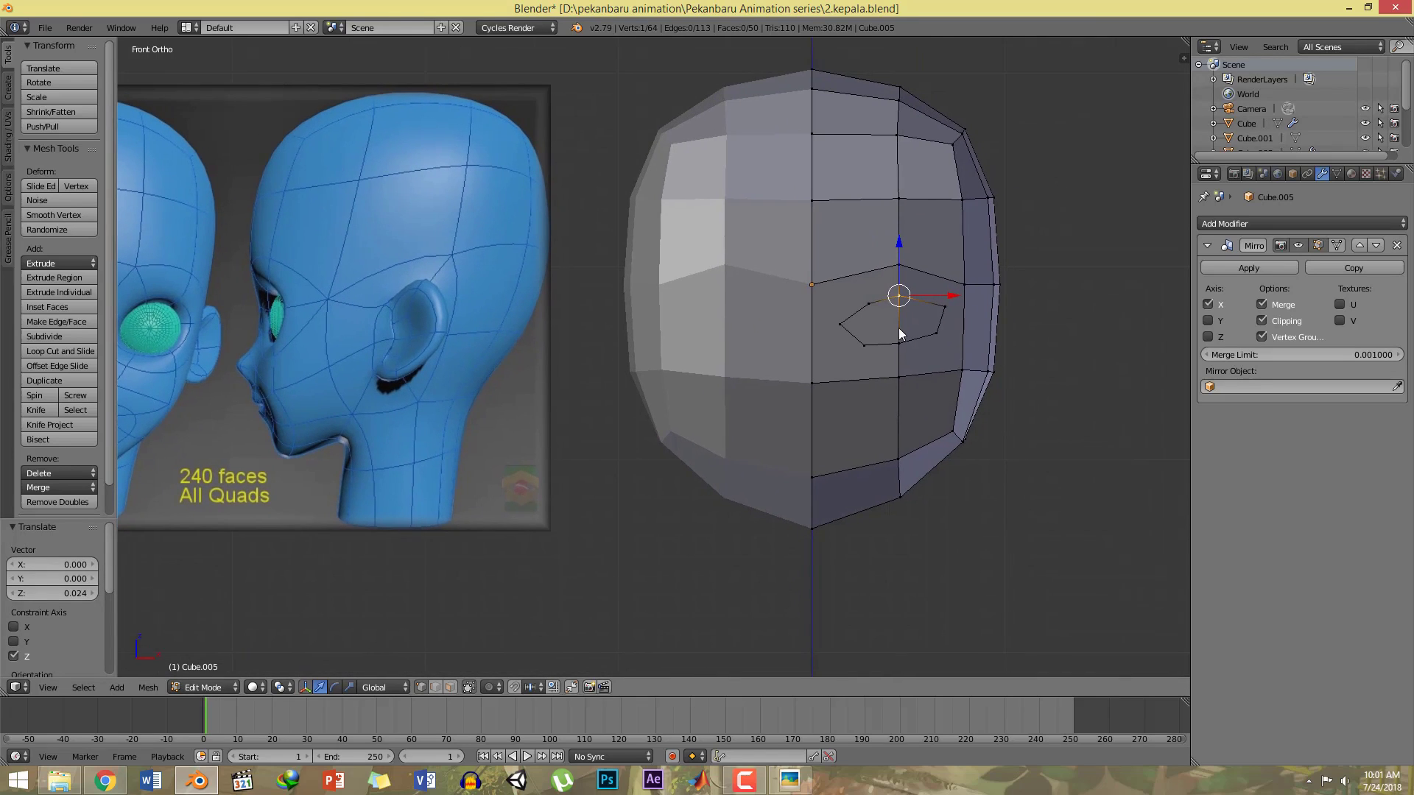
pyautogui.keyDown('shift'); pyautogui.rightClick(868, 304); pyautogui.keyUp('shift')
pyautogui.keyDown('shift'); pyautogui.rightClick(944, 306); pyautogui.keyUp('shift')
pyautogui.moveTo(908, 267); pyautogui.dragTo(866, 289)
pyautogui.rightClick(847, 316)
pyautogui.rightClick(867, 300)
pyautogui.keyDown('ctrl'); pyautogui.moveTo(909, 341); pyautogui.dragTo(876, 409, button='middle'); pyautogui.keyUp('ctrl')
pyautogui.keyDown('shift'); pyautogui.moveTo(807, 358); pyautogui.dragTo(822, 356, button='middle'); pyautogui.keyUp('shift')
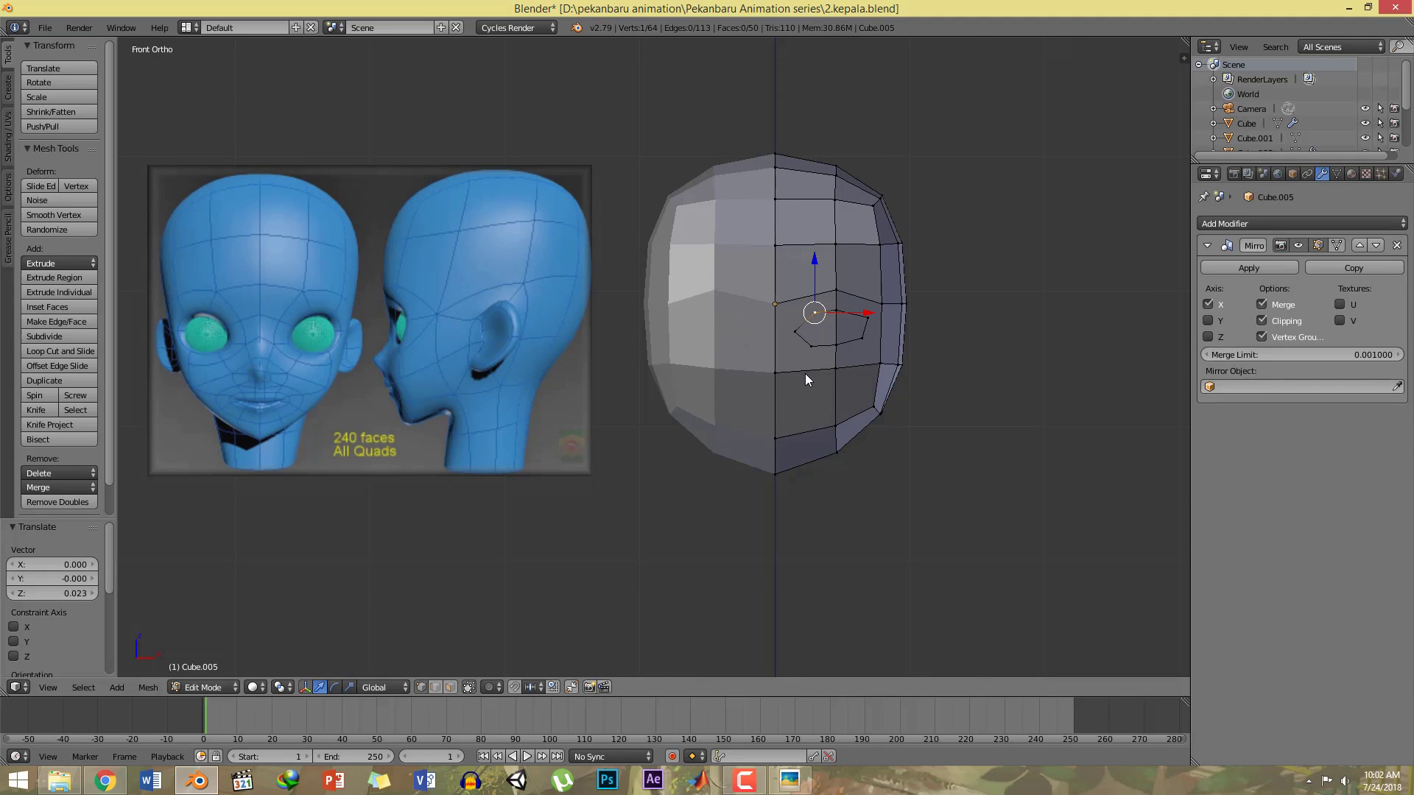
# Step: Knife-cut a half-nose outline from the centre line around below the inner eye corner and back to the centre line
pyautogui.keyDown('ctrl'); pyautogui.moveTo(806, 373); pyautogui.dragTo(810, 347, button='middle'); pyautogui.keyUp('ctrl')
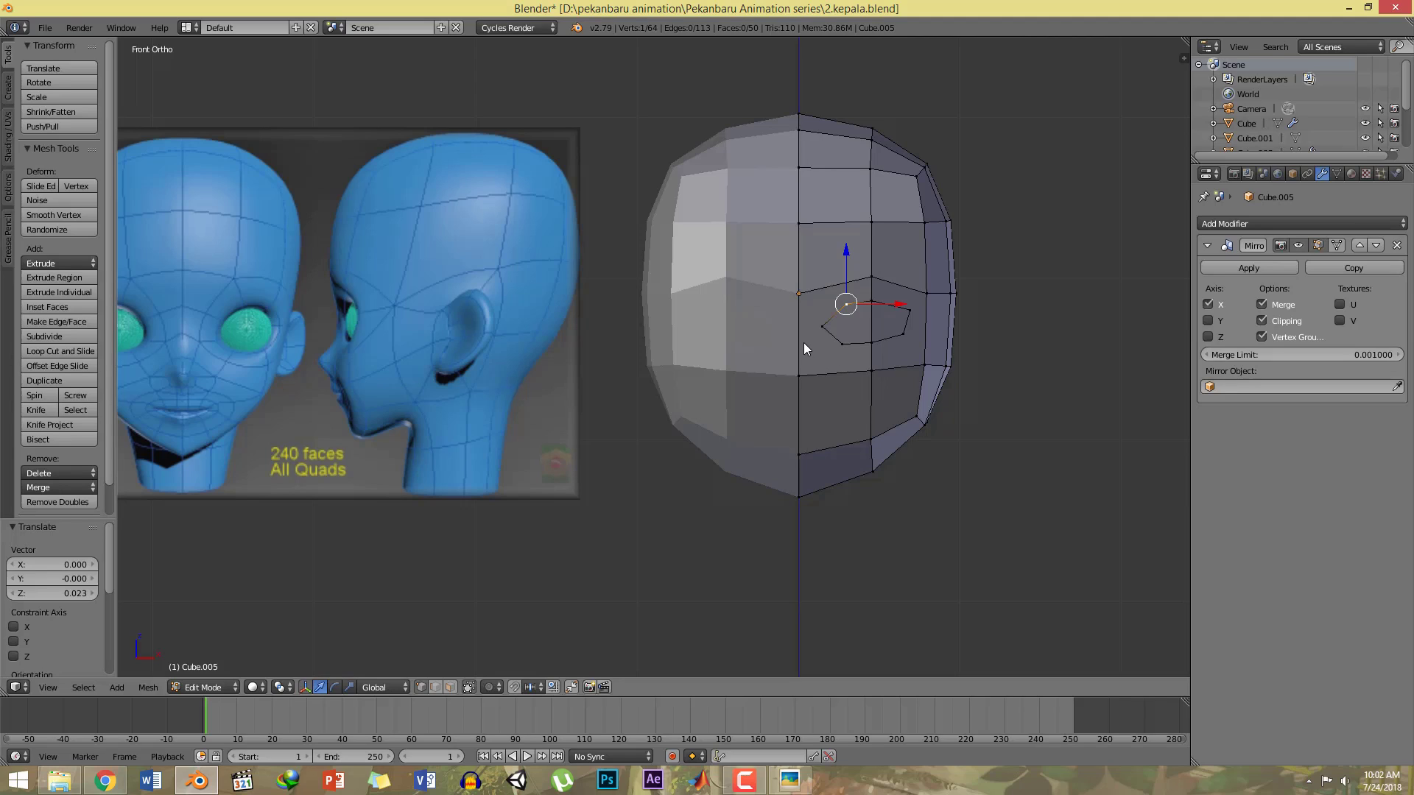
pyautogui.press('k')
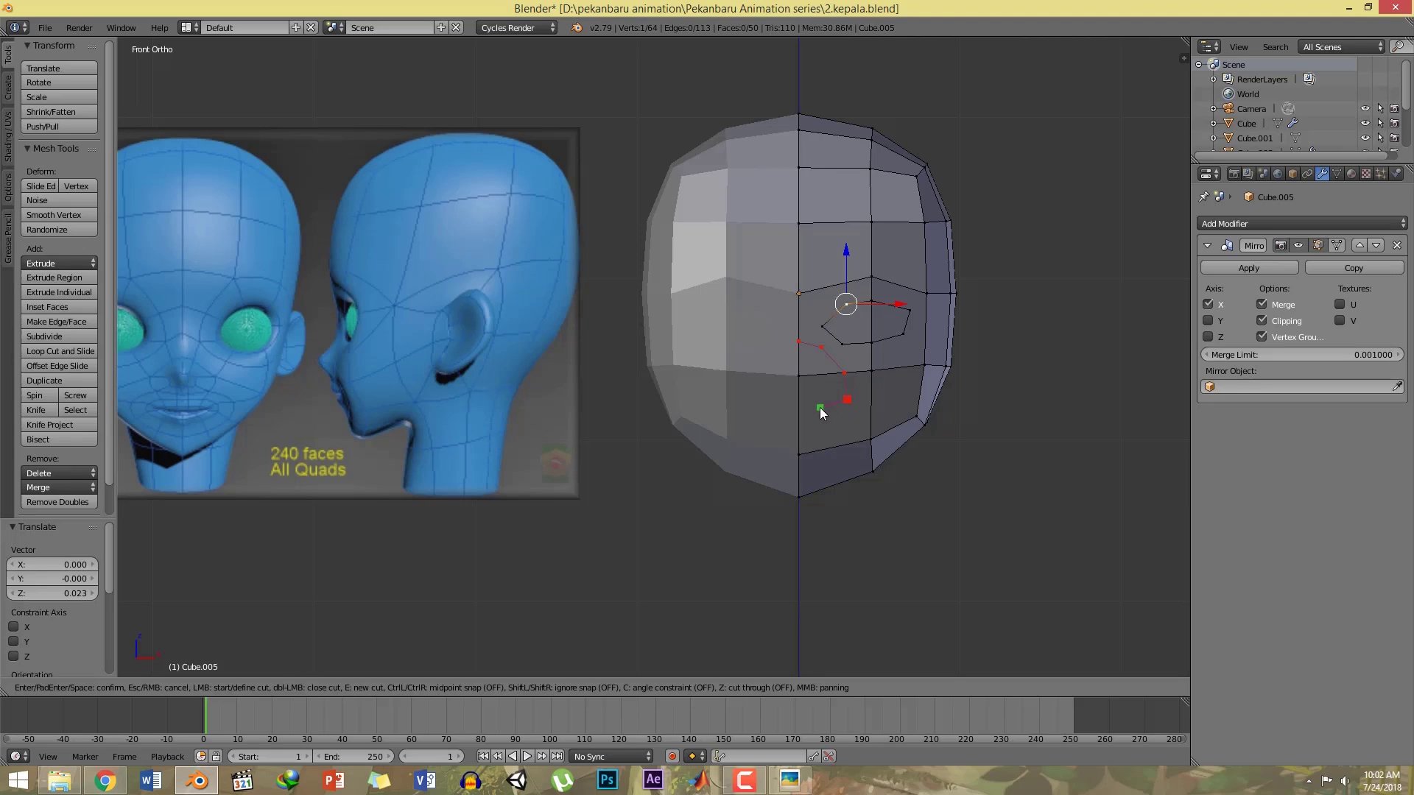
pyautogui.click(799, 410)
pyautogui.press('Return')
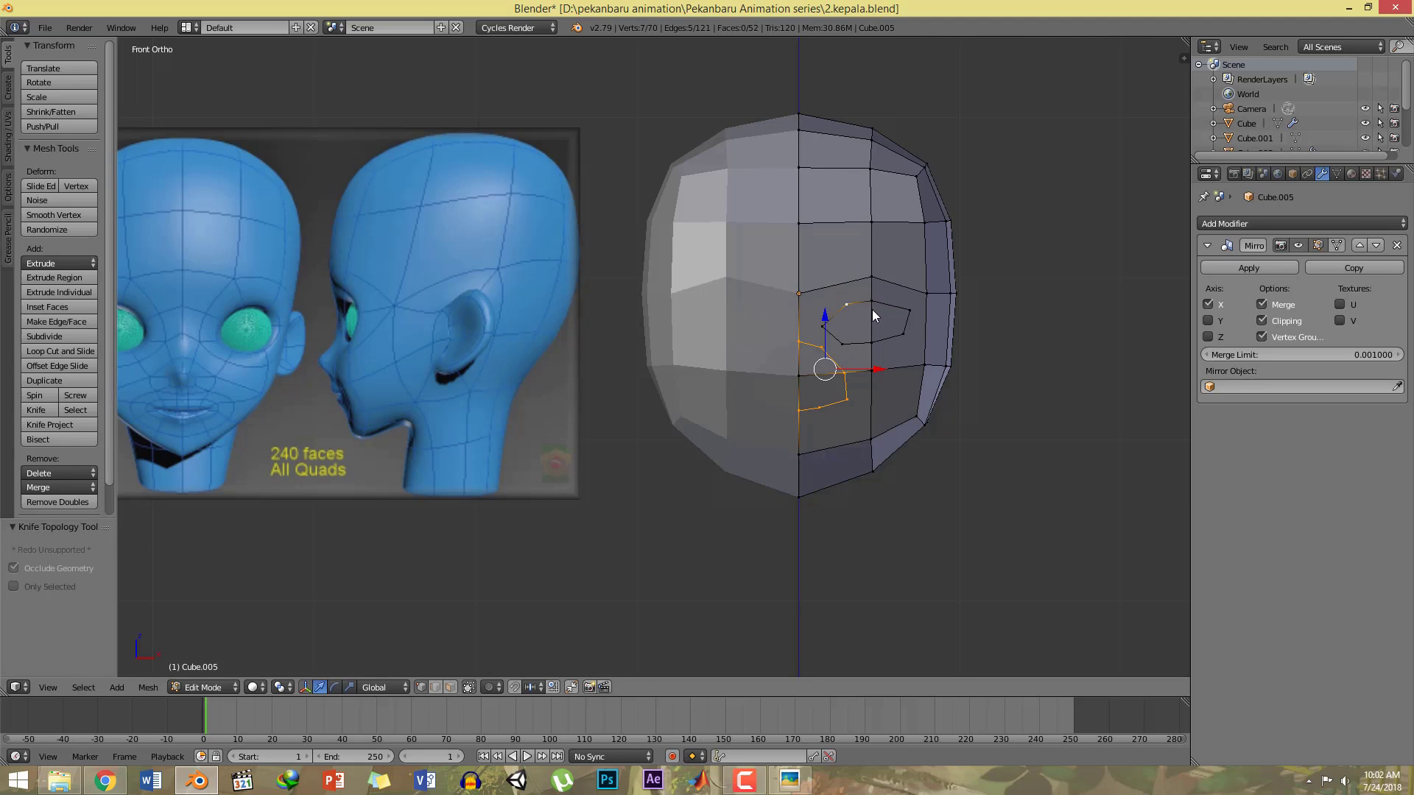
# Step: Raise the nose outline's lower vertices slightly along Z, moving the two nearest the centre line by 0.004
pyautogui.keyDown('ctrl'); pyautogui.moveTo(872, 309); pyautogui.dragTo(872, 296, button='middle'); pyautogui.keyUp('ctrl')
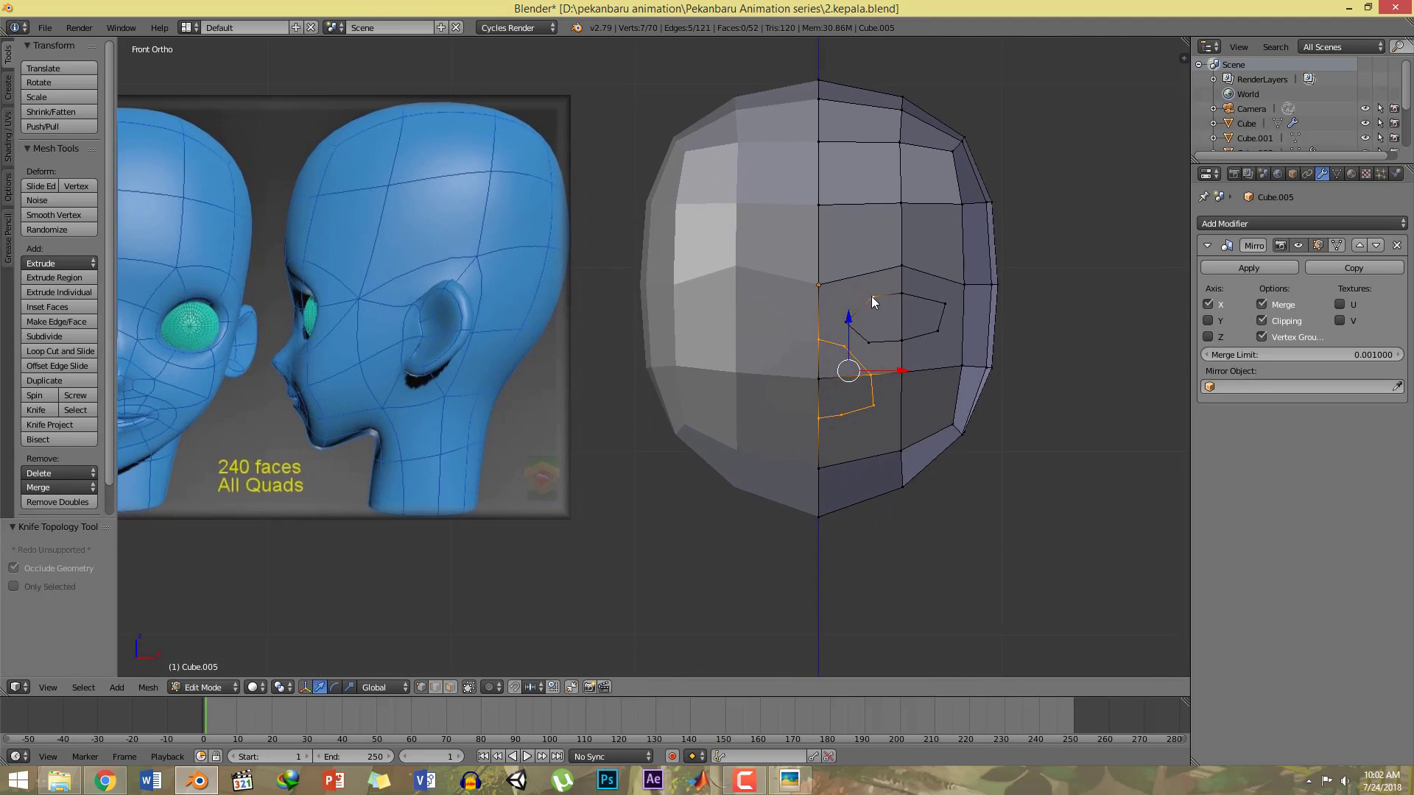
pyautogui.rightClick(844, 417)
pyautogui.keyDown('shift'); pyautogui.rightClick(825, 418); pyautogui.keyUp('shift')
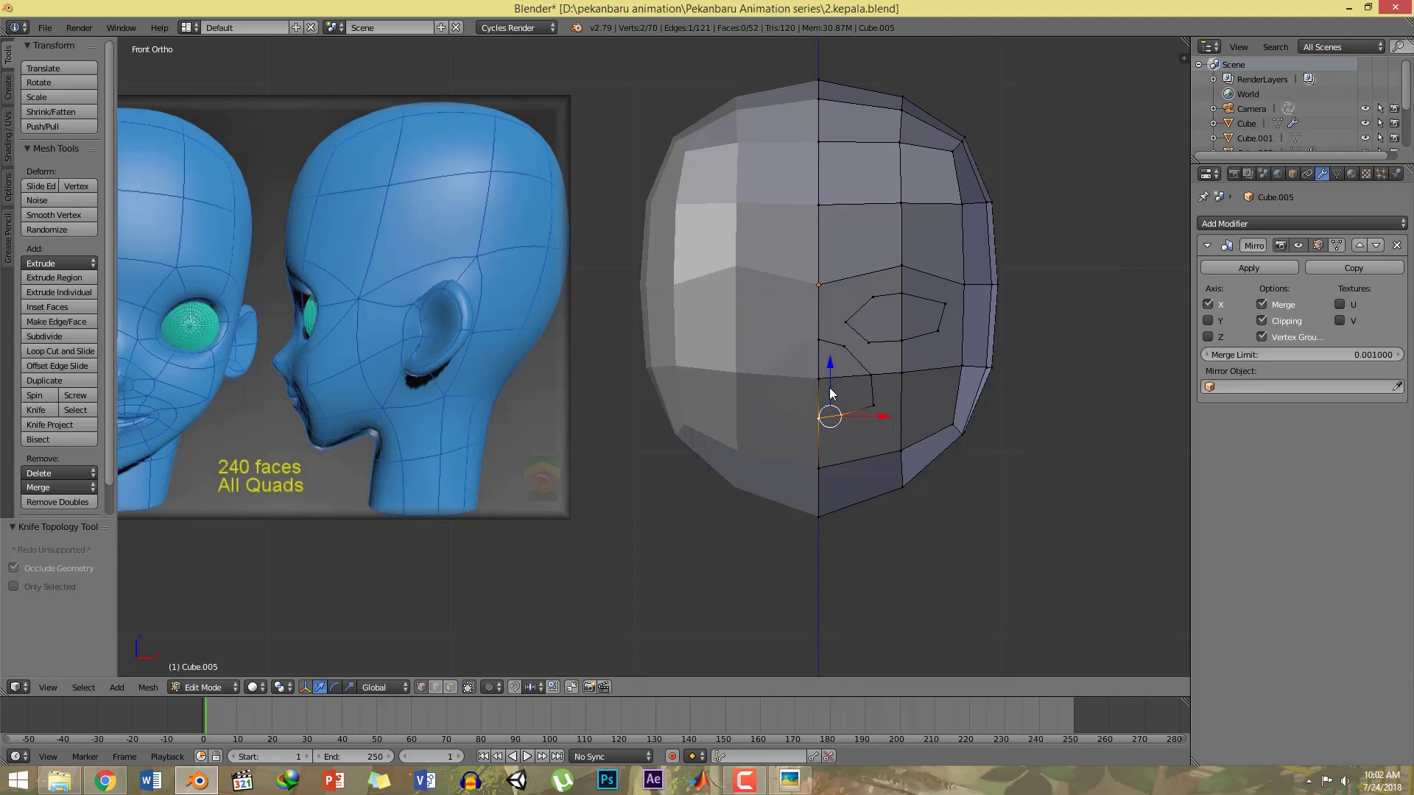
pyautogui.press('g')
pyautogui.press('z')
pyautogui.click(831, 394)
pyautogui.rightClick(870, 401)
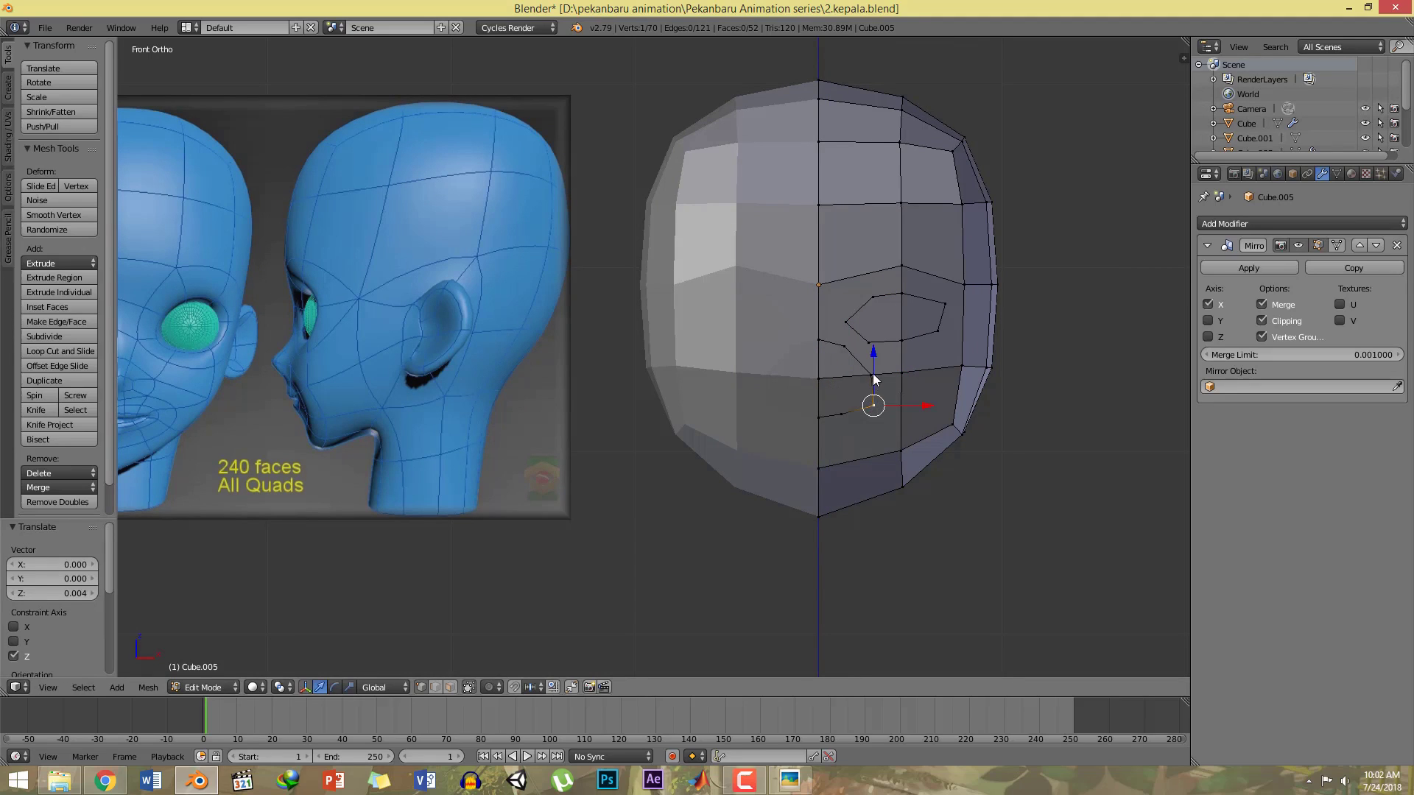
pyautogui.moveTo(874, 373); pyautogui.dragTo(821, 356)
pyautogui.rightClick(841, 417)
pyautogui.keyDown('shift'); pyautogui.rightClick(825, 416); pyautogui.keyUp('shift')
pyautogui.rightClick(825, 378)
# Step: Compare the eye and nose outlines with the reference image, checking the head from front, right and top and in perspective
pyautogui.keyDown('shift'); pyautogui.moveTo(847, 354); pyautogui.dragTo(910, 321, button='middle'); pyautogui.keyUp('shift')
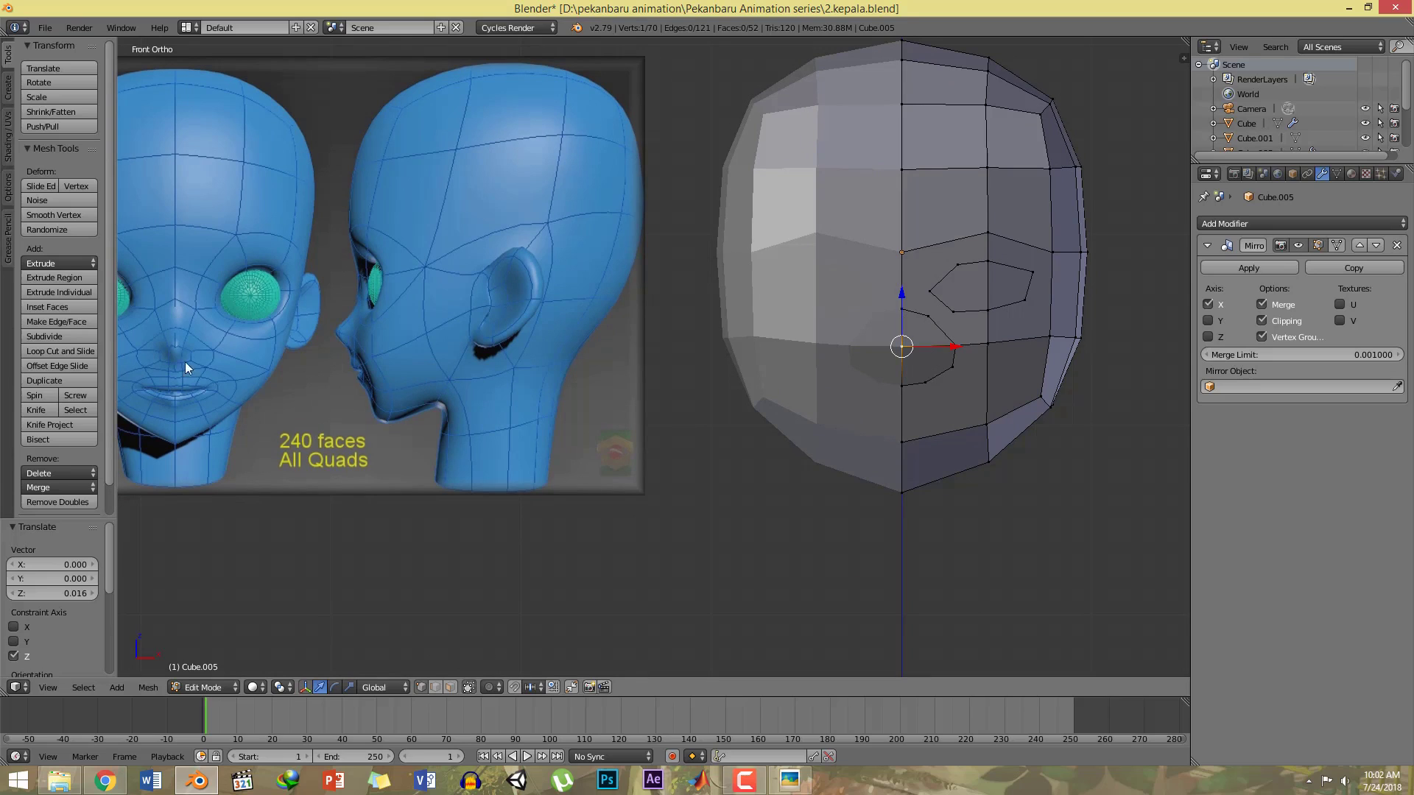
pyautogui.moveTo(263, 256); pyautogui.dragTo(316, 258, button='middle')
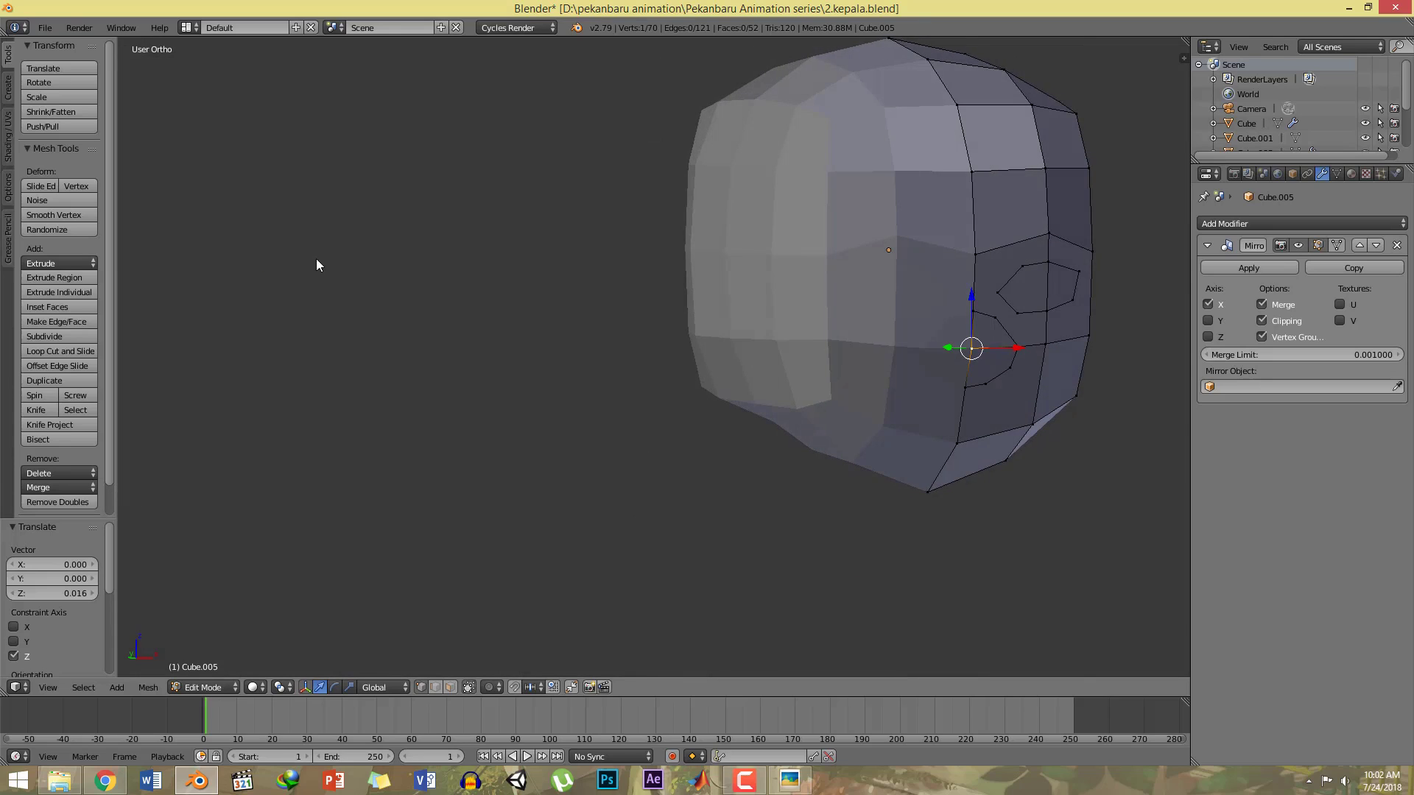
pyautogui.press('KP_1')
pyautogui.moveTo(881, 326)
pyautogui.keyDown('shift'); pyautogui.mouseDown(button='middle')
pyautogui.moveTo(869, 354)
pyautogui.moveTo(835, 347)
pyautogui.moveTo(868, 343)
pyautogui.mouseUp(button='middle'); pyautogui.keyUp('shift')
pyautogui.scroll(-1, 777, 317)
pyautogui.keyDown('shift'); pyautogui.moveTo(725, 296); pyautogui.dragTo(767, 293, button='middle'); pyautogui.keyUp('shift')
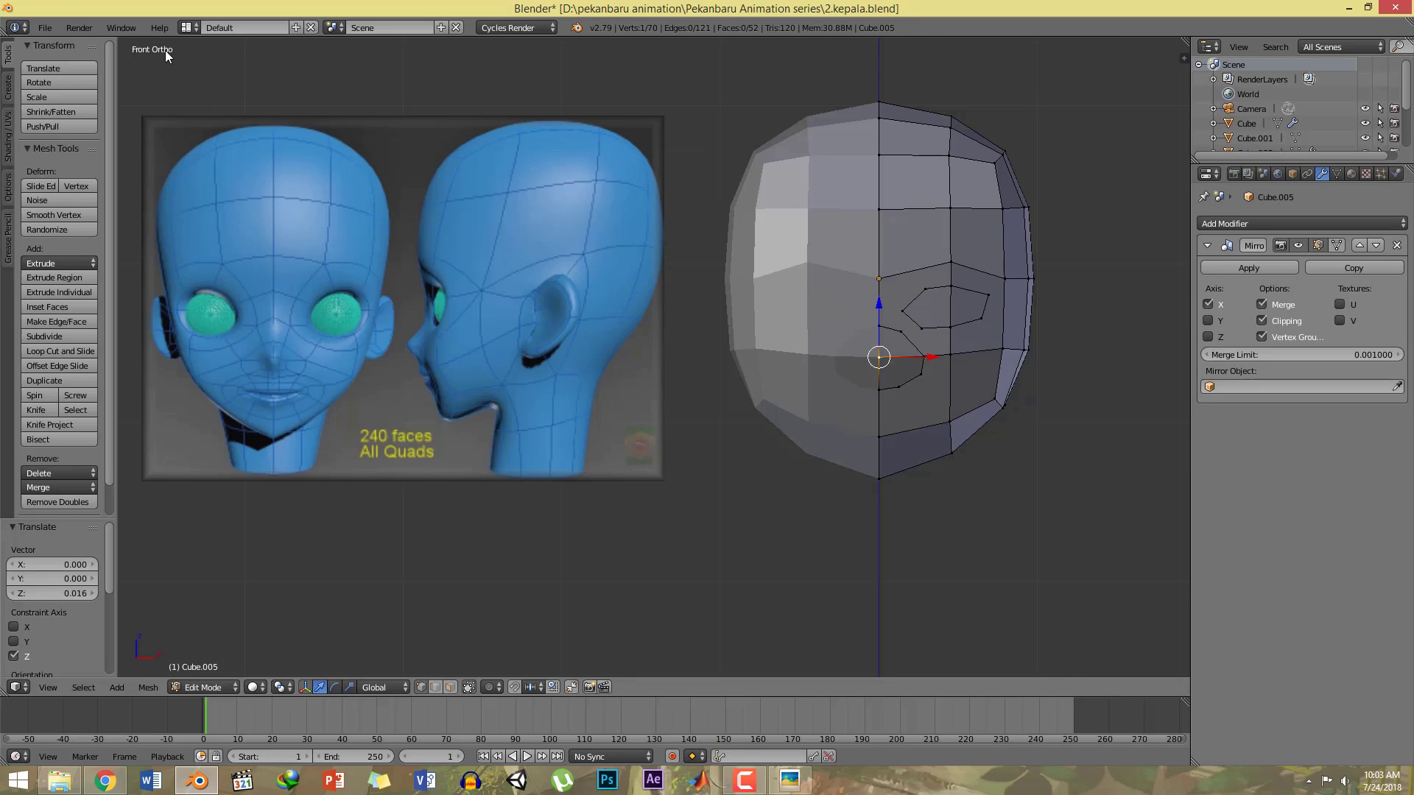
pyautogui.press('KP_3')
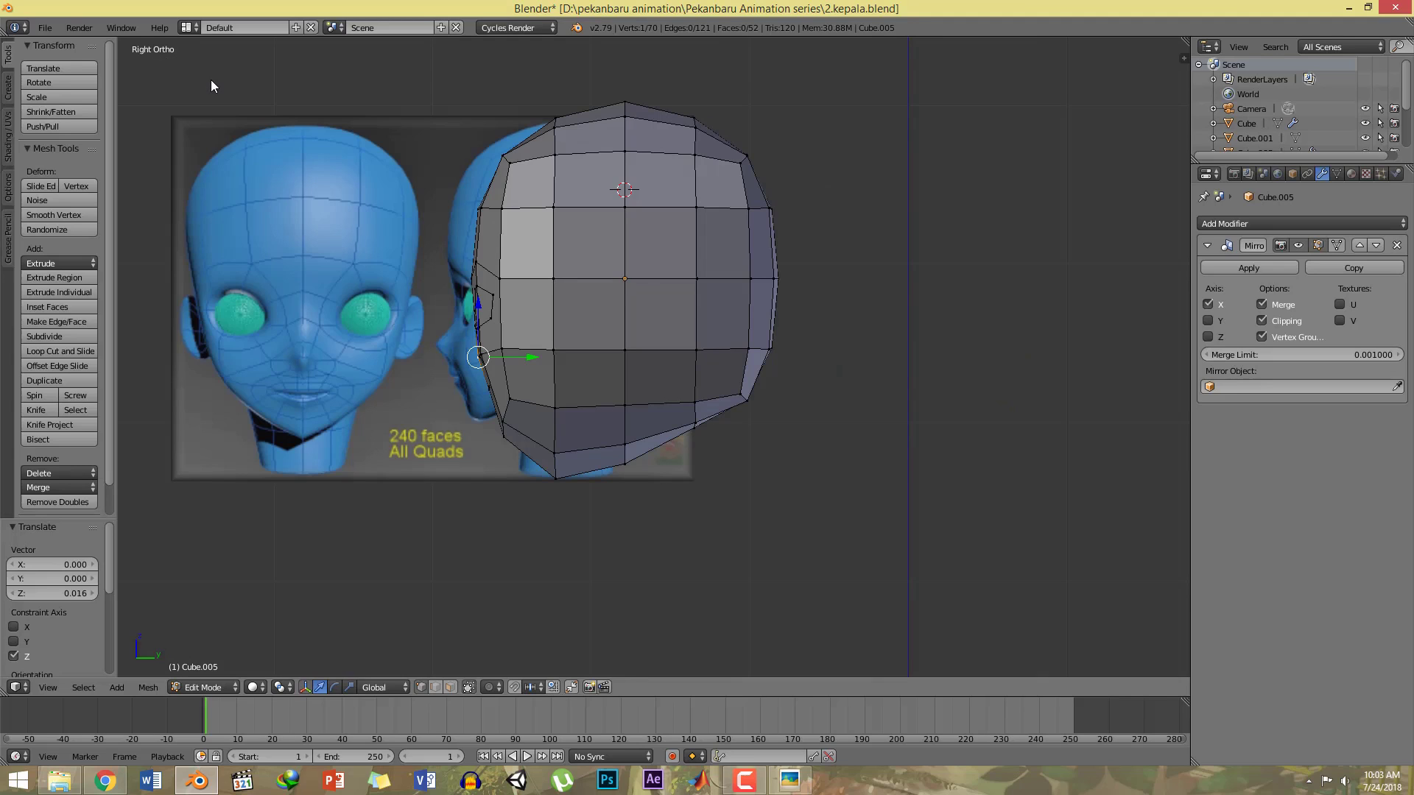
pyautogui.press('KP_7')
pyautogui.scroll(-2, 537, 346)
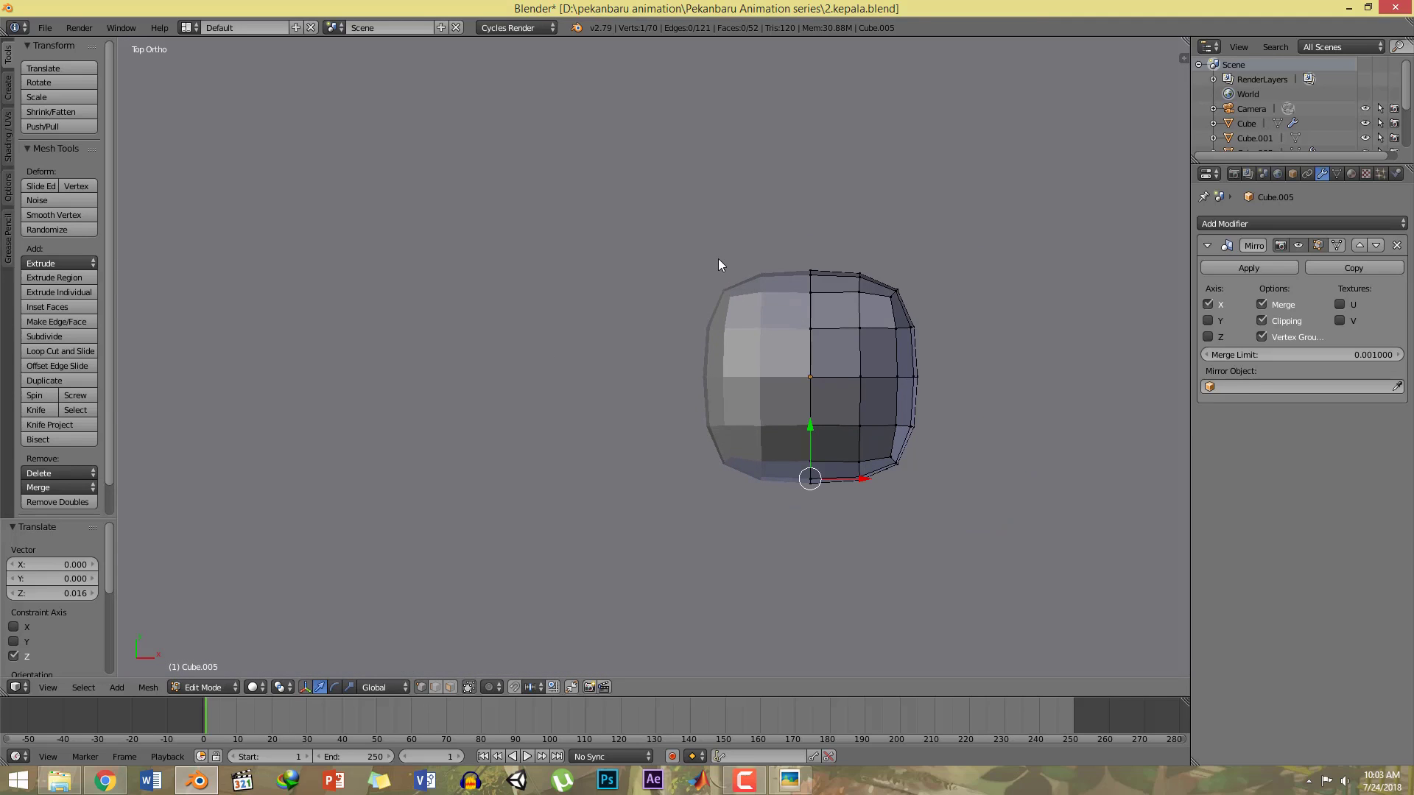
pyautogui.keyDown('ctrl'); pyautogui.moveTo(718, 259); pyautogui.dragTo(679, 307, button='middle'); pyautogui.keyUp('ctrl')
pyautogui.press('KP_1')
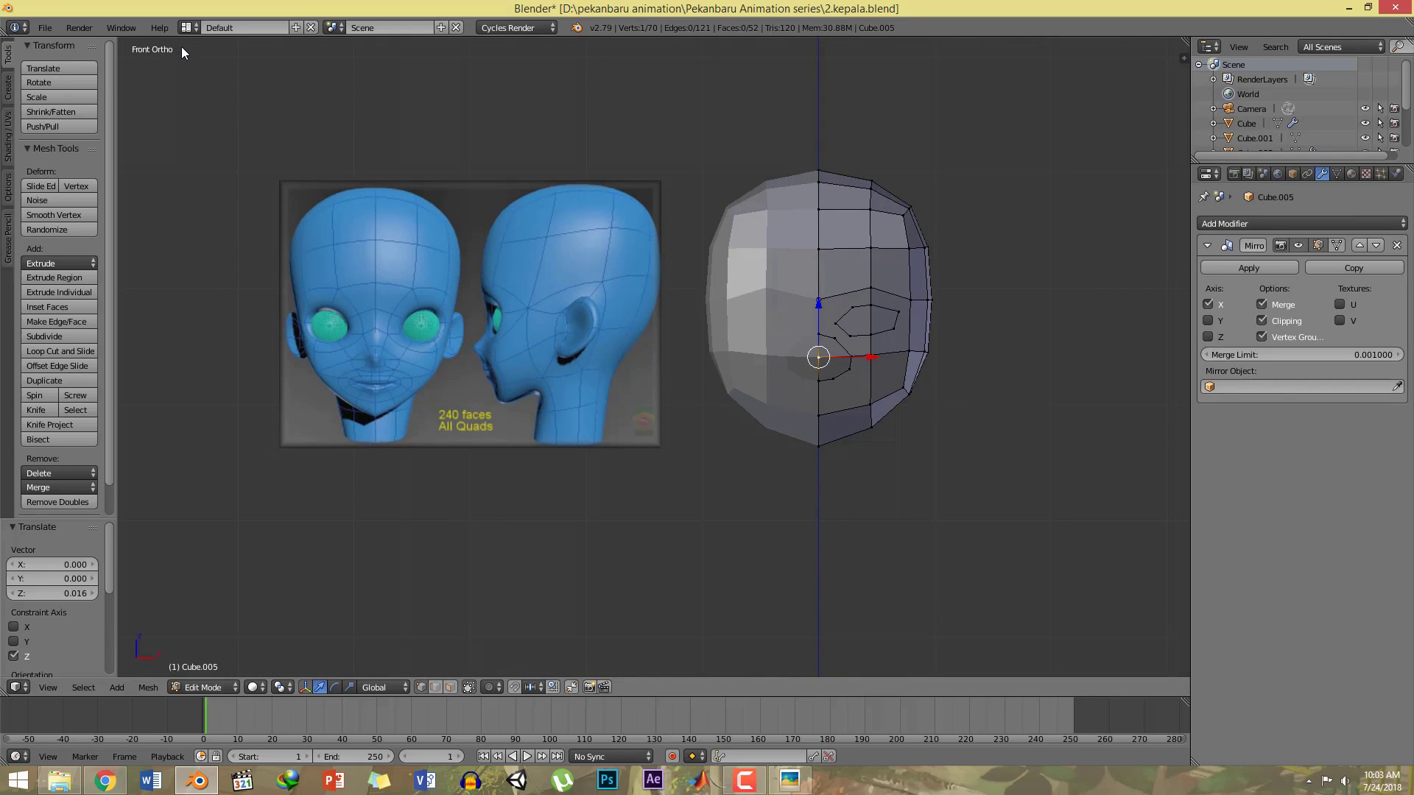
pyautogui.press('KP_5')
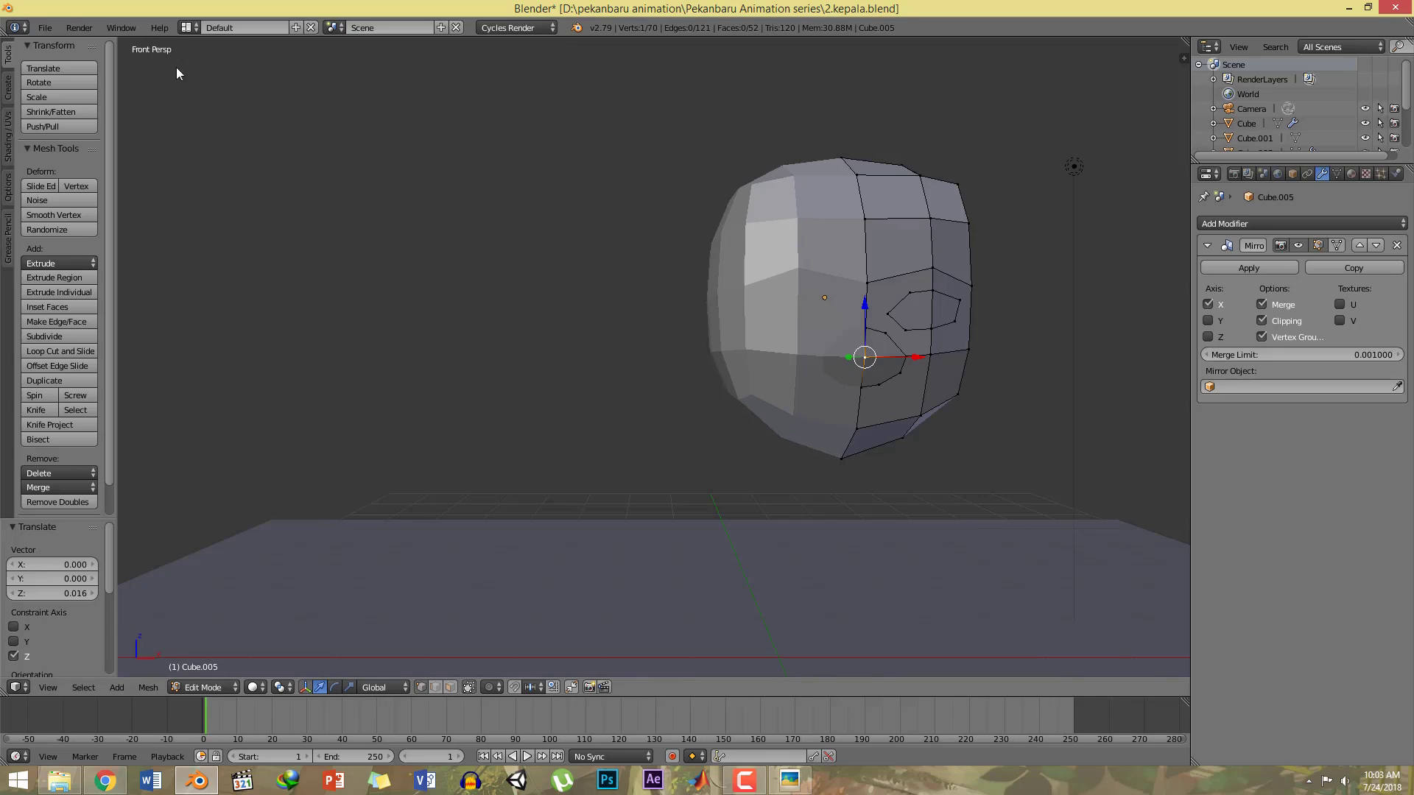
pyautogui.press('KP_5')
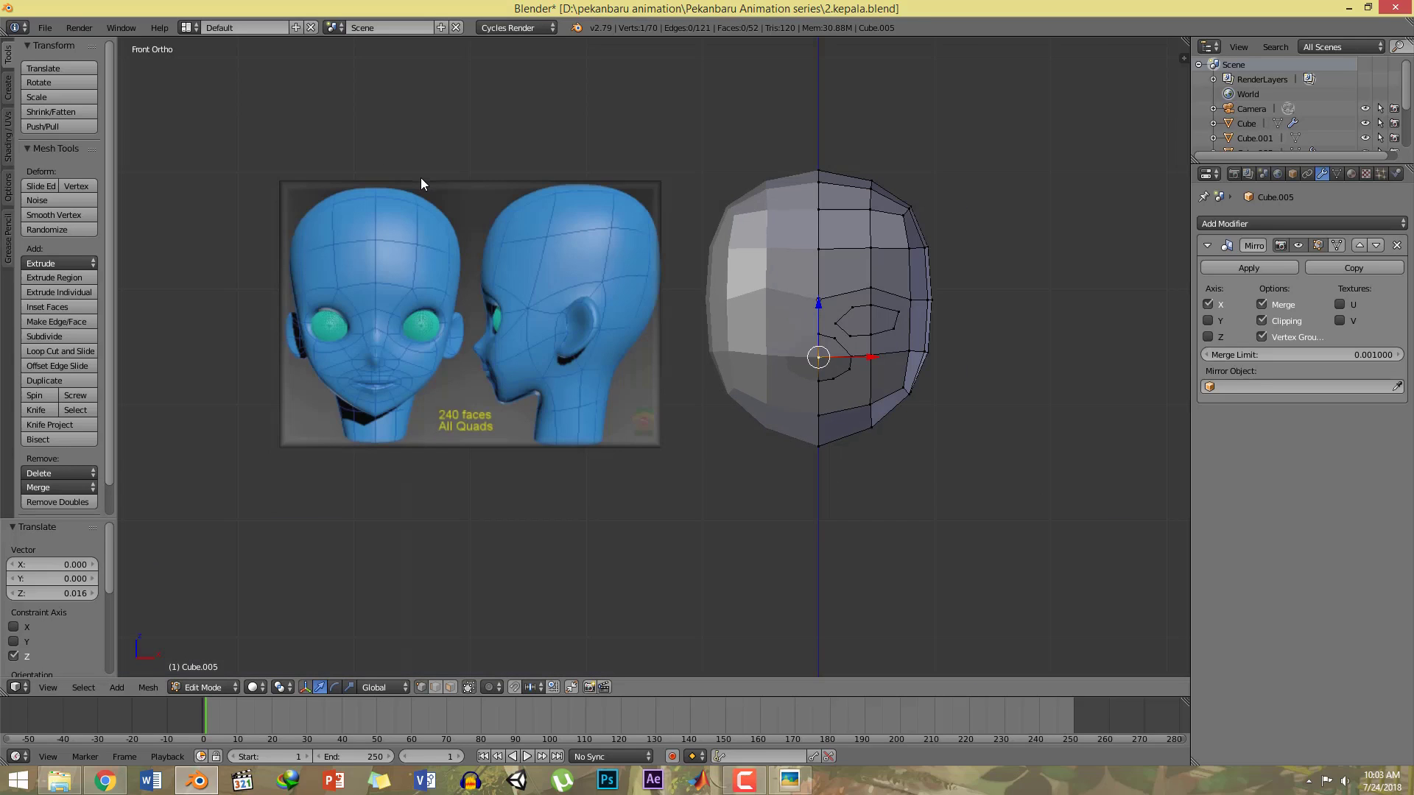
pyautogui.keyDown('ctrl'); pyautogui.moveTo(952, 456); pyautogui.dragTo(955, 337, button='middle'); pyautogui.keyUp('ctrl')
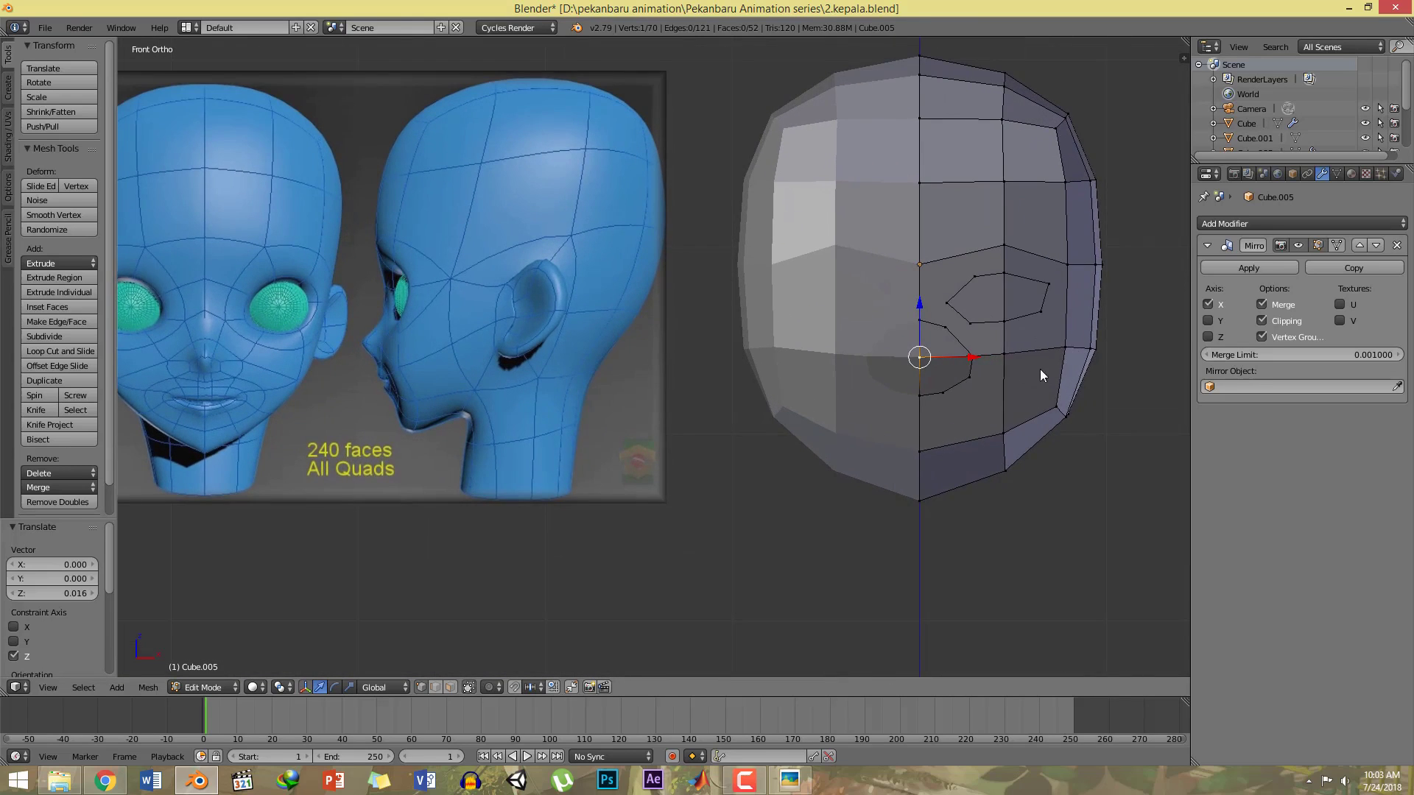
pyautogui.keyDown('shift'); pyautogui.moveTo(1040, 369); pyautogui.dragTo(976, 405, button='middle'); pyautogui.keyUp('shift')
pyautogui.keyDown('shift'); pyautogui.moveTo(895, 428); pyautogui.dragTo(950, 381, button='middle'); pyautogui.keyUp('shift')
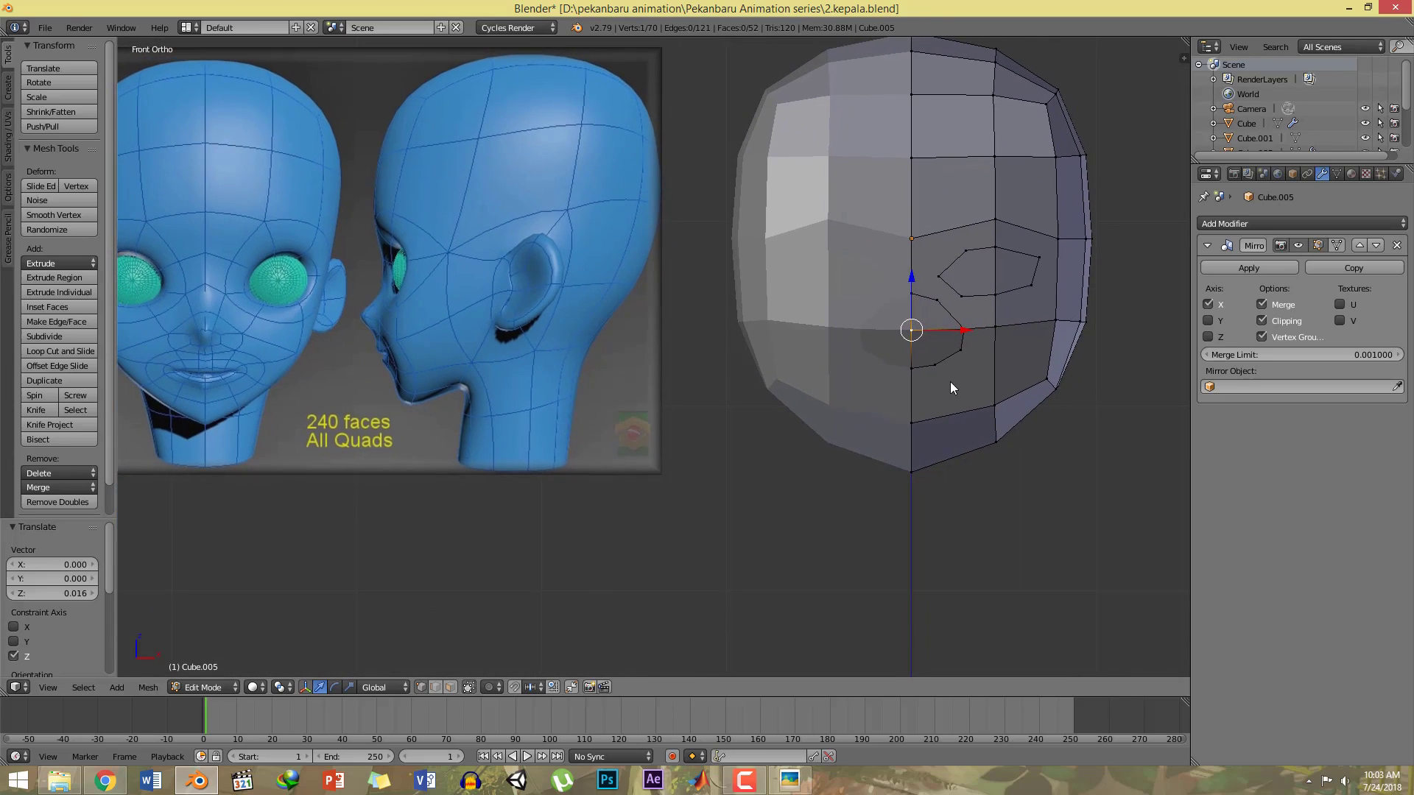
# Step: Knife-cut a narrow half-mouth outline below the nose outline, starting and ending on the centre line, and deselect everything
pyautogui.hotkey('ctrl', 'z')
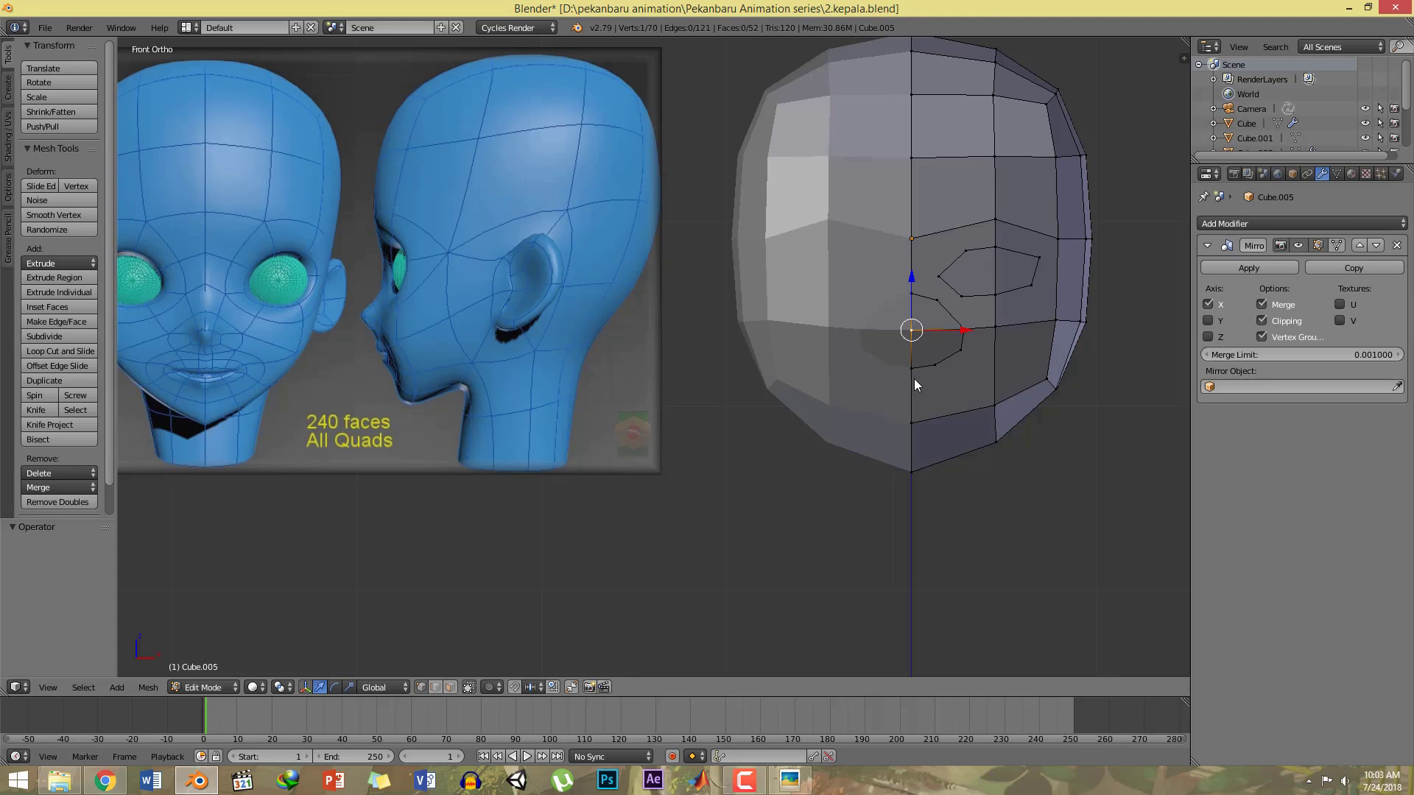
pyautogui.press('k')
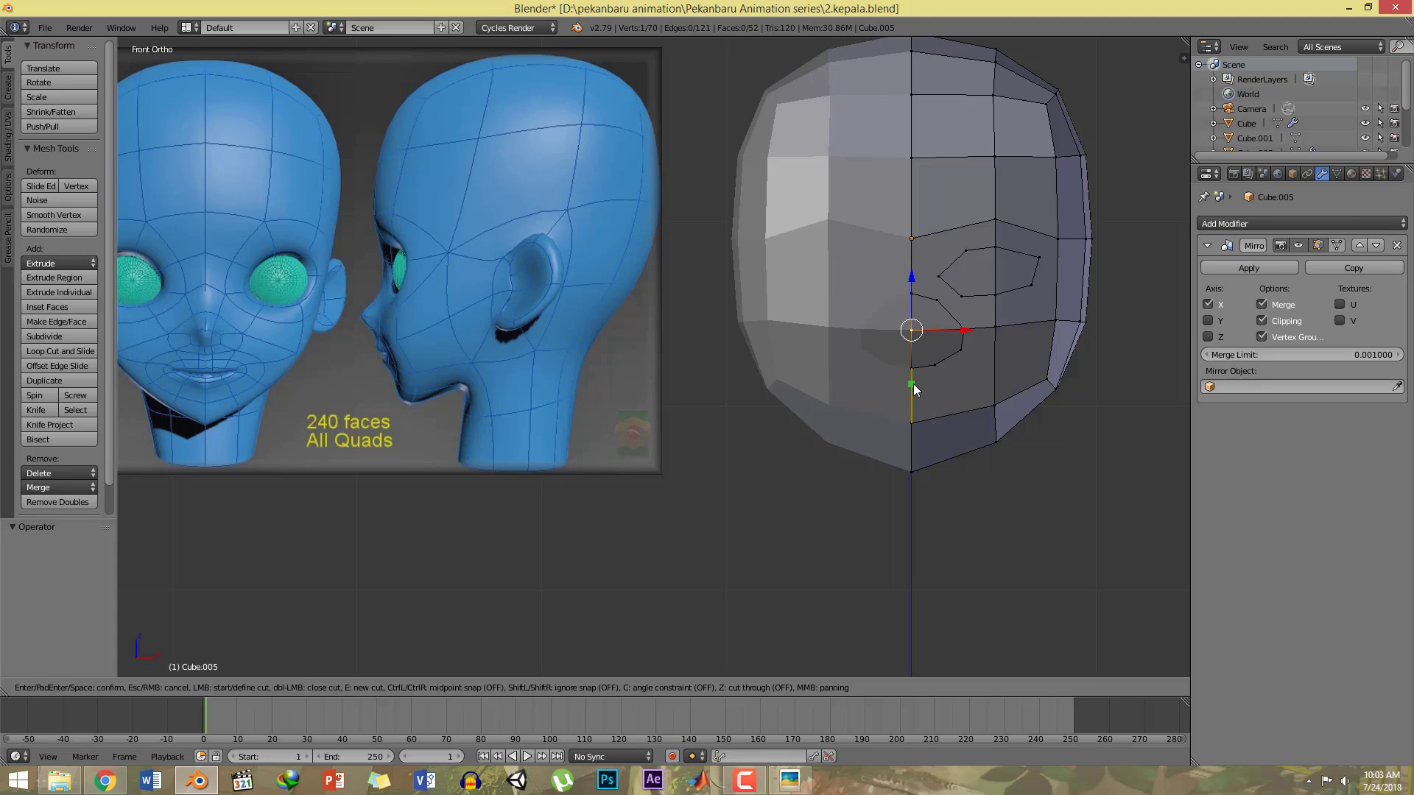
pyautogui.click(974, 387)
pyautogui.click(973, 397)
pyautogui.click(913, 406)
pyautogui.press('Return')
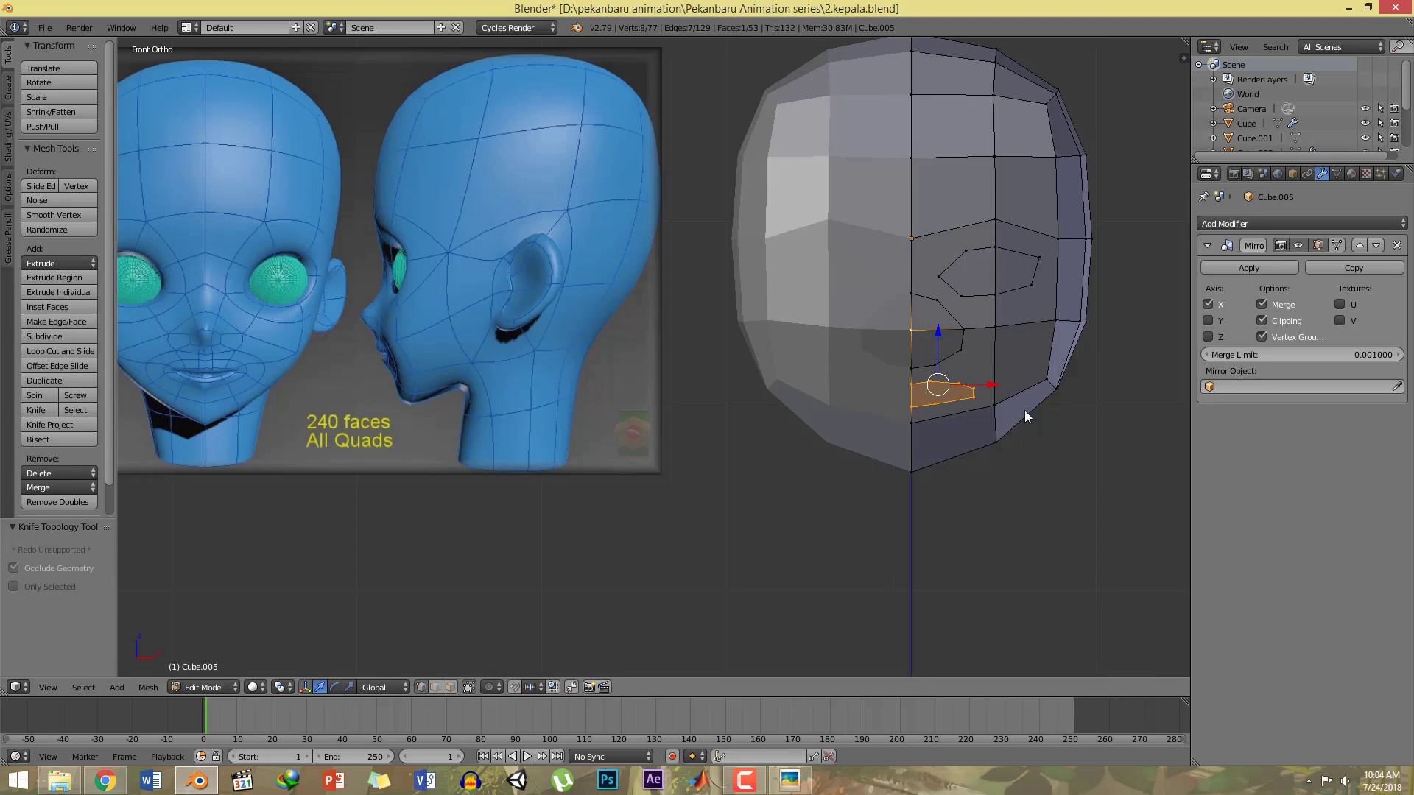
pyautogui.press('a')
# Step: Lower the two front vertices beneath the mouth outline by about 0.107 along Z and save the file
pyautogui.keyDown('shift'); pyautogui.moveTo(1045, 379); pyautogui.dragTo(999, 347, button='middle'); pyautogui.keyUp('shift')
pyautogui.hotkey('ctrl', 's')
pyautogui.rightClick(949, 391)
pyautogui.keyDown('shift'); pyautogui.rightClick(882, 399); pyautogui.keyUp('shift')
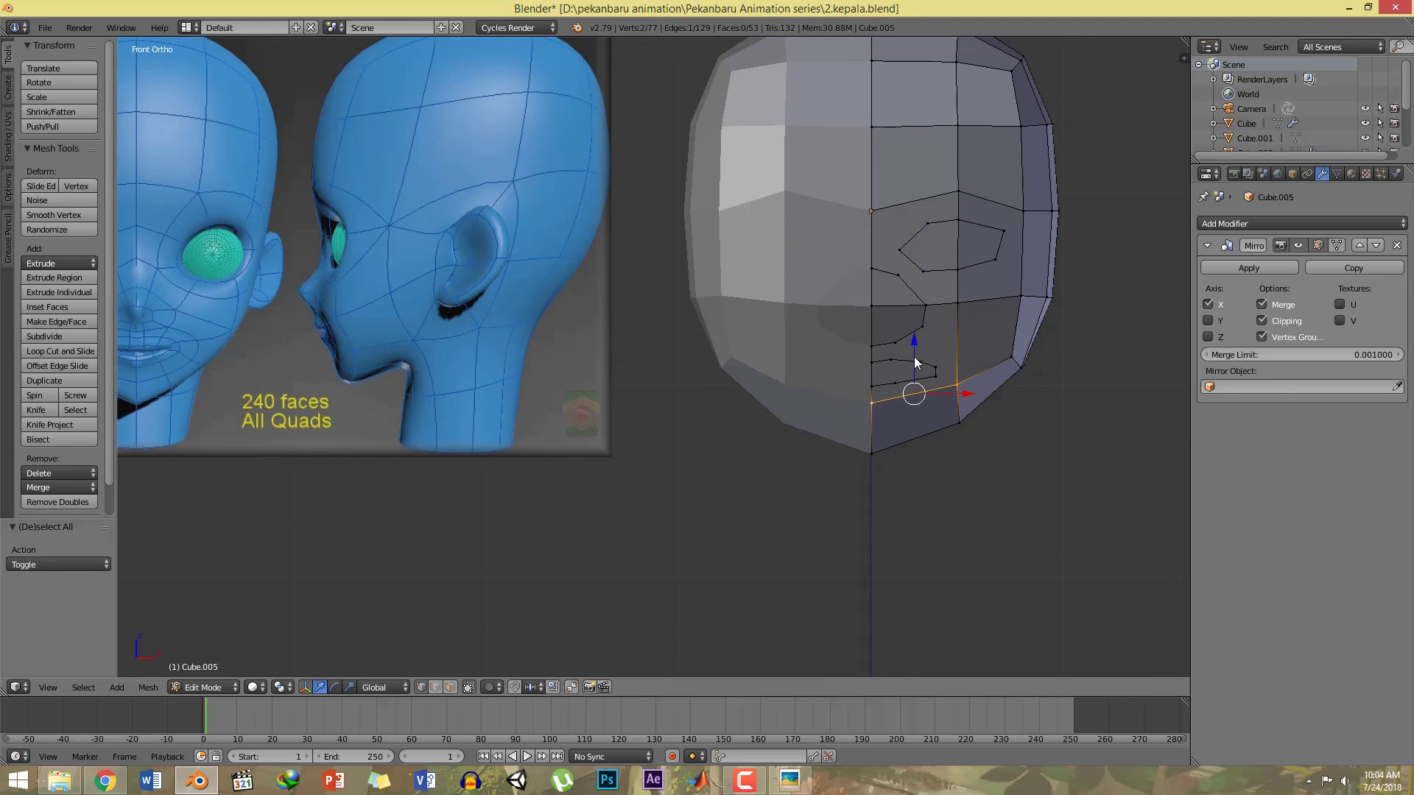
pyautogui.moveTo(914, 358); pyautogui.dragTo(914, 377)
pyautogui.hotkey('ctrl', 's')
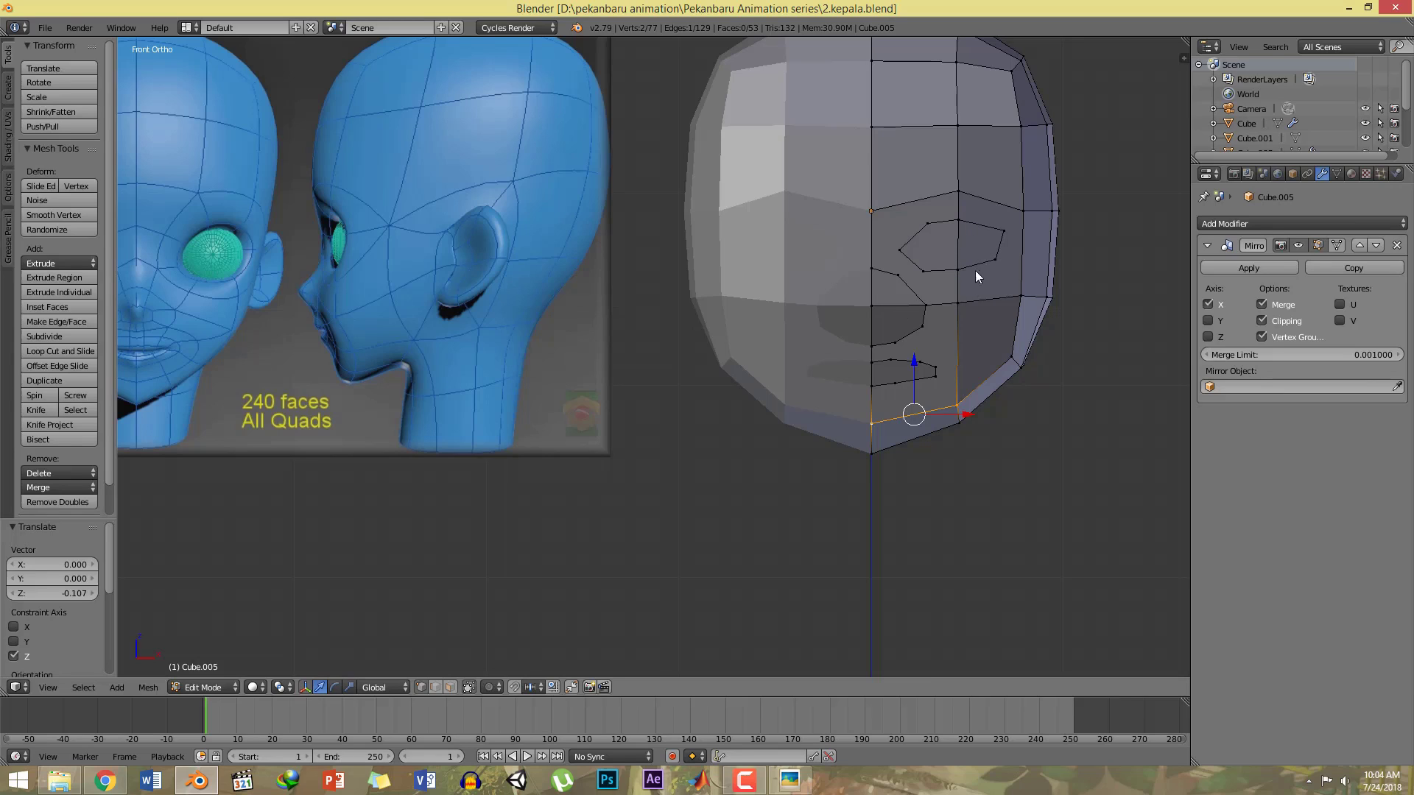
# Step: Knife-cut edges linking the eye outline's upper inner corner to the edge row above and its upper outer corner to the side vertex
pyautogui.press('k')
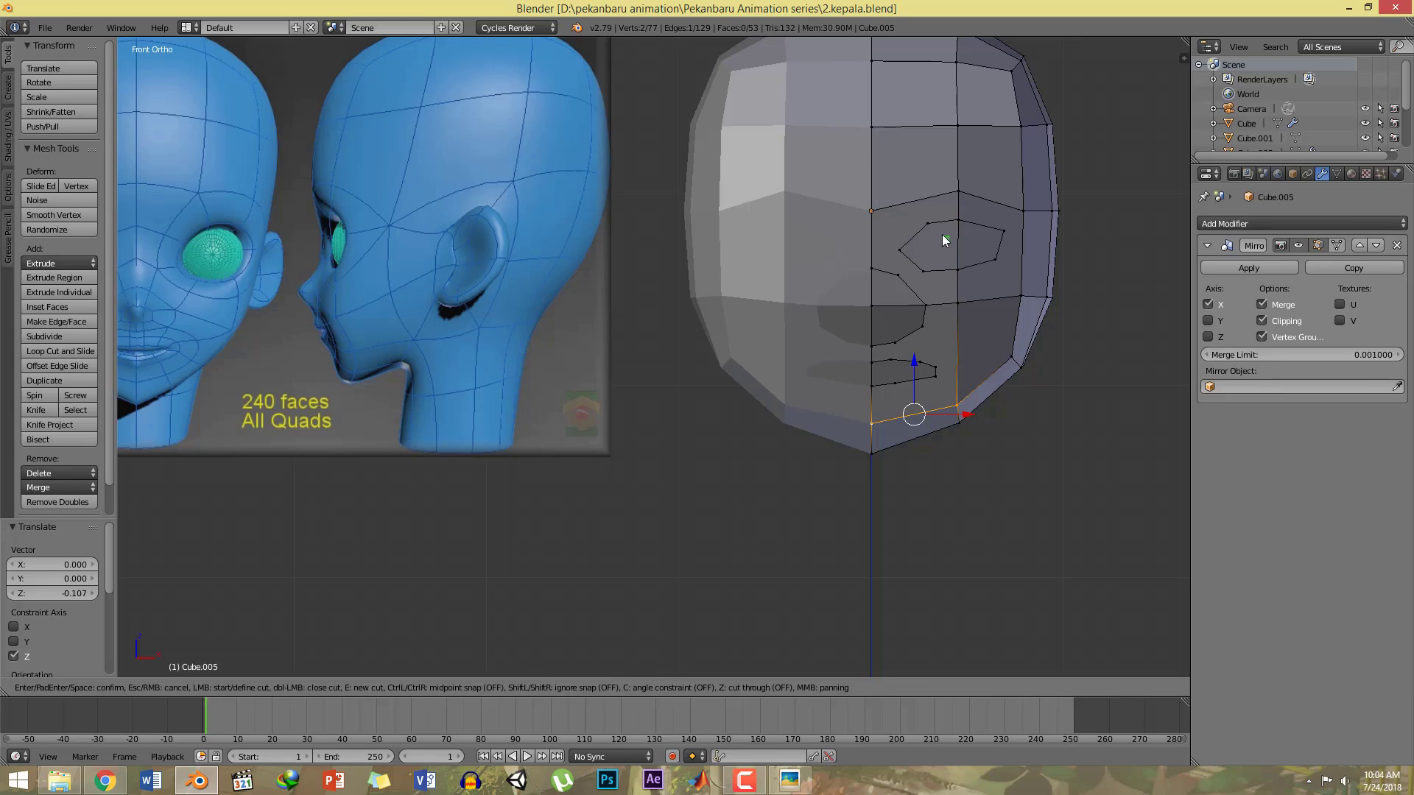
pyautogui.click(913, 203)
pyautogui.press('Return')
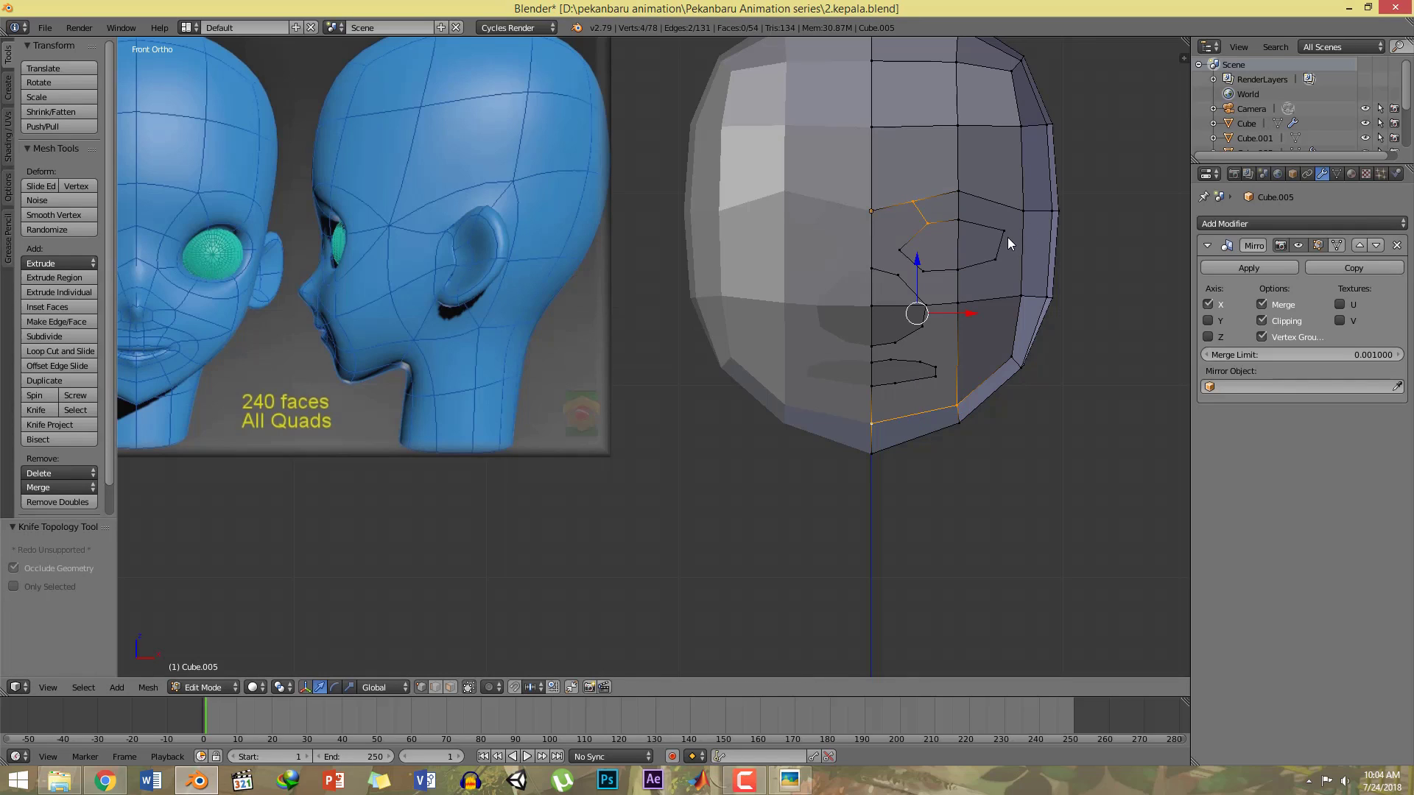
pyautogui.press('k')
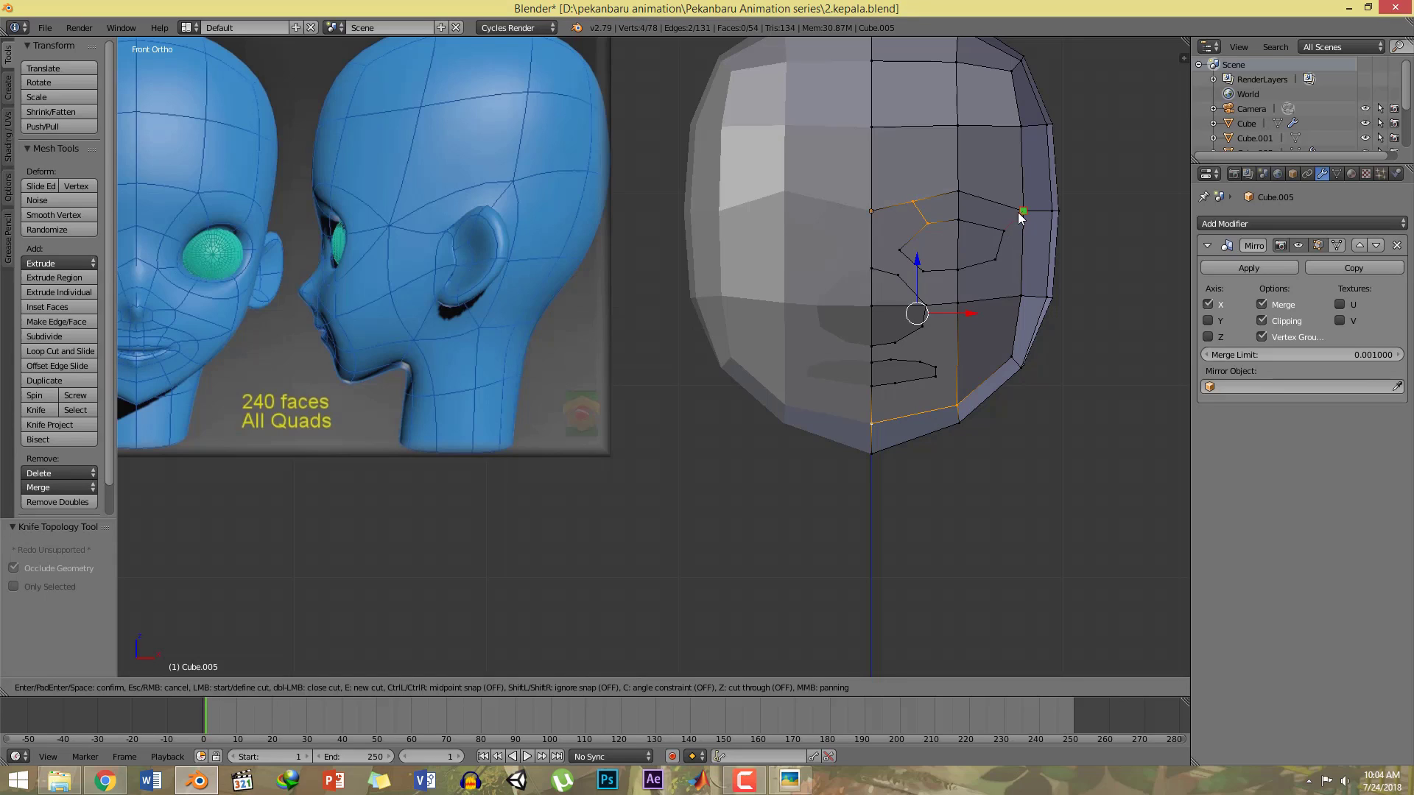
pyautogui.press('Return')
pyautogui.press('a')
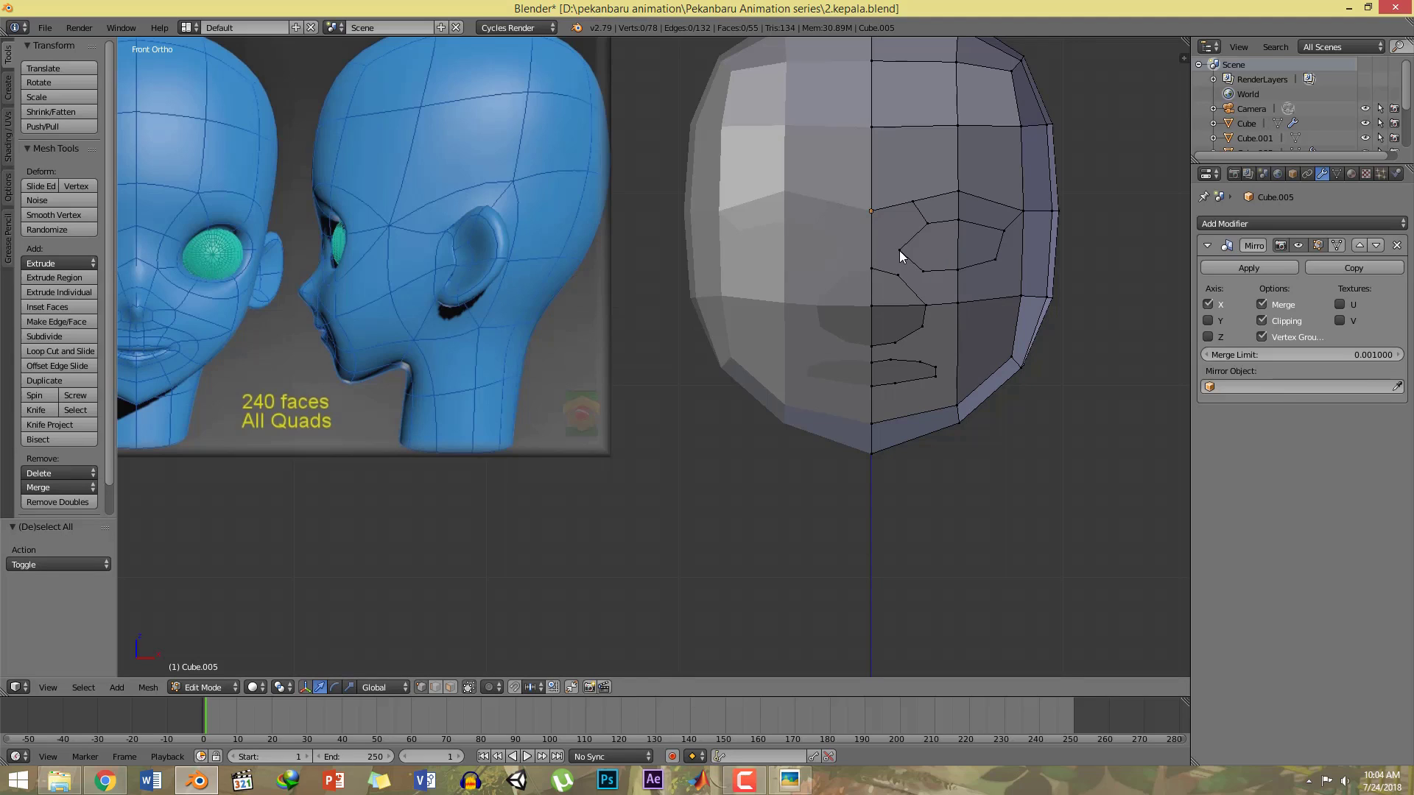
# Step: Knife-cut edges from the inner eye corner to the centre line and from the lower outer eye corner to the side vertex below
pyautogui.press('k')
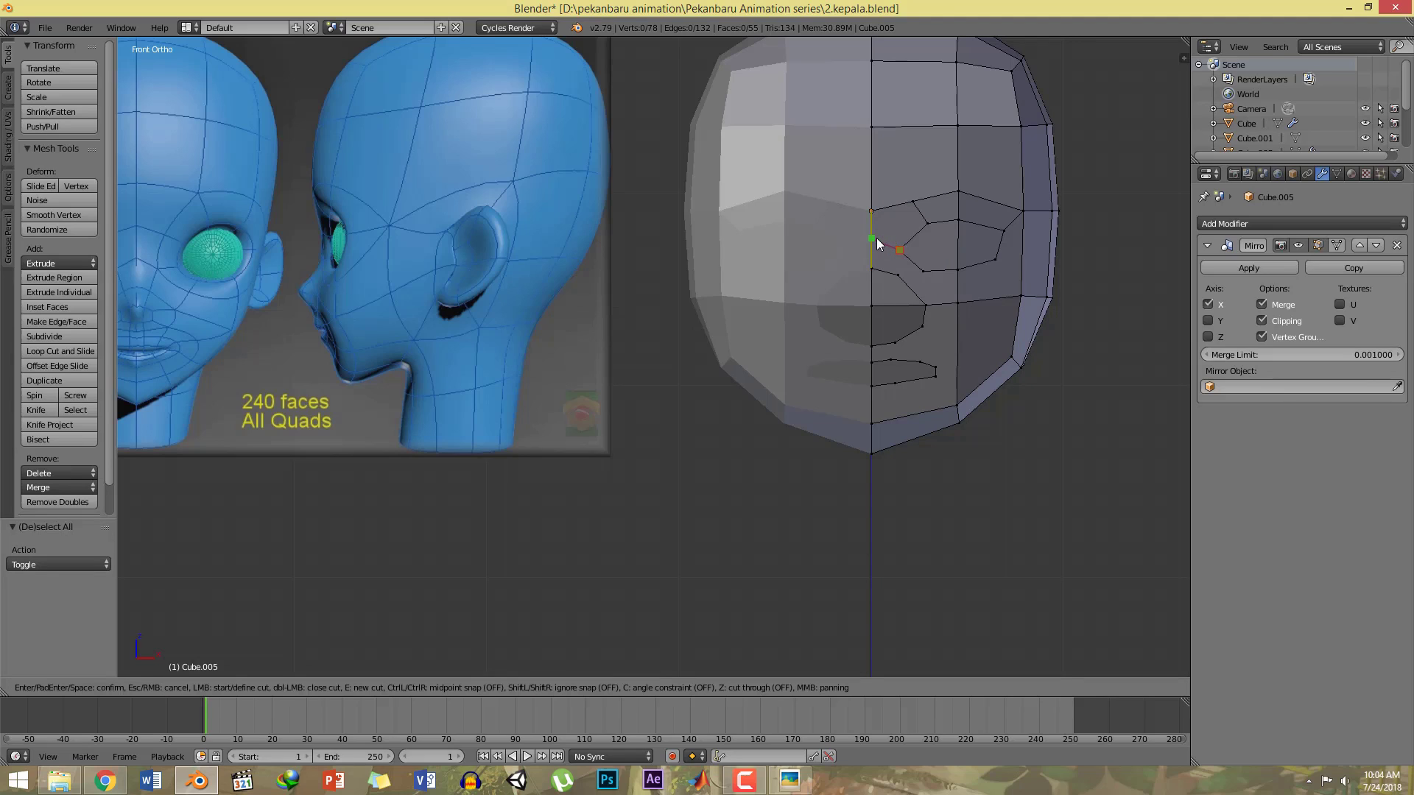
pyautogui.click(877, 243)
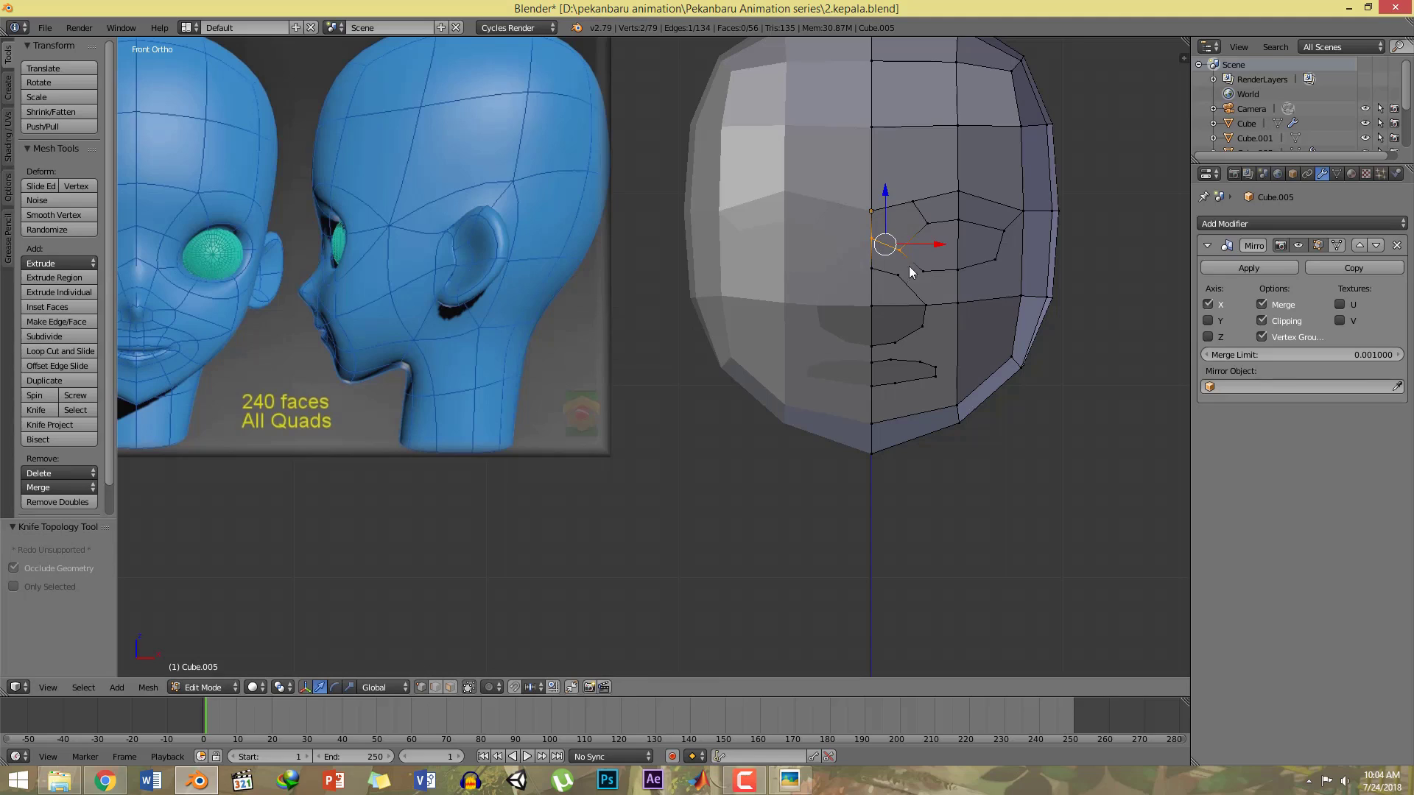
pyautogui.press('k')
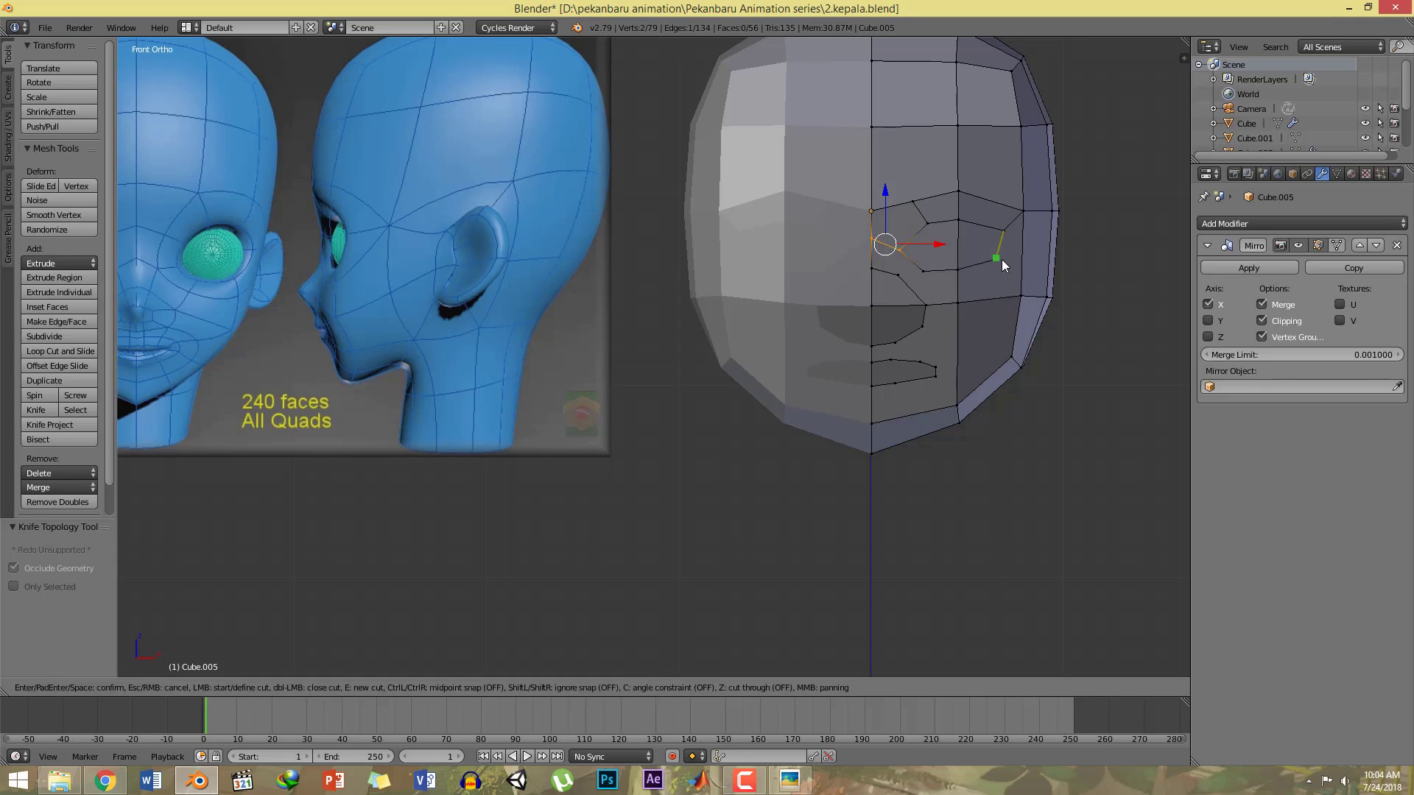
pyautogui.click(996, 259)
pyautogui.click(1020, 296)
pyautogui.press('Return')
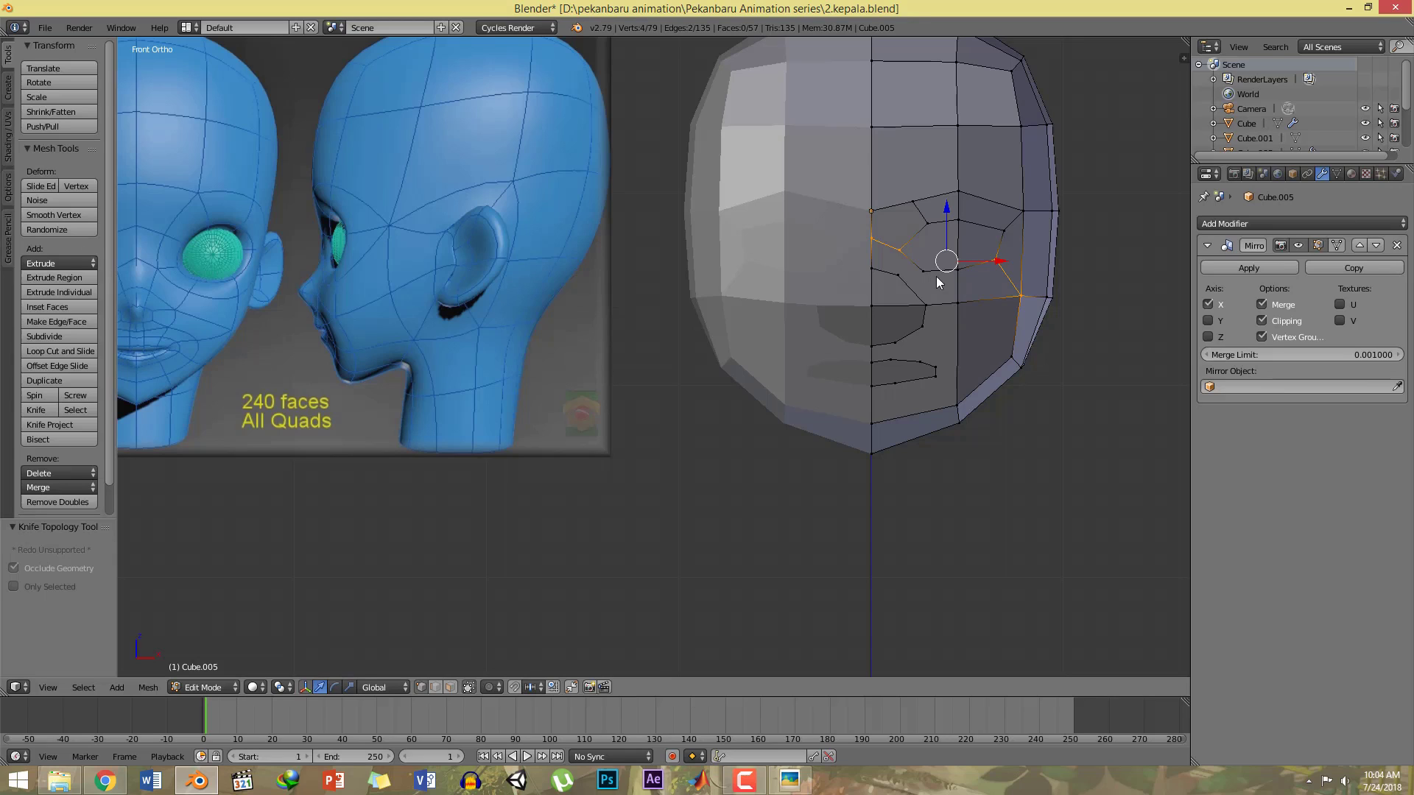
# Step: Knife-cut edges joining the lower inner eye vertex and the inner eye corner to the nose outline, and deselect everything
pyautogui.press('k')
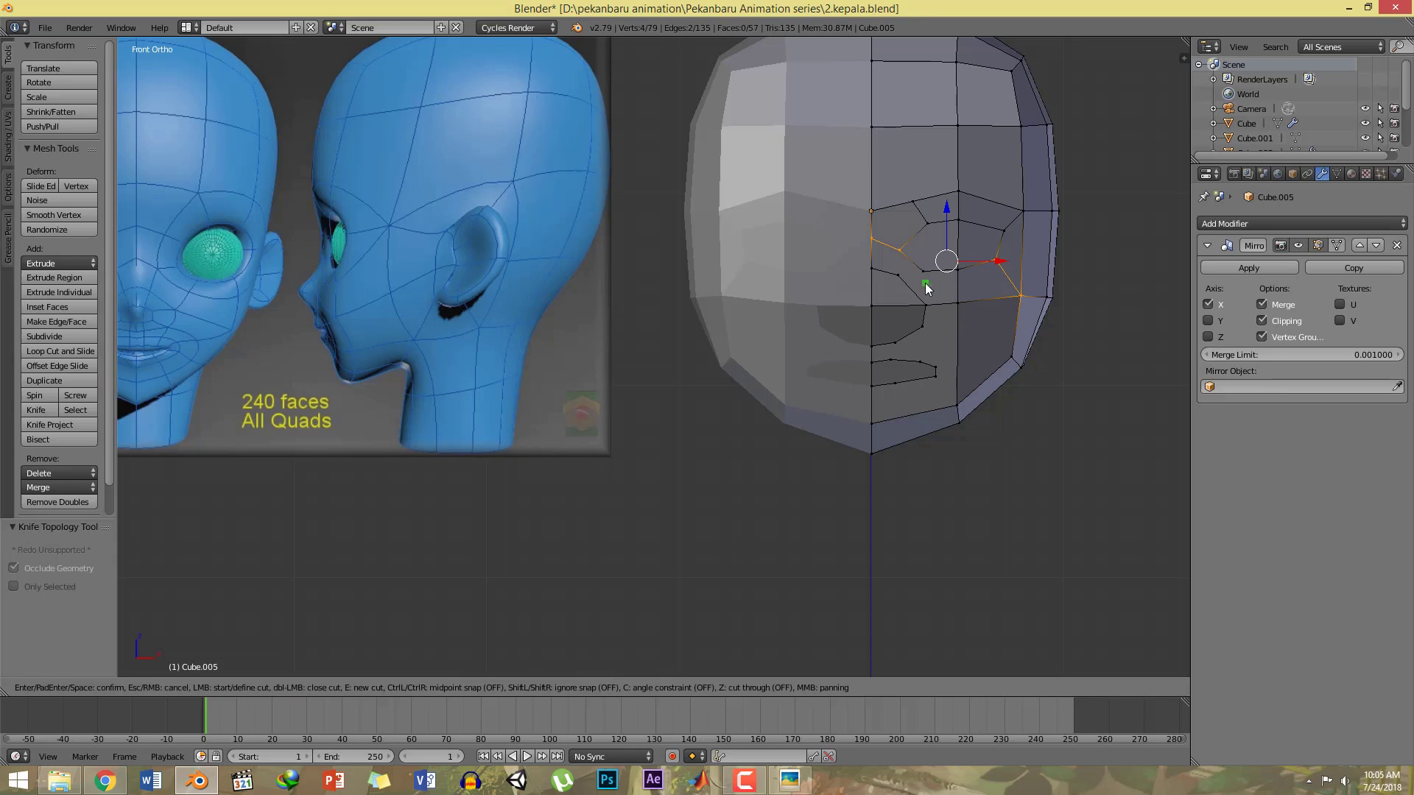
pyautogui.click(926, 304)
pyautogui.press('Return')
pyautogui.keyDown('shift'); pyautogui.moveTo(934, 259); pyautogui.dragTo(951, 272, button='middle'); pyautogui.keyUp('shift')
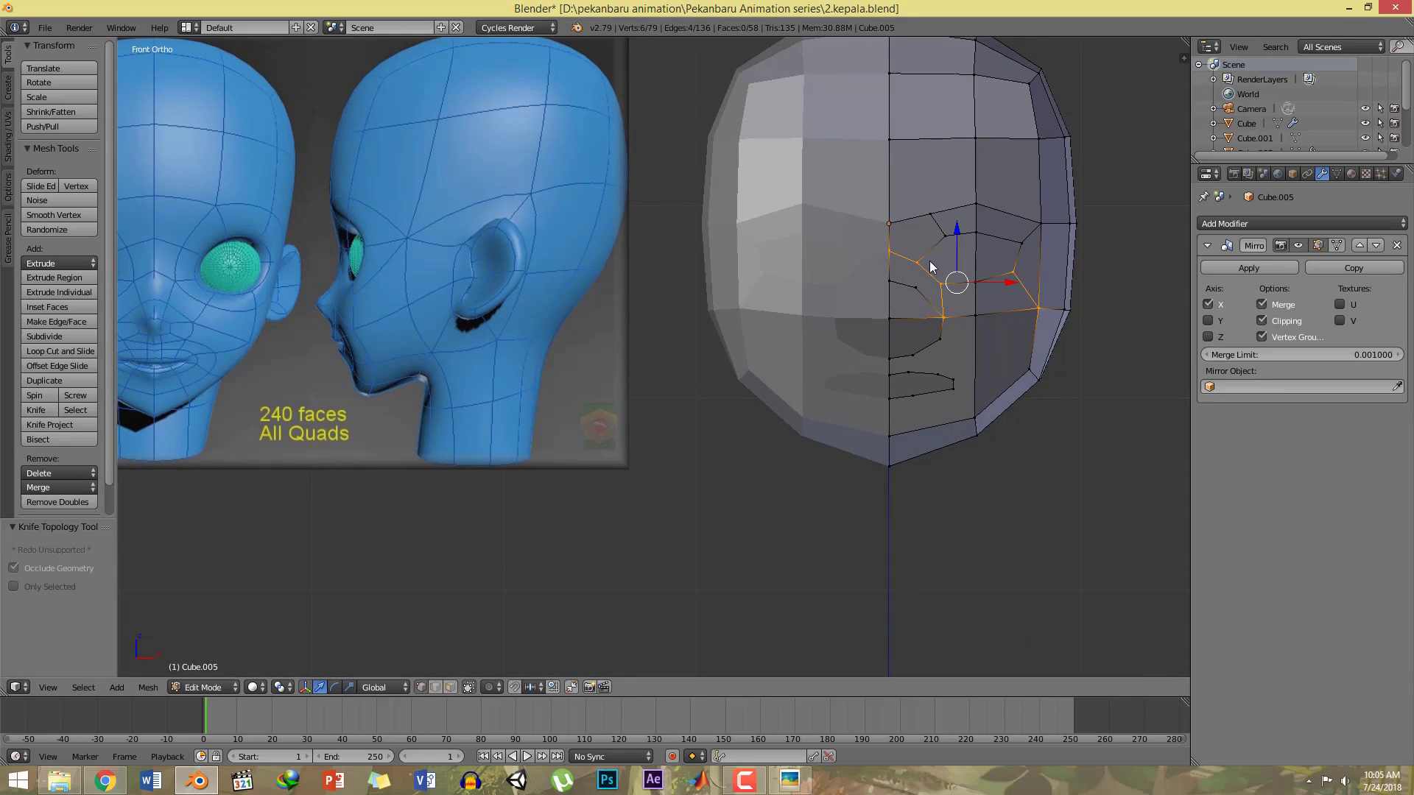
pyautogui.press('k')
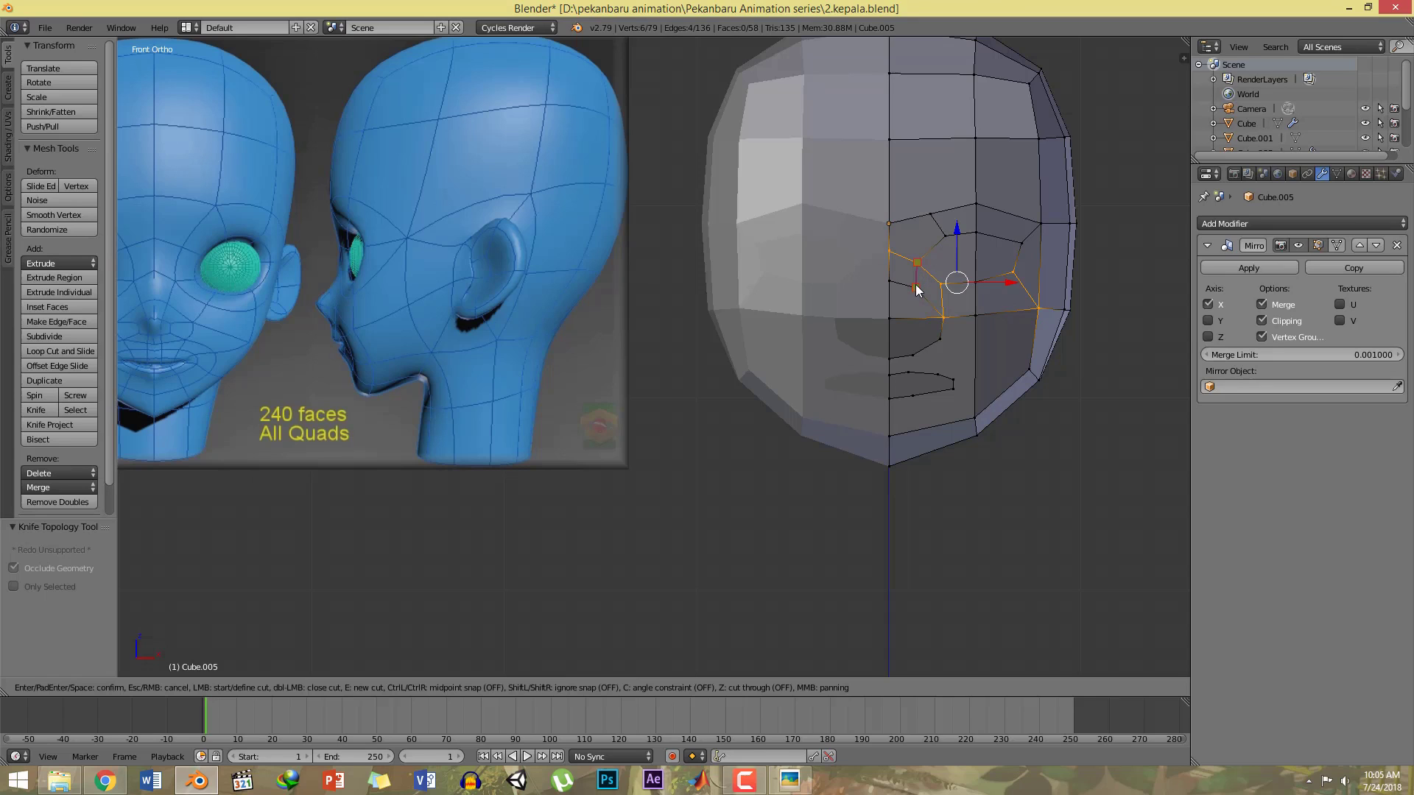
pyautogui.click(916, 286)
pyautogui.press('Return')
pyautogui.keyDown('shift'); pyautogui.moveTo(976, 286); pyautogui.dragTo(1012, 281, button='middle'); pyautogui.keyUp('shift')
pyautogui.press('s')
pyautogui.rightClick(1003, 268)
pyautogui.press('a')
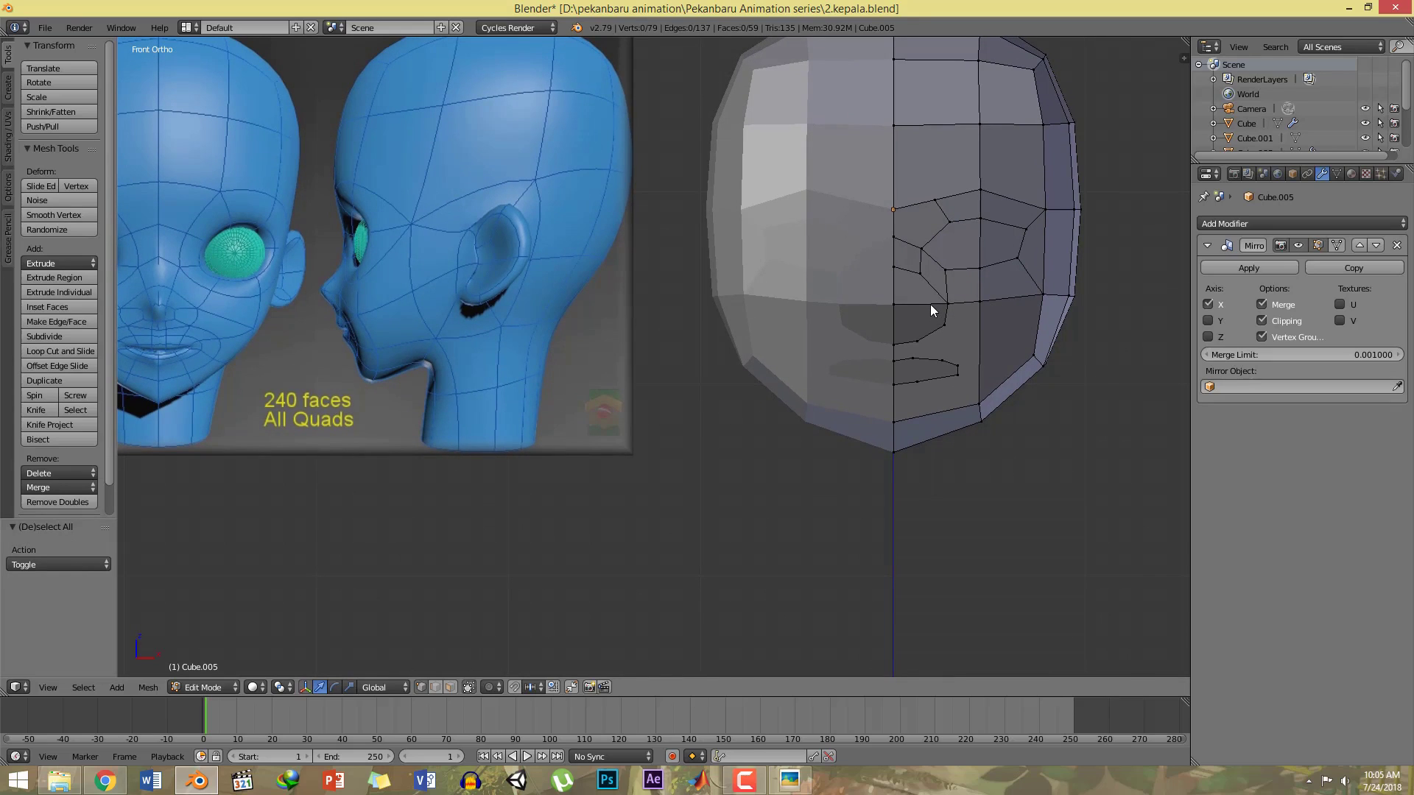
# Step: Delete the two faces enclosed by the nose outline
pyautogui.keyDown('shift'); pyautogui.moveTo(931, 305); pyautogui.dragTo(930, 309, button='middle'); pyautogui.keyUp('shift')
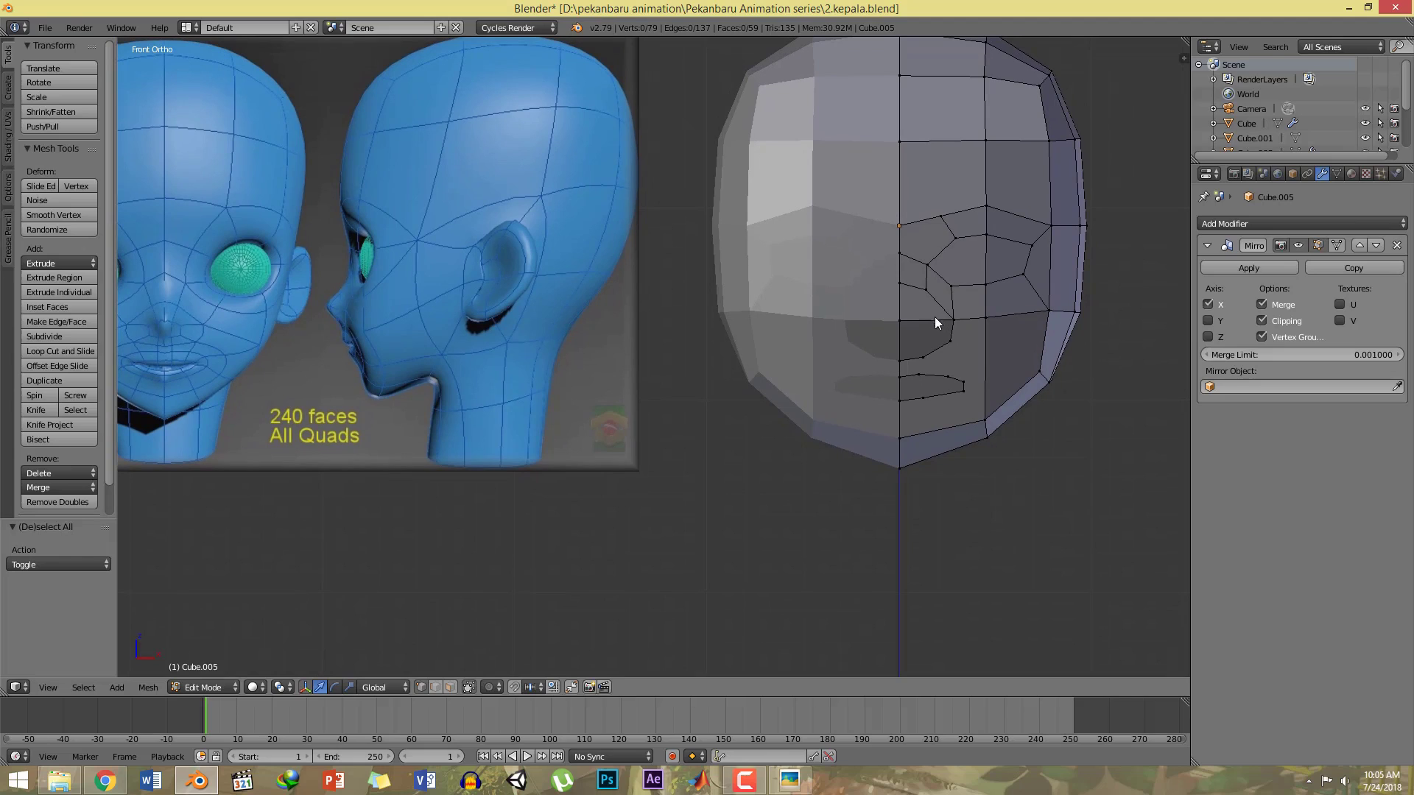
pyautogui.hotkey('ctrl', 'Tab')
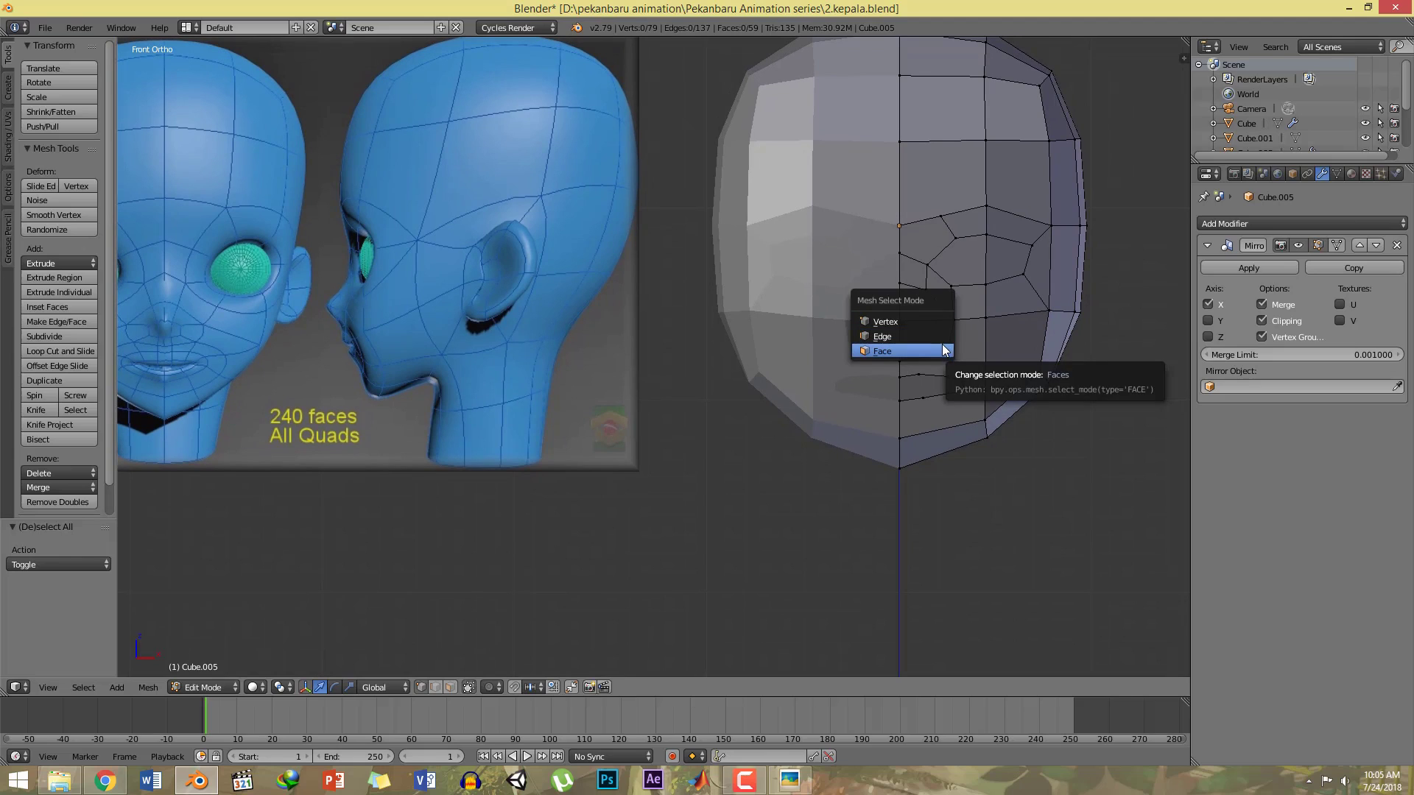
pyautogui.click(930, 226)
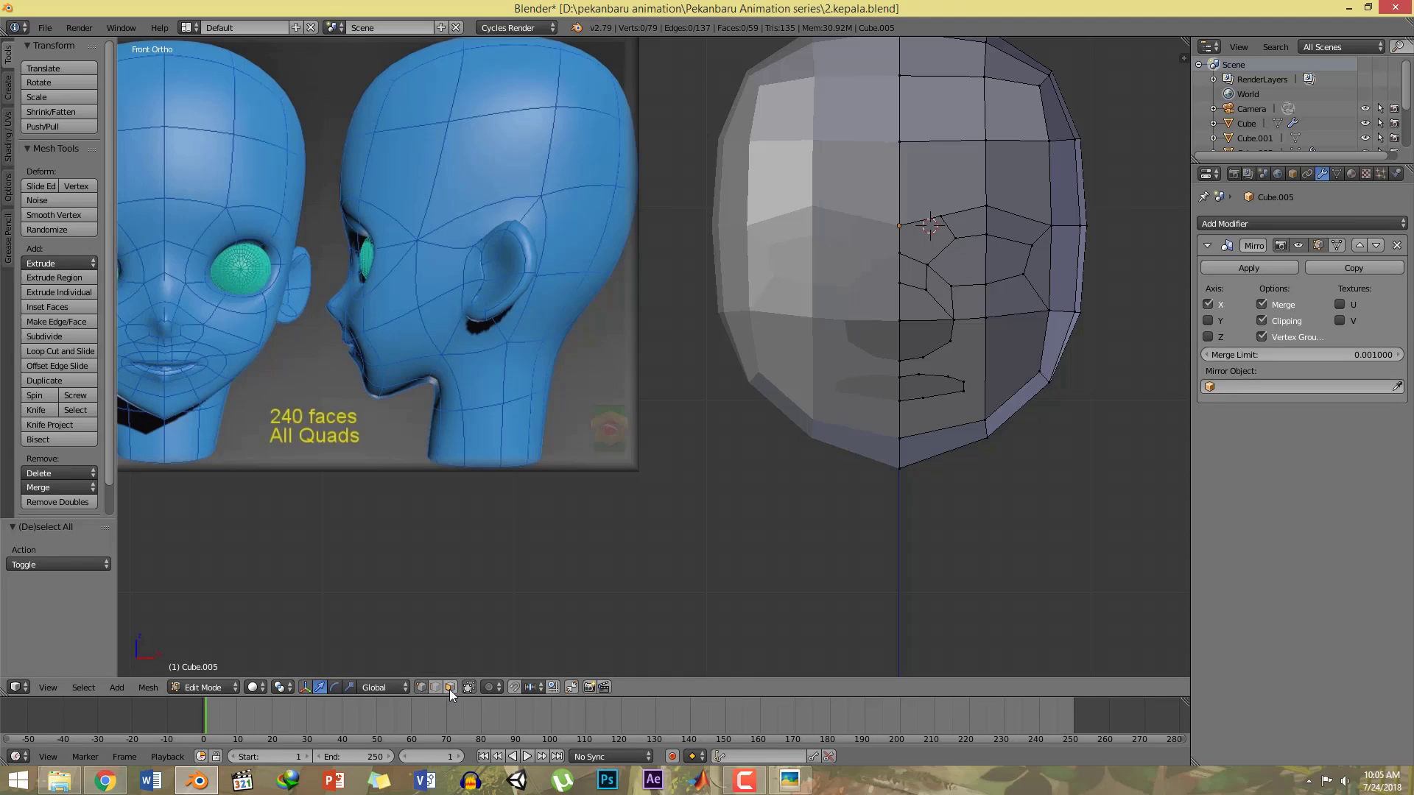
pyautogui.hotkey('ctrl', 'Tab')
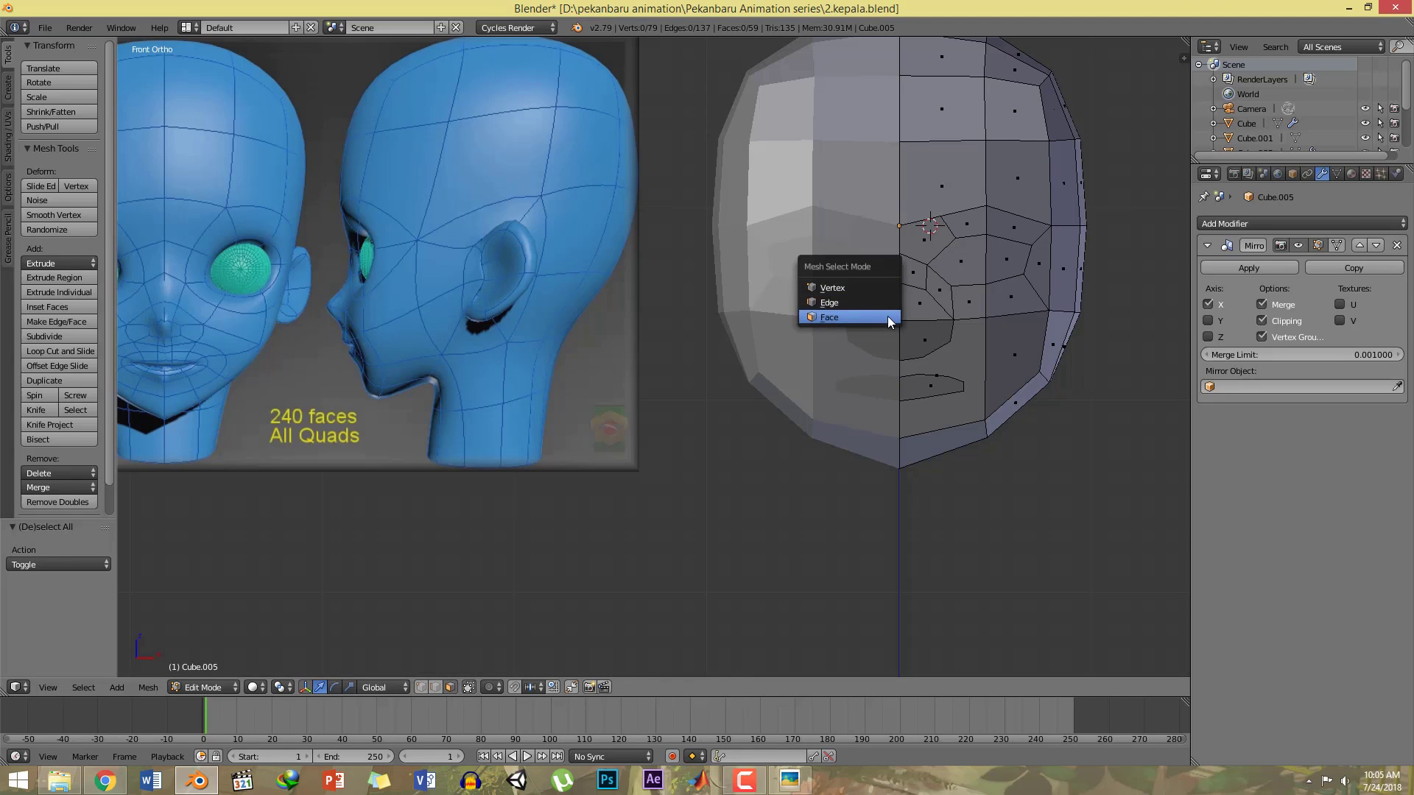
pyautogui.click(887, 316)
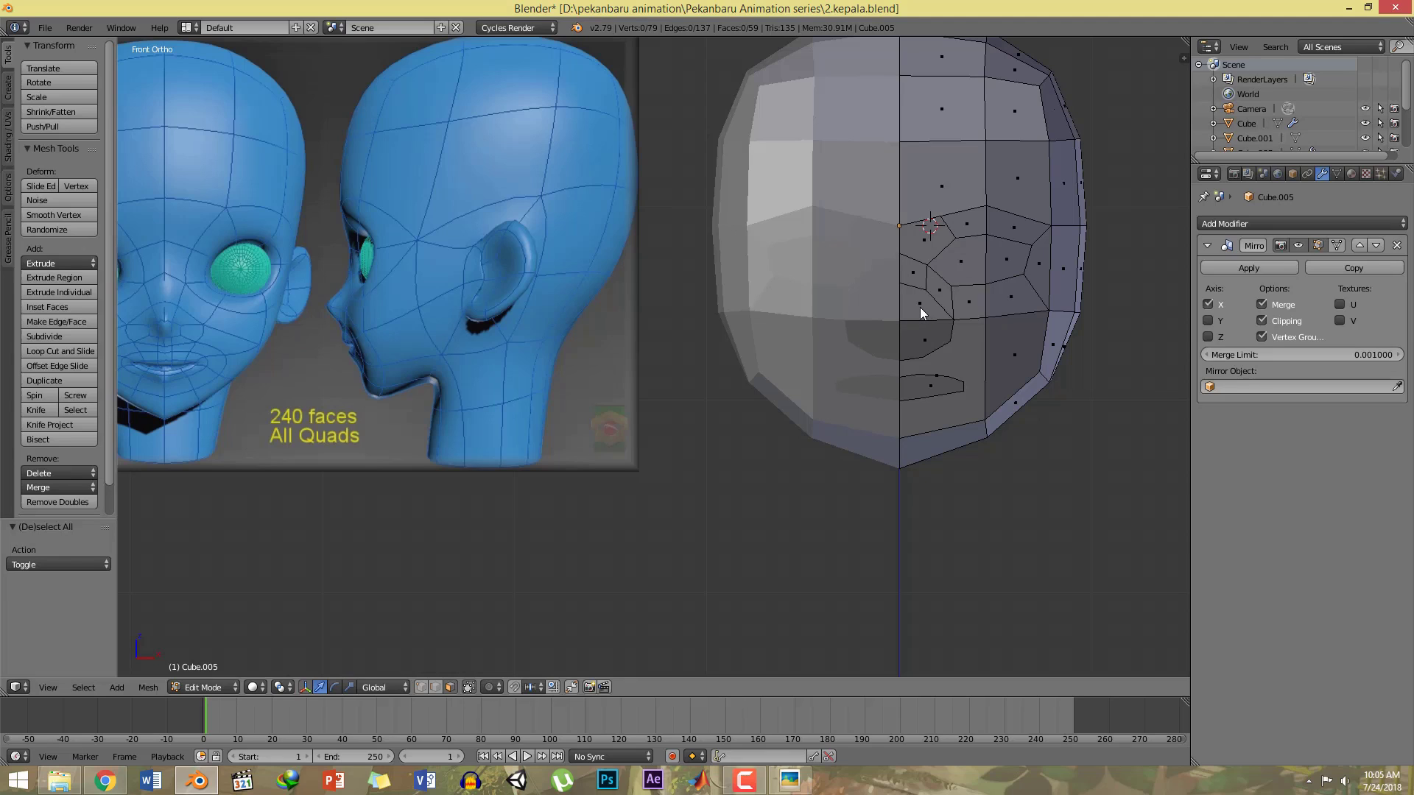
pyautogui.click(921, 307)
pyautogui.keyDown('shift'); pyautogui.click(924, 335); pyautogui.keyUp('shift')
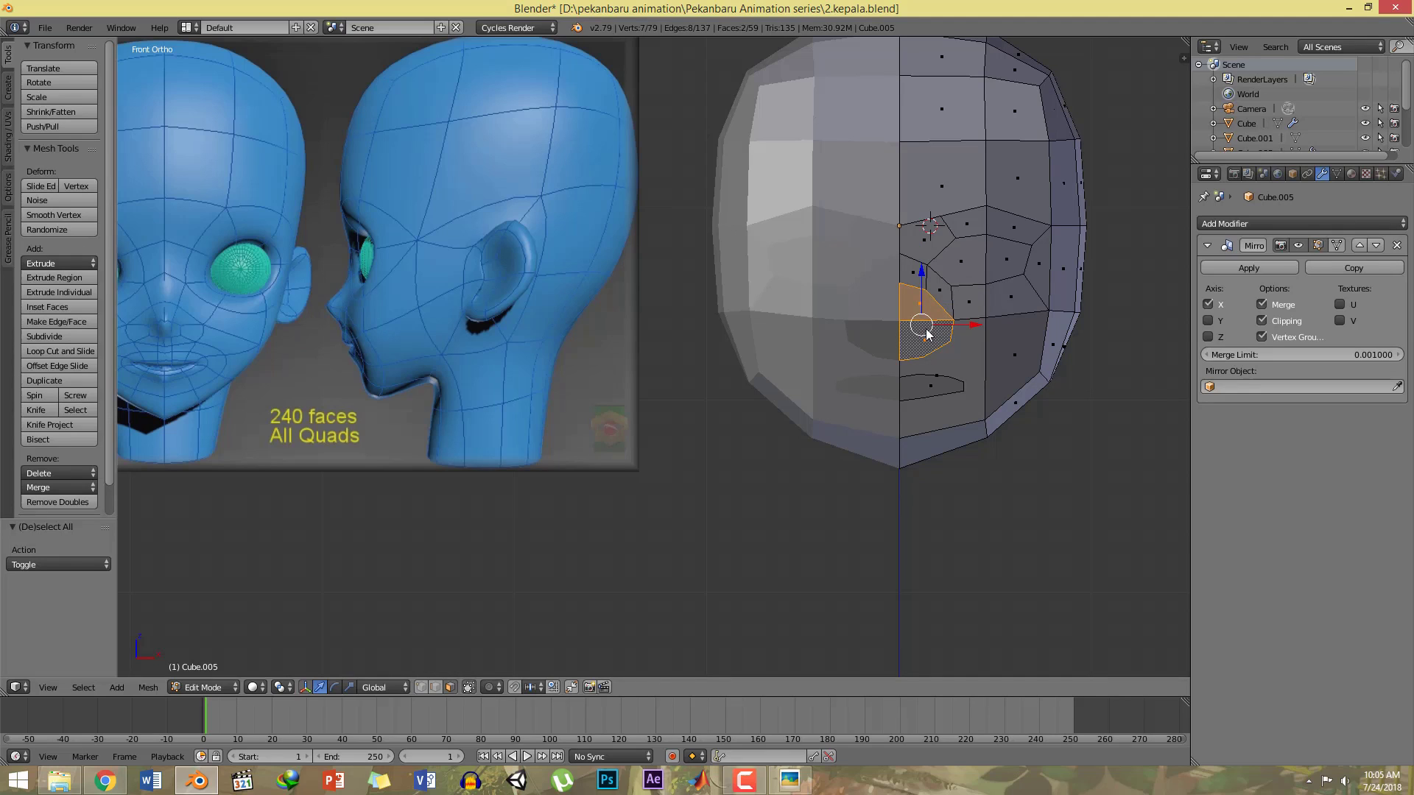
pyautogui.press('x')
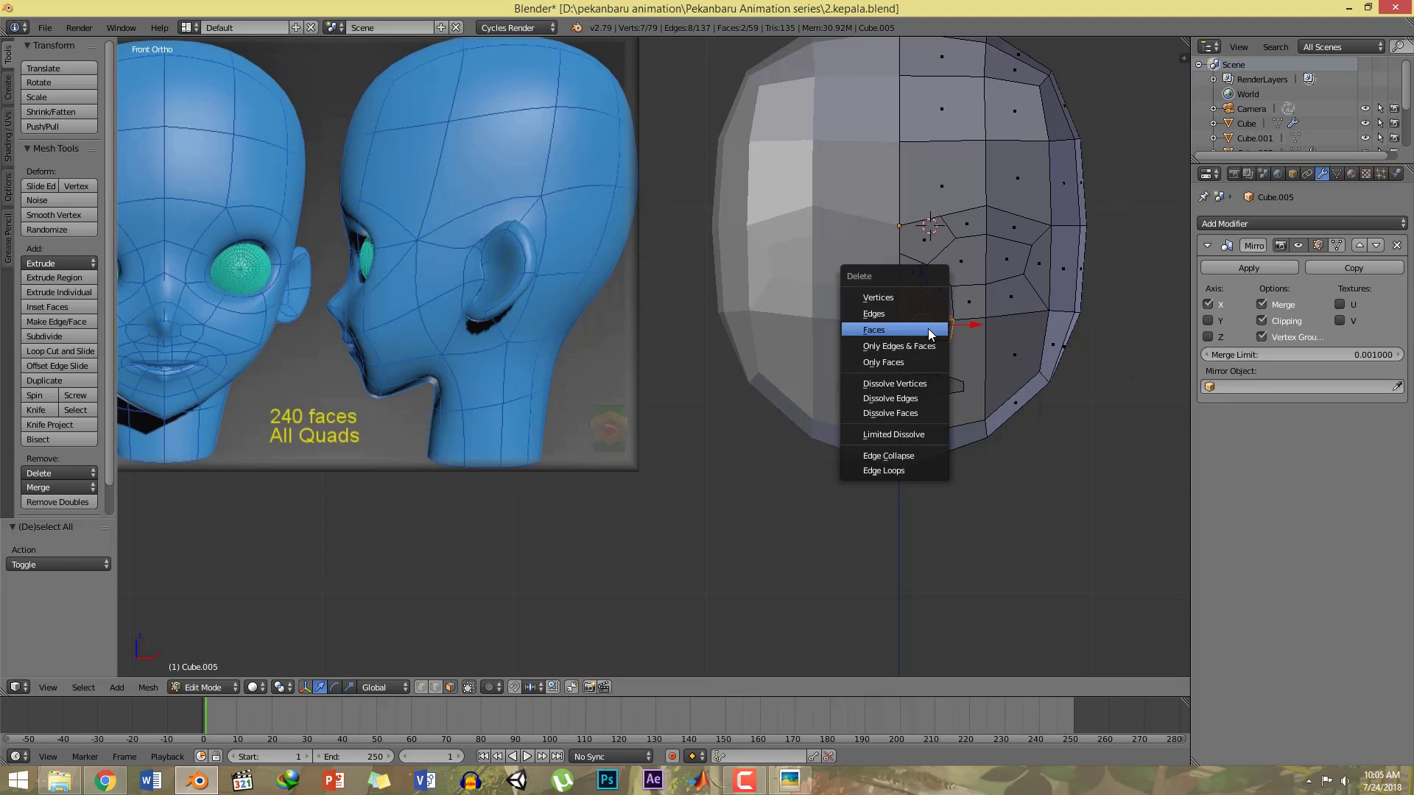
pyautogui.click(928, 331)
pyautogui.hotkey('ctrl', 'z')
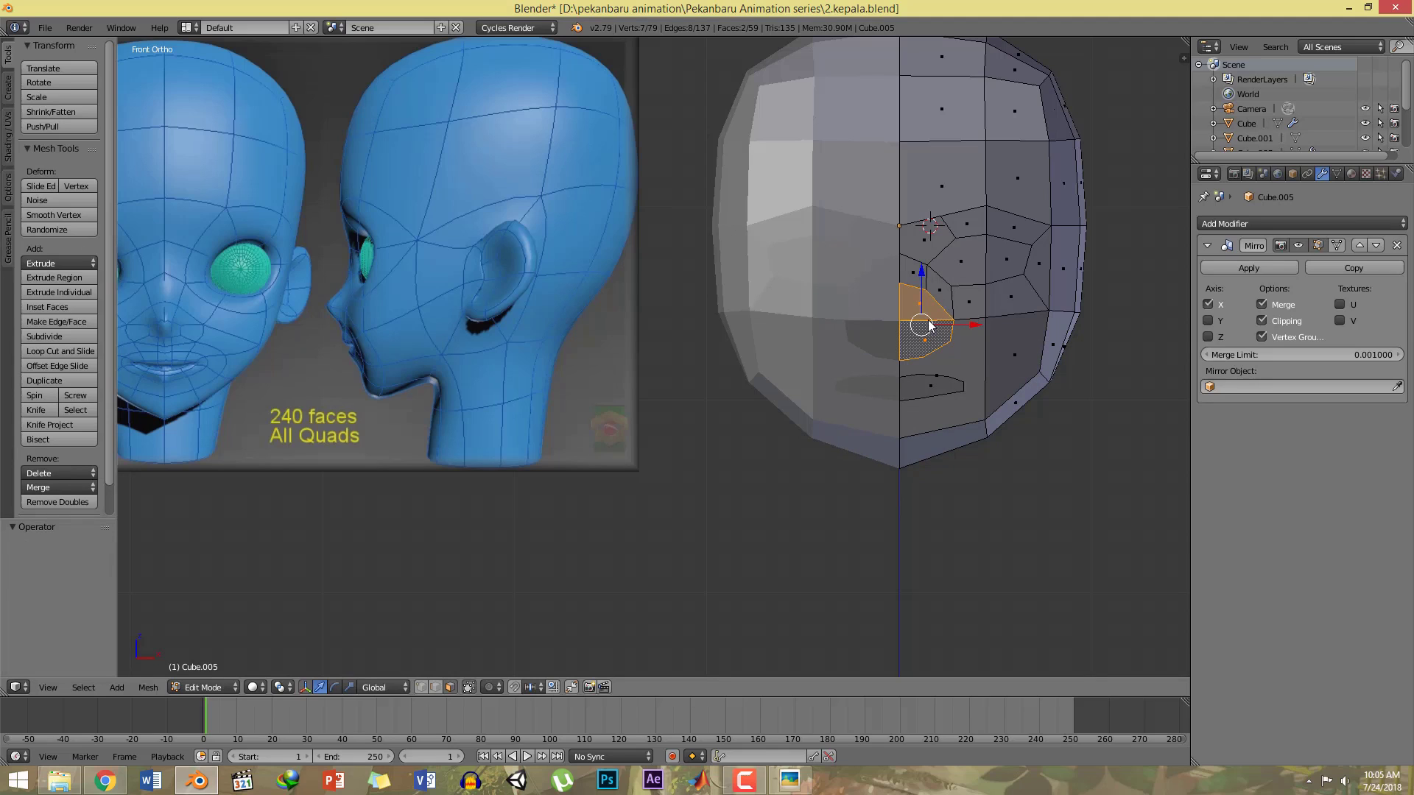
pyautogui.press('x')
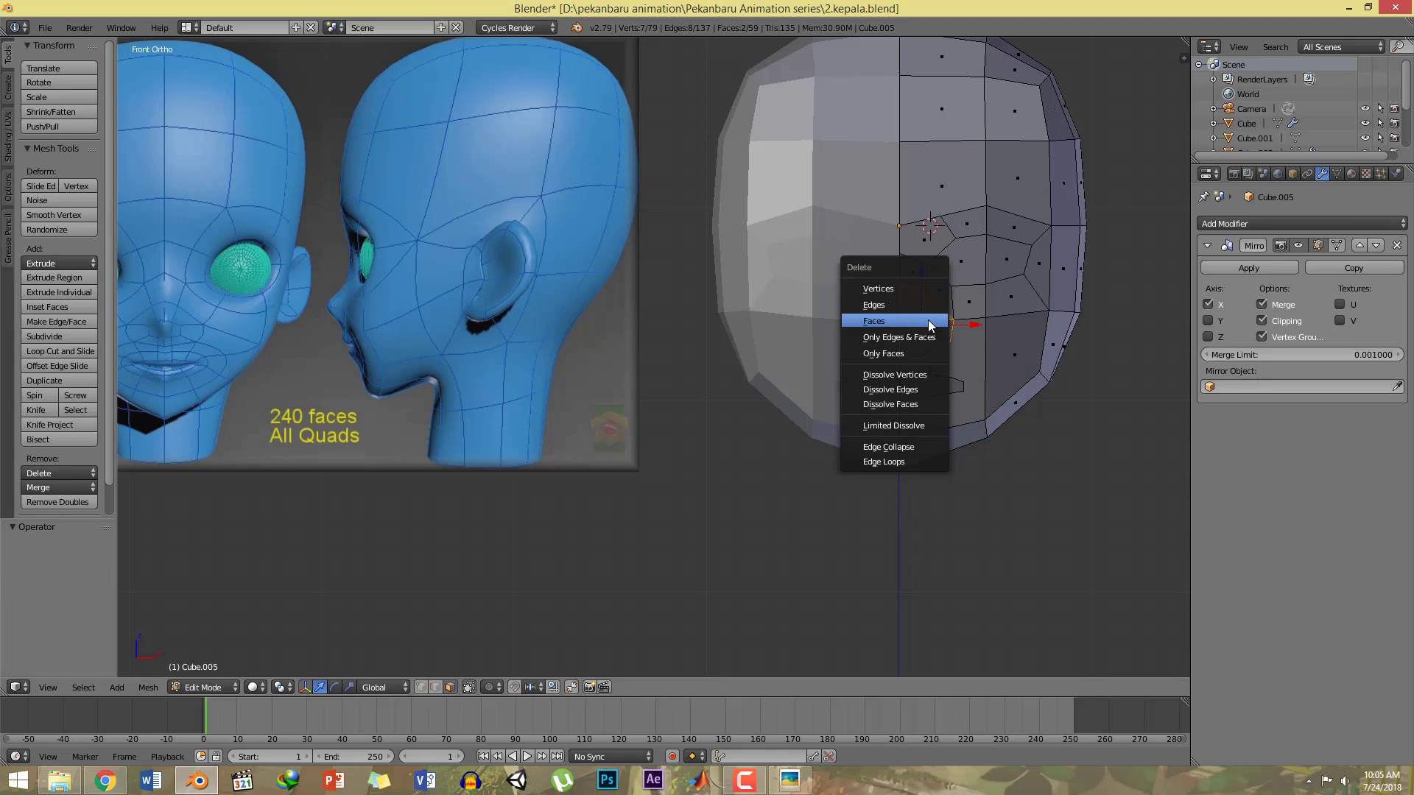
pyautogui.click(926, 318)
# Step: Extrude the nose hole's border loop scaled inward and shift the new ring about -0.046 along X
pyautogui.hotkey('ctrl', 'Tab')
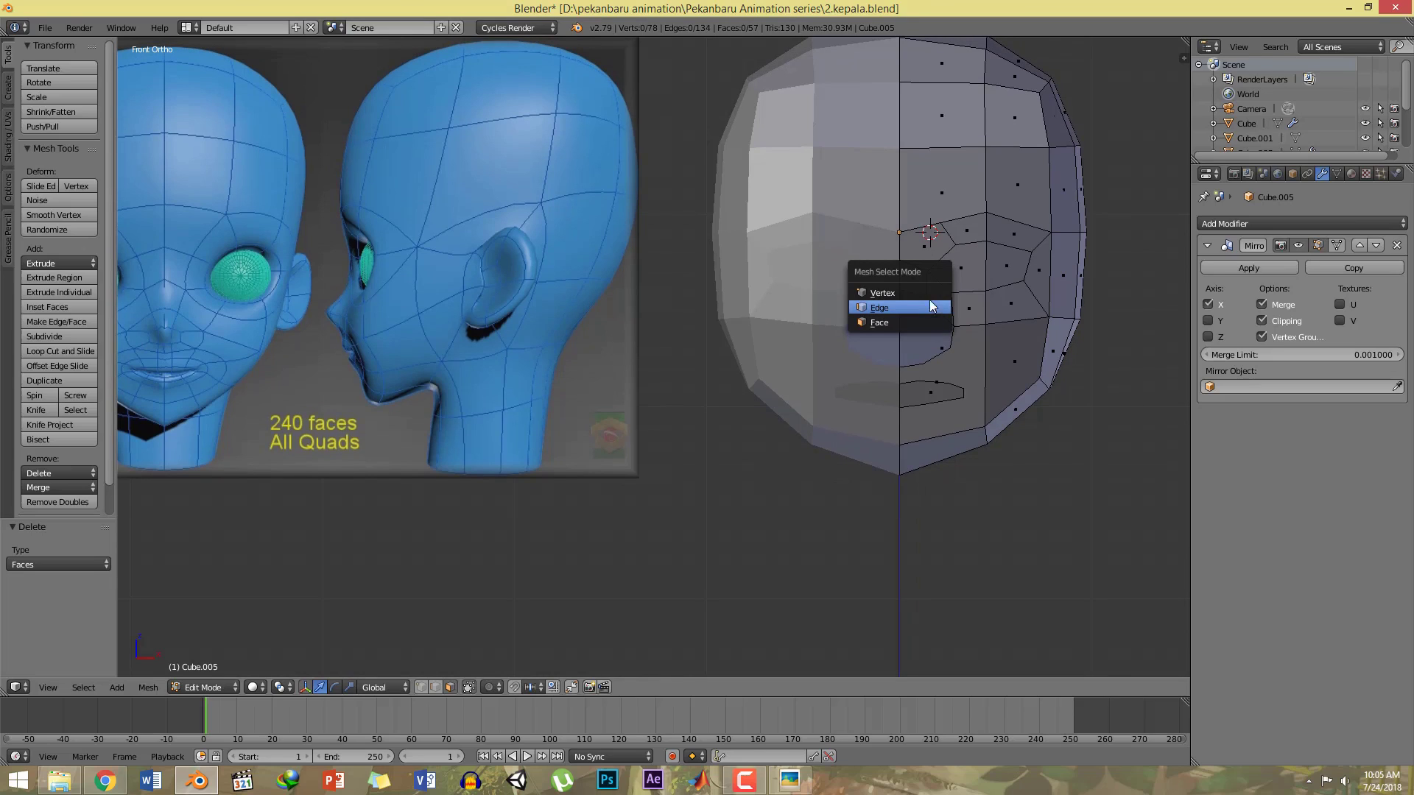
pyautogui.click(926, 293)
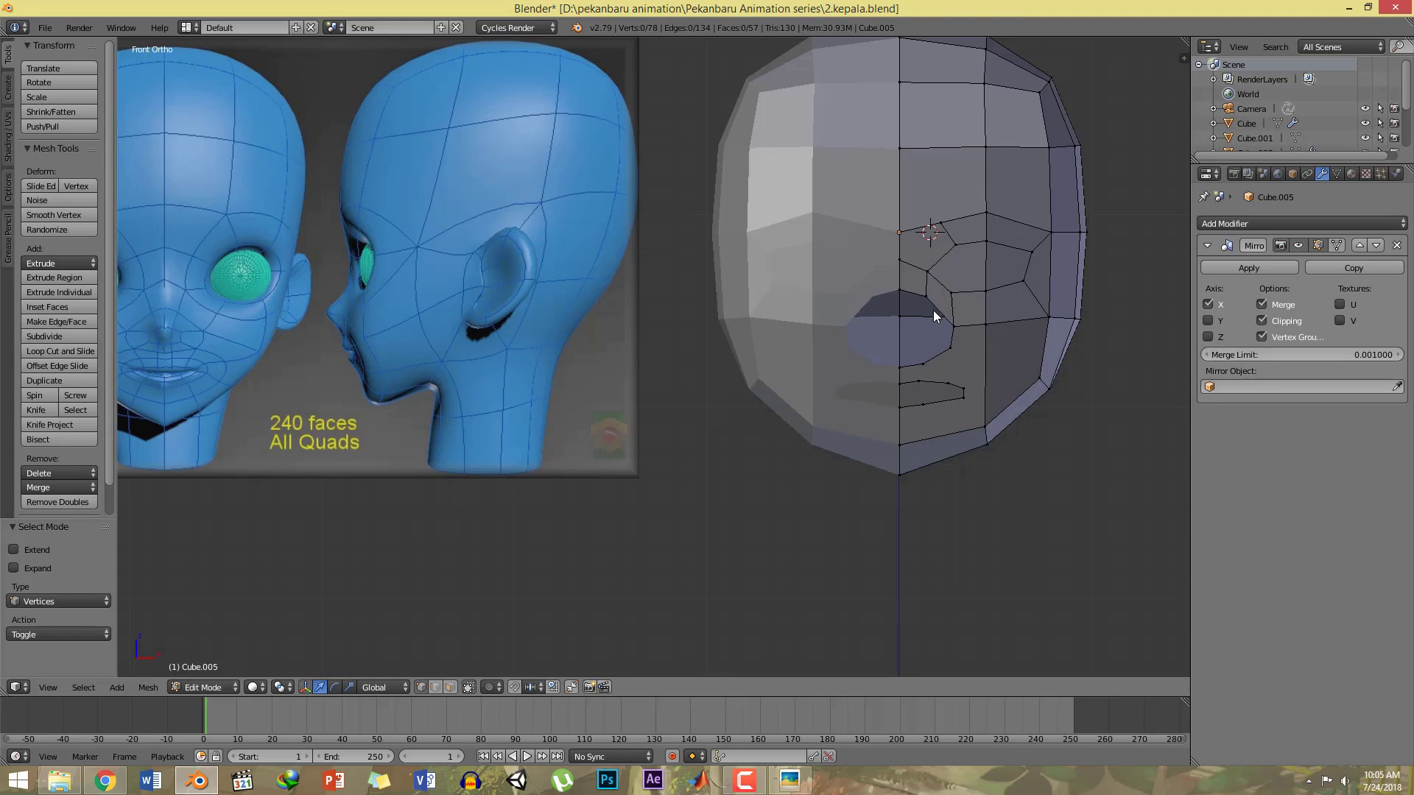
pyautogui.keyDown('alt'); pyautogui.rightClick(936, 313); pyautogui.keyUp('alt')
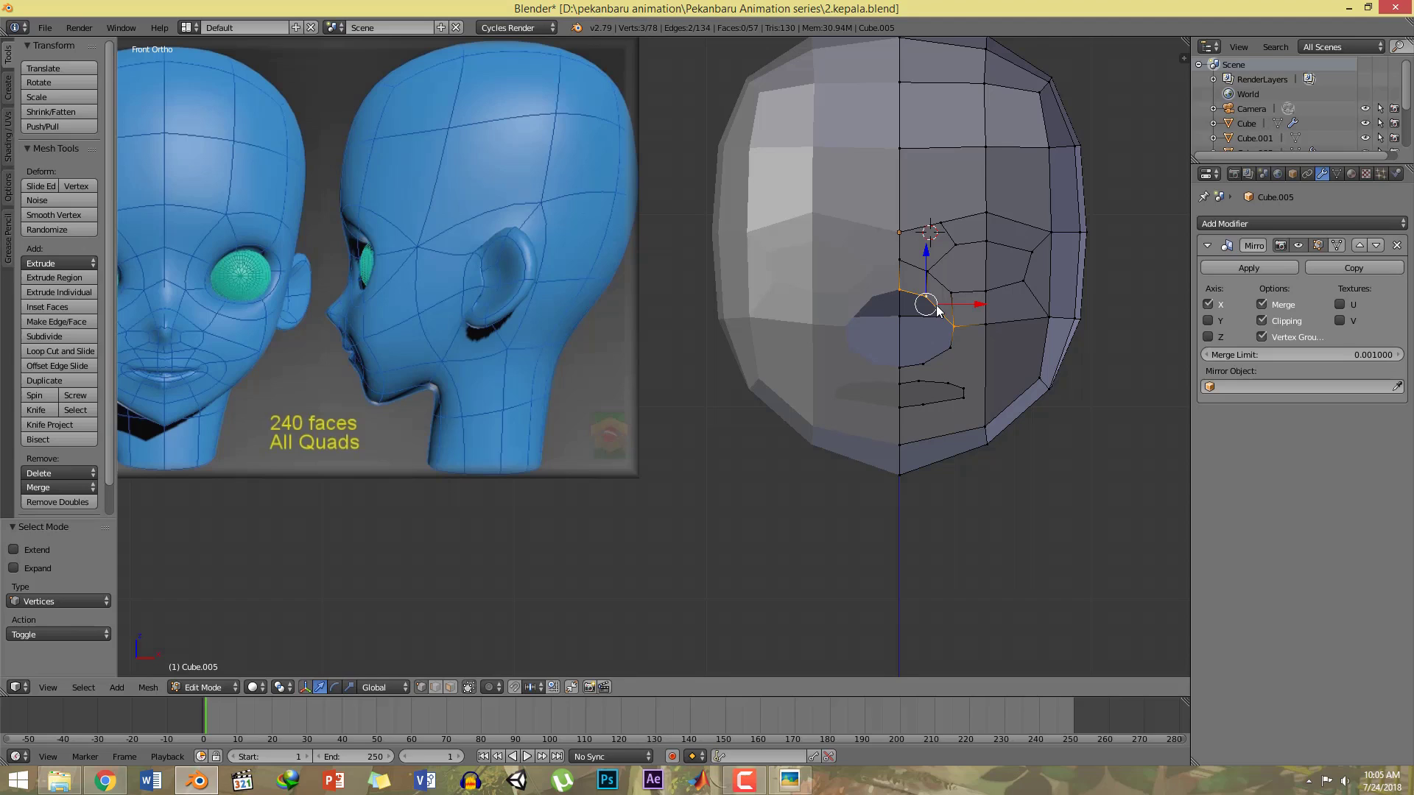
pyautogui.keyDown('alt'); pyautogui.keyDown('shift'); pyautogui.rightClick(942, 354); pyautogui.keyUp('shift'); pyautogui.keyUp('alt')
pyautogui.keyDown('shift'); pyautogui.moveTo(984, 337); pyautogui.dragTo(971, 332, button='middle'); pyautogui.keyUp('shift')
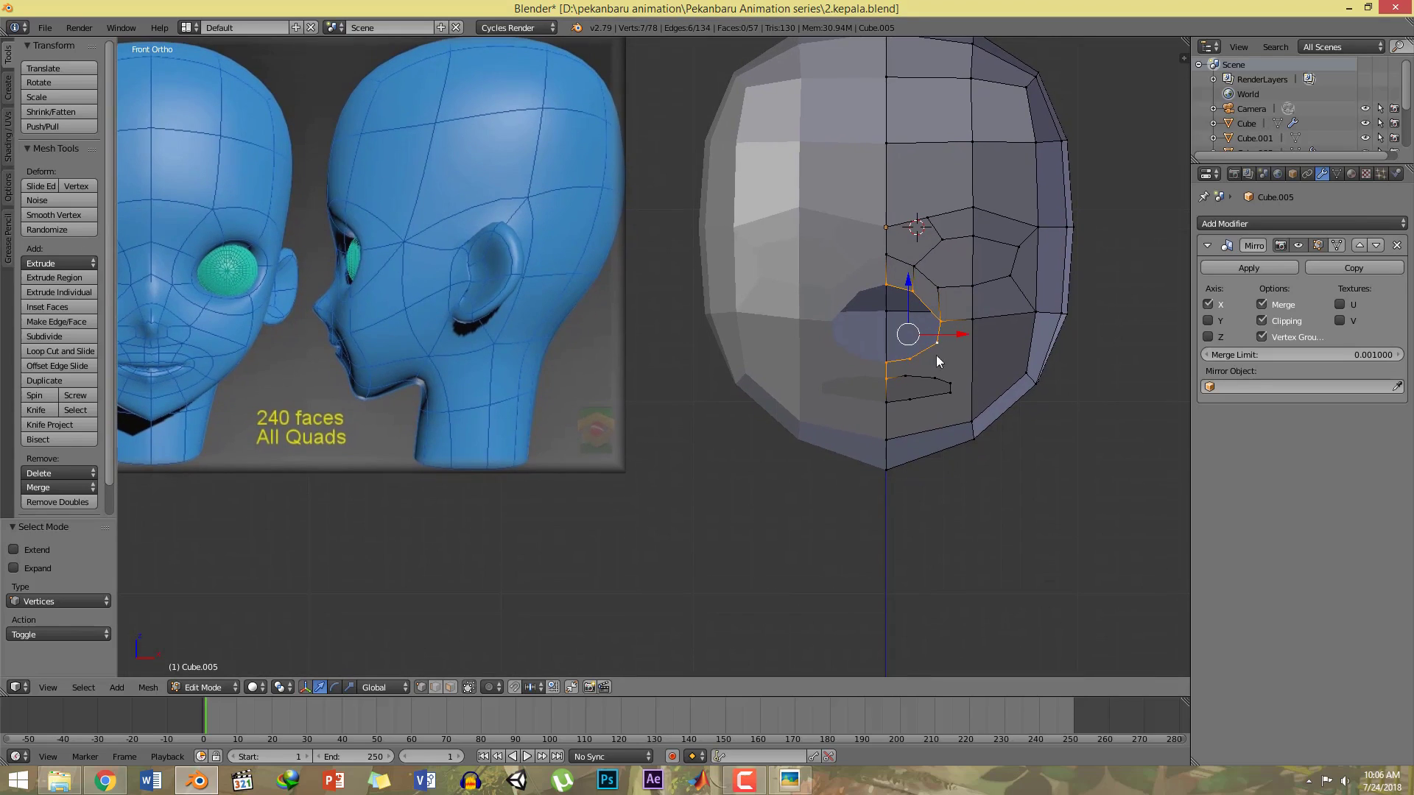
pyautogui.keyDown('shift'); pyautogui.rightClick(885, 379); pyautogui.keyUp('shift')
pyautogui.press('e')
pyautogui.press('s')
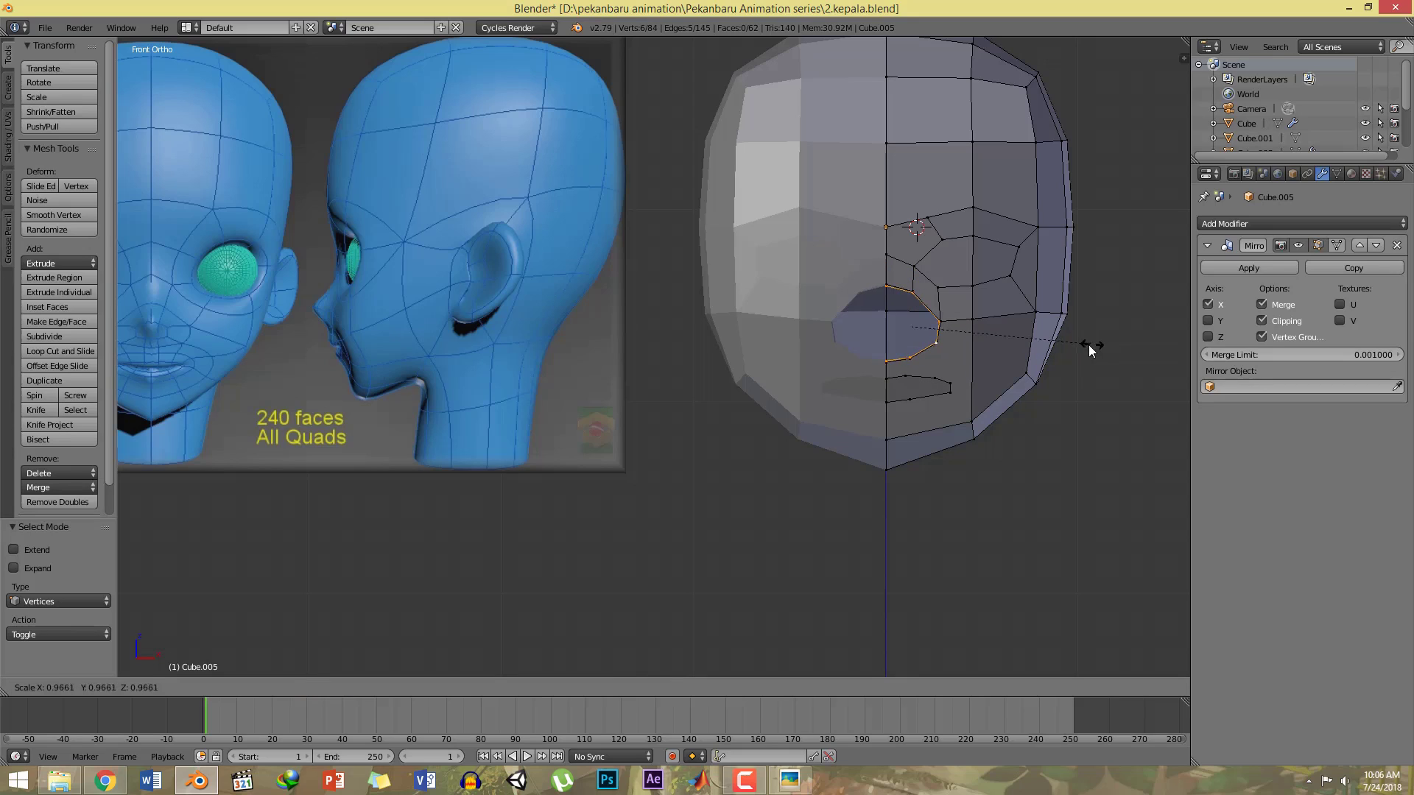
pyautogui.click(1000, 351)
pyautogui.moveTo(960, 327); pyautogui.dragTo(947, 324)
# Step: Pull the inner nose ring forward about -0.084 along Y and shift it about -0.038 along X
pyautogui.moveTo(966, 308); pyautogui.dragTo(908, 351, button='middle')
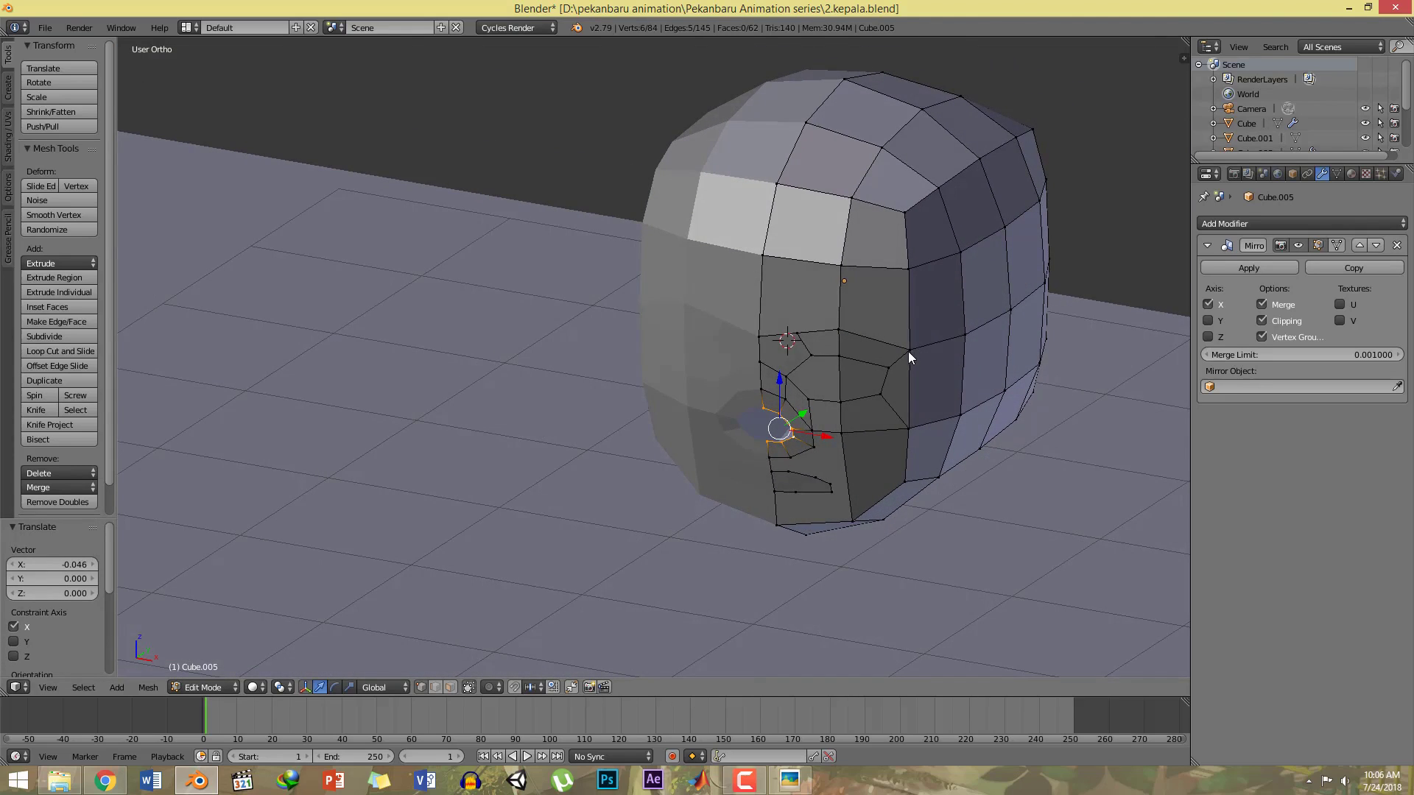
pyautogui.press('KP_3')
pyautogui.keyDown('shift'); pyautogui.moveTo(696, 352); pyautogui.dragTo(981, 354, button='middle'); pyautogui.keyUp('shift')
pyautogui.moveTo(769, 329); pyautogui.dragTo(753, 333)
pyautogui.press('KP_1')
pyautogui.keyDown('shift'); pyautogui.moveTo(946, 340); pyautogui.dragTo(936, 352, button='middle'); pyautogui.keyUp('shift')
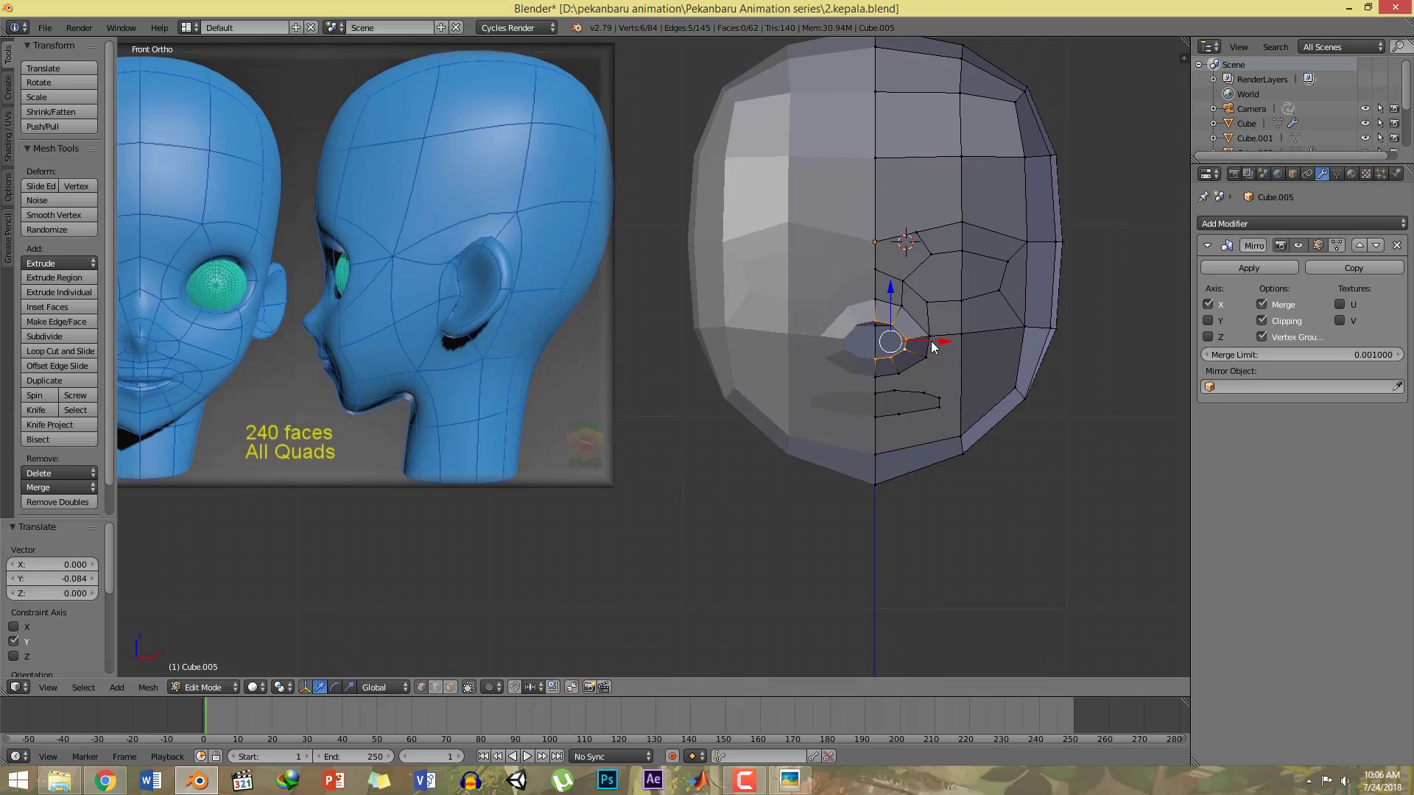
pyautogui.moveTo(932, 342); pyautogui.dragTo(924, 343)
pyautogui.keyDown('shift'); pyautogui.moveTo(970, 338); pyautogui.dragTo(1014, 324, button='middle'); pyautogui.keyUp('shift')
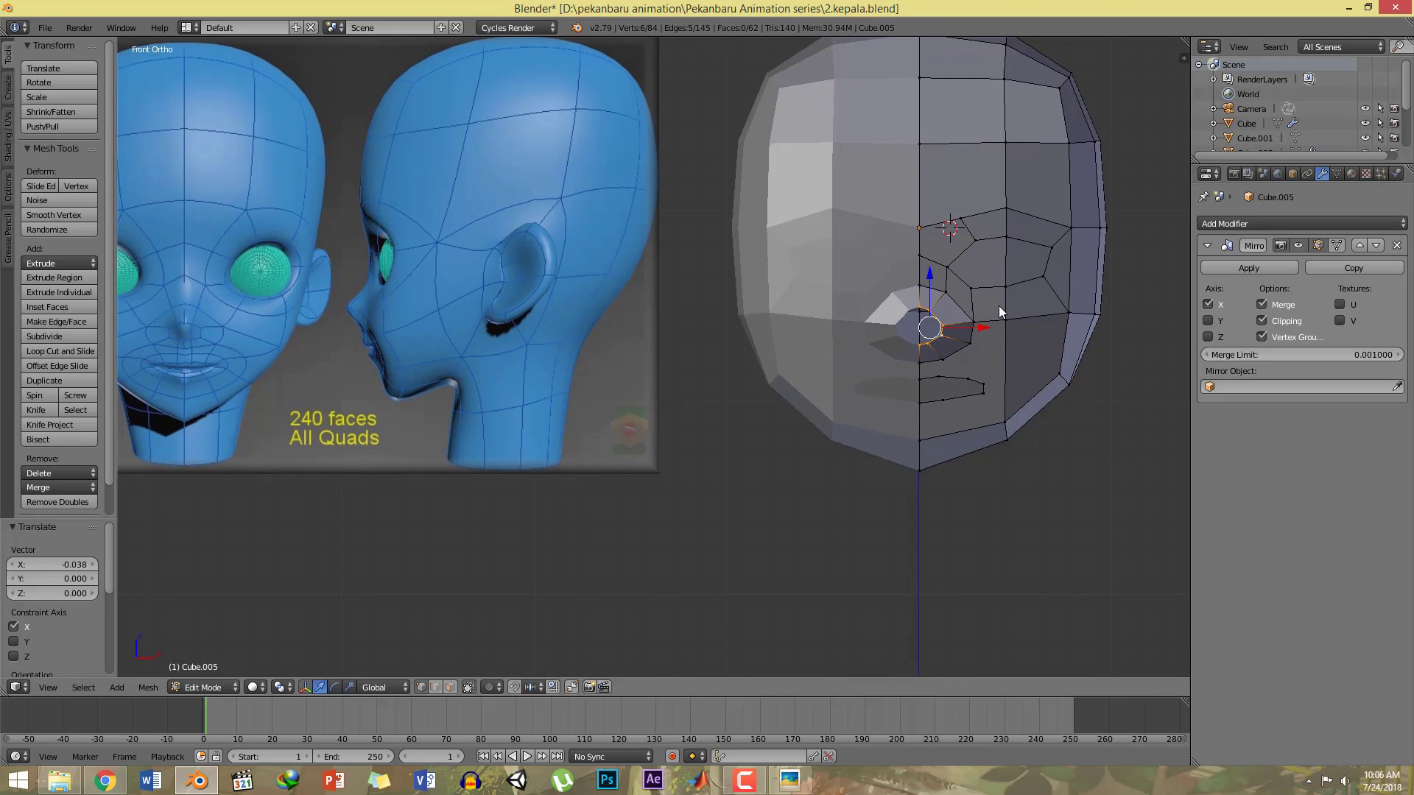
# Step: Raise the lower vertices of the inner nose ring along Z, ending with a move of about 0.015
pyautogui.rightClick(923, 347)
pyautogui.press('e')
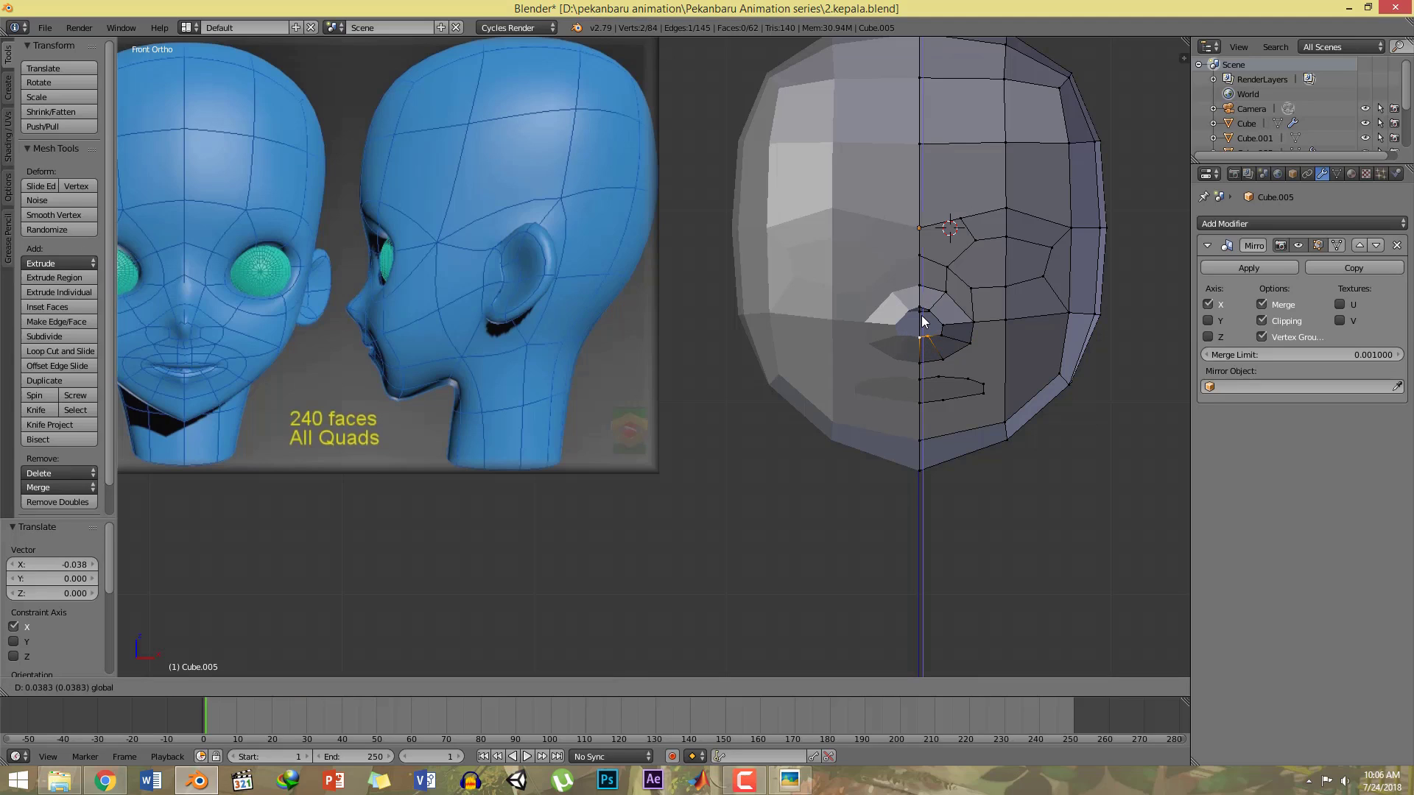
pyautogui.rightClick(927, 335)
pyautogui.moveTo(919, 322); pyautogui.dragTo(942, 303)
pyautogui.rightClick(945, 325)
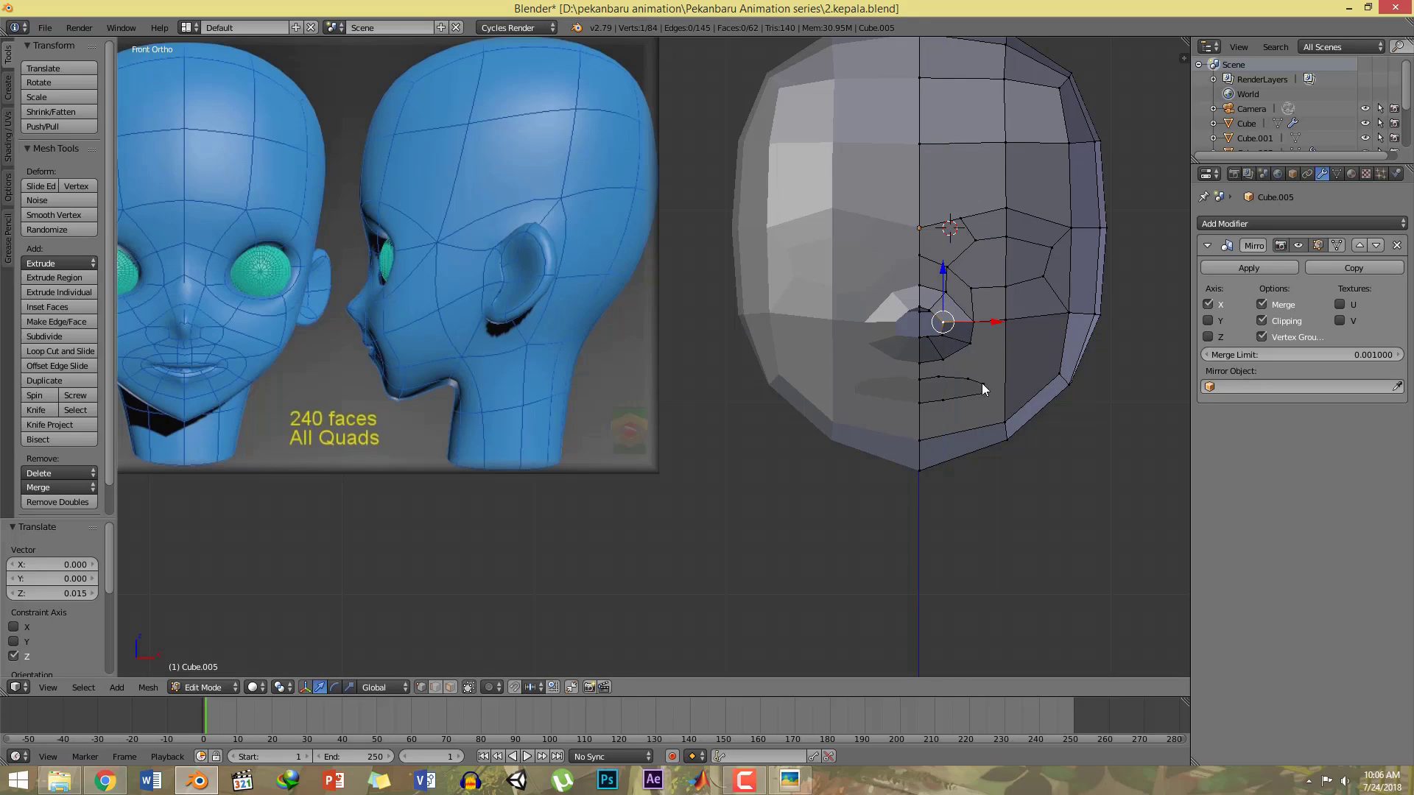
# Step: Fill the inner nose ring with a face and move it about -0.013 along Y
pyautogui.scroll(3, 979, 346)
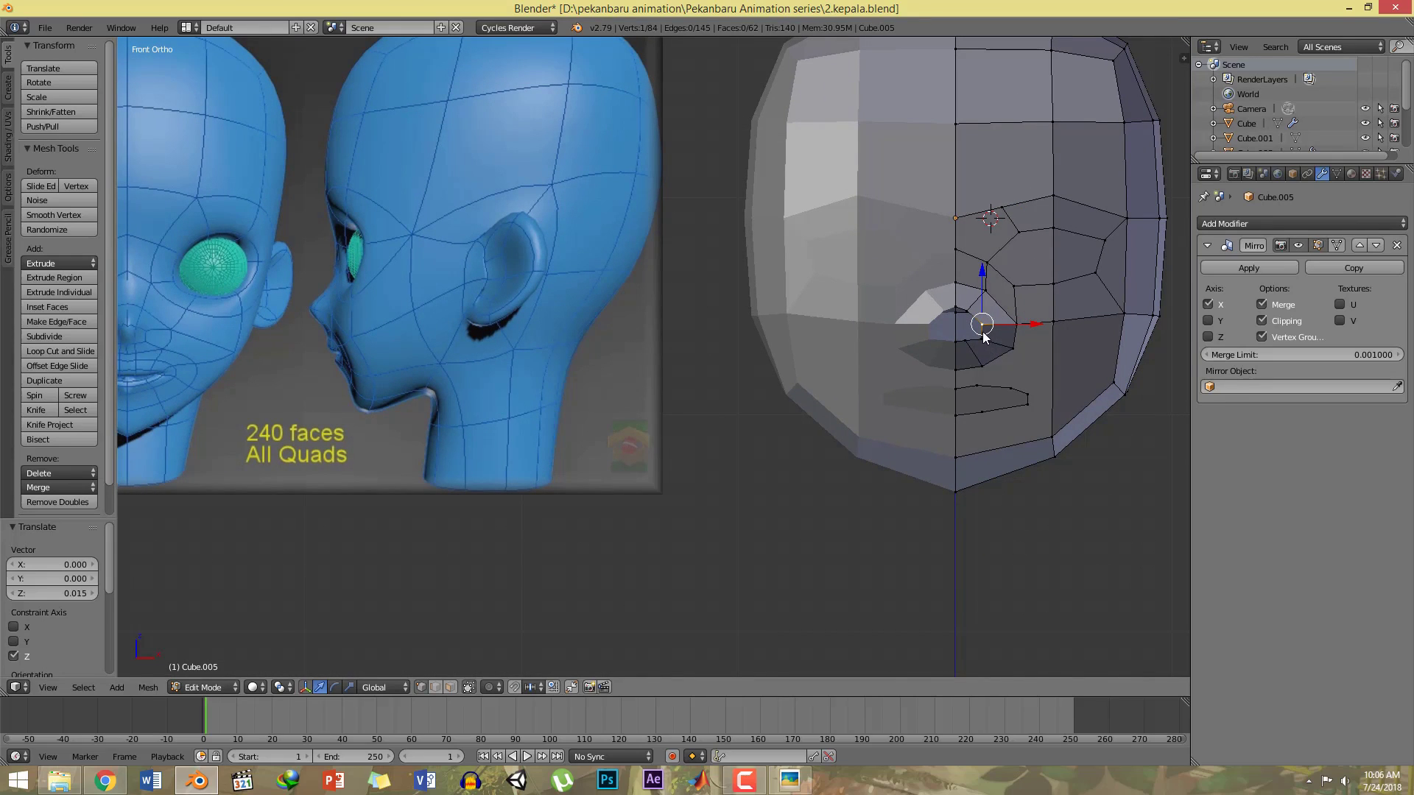
pyautogui.keyDown('alt'); pyautogui.rightClick(984, 332); pyautogui.keyUp('alt')
pyautogui.press('f')
pyautogui.scroll(-2, 1035, 331)
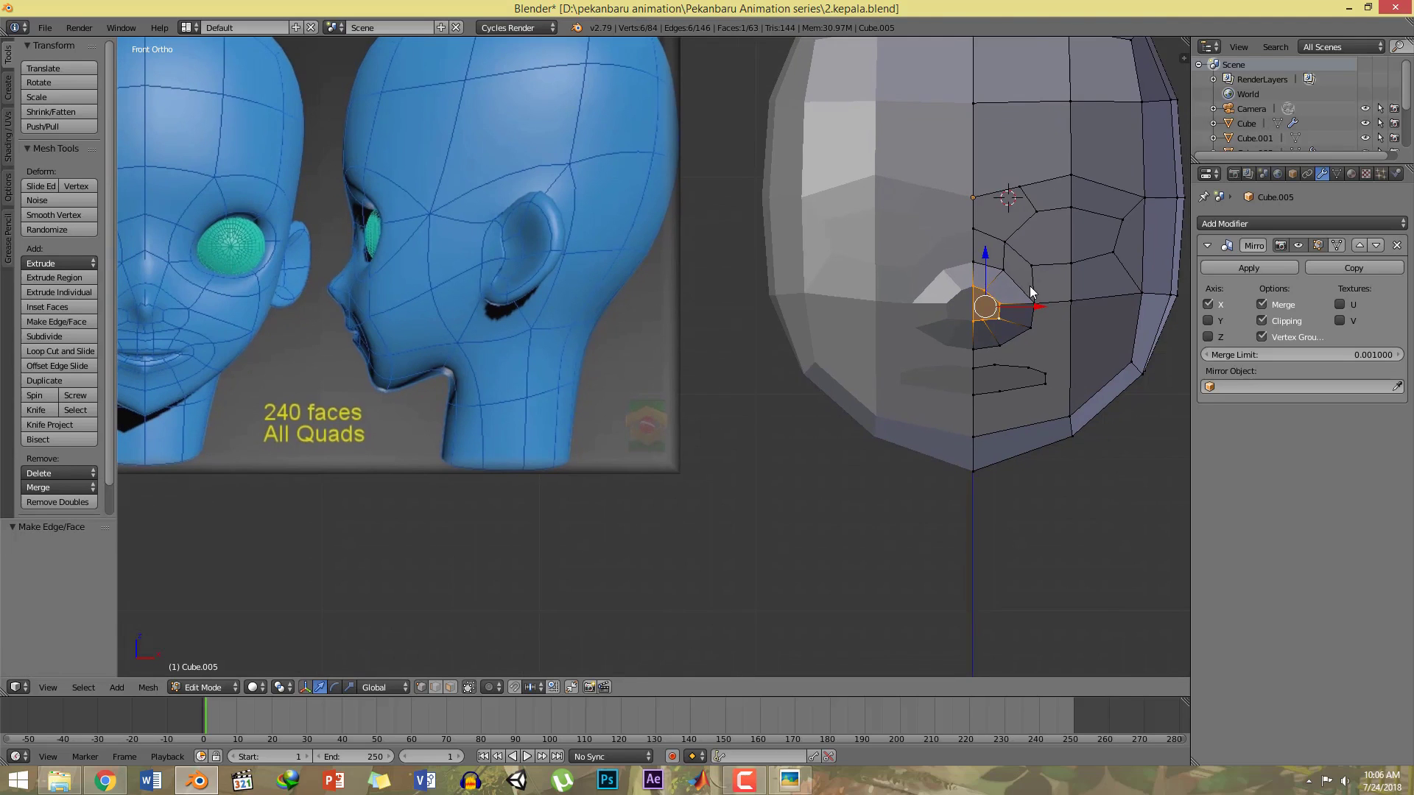
pyautogui.moveTo(1040, 320); pyautogui.dragTo(906, 285, button='middle')
pyautogui.scroll(4, 1015, 363)
pyautogui.moveTo(951, 306); pyautogui.dragTo(947, 309)
# Step: Lower the nose tip face about 0.022, scale it down along Z, and move it about -0.012 along Y
pyautogui.press('KP_3')
pyautogui.keyDown('shift'); pyautogui.moveTo(749, 275); pyautogui.dragTo(824, 348, button='middle'); pyautogui.keyUp('shift')
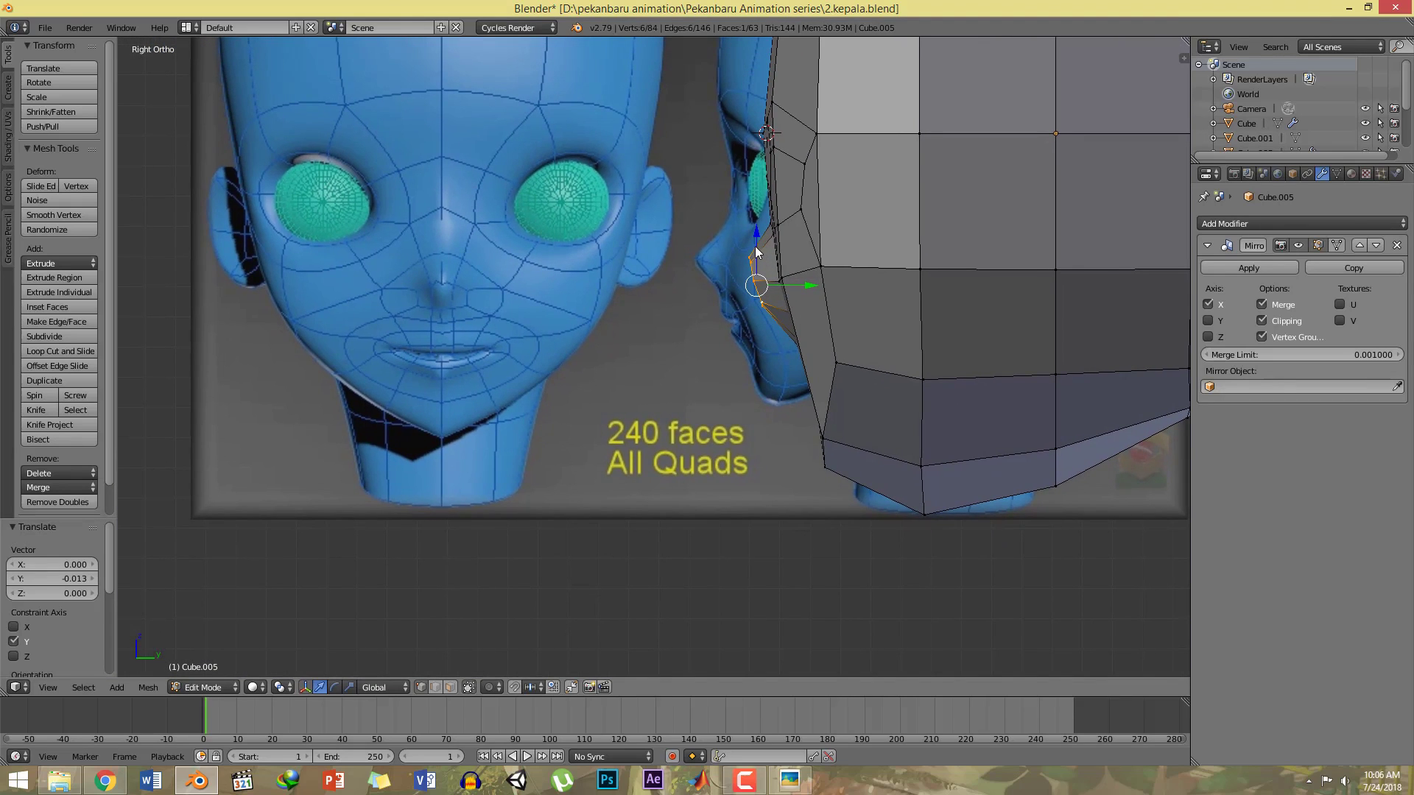
pyautogui.moveTo(755, 246); pyautogui.dragTo(754, 257)
pyautogui.press('s')
pyautogui.press('z')
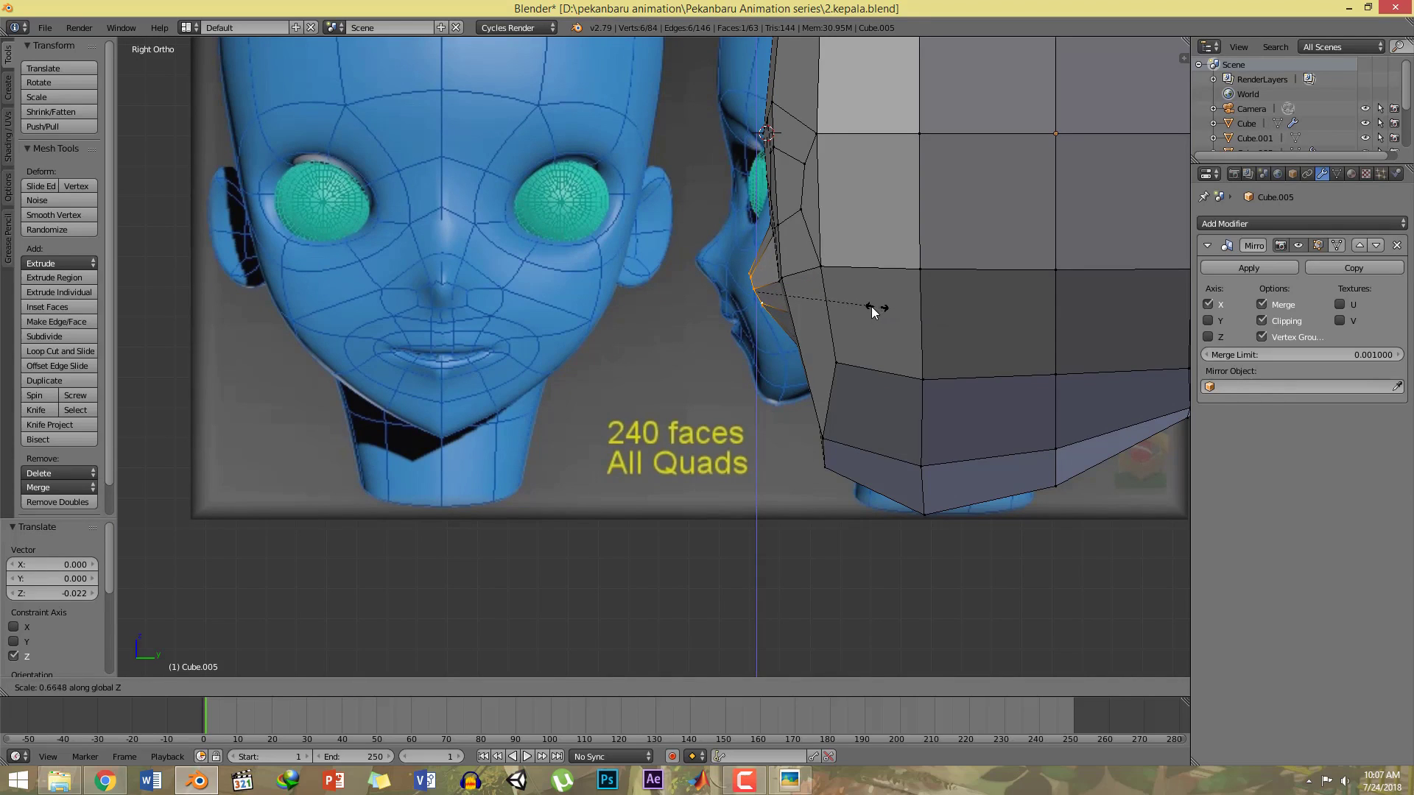
pyautogui.click(869, 306)
pyautogui.moveTo(812, 295); pyautogui.dragTo(810, 298)
# Step: Move the two upper vertices of the outer nose outline forward by about -0.021 along Y
pyautogui.keyDown('shift'); pyautogui.moveTo(793, 243); pyautogui.dragTo(866, 319, button='middle'); pyautogui.keyUp('shift')
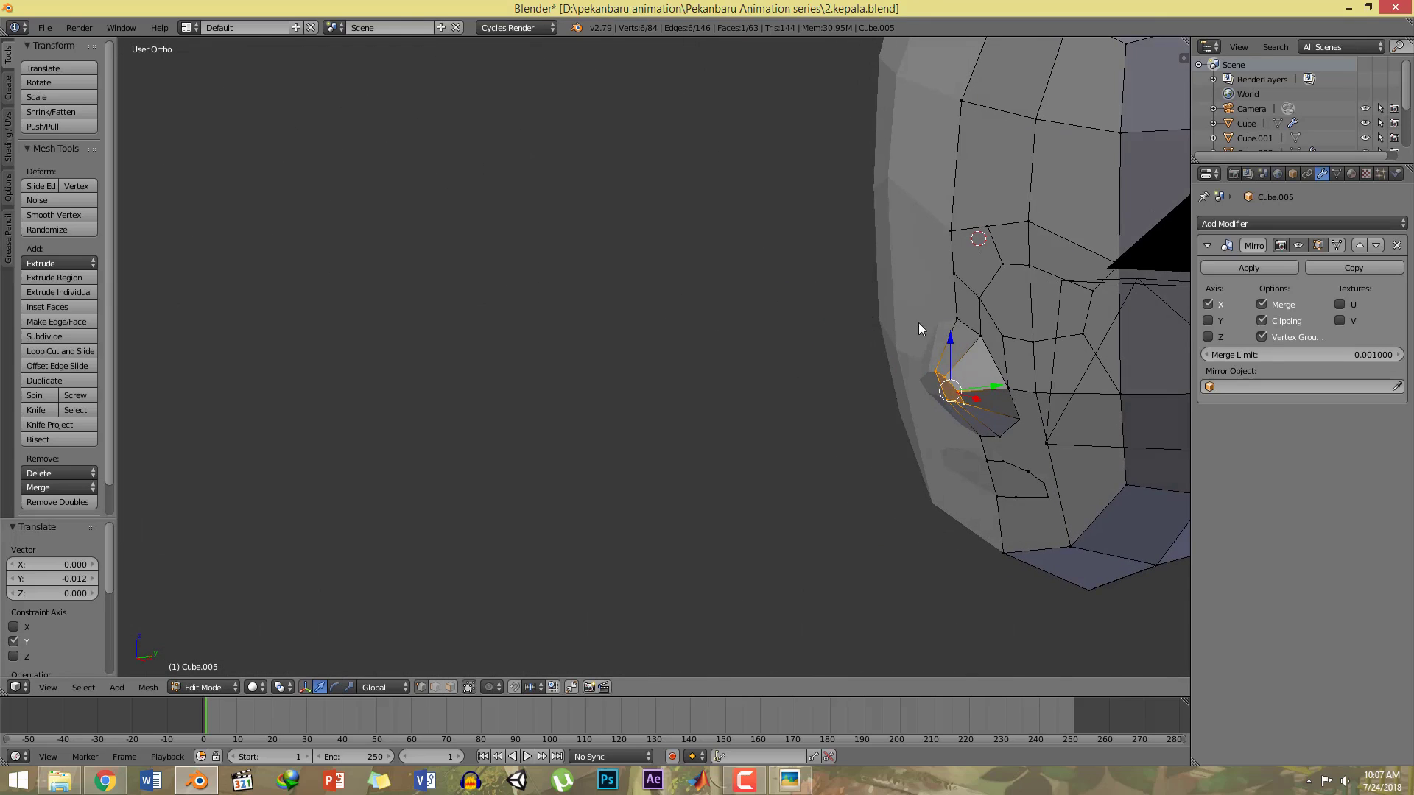
pyautogui.rightClick(957, 320)
pyautogui.keyDown('shift'); pyautogui.rightClick(980, 337); pyautogui.keyUp('shift')
pyautogui.moveTo(1004, 324); pyautogui.dragTo(999, 327)
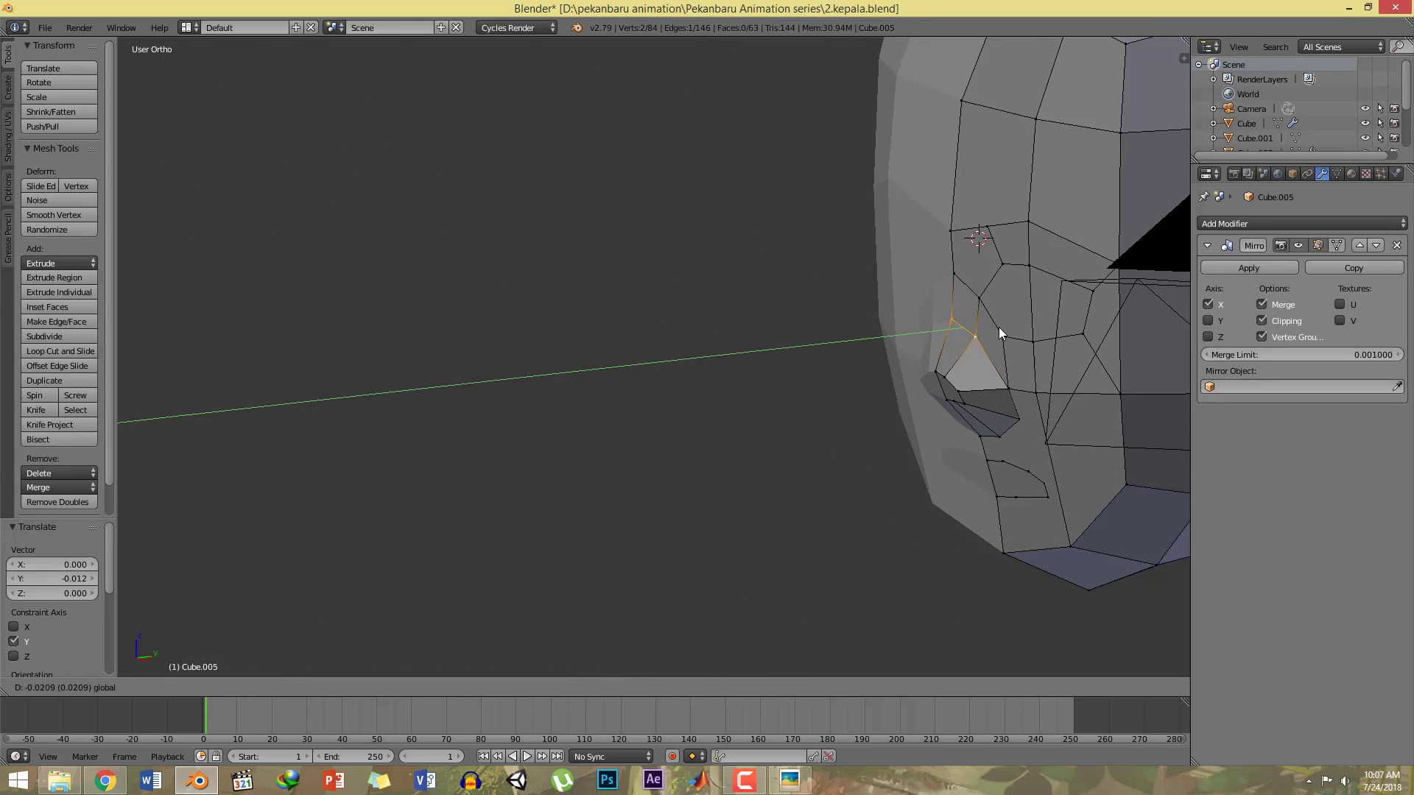
pyautogui.click(998, 327)
pyautogui.press('KP_3')
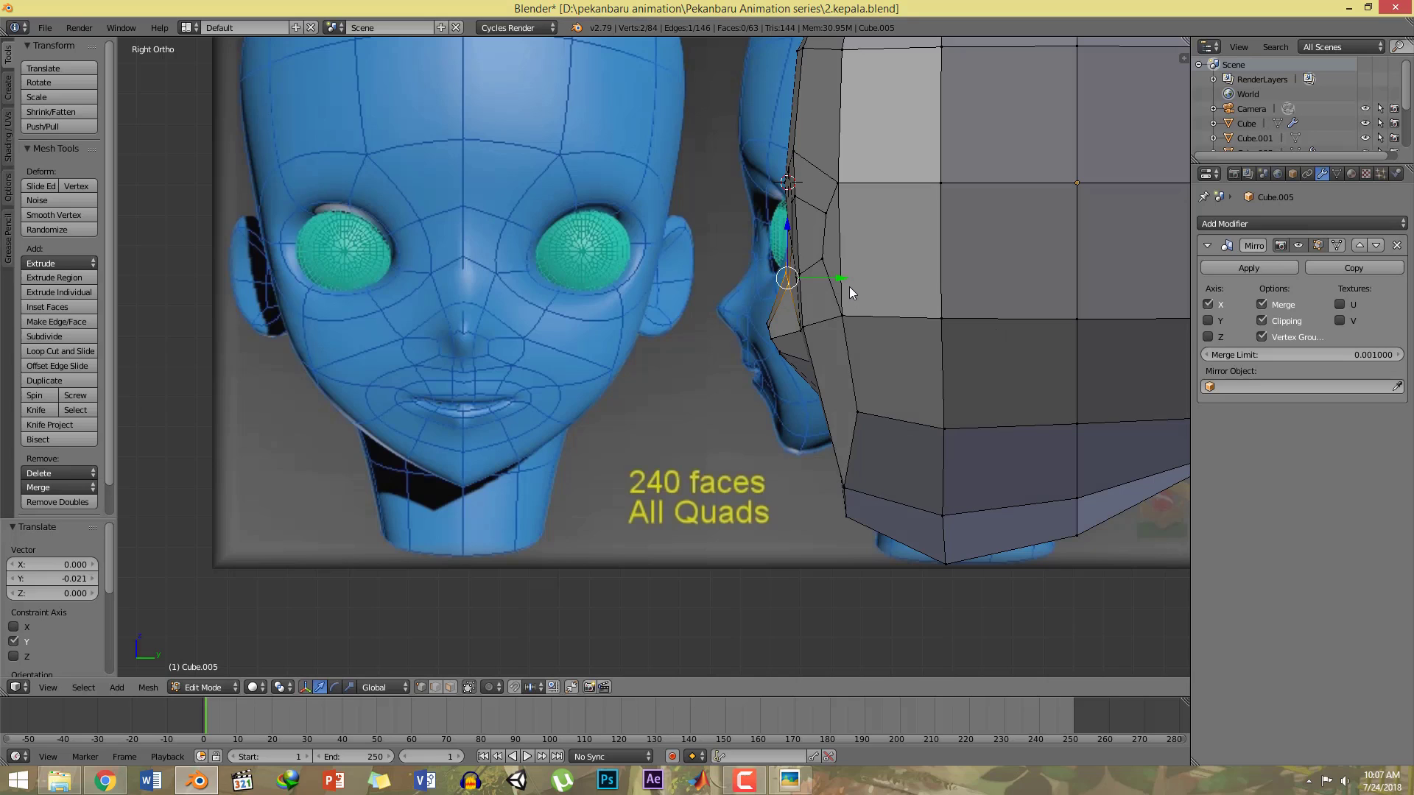
# Step: Move the four brow vertices from the centre line to the outer side vertex about -0.019 along Y
pyautogui.press('KP_1')
pyautogui.keyDown('shift'); pyautogui.moveTo(943, 254); pyautogui.dragTo(784, 324, button='middle'); pyautogui.keyUp('shift')
pyautogui.rightClick(863, 242)
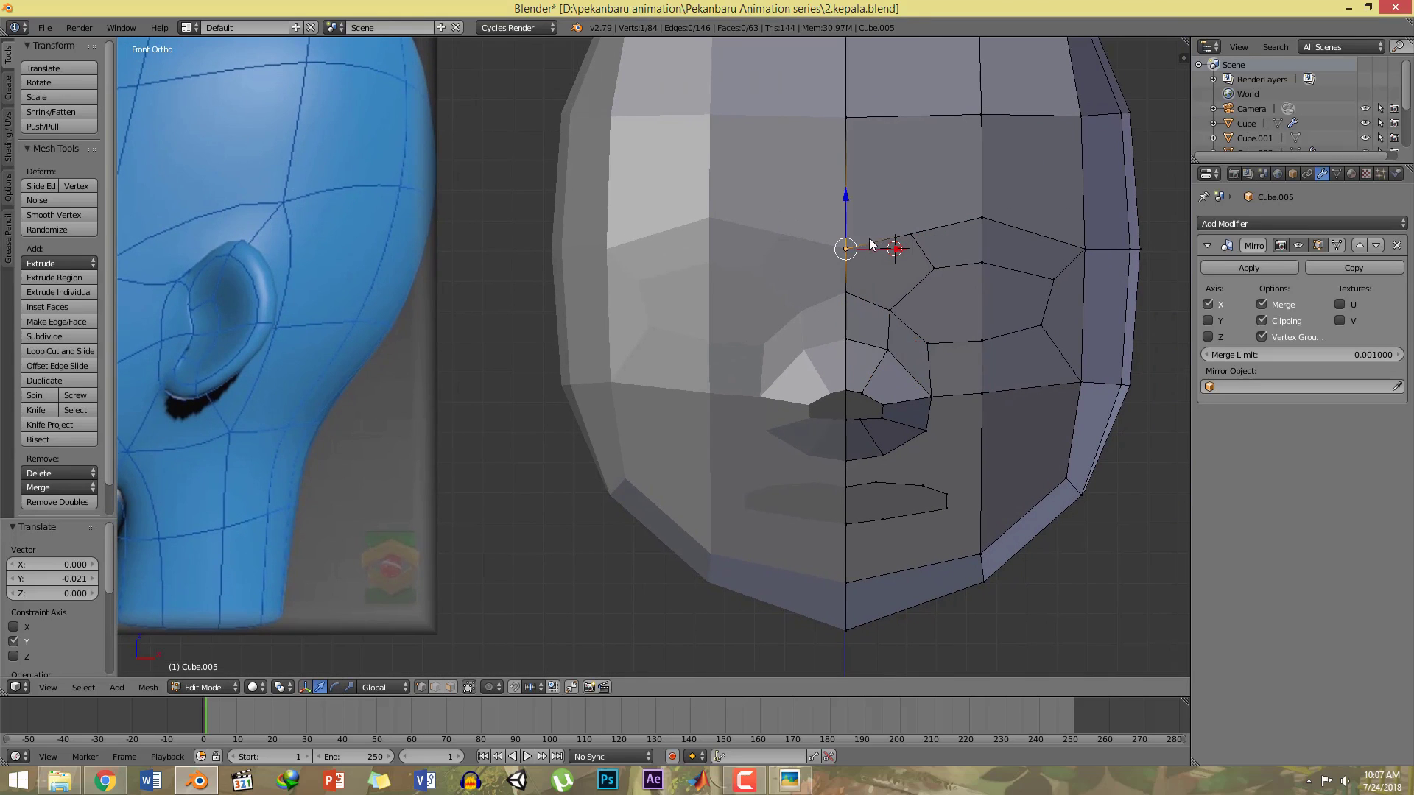
pyautogui.keyDown('shift'); pyautogui.rightClick(921, 238); pyautogui.keyUp('shift')
pyautogui.keyDown('shift'); pyautogui.rightClick(1016, 220); pyautogui.keyUp('shift')
pyautogui.keyDown('shift'); pyautogui.rightClick(1085, 261); pyautogui.keyUp('shift')
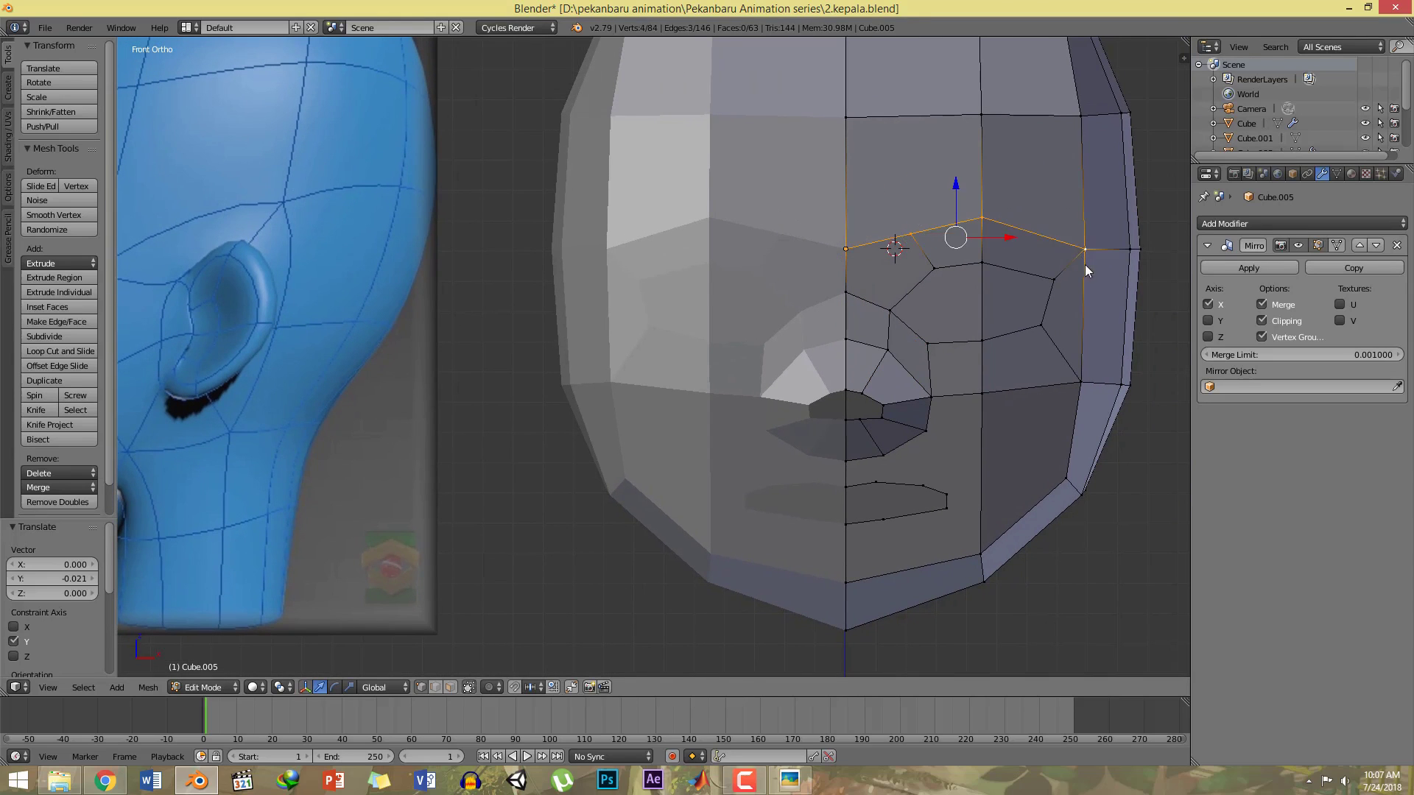
pyautogui.moveTo(1085, 264); pyautogui.dragTo(935, 308, button='middle')
pyautogui.moveTo(938, 308); pyautogui.dragTo(933, 308)
# Step: Push the three upper vertices of the eye outline back by about 0.016 along Y
pyautogui.press('KP_1')
pyautogui.keyDown('shift'); pyautogui.moveTo(963, 291); pyautogui.dragTo(931, 295, button='middle'); pyautogui.keyUp('shift')
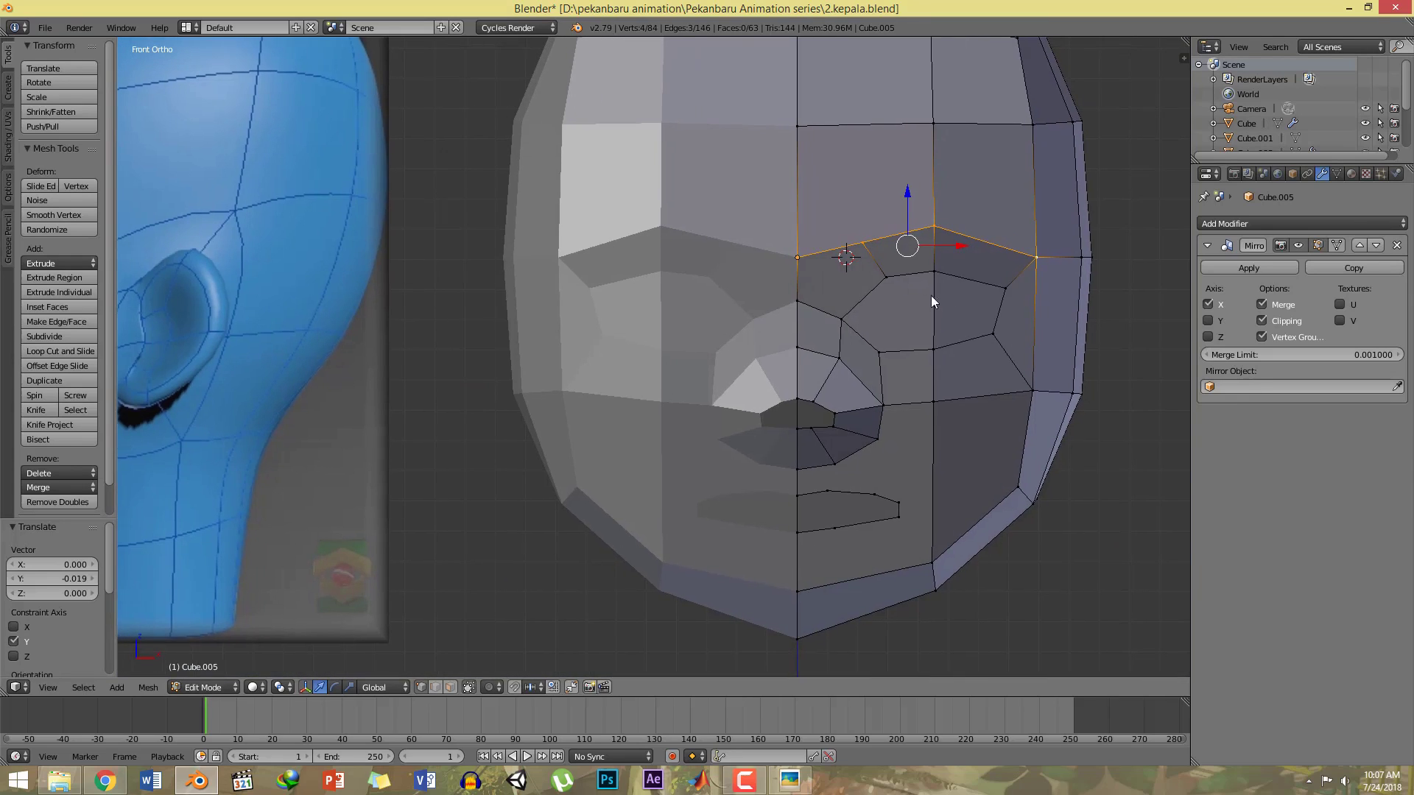
pyautogui.rightClick(889, 280)
pyautogui.keyDown('shift'); pyautogui.rightClick(936, 274); pyautogui.keyUp('shift')
pyautogui.keyDown('shift'); pyautogui.rightClick(987, 293); pyautogui.keyUp('shift')
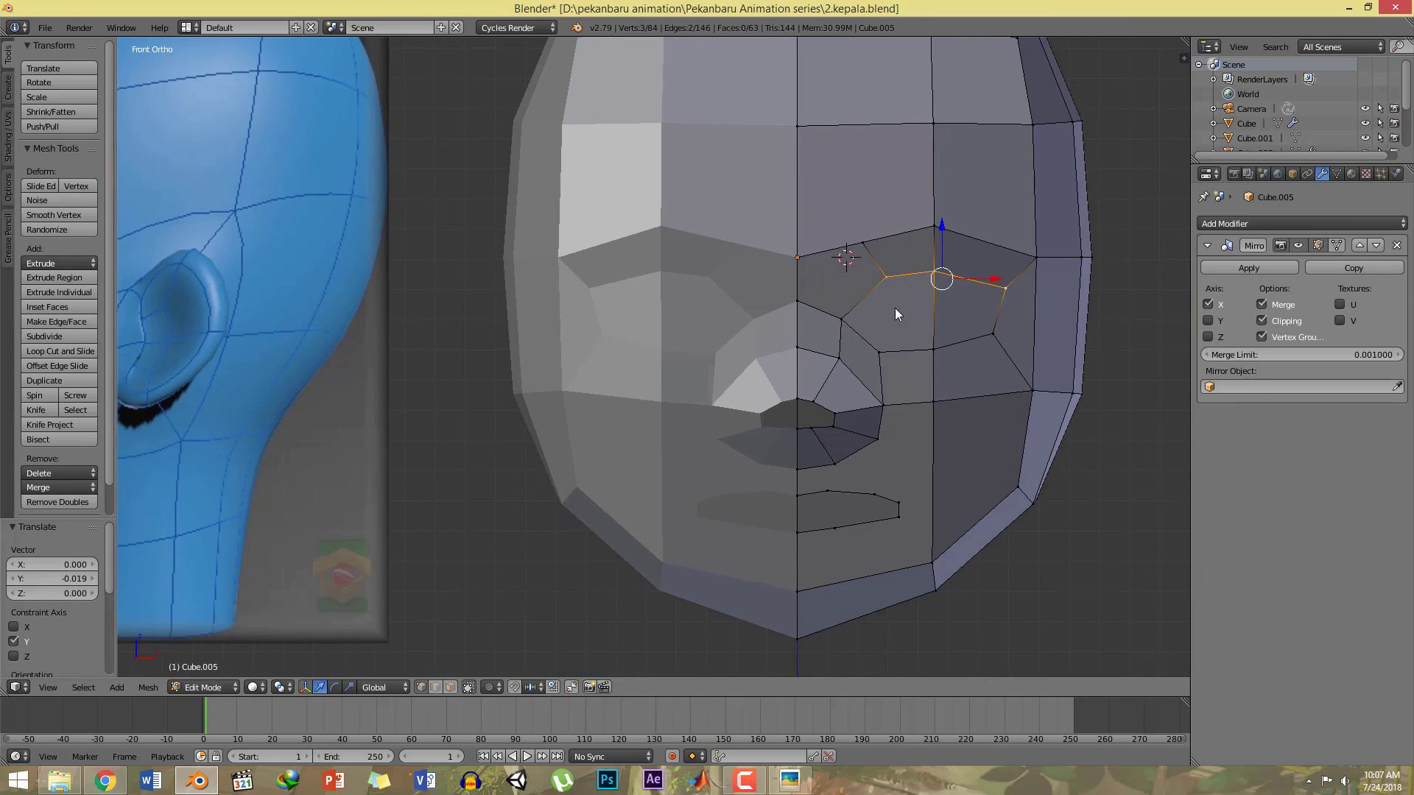
pyautogui.rightClick(842, 319)
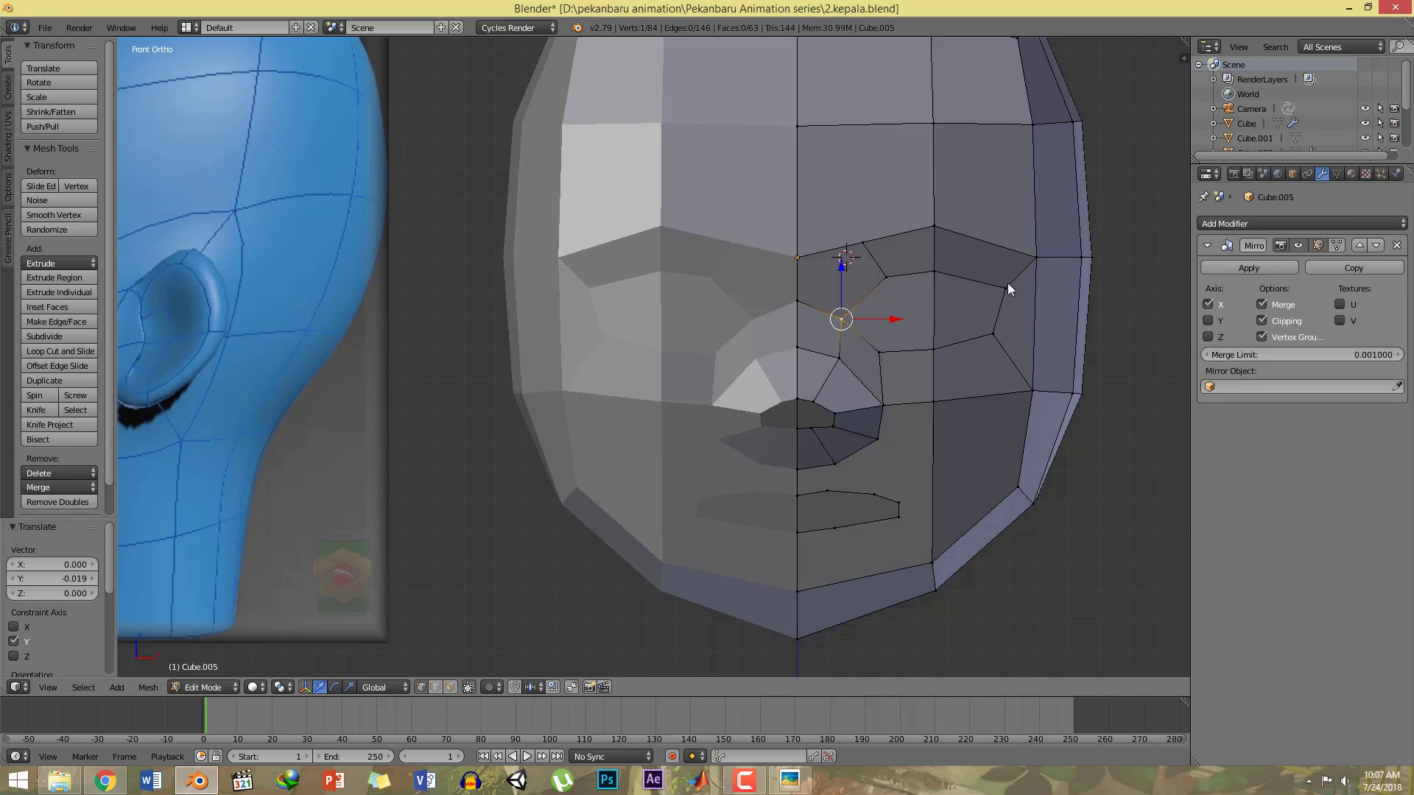
pyautogui.rightClick(1005, 287)
pyautogui.keyDown('shift'); pyautogui.rightClick(935, 274); pyautogui.keyUp('shift')
pyautogui.keyDown('shift'); pyautogui.rightClick(903, 277); pyautogui.keyUp('shift')
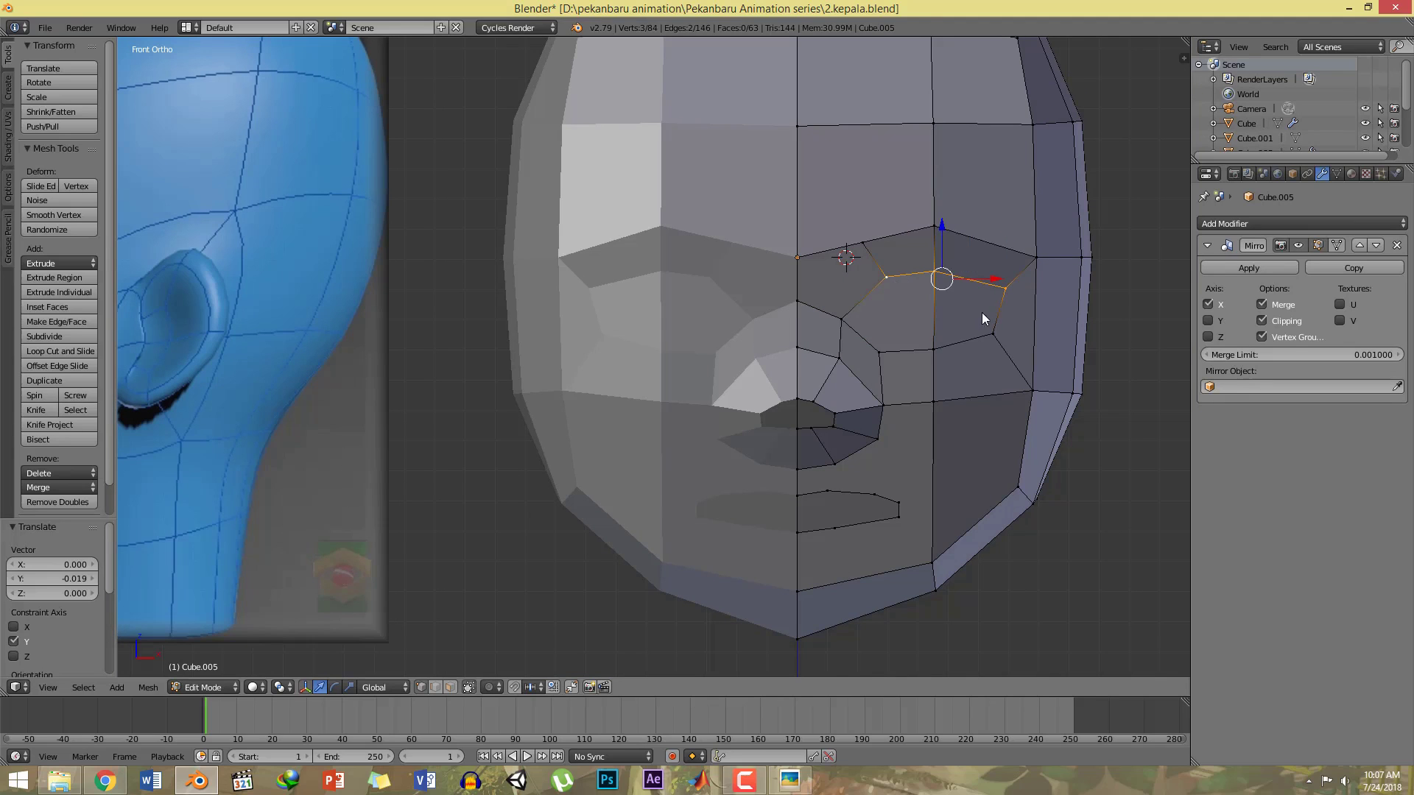
pyautogui.moveTo(982, 312); pyautogui.dragTo(872, 329, button='middle')
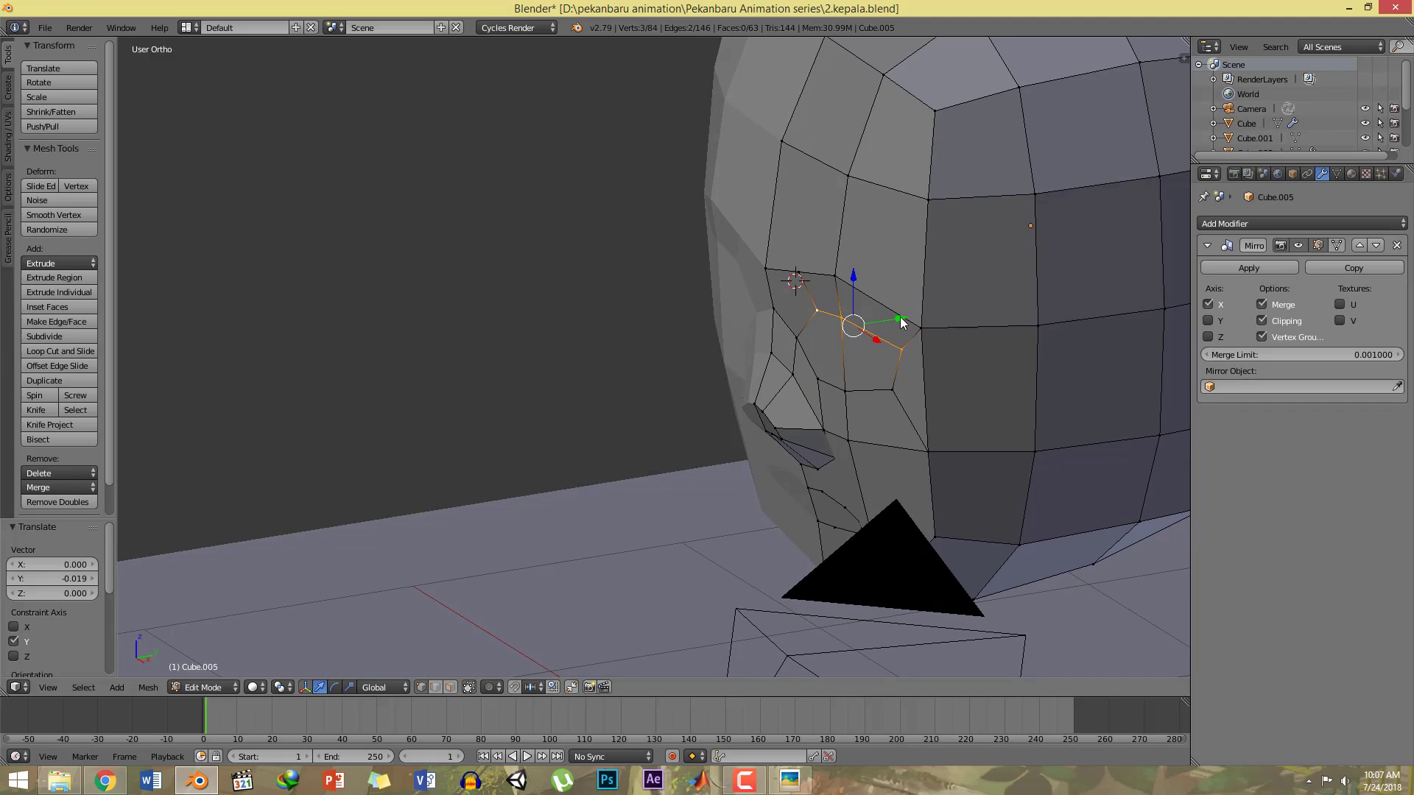
pyautogui.rightClick(900, 347)
pyautogui.keyDown('shift'); pyautogui.rightClick(842, 319); pyautogui.keyUp('shift')
pyautogui.keyDown('shift'); pyautogui.rightClick(819, 310); pyautogui.keyUp('shift')
pyautogui.moveTo(905, 321); pyautogui.dragTo(907, 320)
# Step: Push the three lower vertices of the eye outline back by about 0.029 along Y and save the file
pyautogui.press('KP_1')
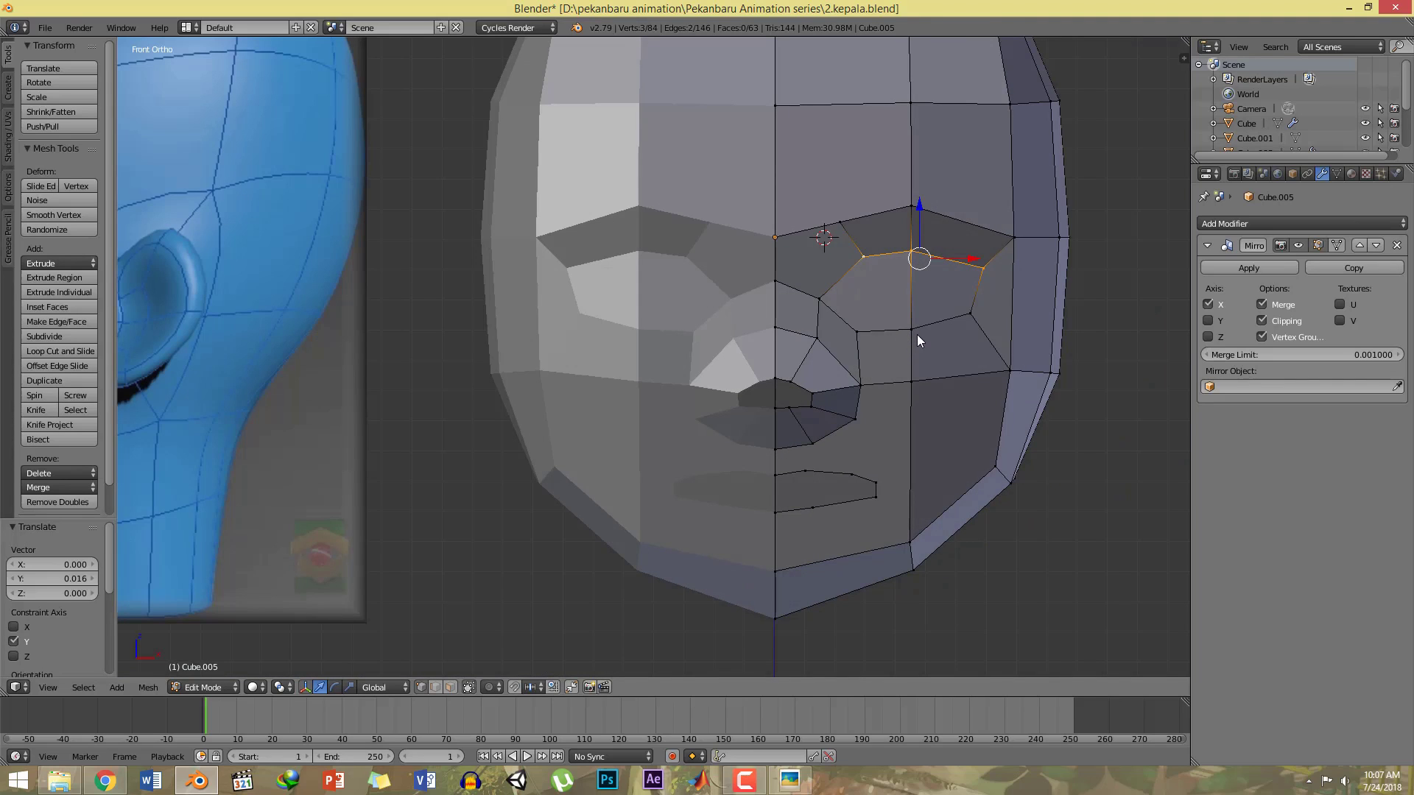
pyautogui.press('KP_3')
pyautogui.rightClick(764, 315)
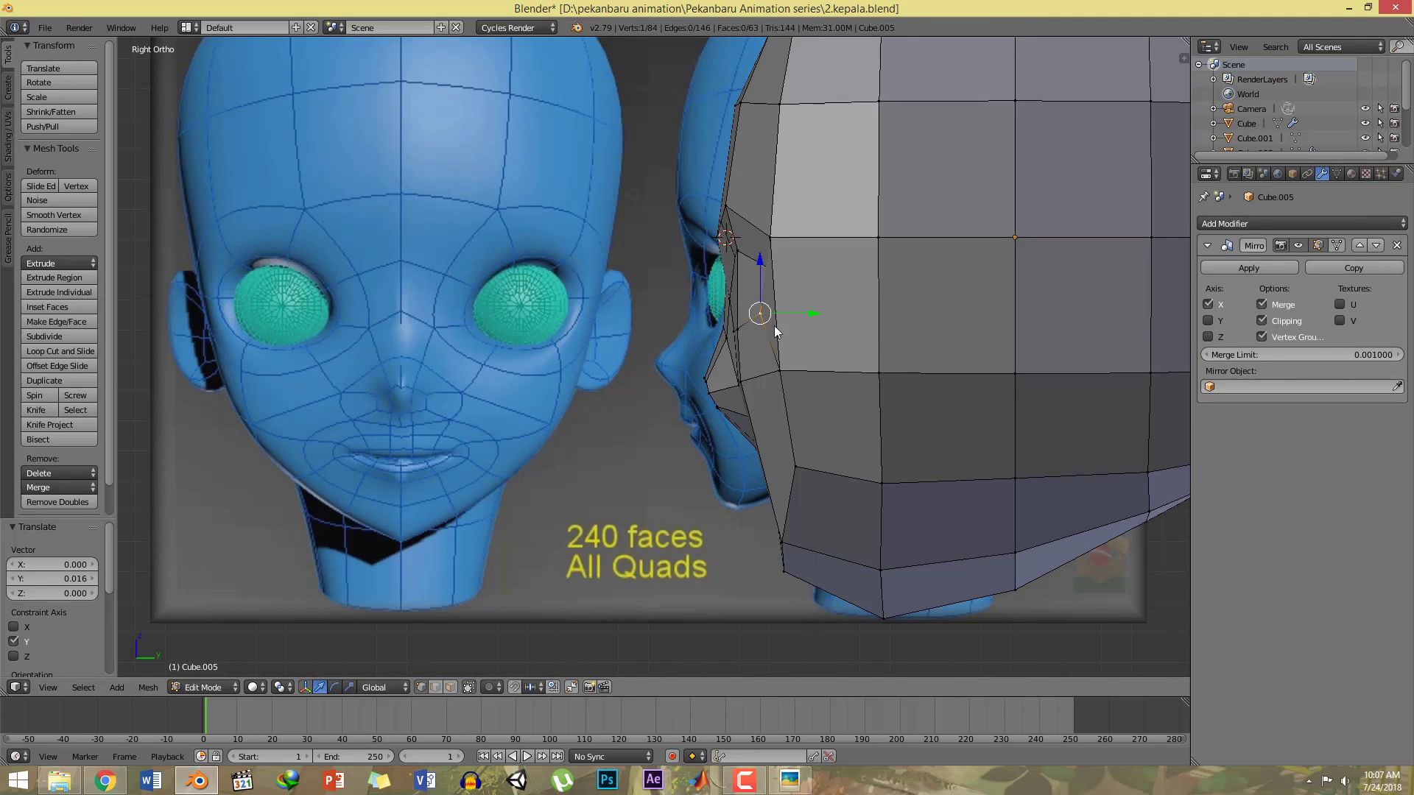
pyautogui.moveTo(775, 324); pyautogui.dragTo(906, 348, button='middle')
pyautogui.keyDown('shift'); pyautogui.rightClick(906, 348); pyautogui.keyUp('shift')
pyautogui.keyDown('shift'); pyautogui.rightClick(861, 346); pyautogui.keyUp('shift')
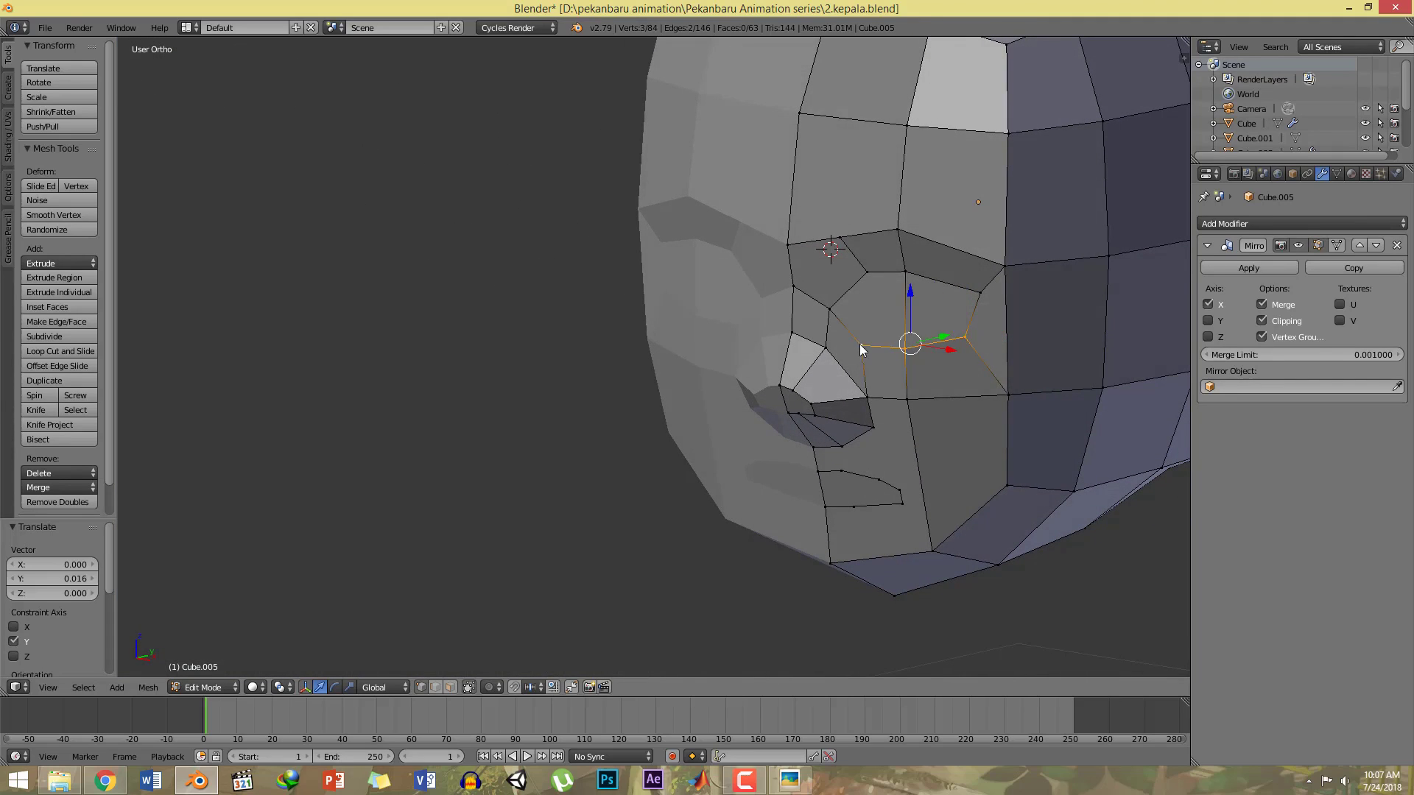
pyautogui.moveTo(946, 338); pyautogui.dragTo(958, 338)
pyautogui.press('KP_1')
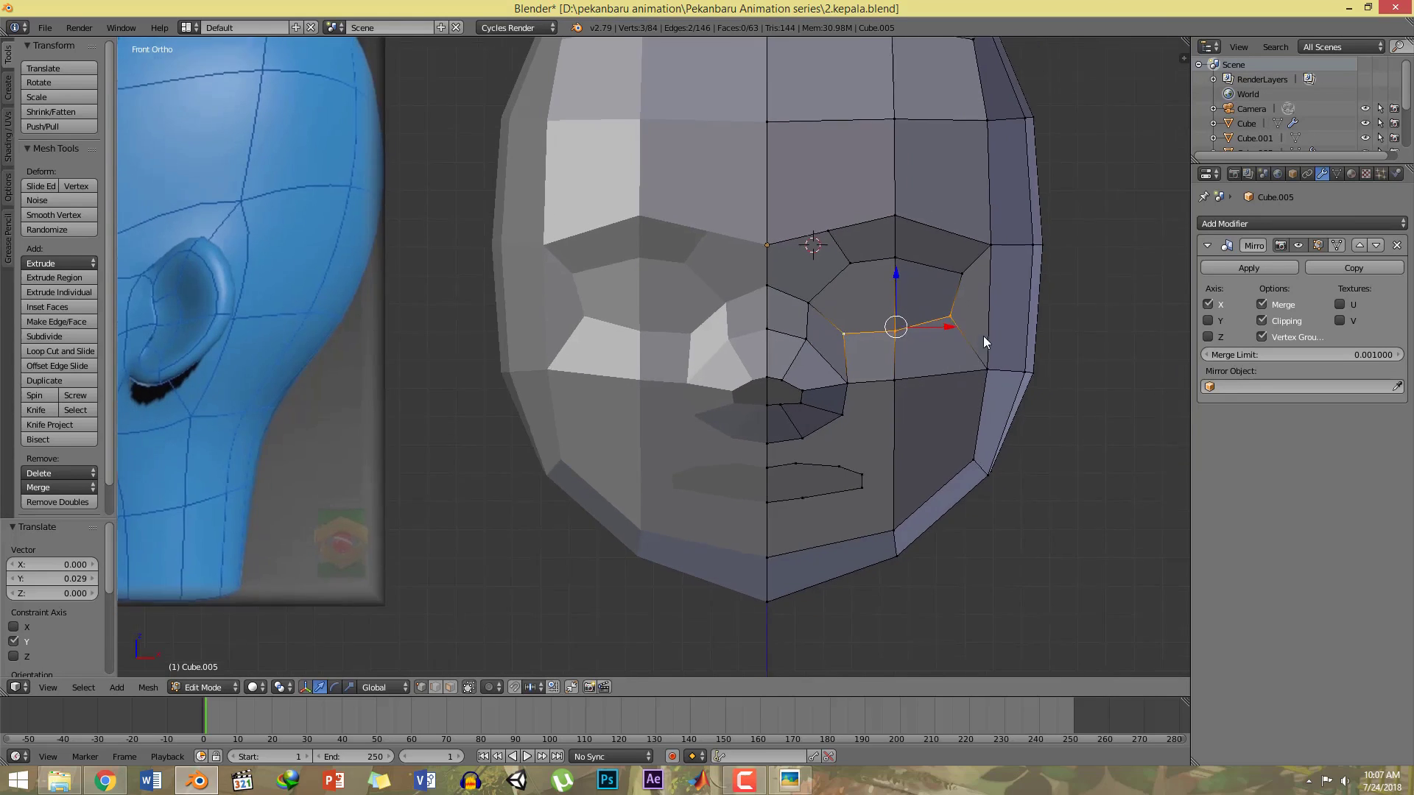
pyautogui.scroll(-1, 983, 336)
pyautogui.hotkey('ctrl', 's')
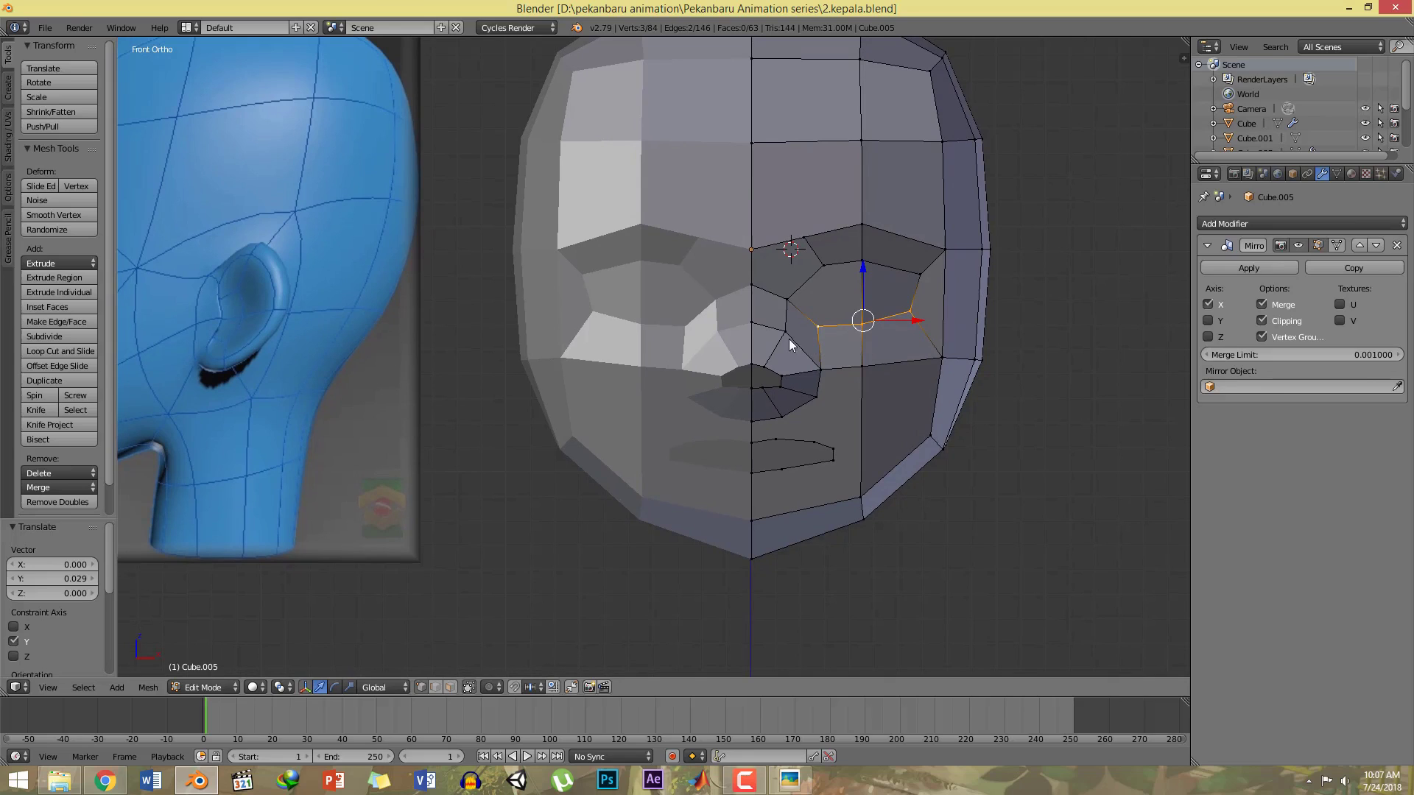
# Step: Adjust the side vertices of the nose ridge along X, moving the upper one inward by about -0.063
pyautogui.rightClick(787, 334)
pyautogui.rightClick(766, 366)
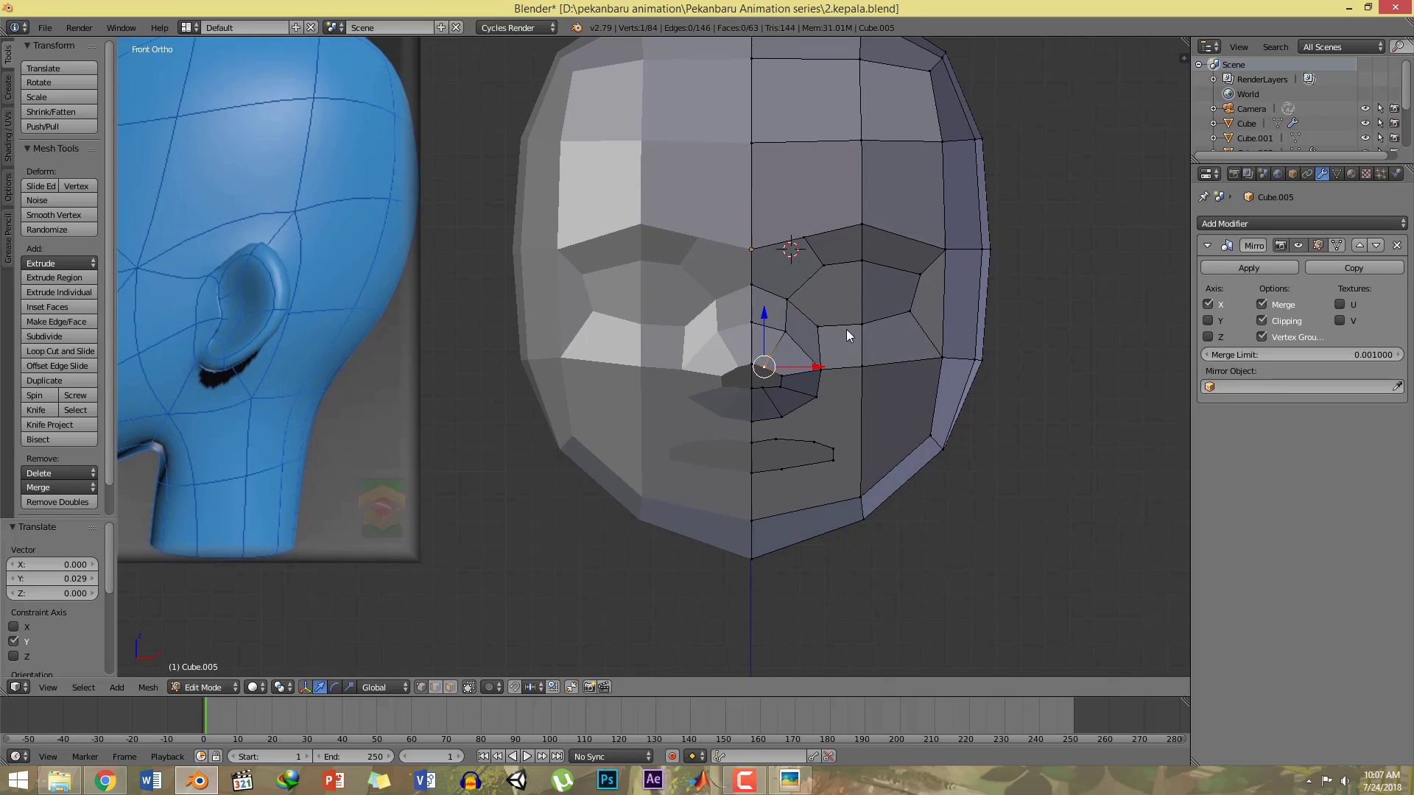
pyautogui.moveTo(813, 366); pyautogui.dragTo(821, 367)
pyautogui.rightClick(795, 333)
pyautogui.moveTo(841, 317); pyautogui.dragTo(821, 316)
# Step: Move the outer side vertices of the nose inward by about -0.030 along X
pyautogui.rightClick(822, 368)
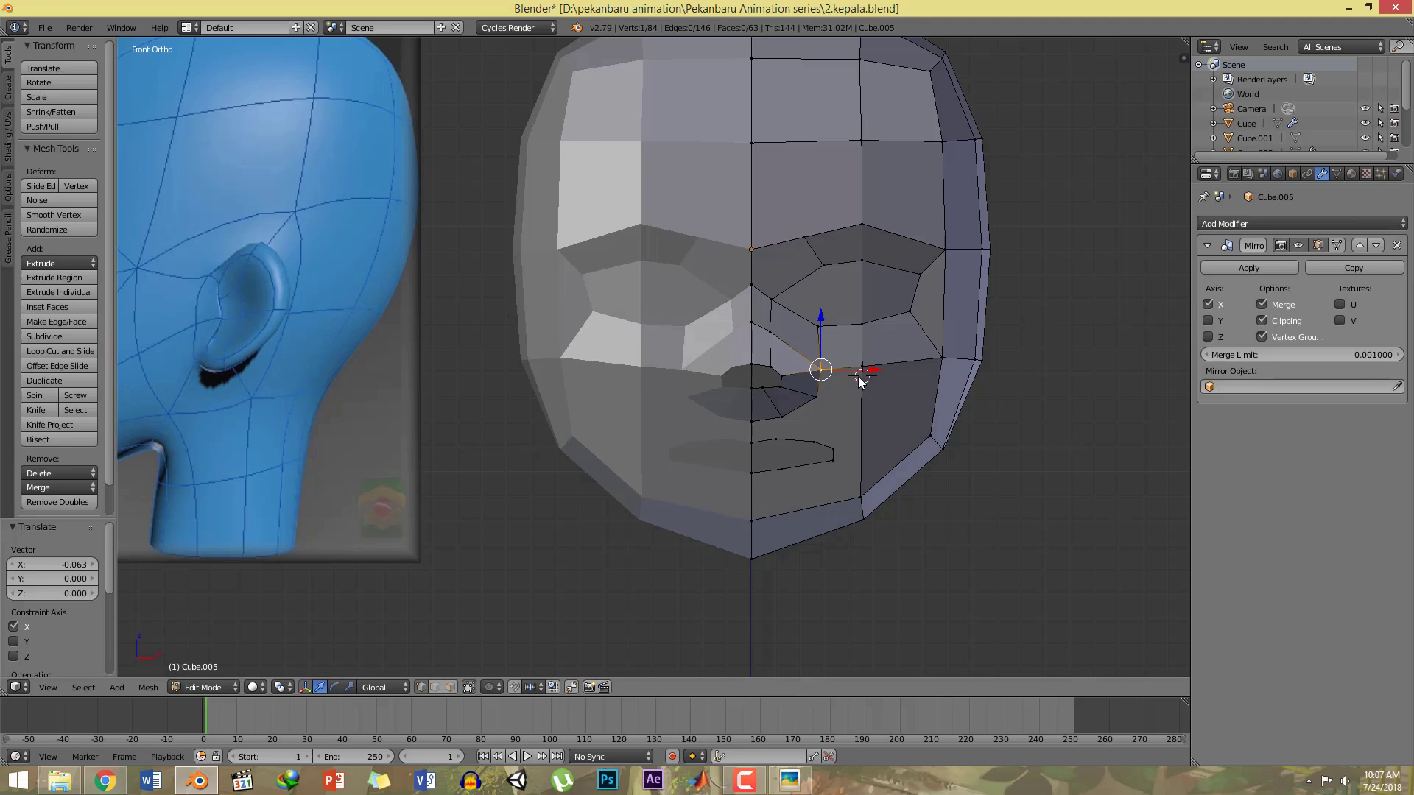
pyautogui.moveTo(863, 372)
pyautogui.mouseDown()
pyautogui.moveTo(855, 397)
pyautogui.moveTo(849, 371)
pyautogui.mouseUp()
pyautogui.rightClick(819, 397)
pyautogui.rightClick(819, 370)
pyautogui.keyDown('shift'); pyautogui.moveTo(864, 378); pyautogui.dragTo(868, 341, button='middle'); pyautogui.keyUp('shift')
# Step: Raise the two bottom vertices of the nose by about 0.036 along Z and save the file
pyautogui.rightClick(784, 381)
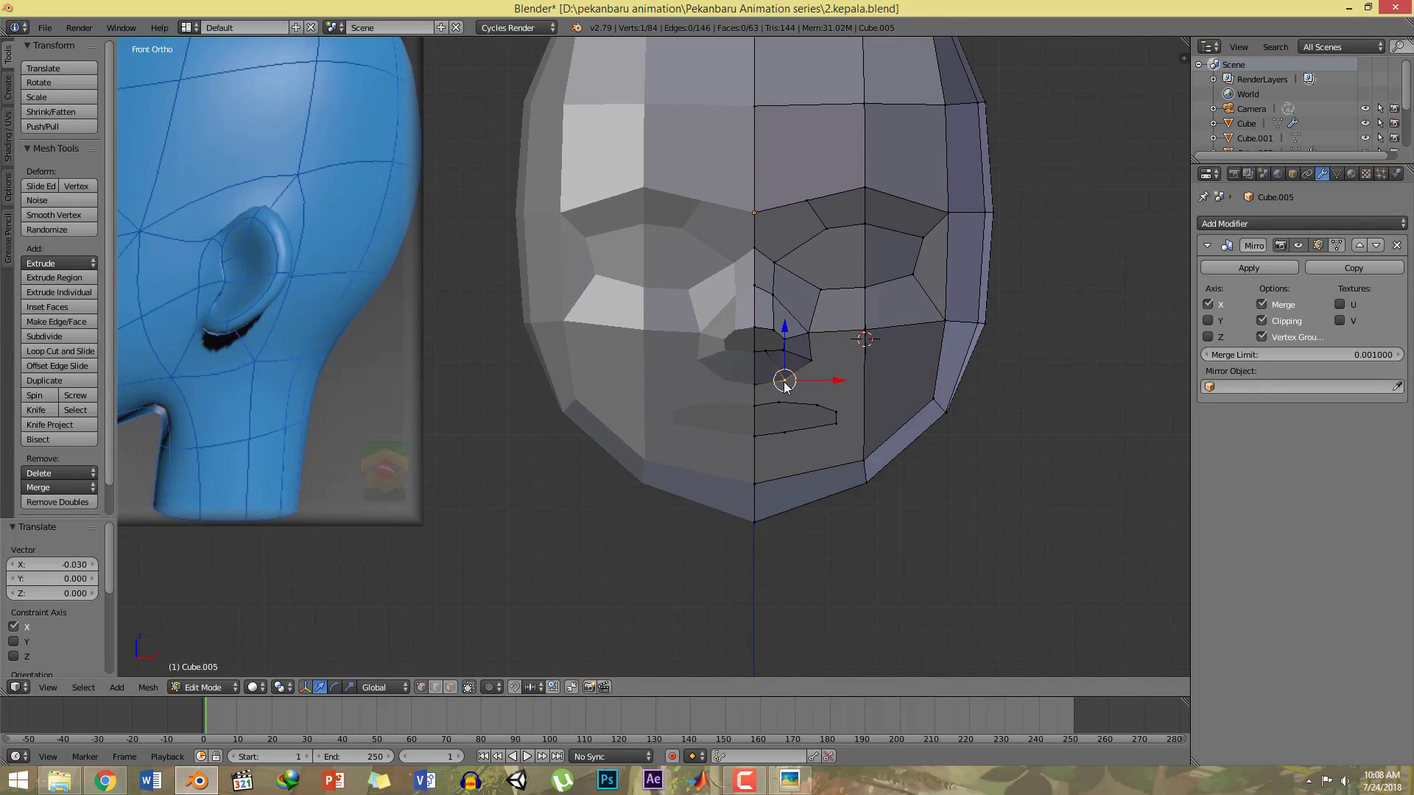
pyautogui.keyDown('shift'); pyautogui.rightClick(763, 382); pyautogui.keyUp('shift')
pyautogui.moveTo(771, 362); pyautogui.dragTo(770, 352)
pyautogui.moveTo(767, 352); pyautogui.dragTo(767, 352)
pyautogui.rightClick(818, 357)
pyautogui.keyDown('shift'); pyautogui.moveTo(892, 333); pyautogui.dragTo(951, 340, button='middle'); pyautogui.keyUp('shift')
pyautogui.hotkey('ctrl', 's')
# Step: Switch to face selection, extrude the two eye faces and scale them down to about 0.833
pyautogui.click(890, 334)
pyautogui.scroll(-3, 997, 372)
pyautogui.scroll(1, 968, 366)
pyautogui.keyDown('shift'); pyautogui.moveTo(933, 291); pyautogui.dragTo(915, 317, button='middle'); pyautogui.keyUp('shift')
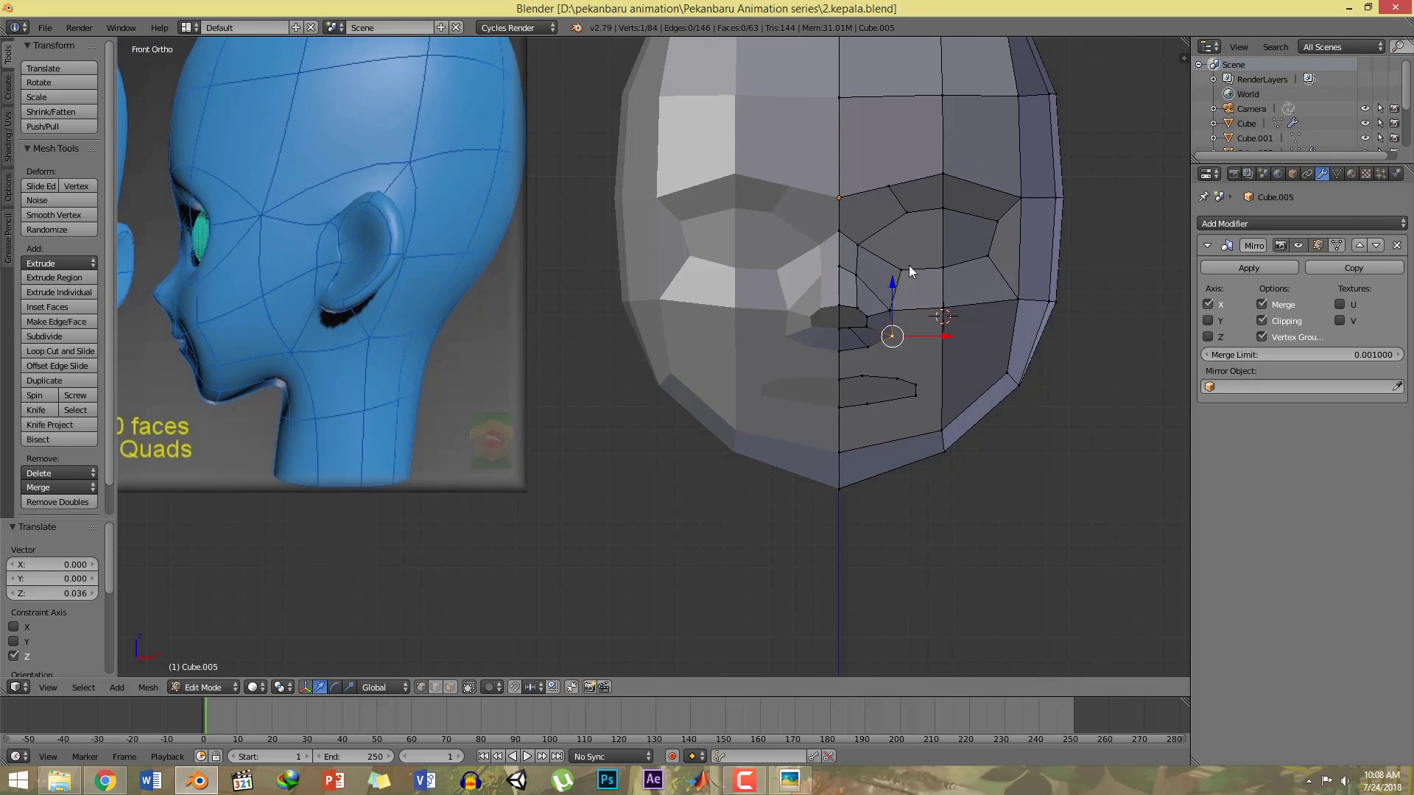
pyautogui.keyDown('shift'); pyautogui.moveTo(909, 267); pyautogui.dragTo(856, 331, button='middle'); pyautogui.keyUp('shift')
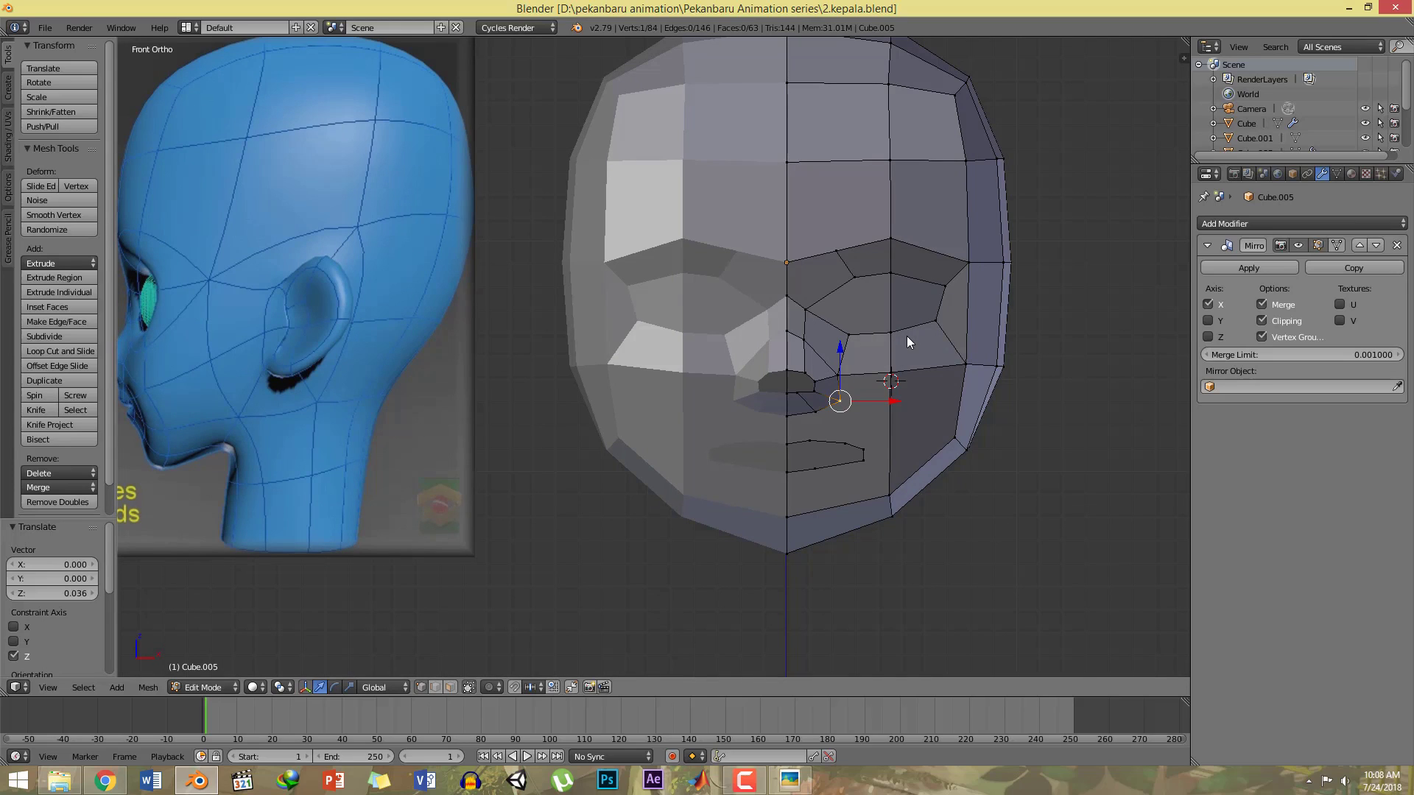
pyautogui.hotkey('ctrl', 'Tab')
pyautogui.click(914, 366)
pyautogui.click(870, 307)
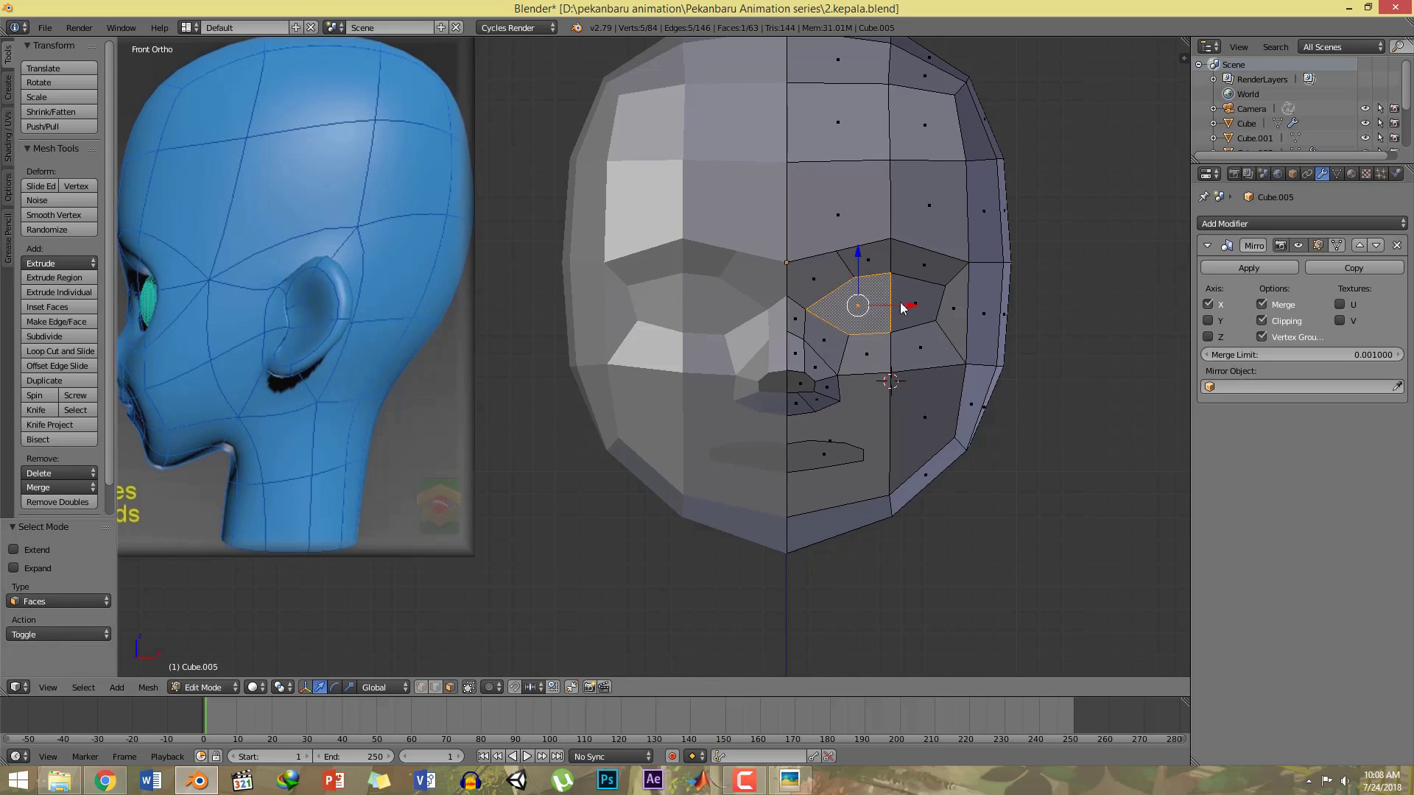
pyautogui.keyDown('shift'); pyautogui.click(932, 310); pyautogui.keyUp('shift')
pyautogui.scroll(-2, 941, 317)
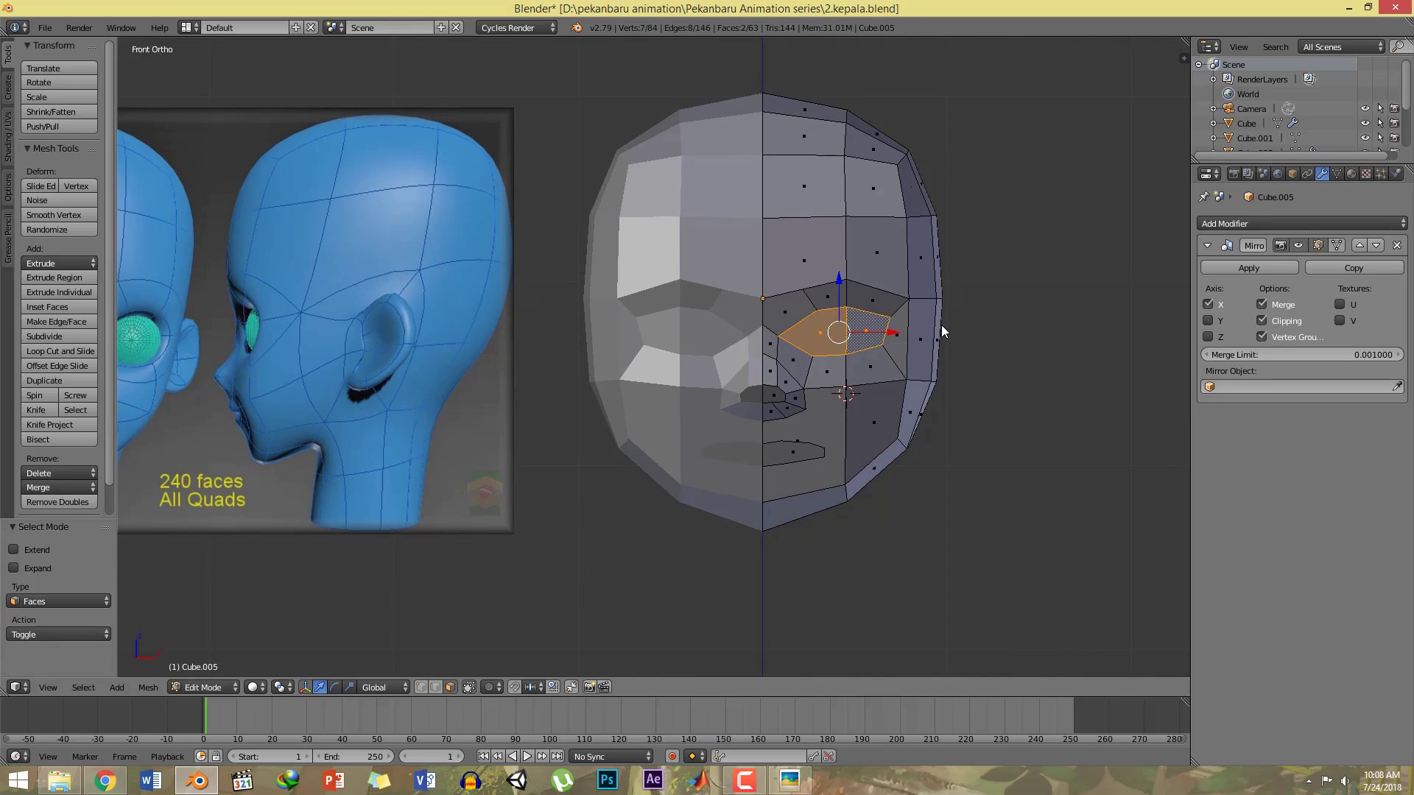
pyautogui.scroll(-1, 941, 325)
pyautogui.scroll(3, 938, 313)
pyautogui.keyDown('shift'); pyautogui.moveTo(972, 303); pyautogui.dragTo(898, 310, button='middle'); pyautogui.keyUp('shift')
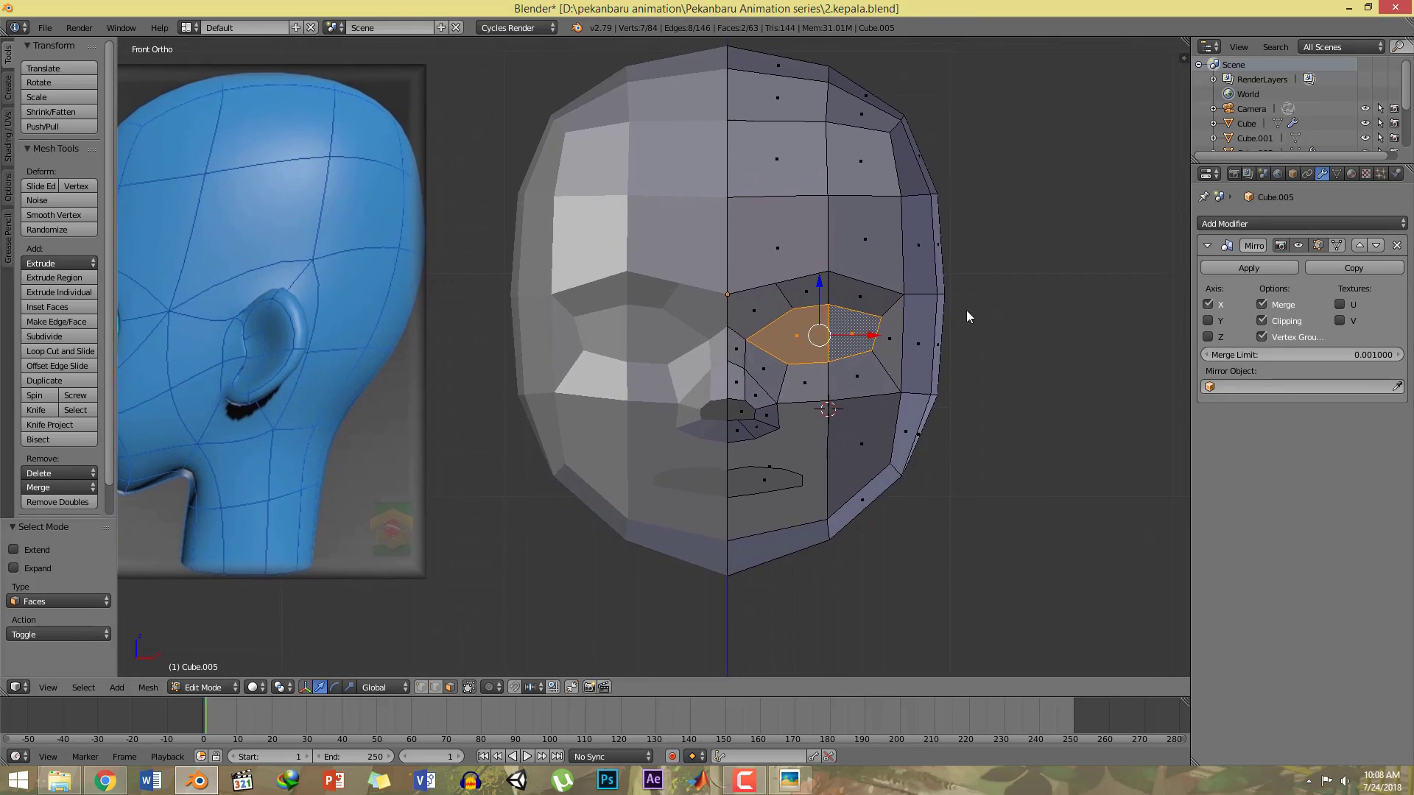
pyautogui.press('e')
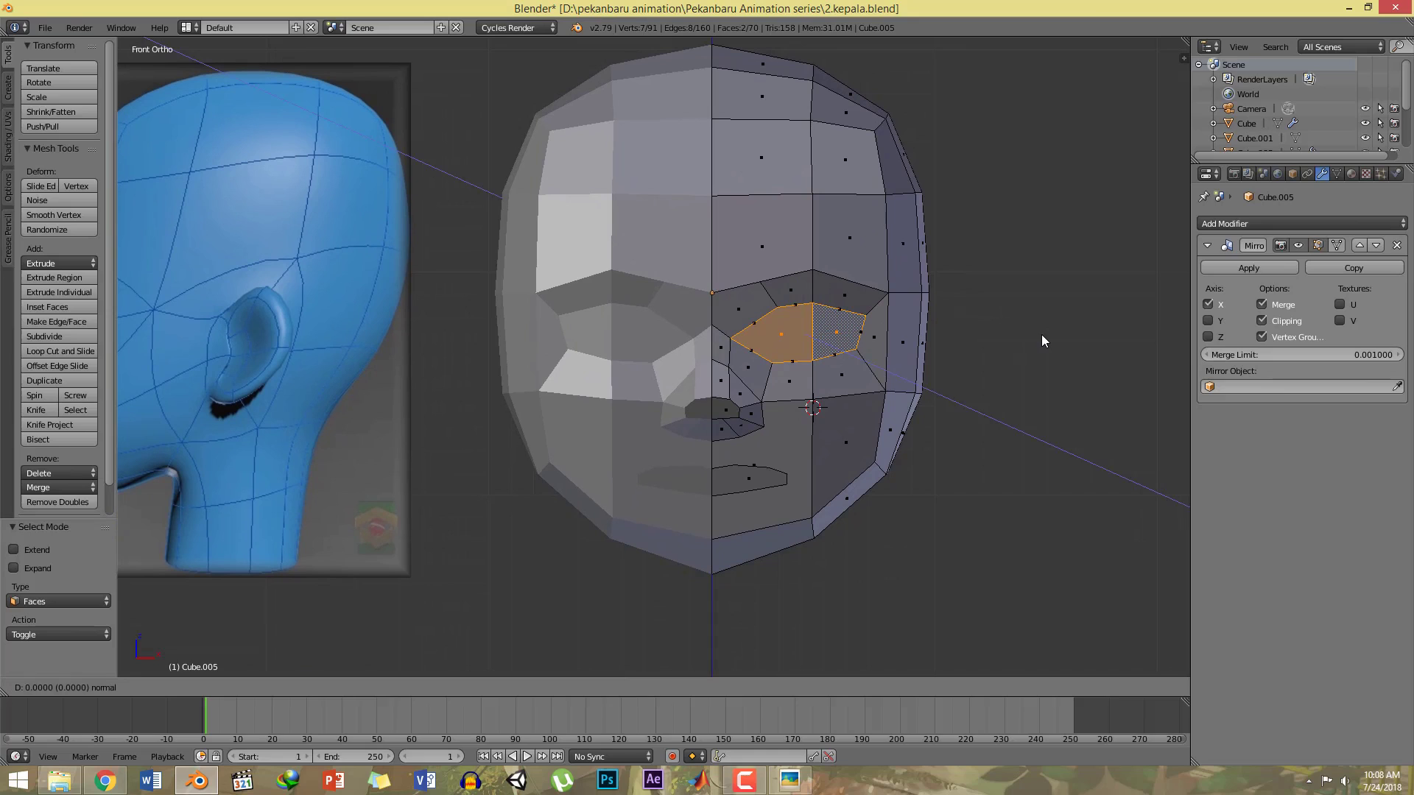
pyautogui.press('s')
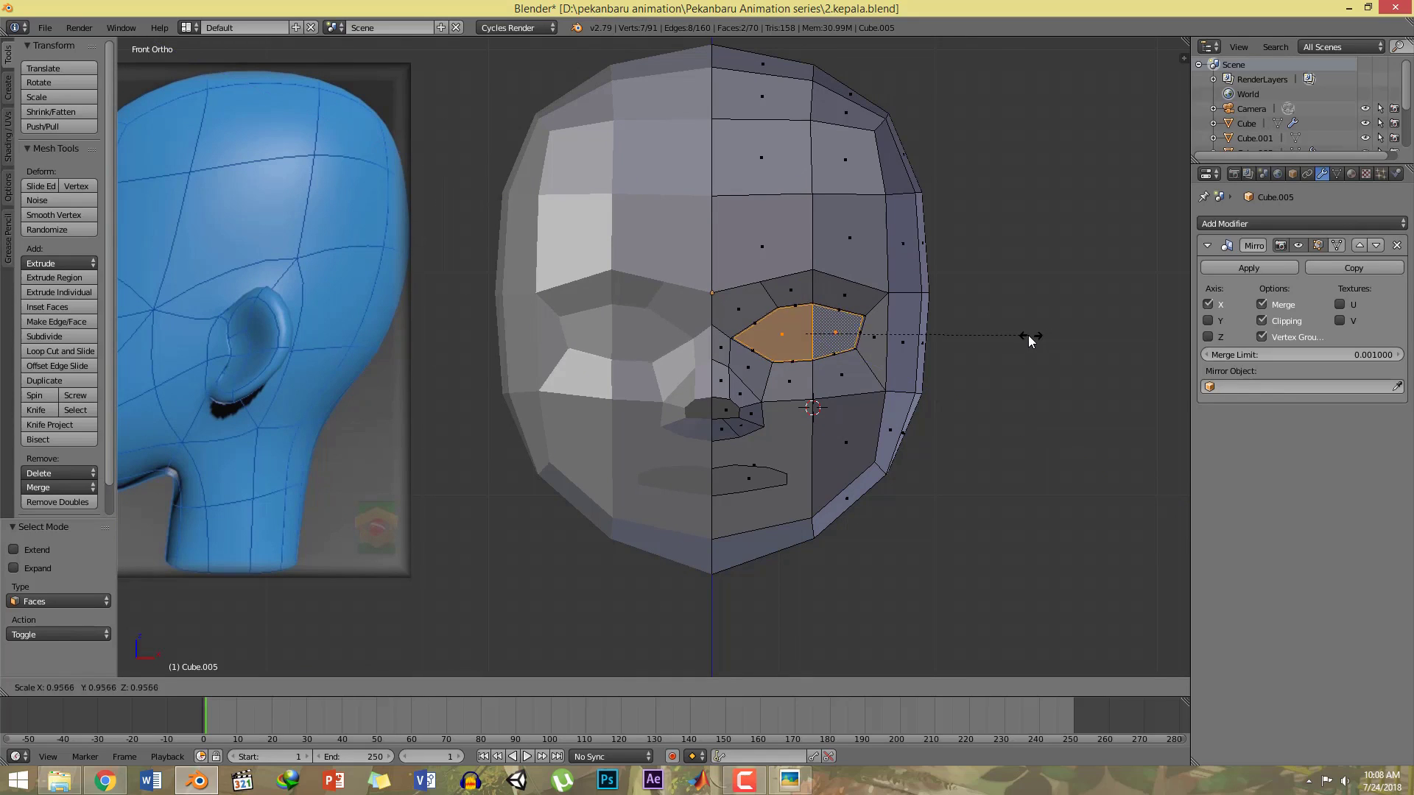
pyautogui.click(1001, 342)
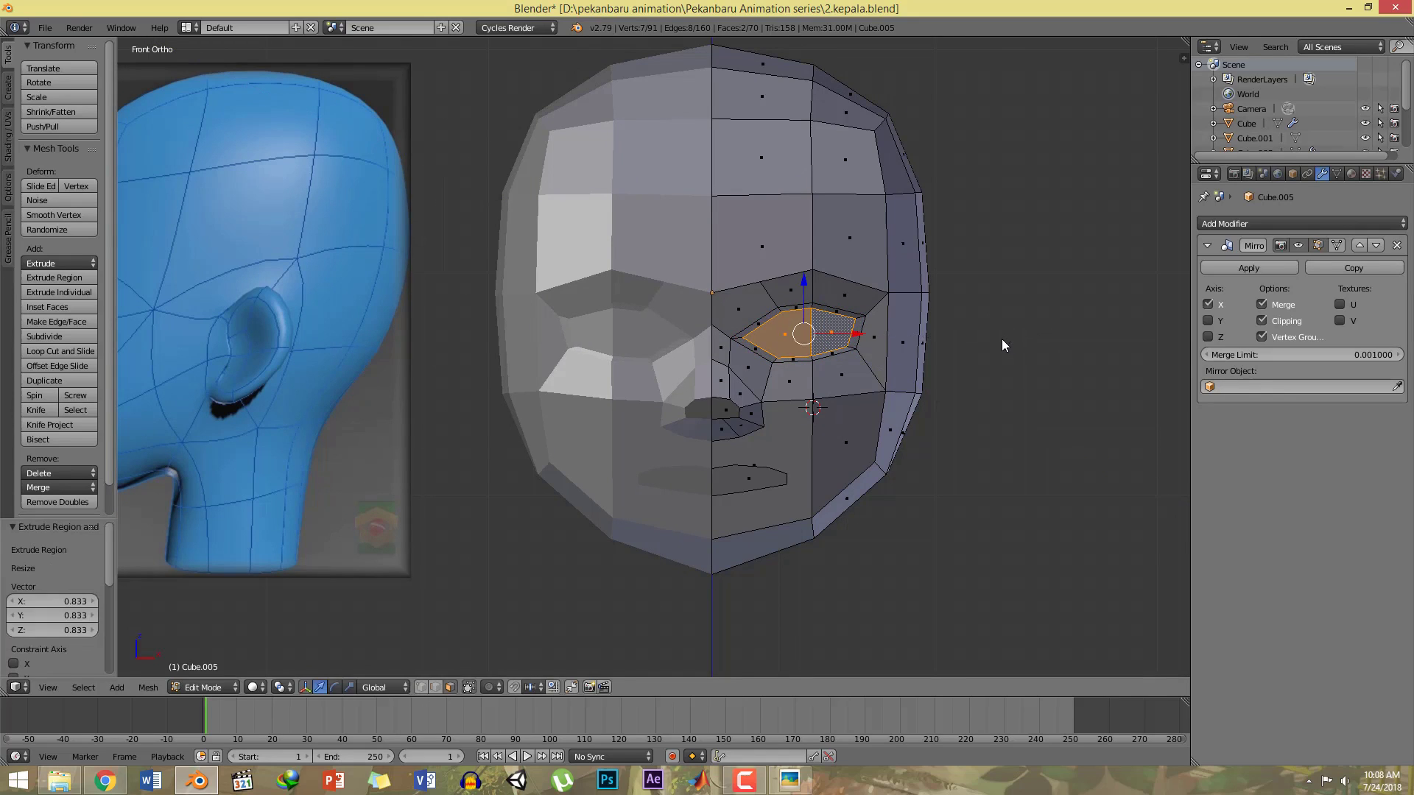
pyautogui.moveTo(983, 340); pyautogui.dragTo(845, 359, button='middle')
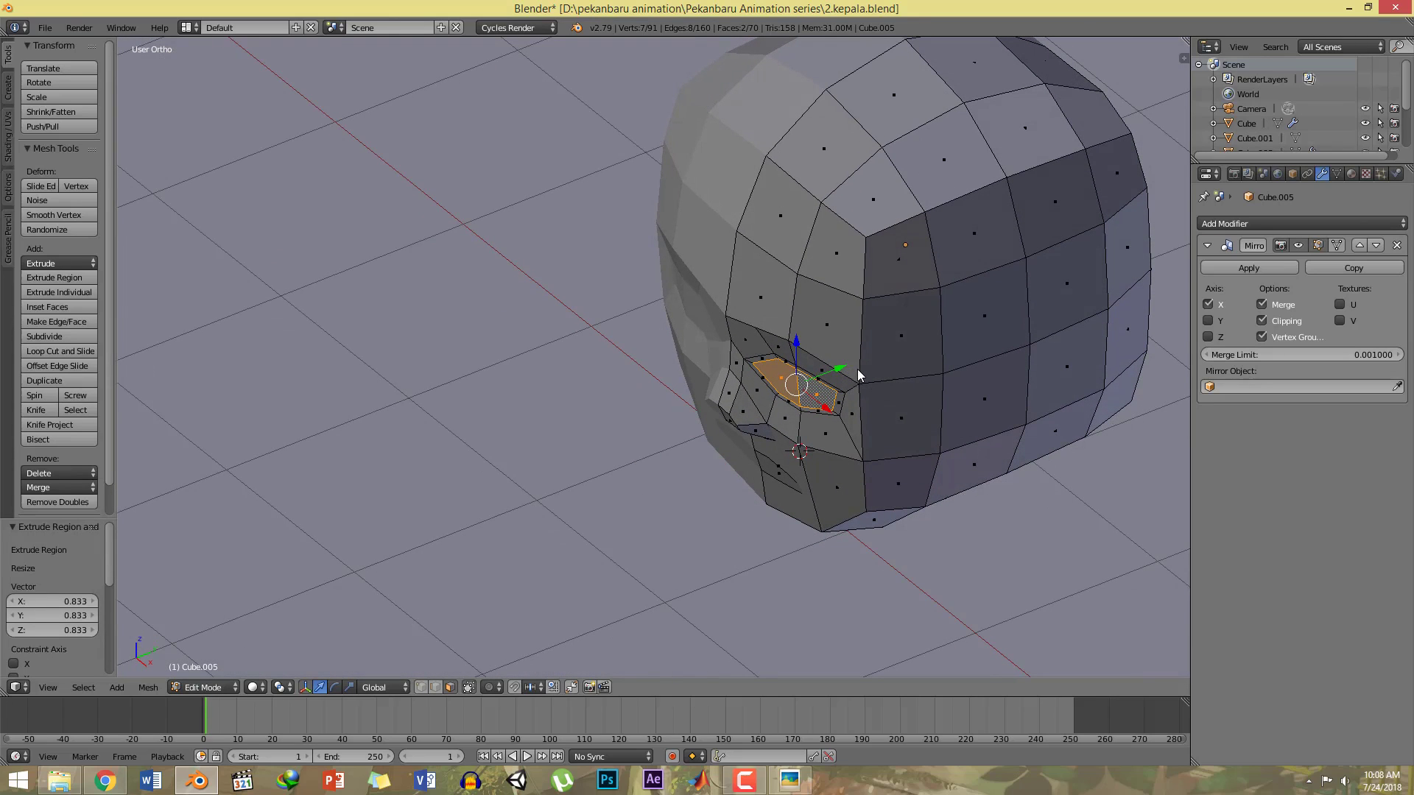
pyautogui.press('e')
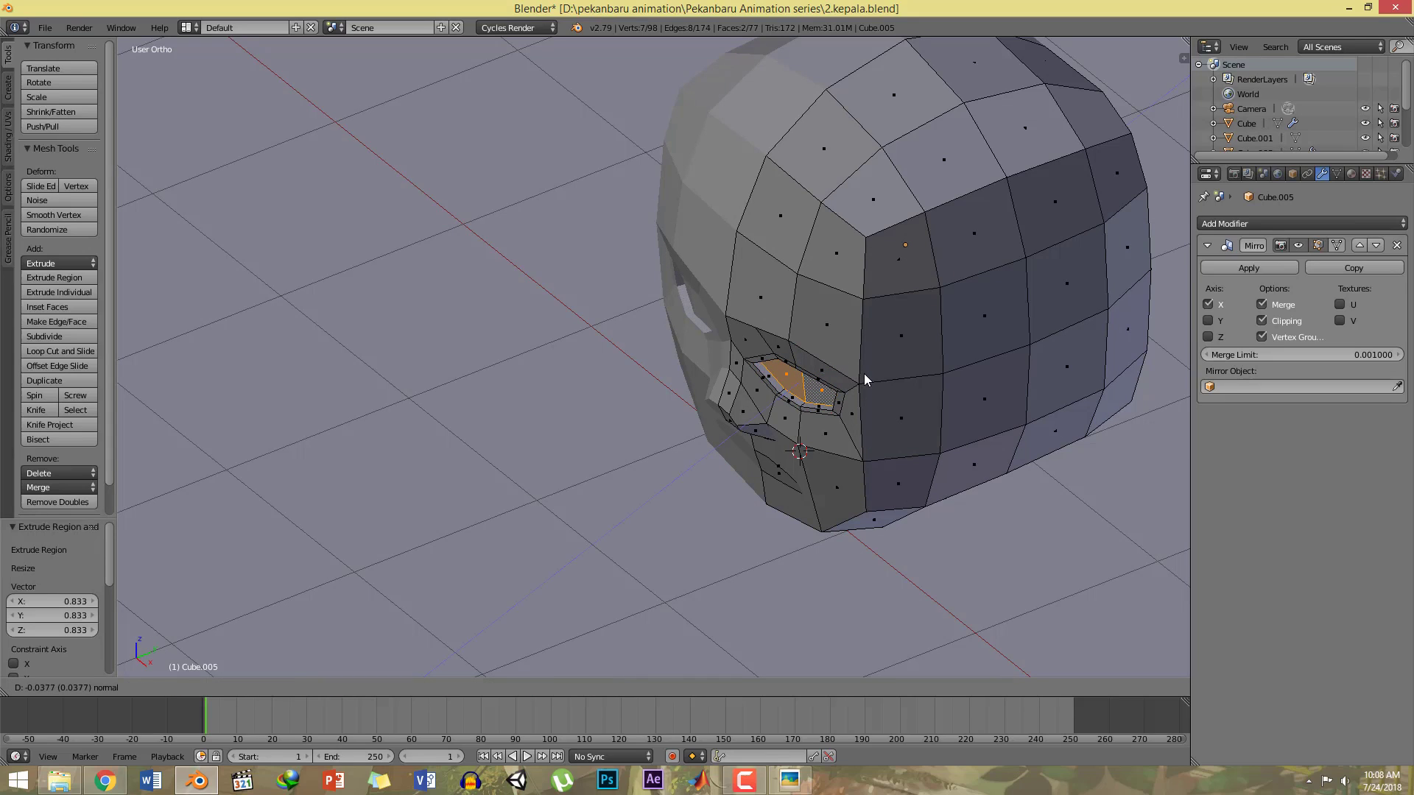
pyautogui.rightClick(864, 374)
pyautogui.hotkey('ctrl', 'z')
# Step: Try to push the inset eye faces back by about 0.032 along Y
pyautogui.press('KP_1')
pyautogui.moveTo(863, 373); pyautogui.dragTo(828, 380, button='middle')
pyautogui.scroll(1, 868, 353)
pyautogui.moveTo(902, 325); pyautogui.dragTo(910, 320)
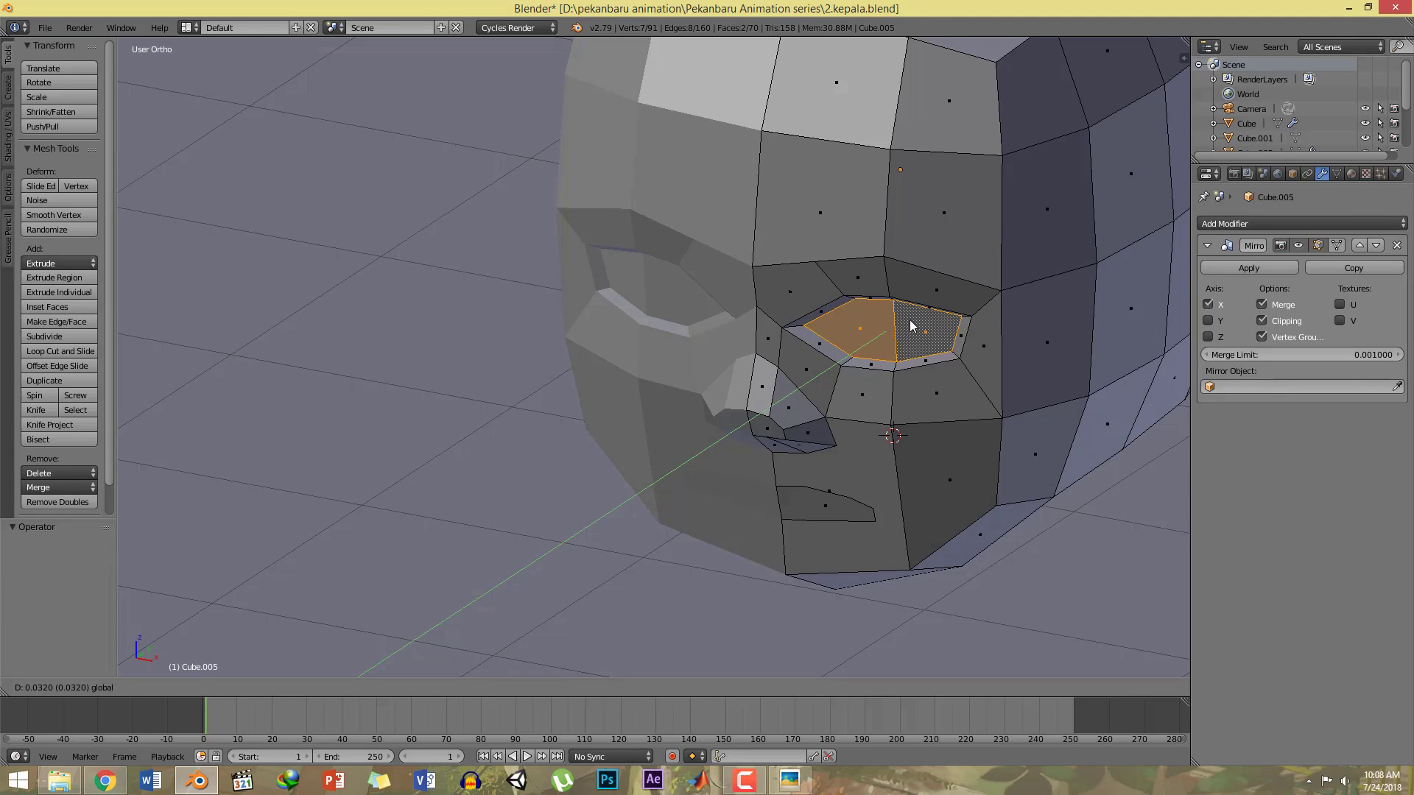
pyautogui.moveTo(911, 325); pyautogui.dragTo(911, 325)
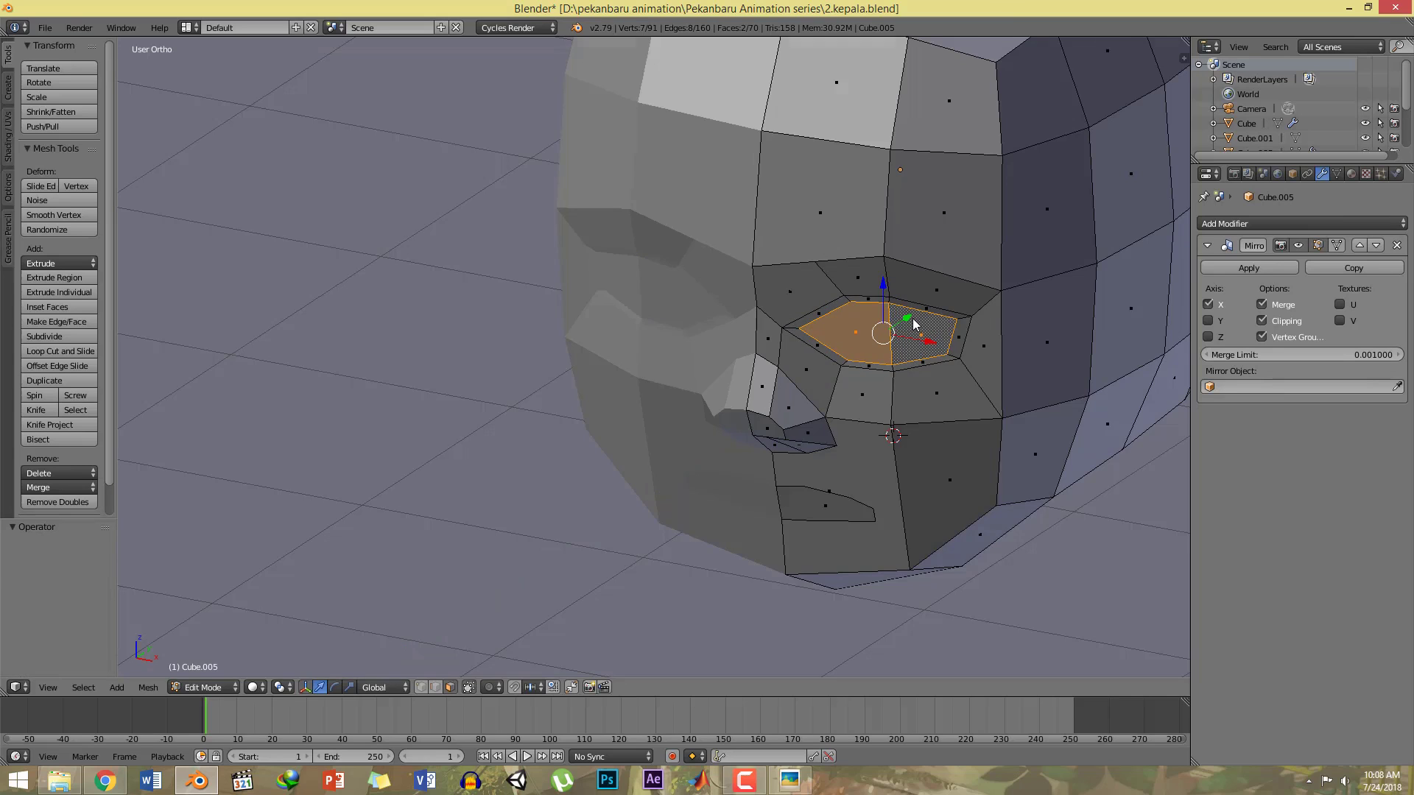
# Step: Enable proportional editing and, with a small radius, move the inset eye faces about 0.058 along Y and -0.008 along Z
pyautogui.press('KP_1')
pyautogui.moveTo(942, 300); pyautogui.dragTo(787, 325, button='middle')
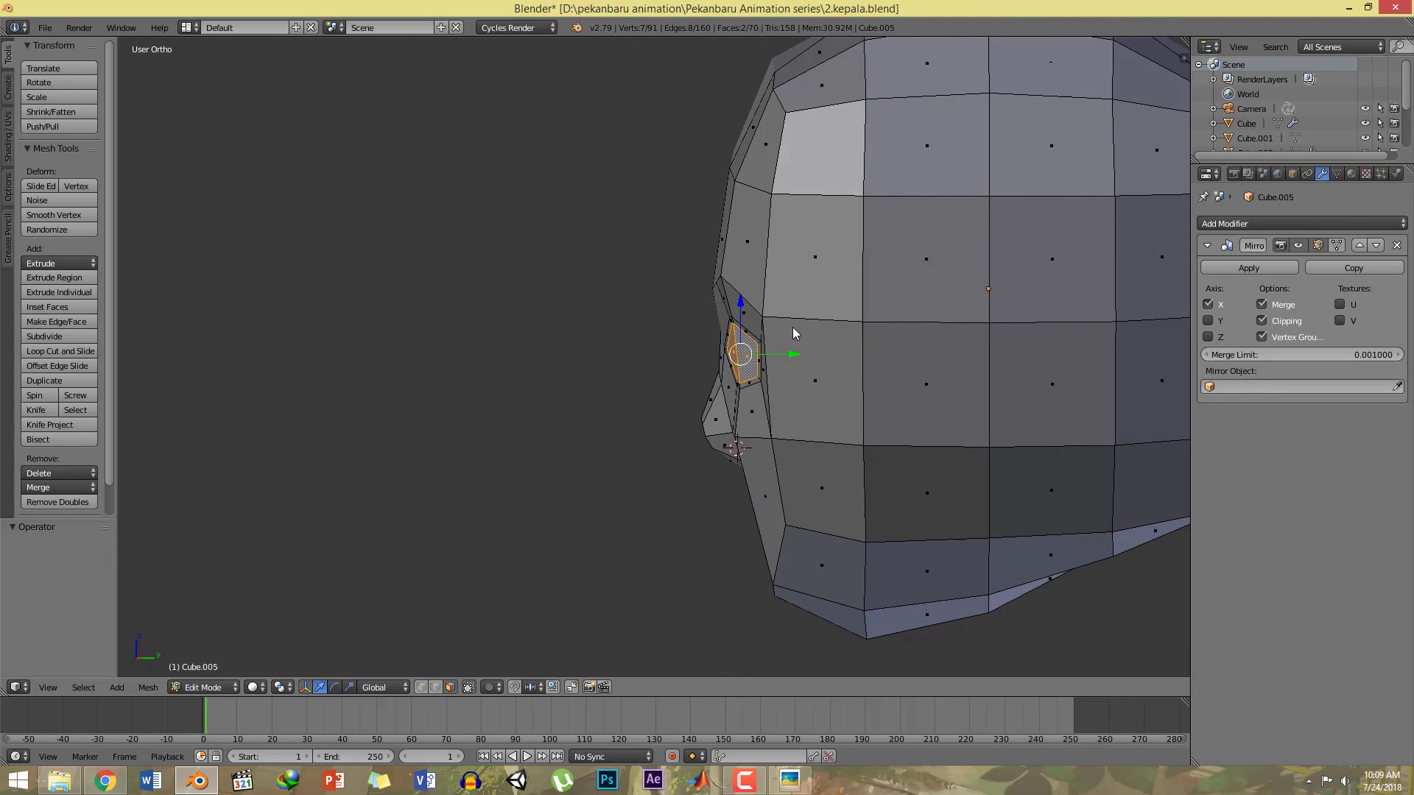
pyautogui.press('KP_3')
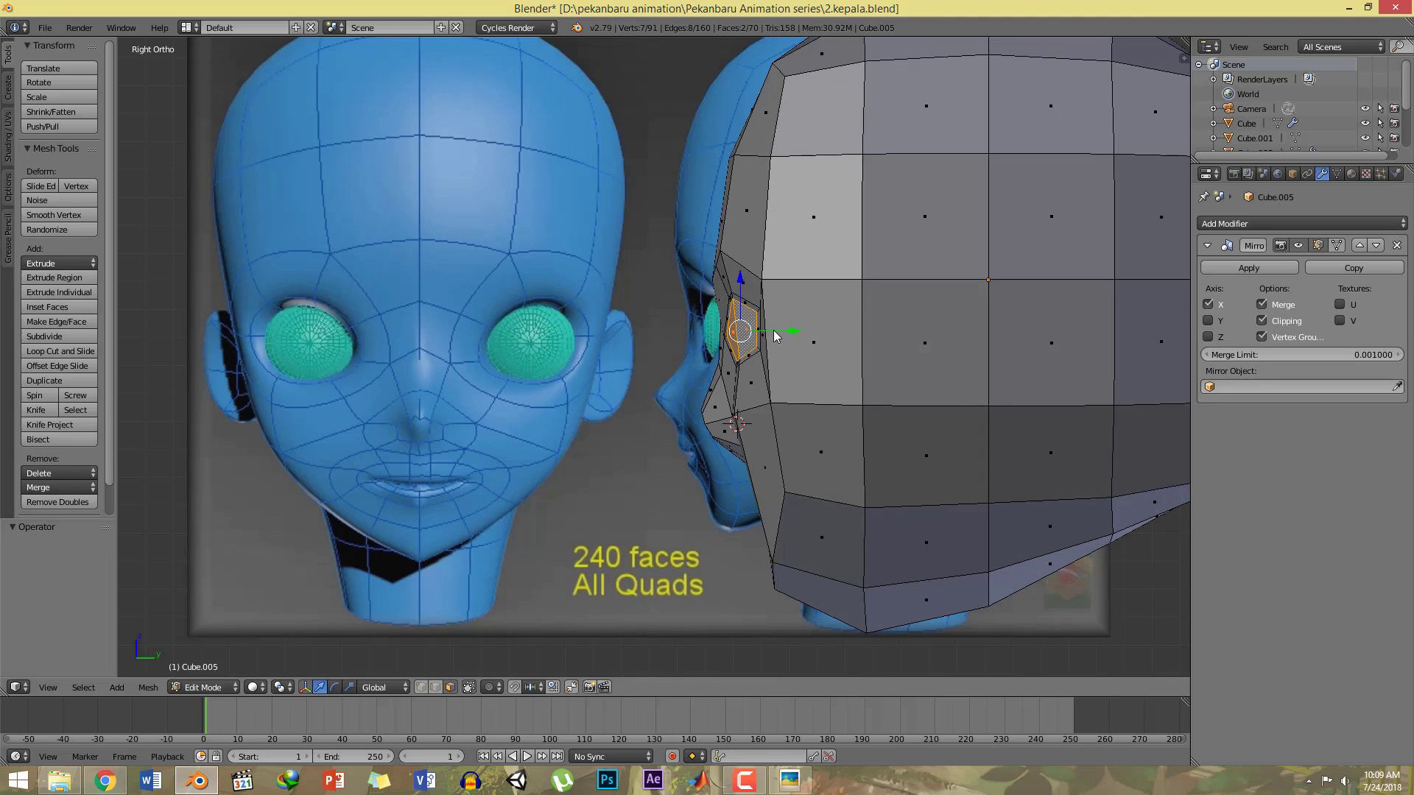
pyautogui.click(491, 687)
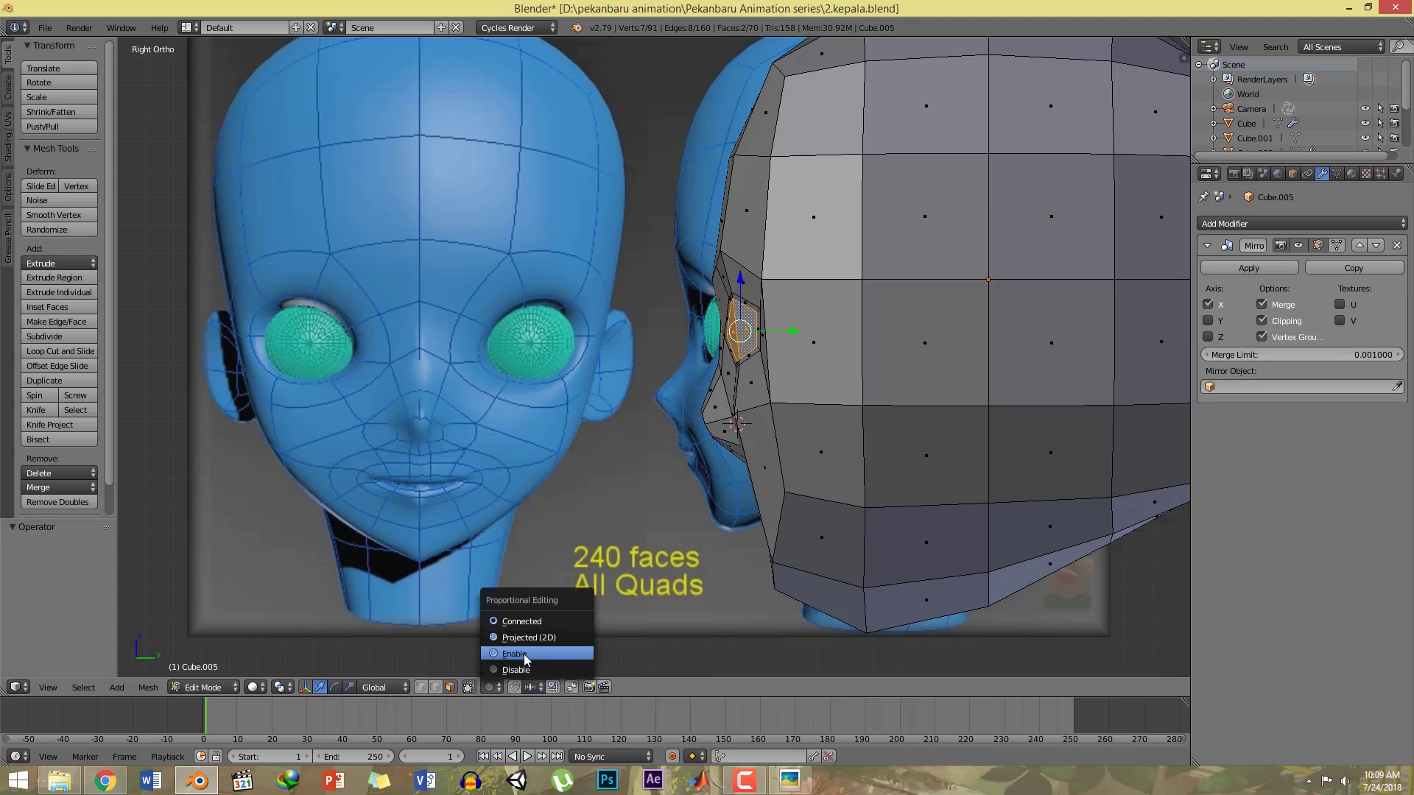
pyautogui.click(522, 655)
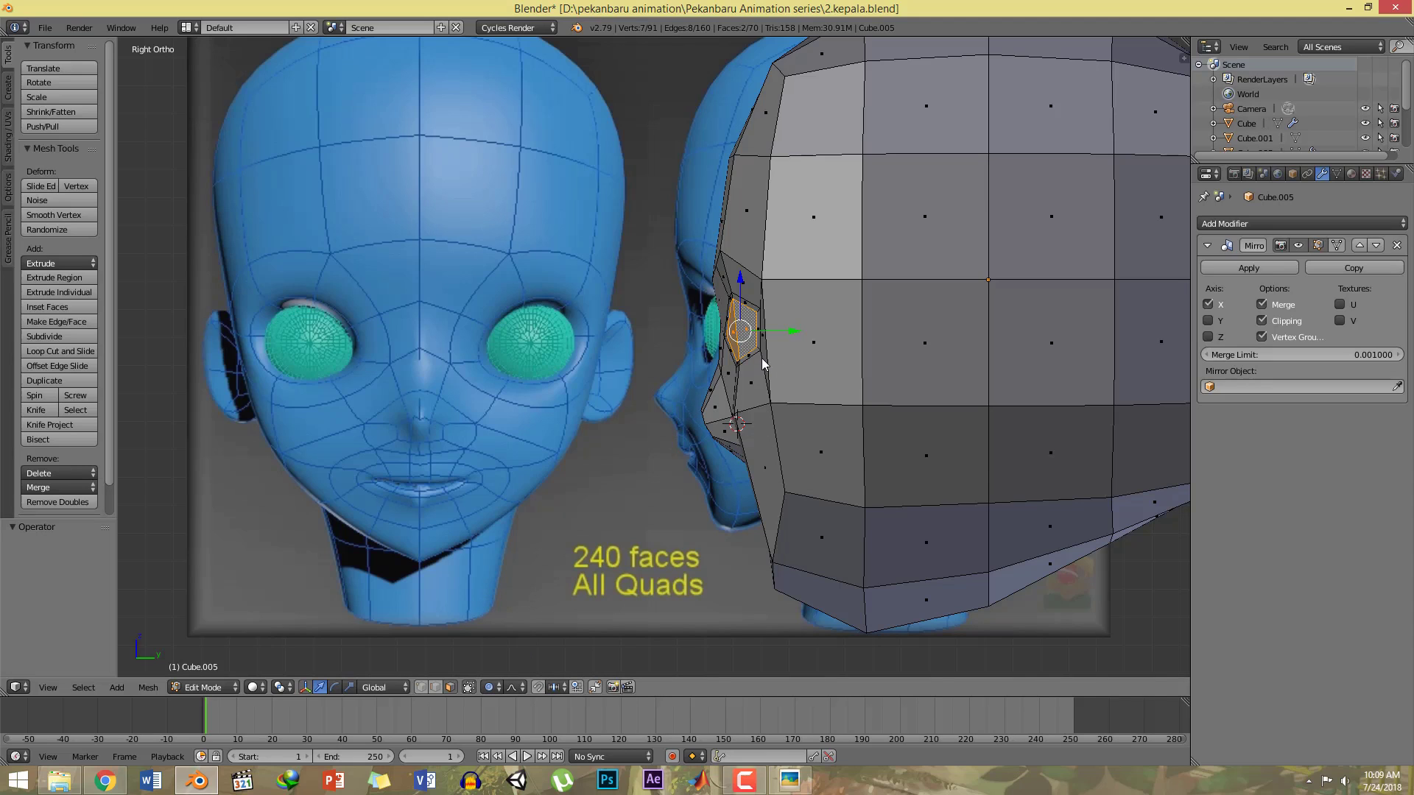
pyautogui.press('g')
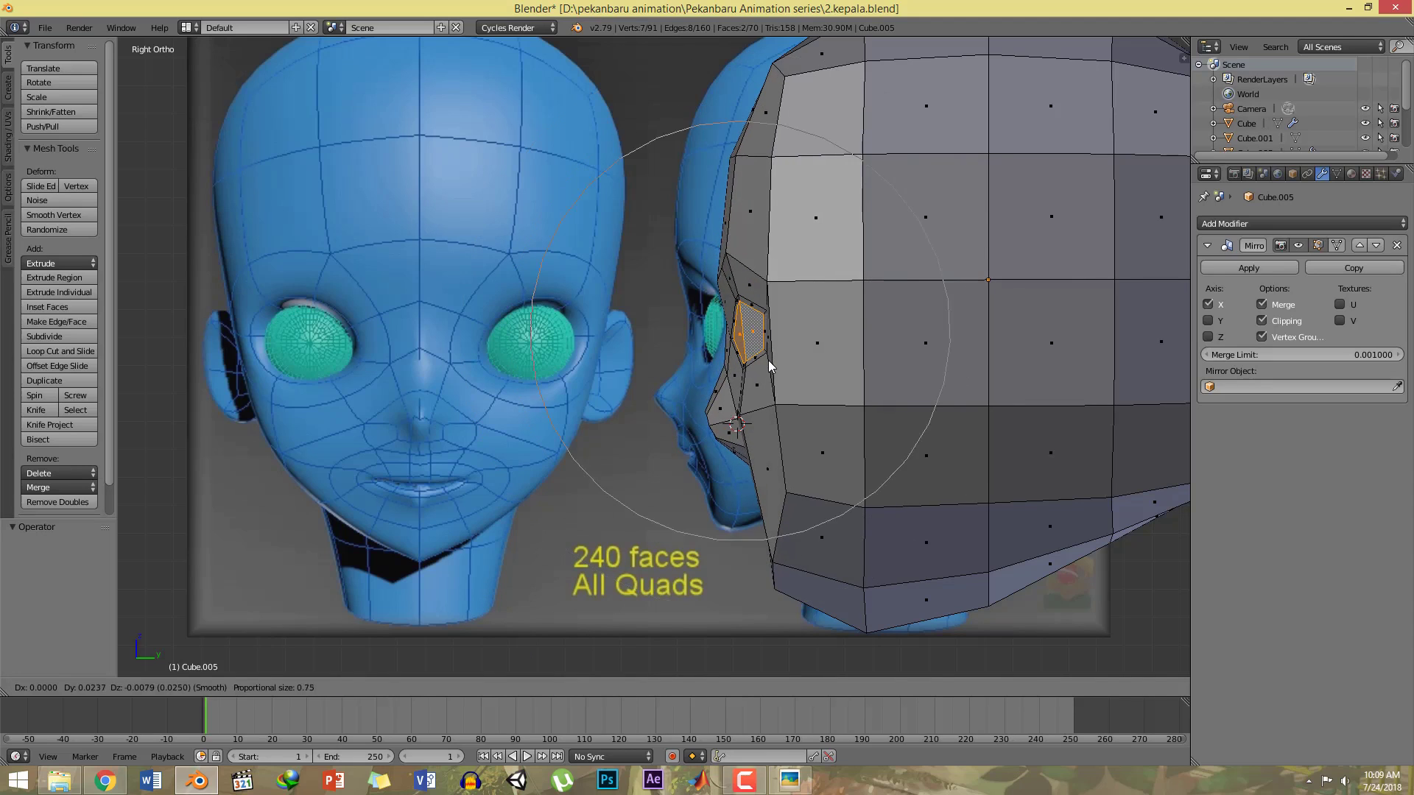
pyautogui.scroll(3, 773, 363)
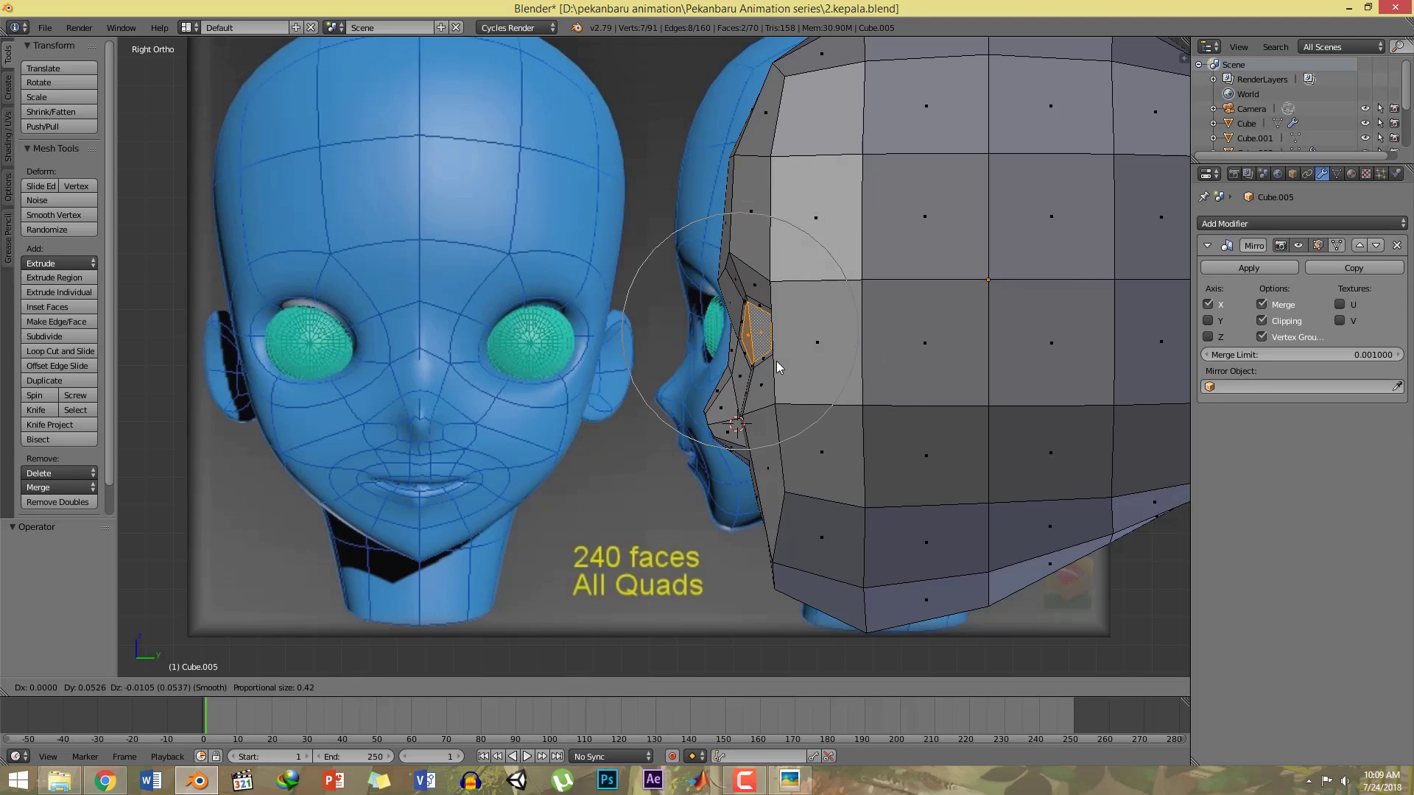
pyautogui.scroll(11, 776, 361)
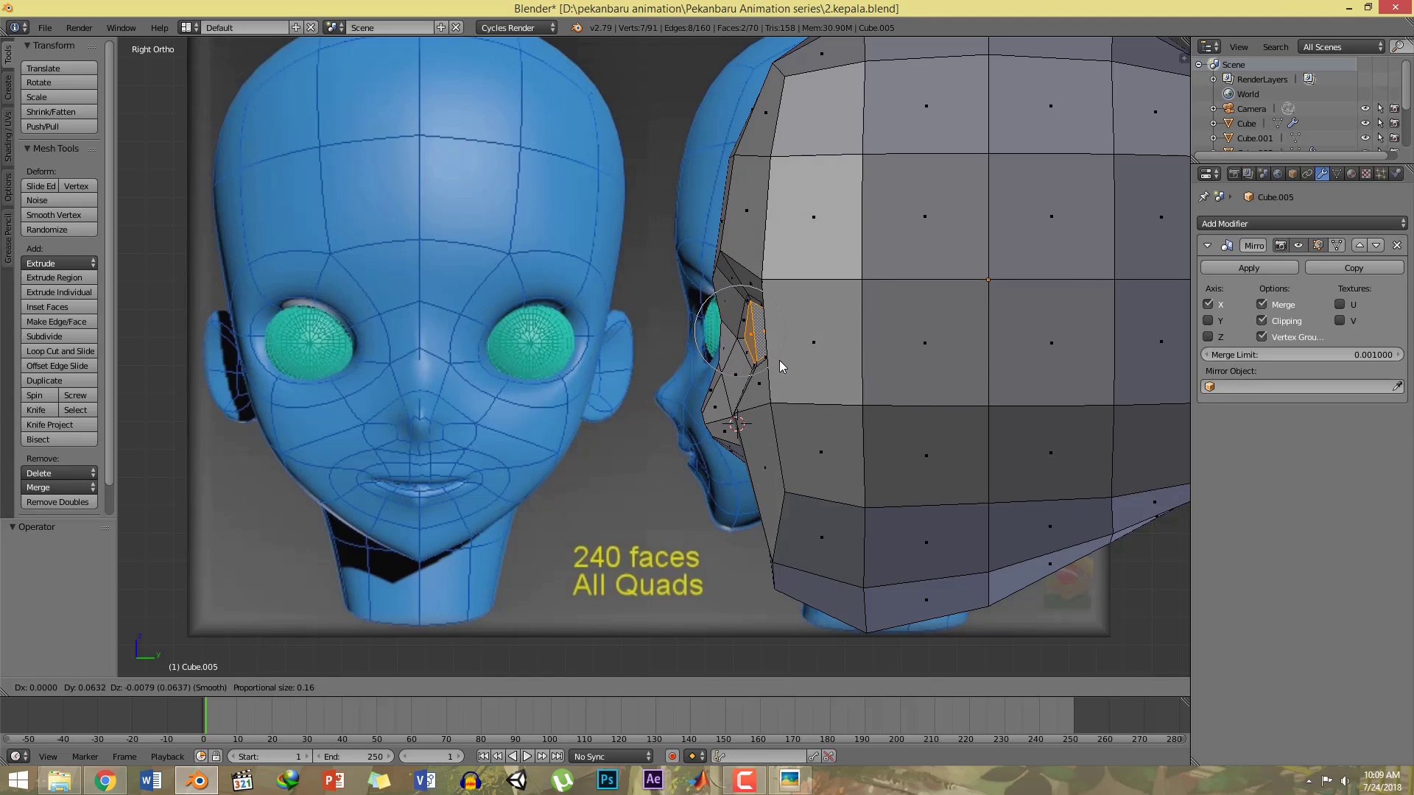
pyautogui.click(777, 361)
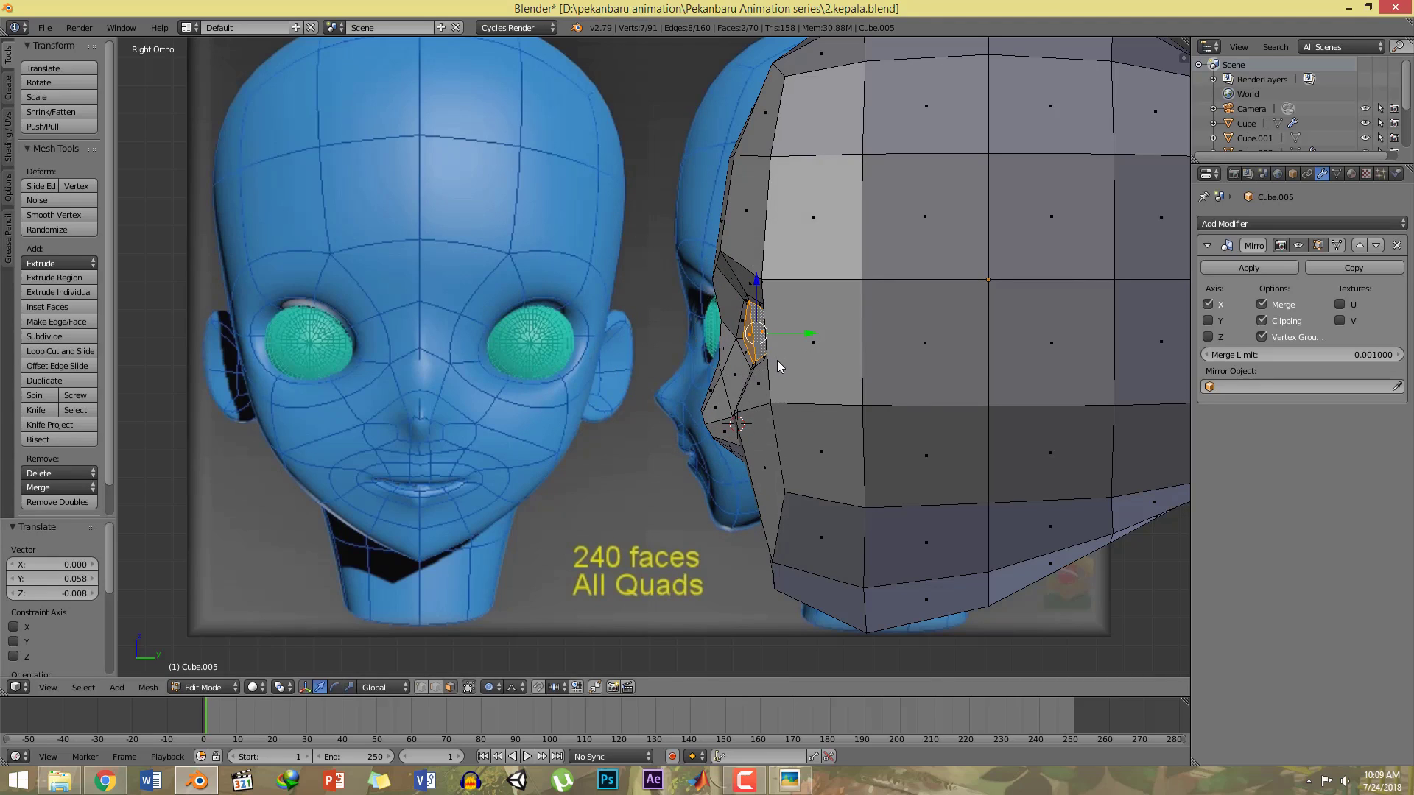
# Step: Extrude the recessed eye faces again and scale them down to about 0.865
pyautogui.moveTo(777, 361); pyautogui.dragTo(777, 362, button='middle')
pyautogui.press('KP_1')
pyautogui.keyDown('shift'); pyautogui.moveTo(885, 361); pyautogui.dragTo(738, 352, button='middle'); pyautogui.keyUp('shift')
pyautogui.press('KP_1')
pyautogui.moveTo(828, 332); pyautogui.dragTo(894, 337, button='middle')
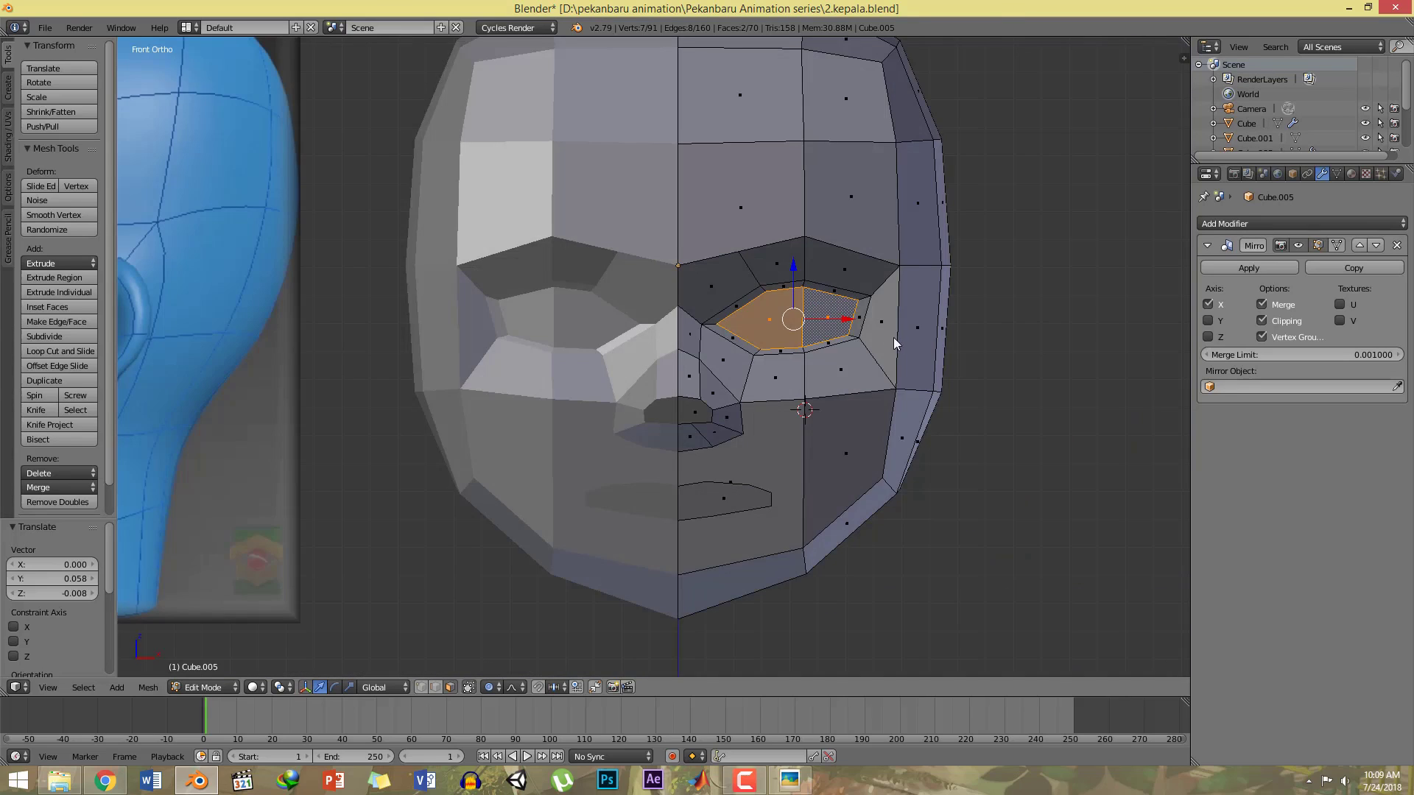
pyautogui.press('KP_1')
pyautogui.press('e')
pyautogui.press('s')
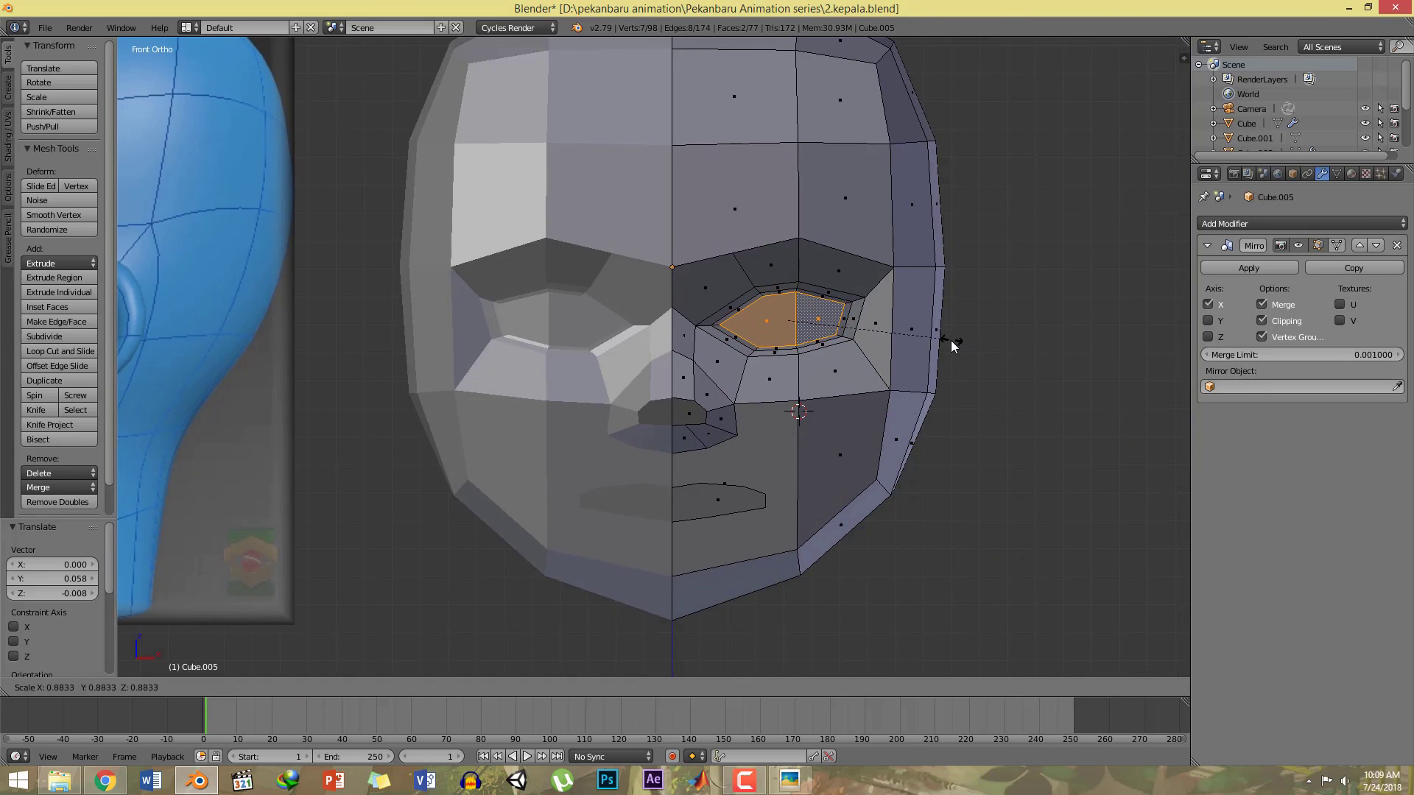
pyautogui.click(950, 349)
# Step: Try to move the innermost eye faces forward by about -0.018 along Y with proportional editing on
pyautogui.moveTo(875, 362)
pyautogui.mouseDown(button='middle')
pyautogui.moveTo(789, 399)
pyautogui.moveTo(847, 361)
pyautogui.mouseUp(button='middle')
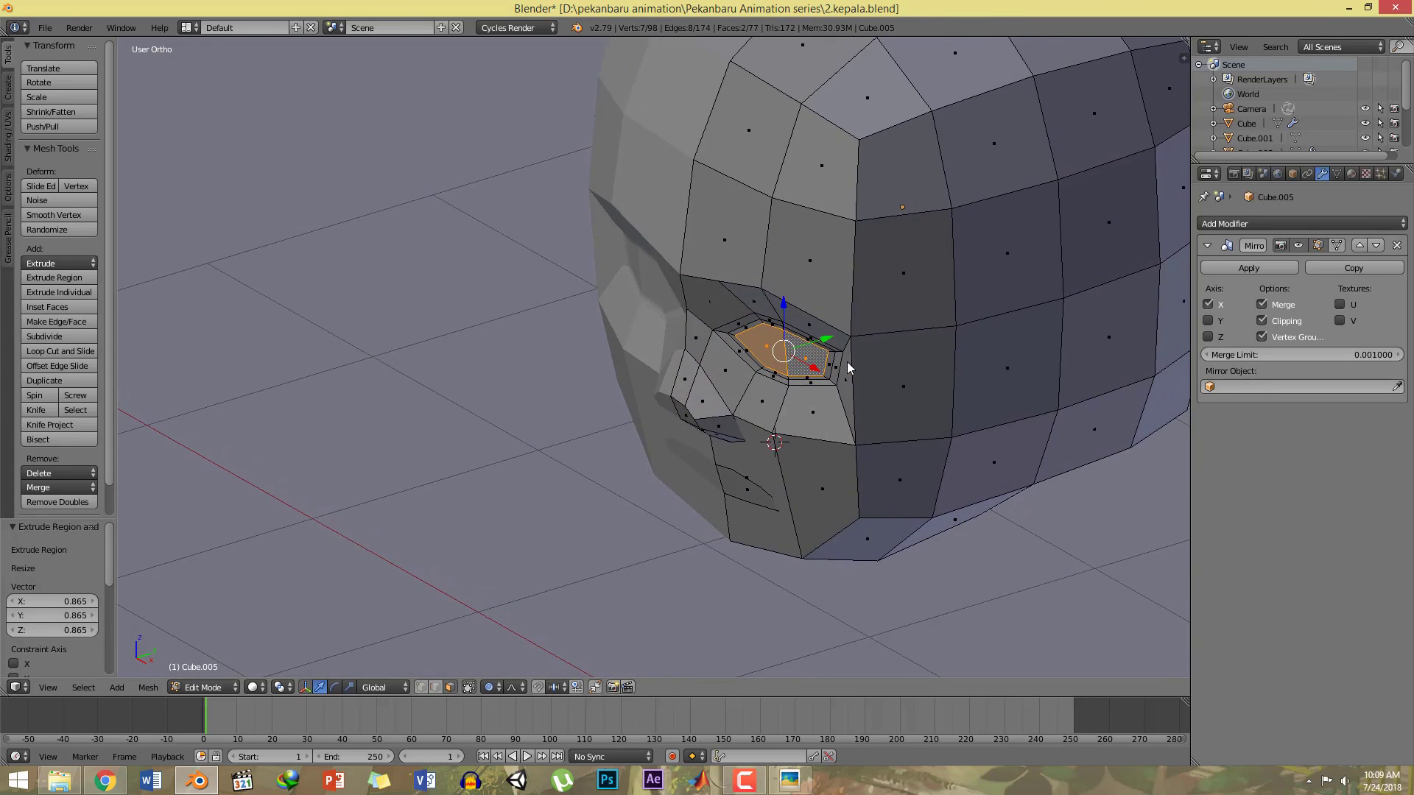
pyautogui.moveTo(825, 339); pyautogui.dragTo(826, 339)
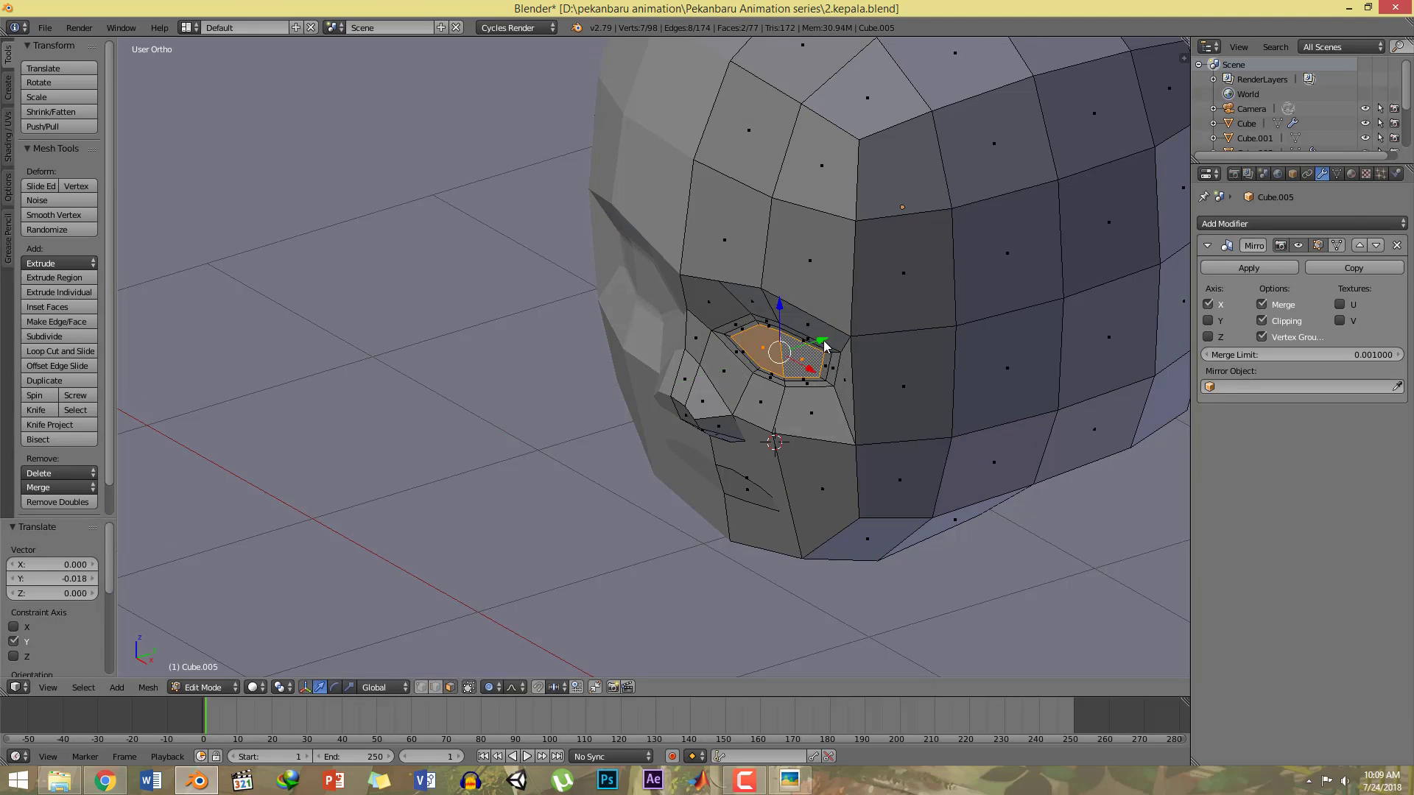
pyautogui.hotkey('ctrl', 'z')
# Step: Disable proportional editing and move the innermost eye faces forward by about -0.026 along Y
pyautogui.click(488, 687)
pyautogui.click(513, 674)
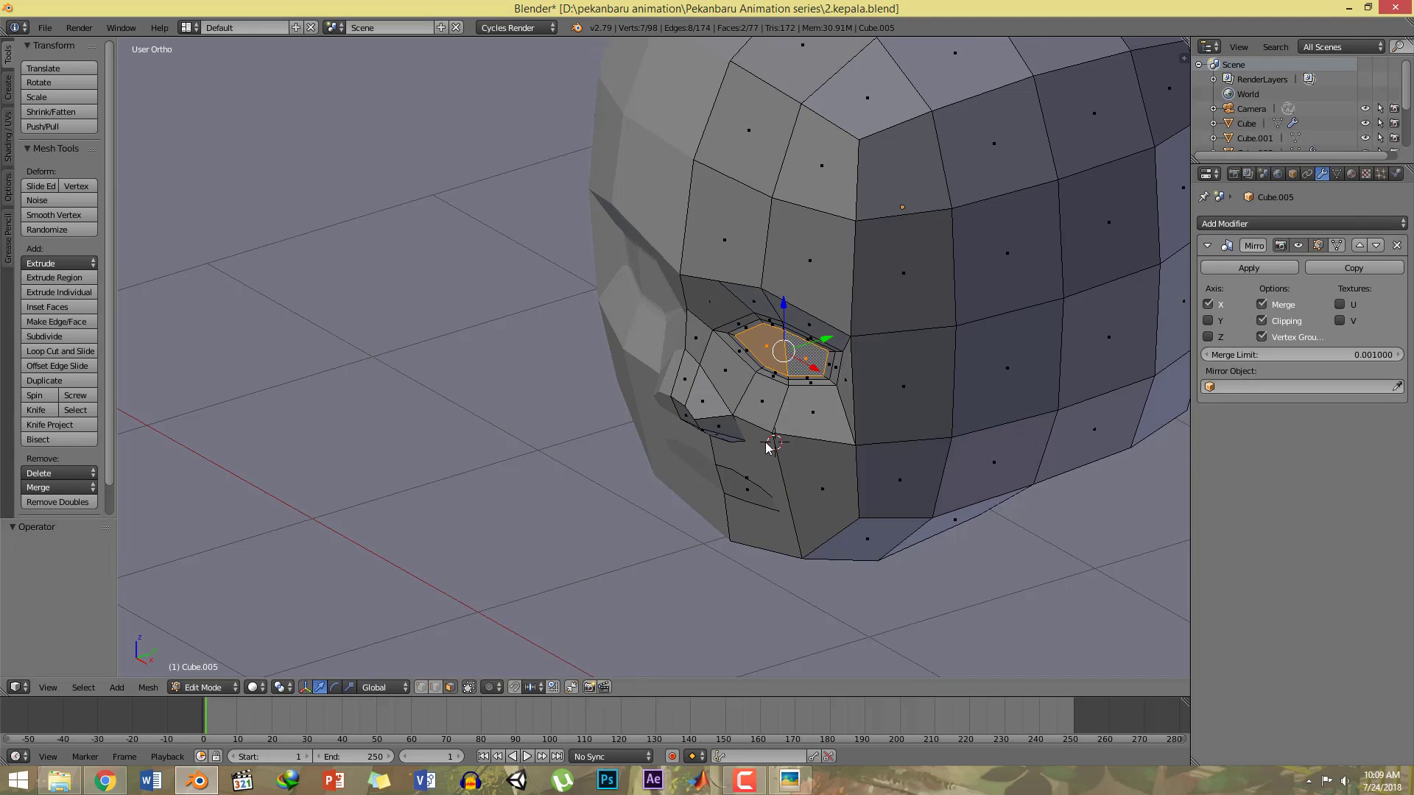
pyautogui.moveTo(822, 349); pyautogui.dragTo(808, 358)
pyautogui.press('KP_3')
pyautogui.scroll(3, 776, 436)
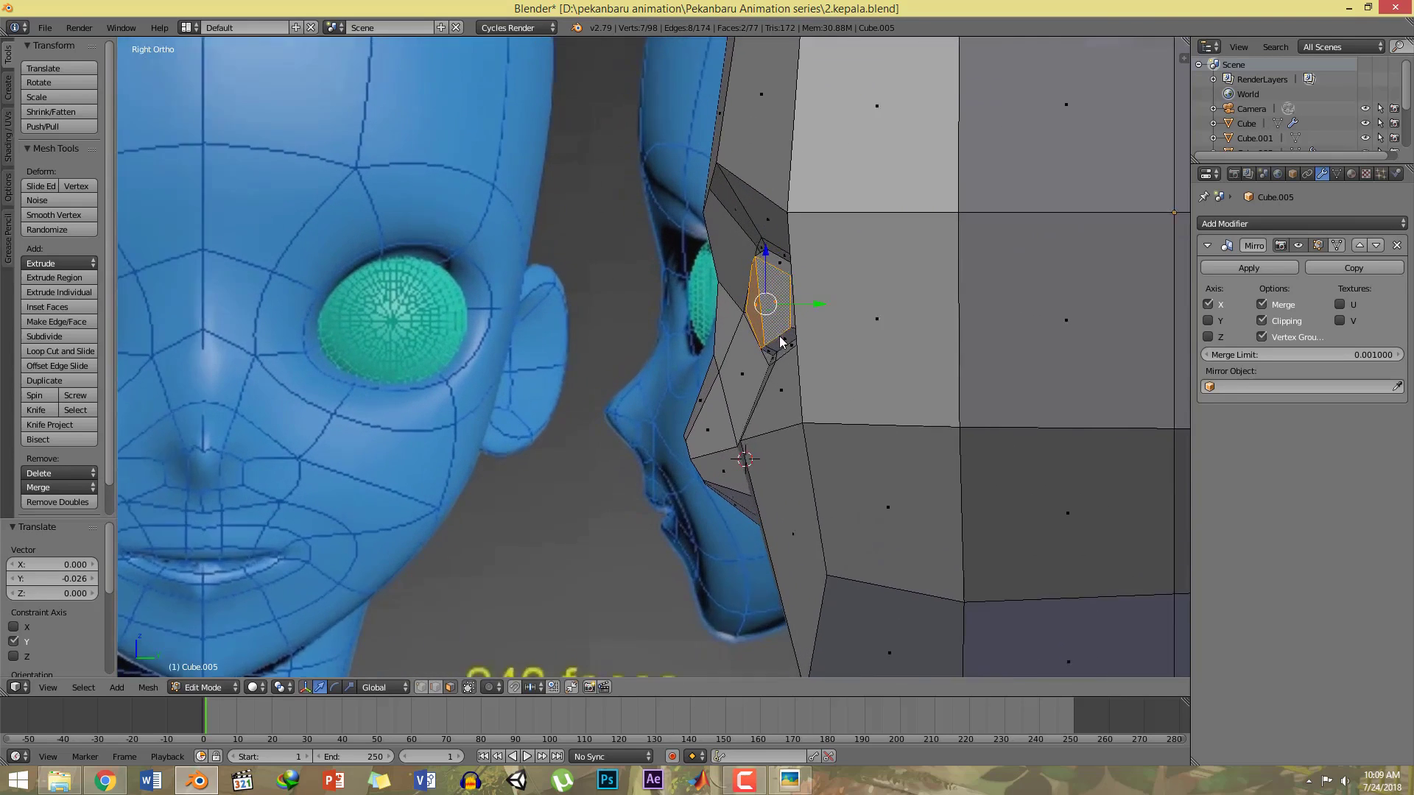
pyautogui.keyDown('shift'); pyautogui.moveTo(799, 360); pyautogui.dragTo(846, 382, button='middle'); pyautogui.keyUp('shift')
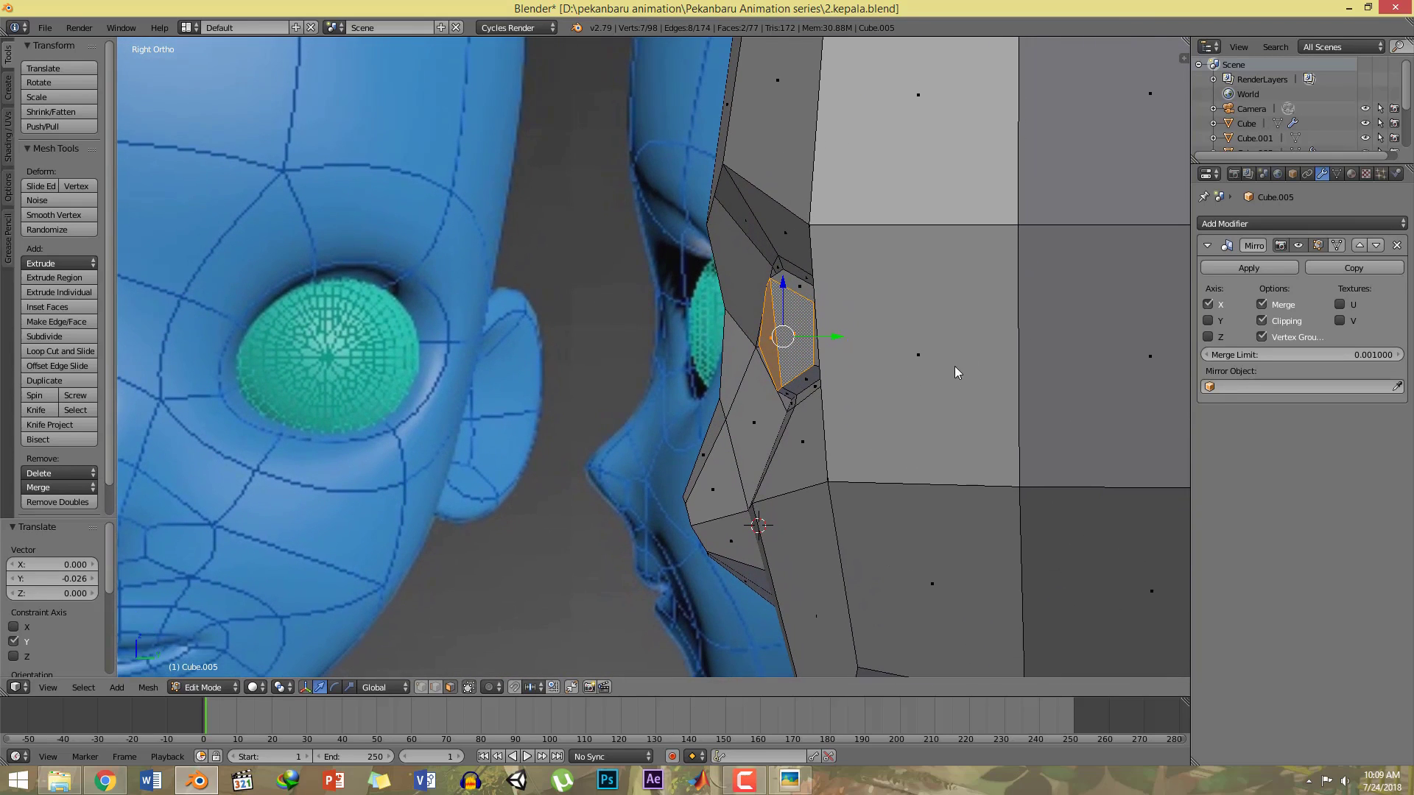
# Step: Scale the innermost eye faces to about 0.858 along Z, and extrude them again scaled to about 0.846
pyautogui.press('s')
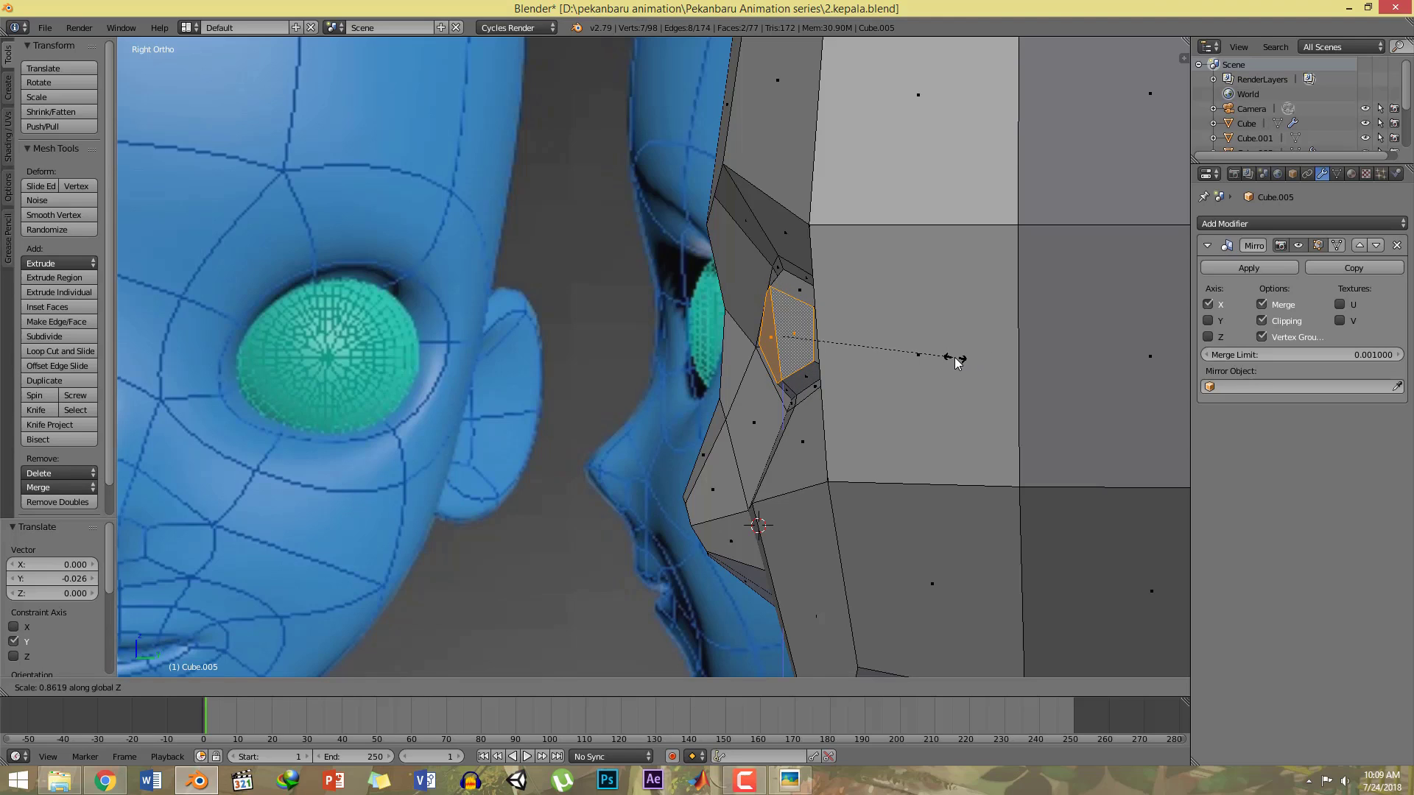
pyautogui.click(954, 357)
pyautogui.press('KP_1')
pyautogui.moveTo(1023, 380)
pyautogui.keyDown('shift'); pyautogui.mouseDown(button='middle')
pyautogui.moveTo(984, 380)
pyautogui.moveTo(1031, 383)
pyautogui.mouseUp(button='middle'); pyautogui.keyUp('shift')
pyautogui.press('e')
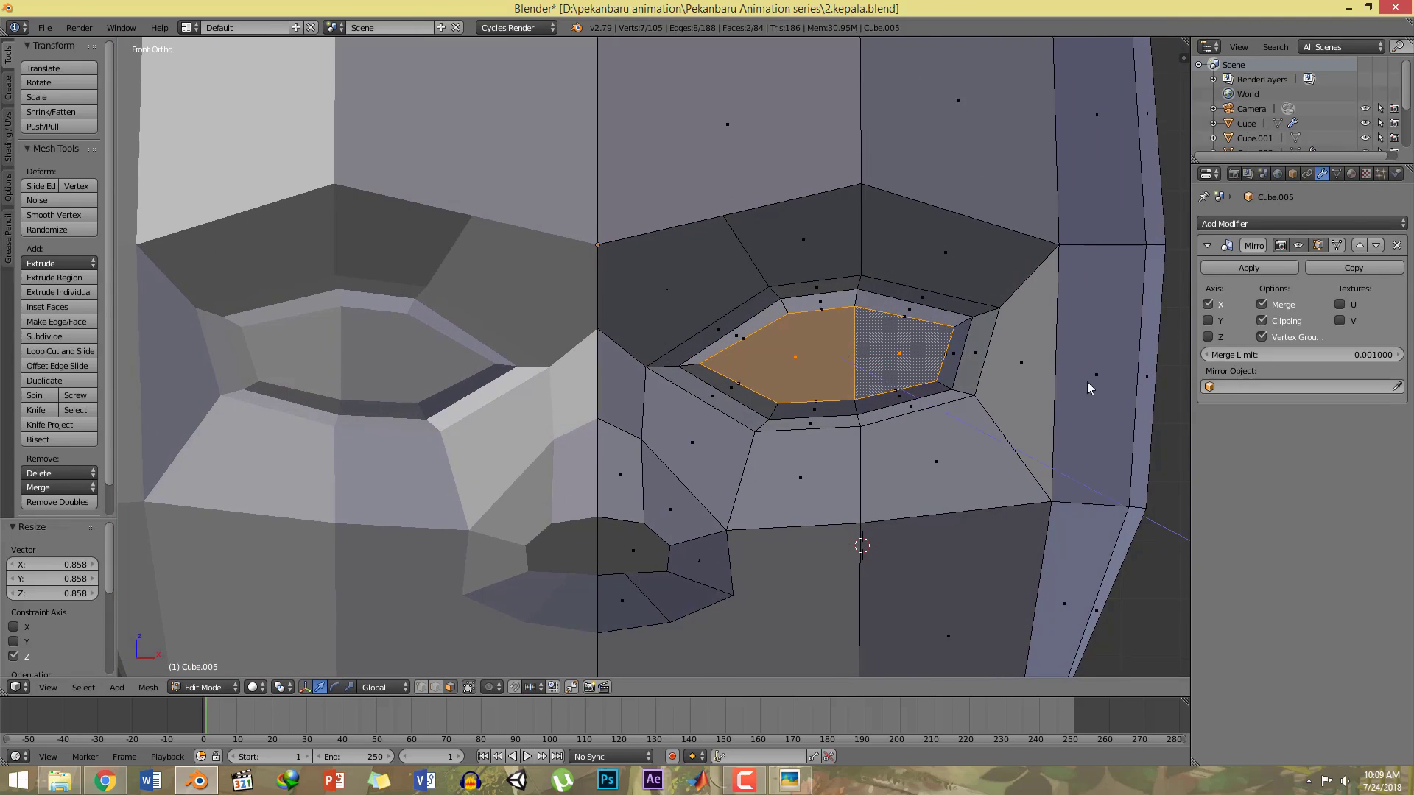
pyautogui.press('s')
pyautogui.click(1049, 383)
# Step: Move the newly extruded eye faces back into the head by about 0.049 along Y
pyautogui.keyDown('shift'); pyautogui.moveTo(886, 440); pyautogui.dragTo(902, 389, button='middle'); pyautogui.keyUp('shift')
pyautogui.press('KP_3')
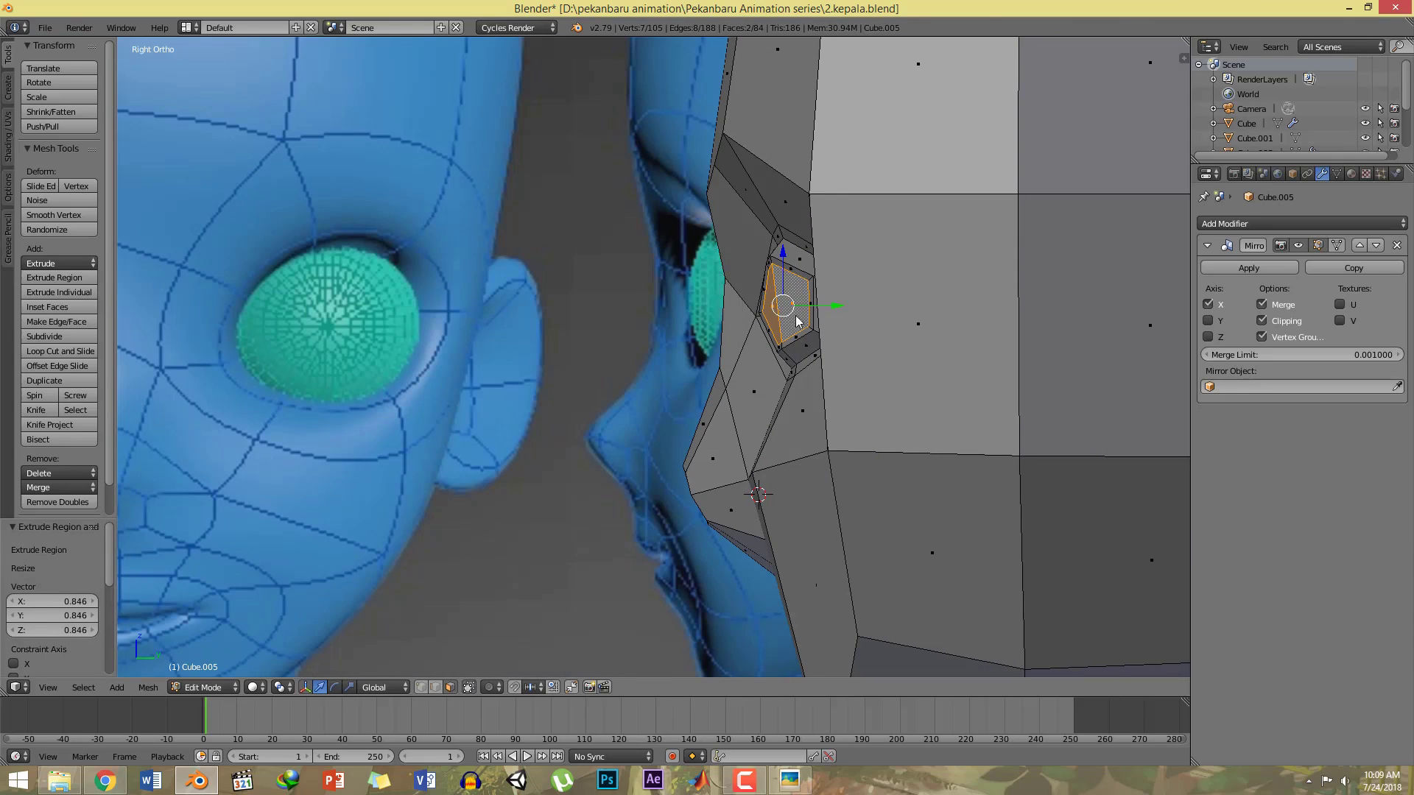
pyautogui.press('g')
pyautogui.press('y')
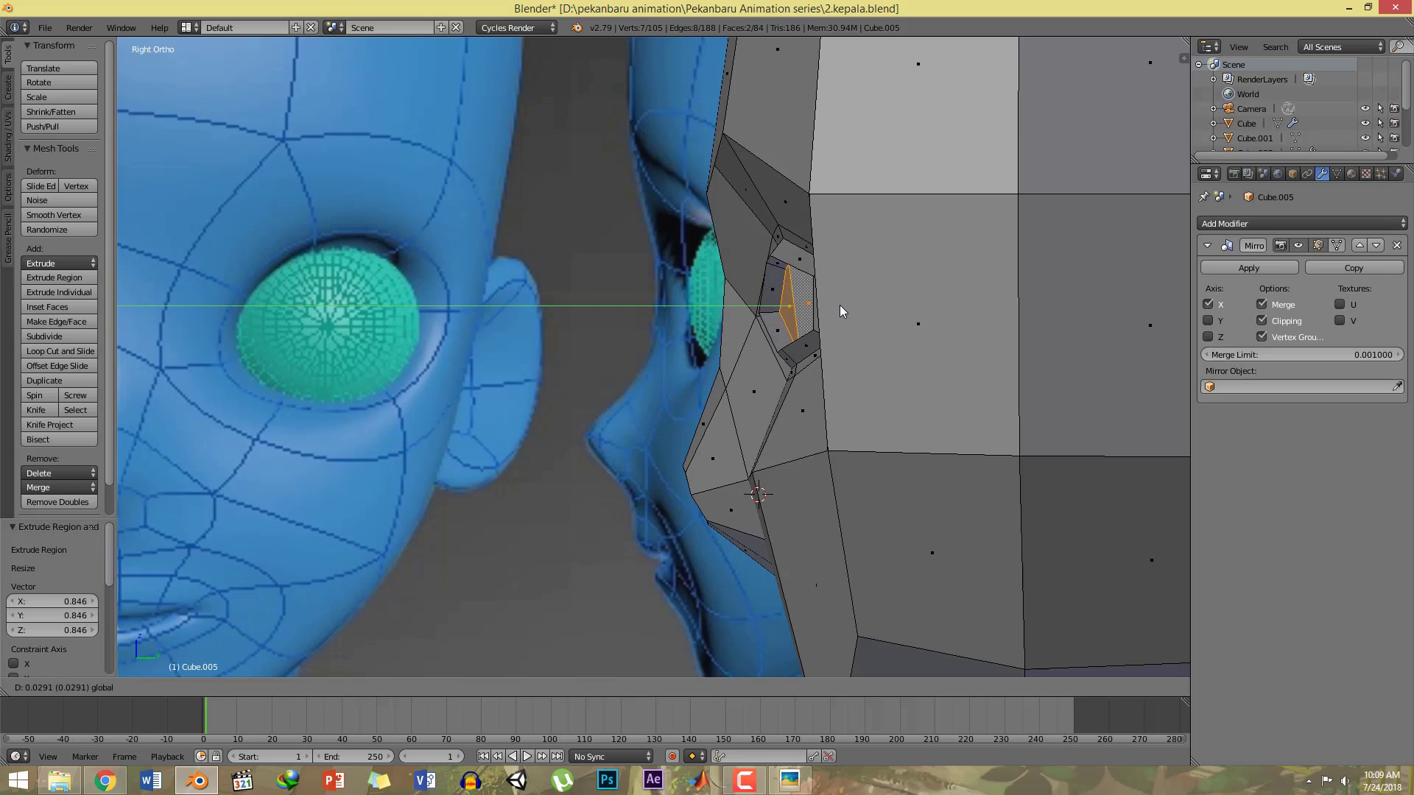
pyautogui.click(850, 305)
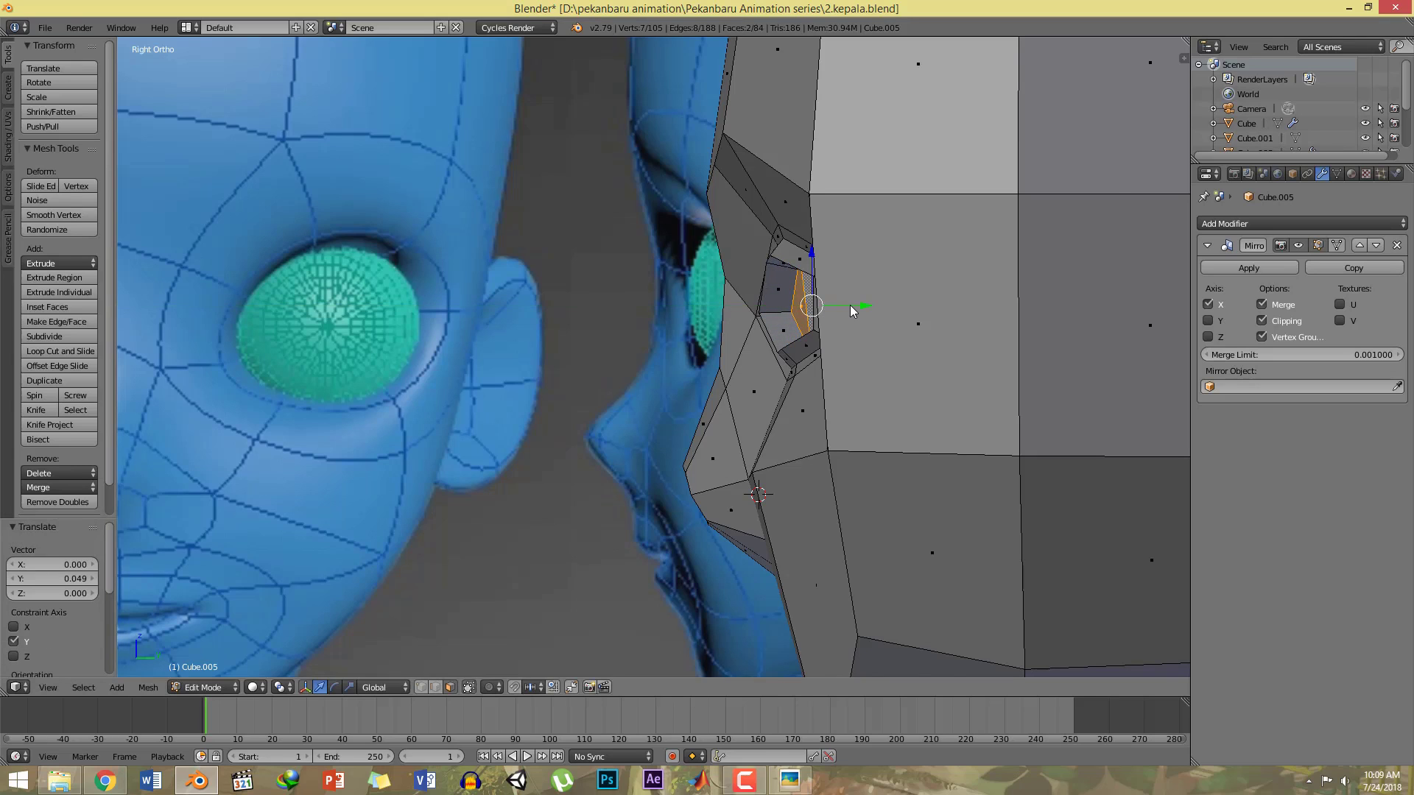
# Step: Switch to vertex selection and lower the centre brow vertex between the eyes by about -0.022 along Z
pyautogui.press('KP_1')
pyautogui.keyDown('ctrl'); pyautogui.moveTo(870, 321); pyautogui.dragTo(773, 310, button='middle'); pyautogui.keyUp('ctrl')
pyautogui.click(865, 379)
pyautogui.press('KP_1')
pyautogui.keyDown('ctrl'); pyautogui.moveTo(856, 291); pyautogui.dragTo(847, 328, button='middle'); pyautogui.keyUp('ctrl')
pyautogui.keyDown('shift'); pyautogui.moveTo(796, 387); pyautogui.dragTo(855, 306, button='middle'); pyautogui.keyUp('shift')
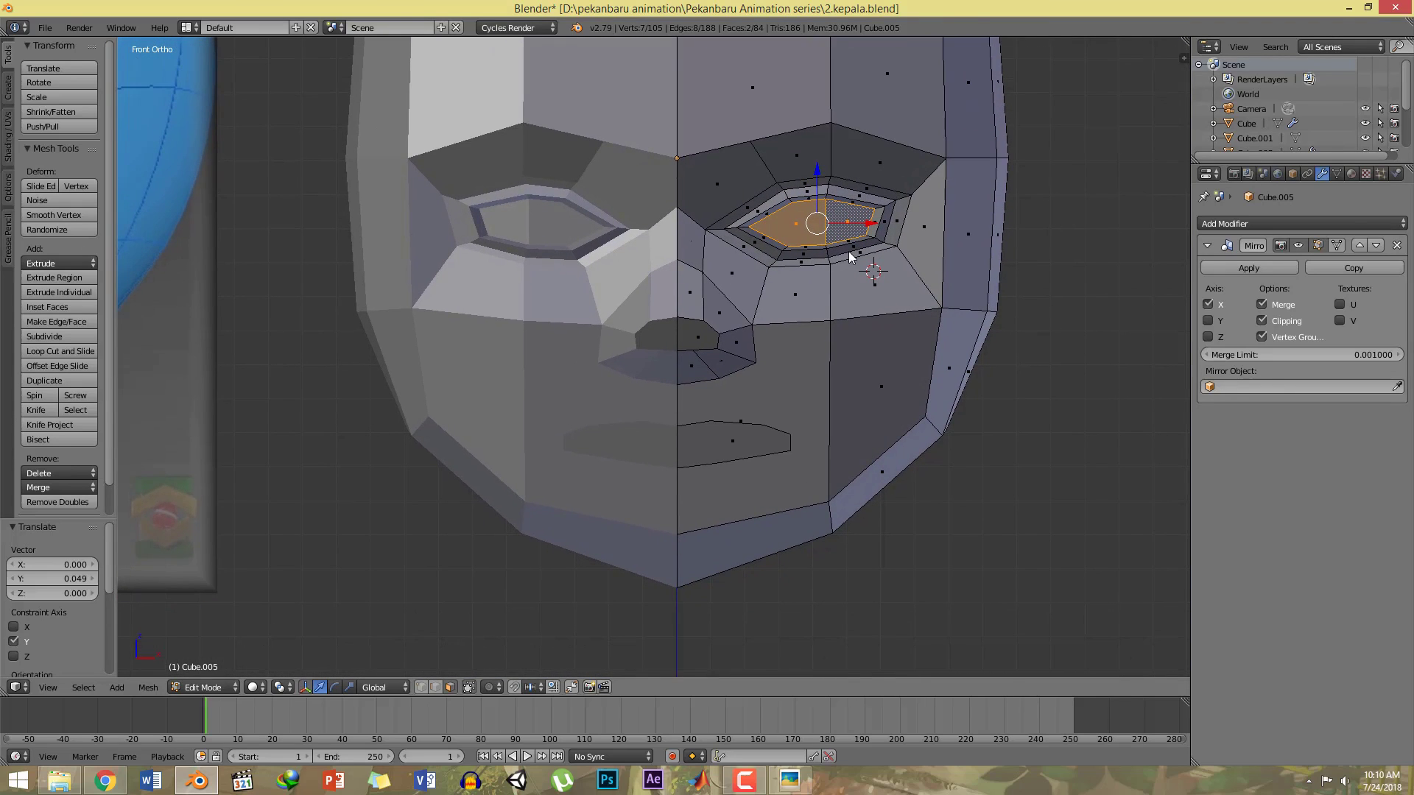
pyautogui.keyDown('shift'); pyautogui.moveTo(846, 254); pyautogui.dragTo(842, 276, button='middle'); pyautogui.keyUp('shift')
pyautogui.hotkey('ctrl', 'Tab')
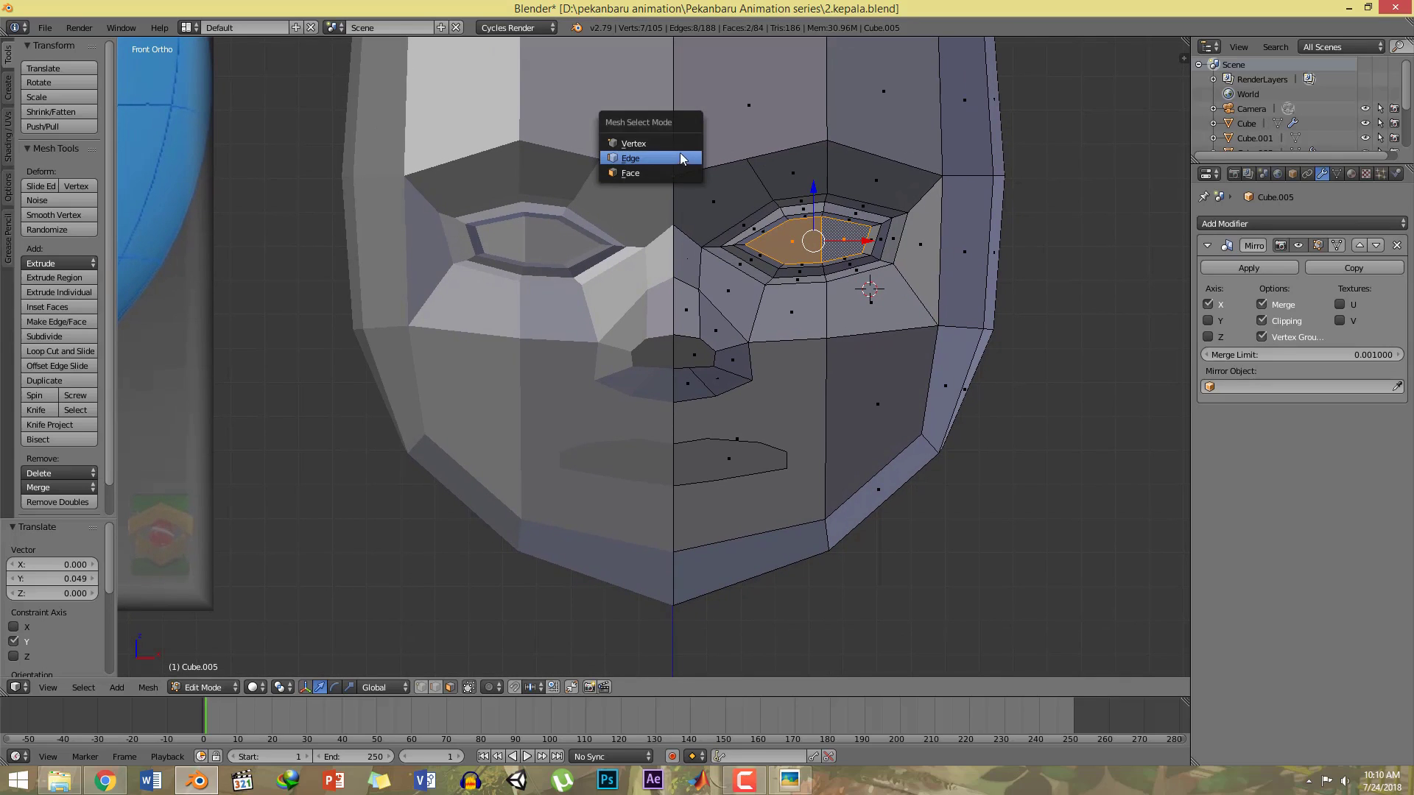
pyautogui.click(680, 146)
pyautogui.rightClick(676, 153)
pyautogui.moveTo(676, 136); pyautogui.dragTo(673, 141)
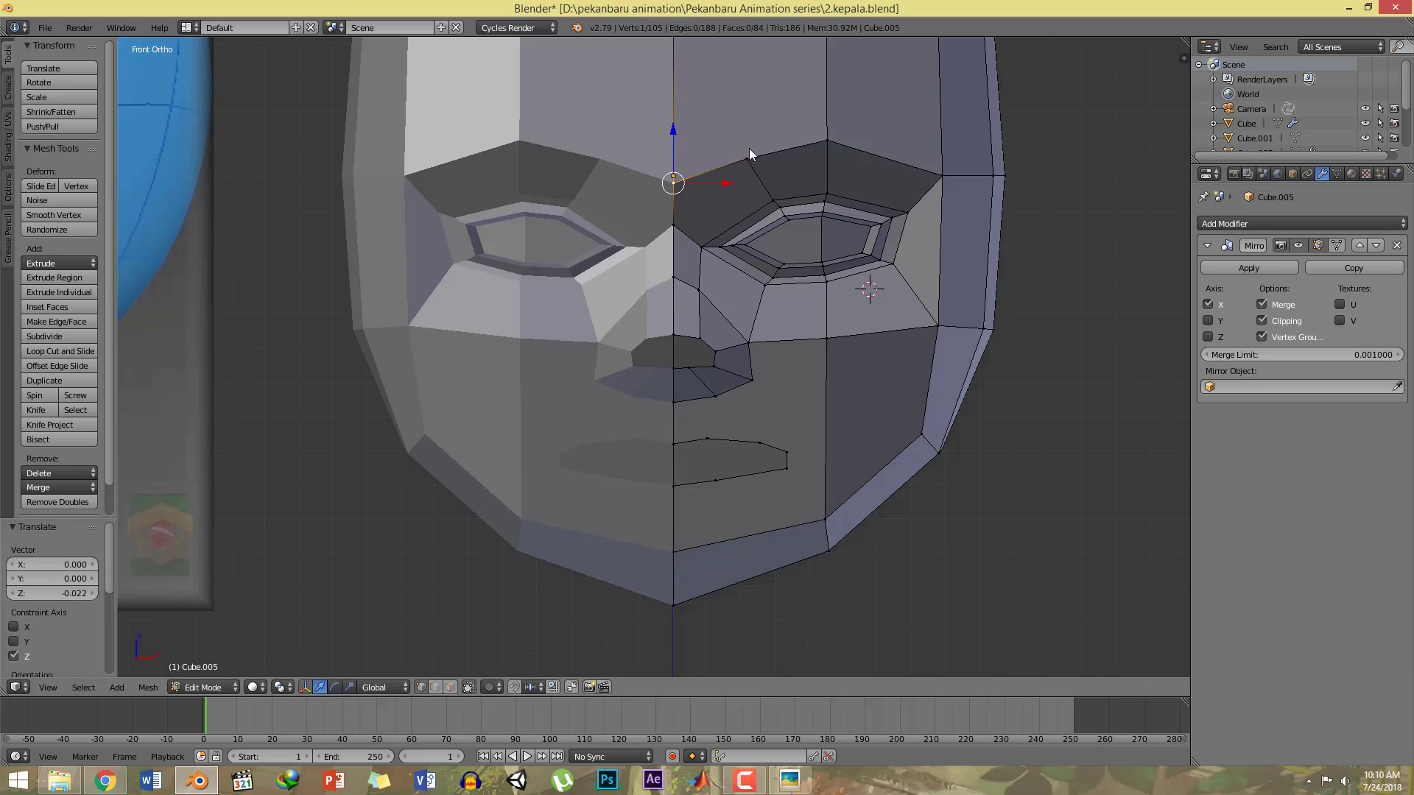
# Step: Save the file over the existing 2.kepala.blend
pyautogui.rightClick(748, 150)
pyautogui.keyDown('shift'); pyautogui.moveTo(932, 282); pyautogui.dragTo(936, 248, button='middle'); pyautogui.keyUp('shift')
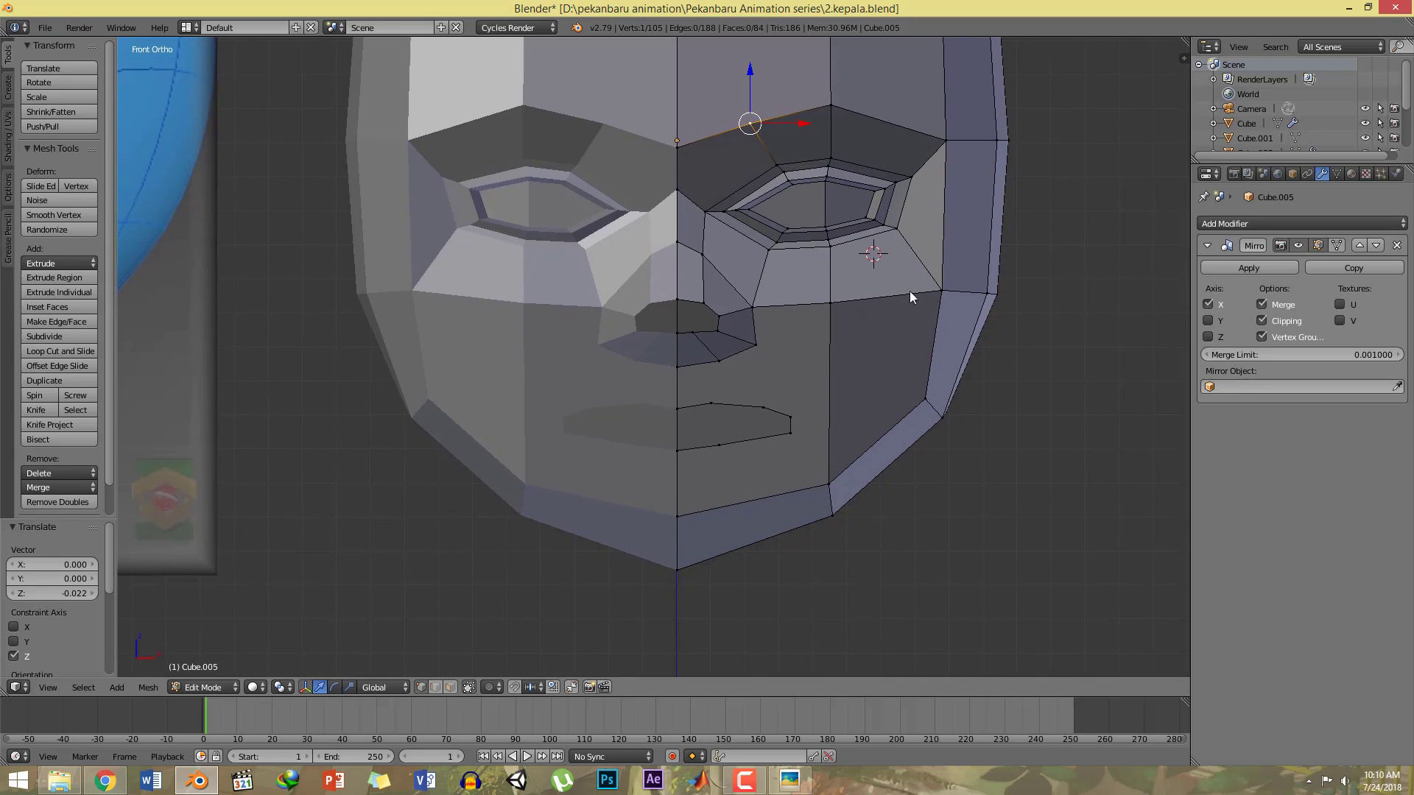
pyautogui.moveTo(814, 392)
pyautogui.keyDown('shift'); pyautogui.mouseDown(button='middle')
pyautogui.moveTo(808, 359)
pyautogui.moveTo(825, 367)
pyautogui.moveTo(792, 392)
pyautogui.mouseUp(button='middle'); pyautogui.keyUp('shift')
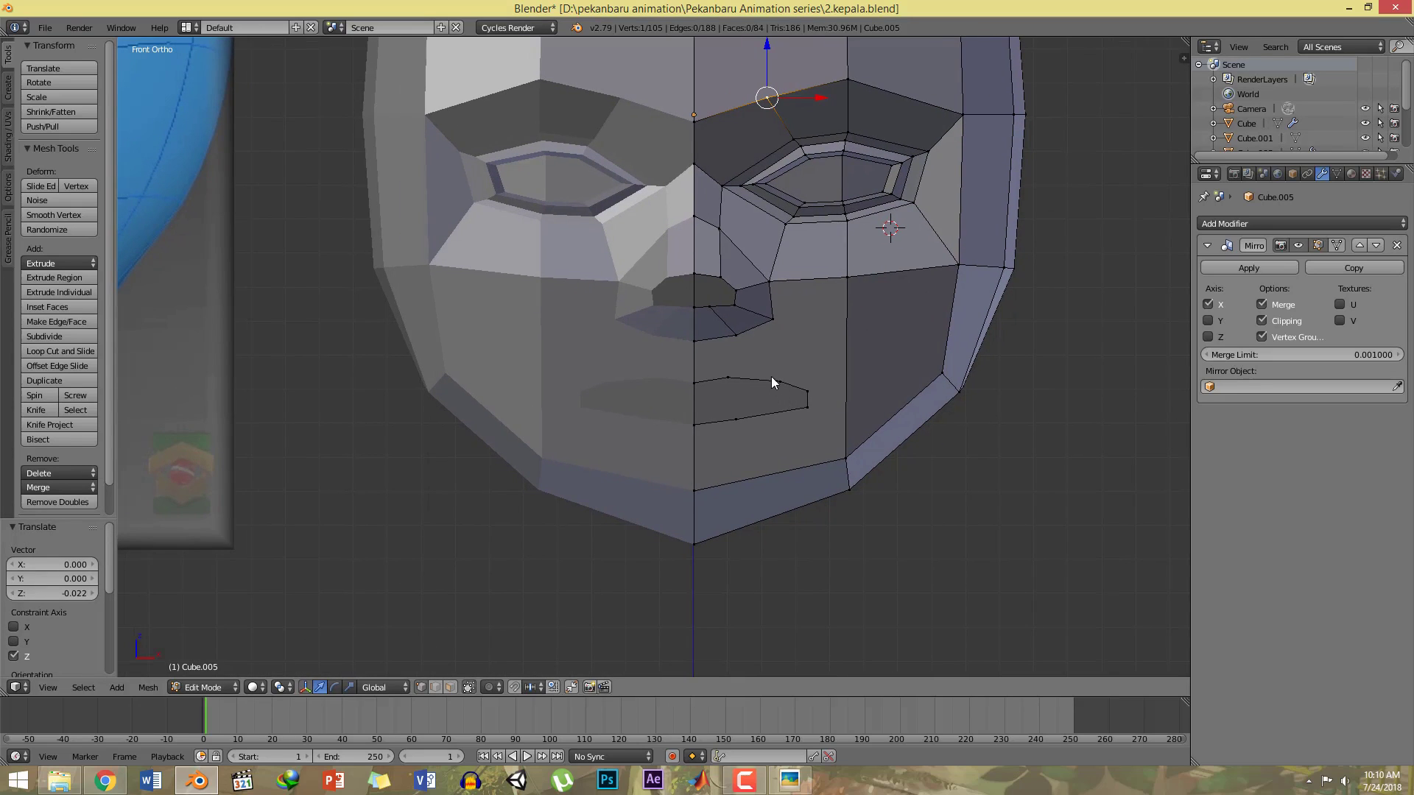
pyautogui.hotkey('ctrl', 's')
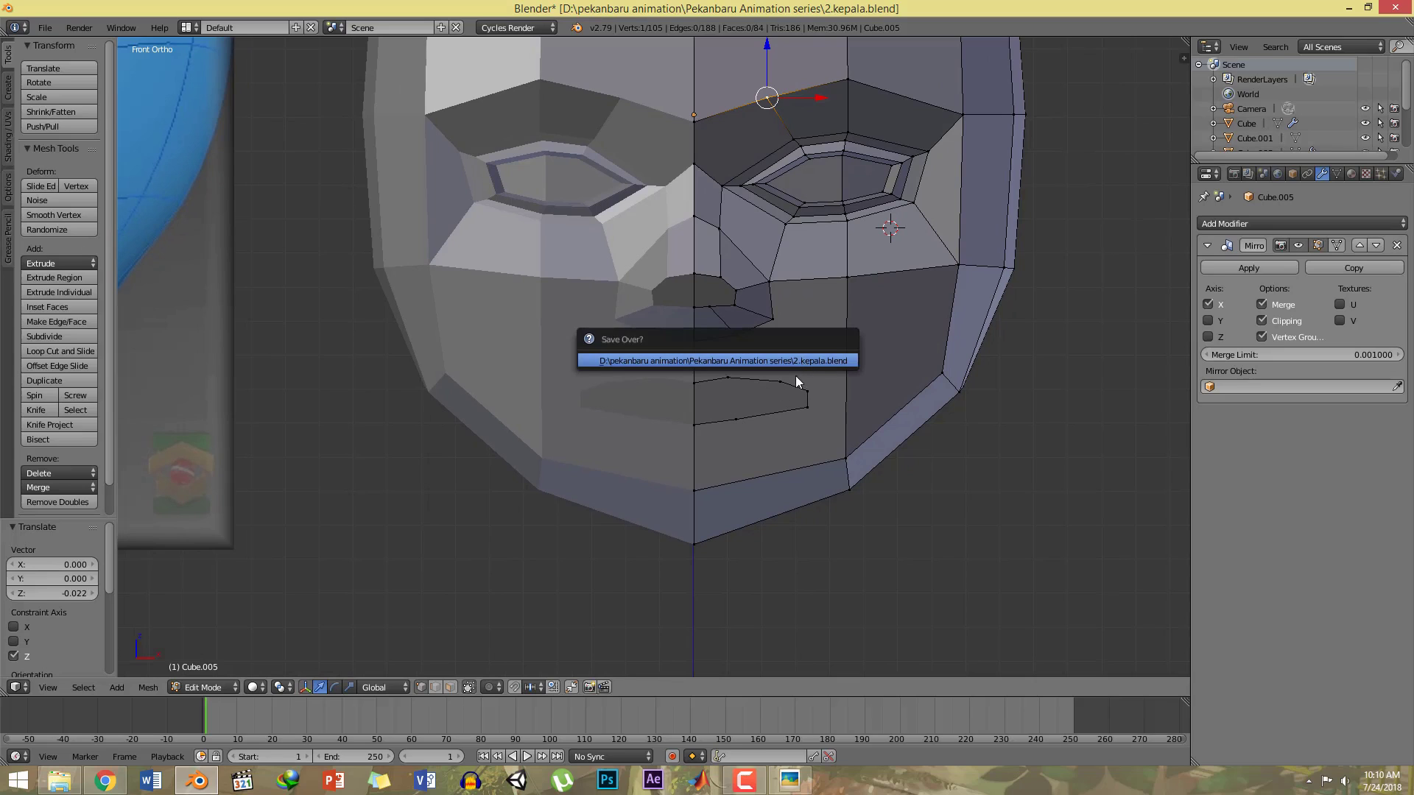
pyautogui.click(793, 358)
pyautogui.keyDown('shift'); pyautogui.moveTo(789, 355); pyautogui.dragTo(789, 361, button='middle'); pyautogui.keyUp('shift')
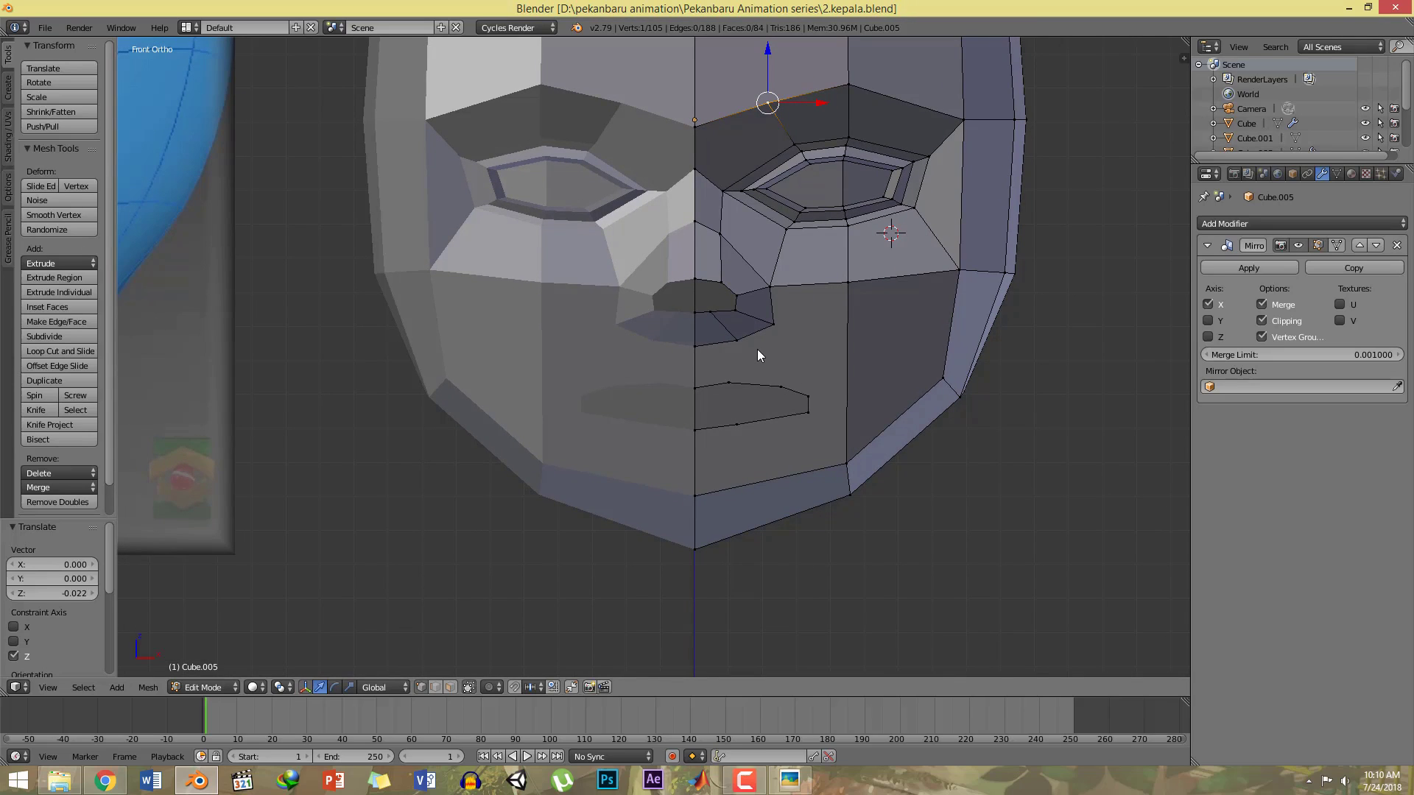
# Step: Cut an edge with the Knife from the vertex under the nose to the upper lip vertex below it
pyautogui.press('k')
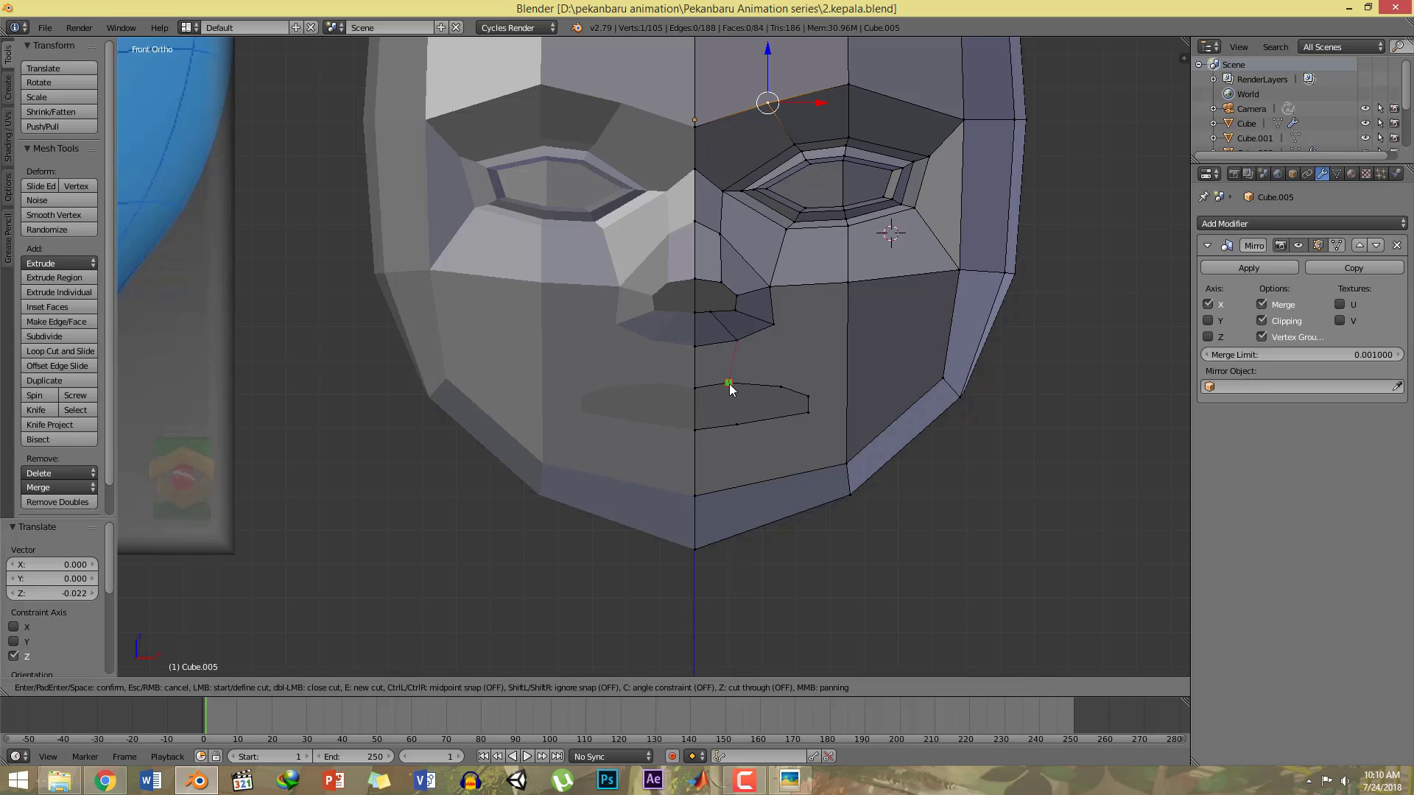
pyautogui.press('Return')
pyautogui.keyDown('shift'); pyautogui.moveTo(801, 341); pyautogui.dragTo(800, 352, button='middle'); pyautogui.keyUp('shift')
# Step: Move the vertex at the nose's underside toward the centre line by about -0.071 along X
pyautogui.press('a')
pyautogui.rightClick(731, 390)
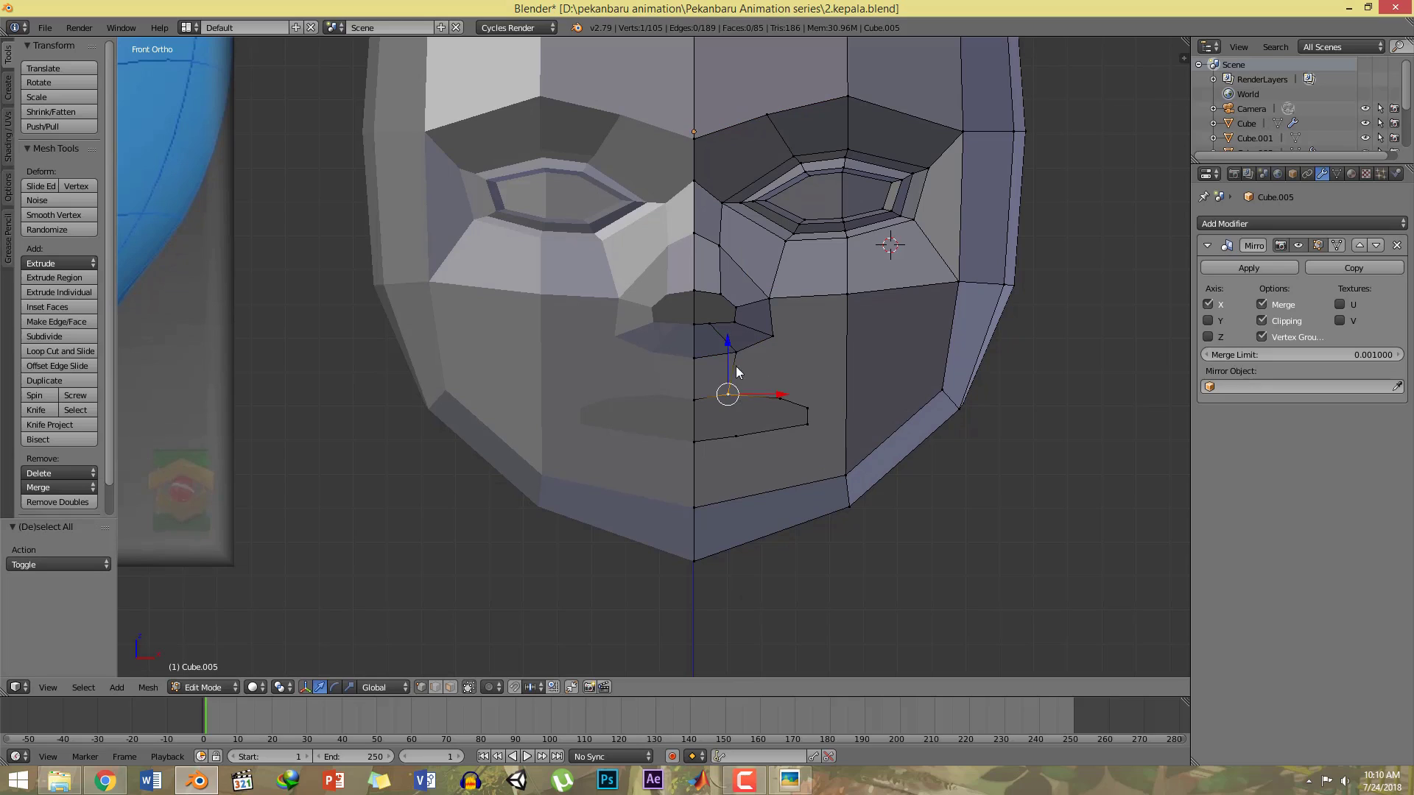
pyautogui.rightClick(739, 353)
pyautogui.moveTo(780, 350); pyautogui.dragTo(756, 350)
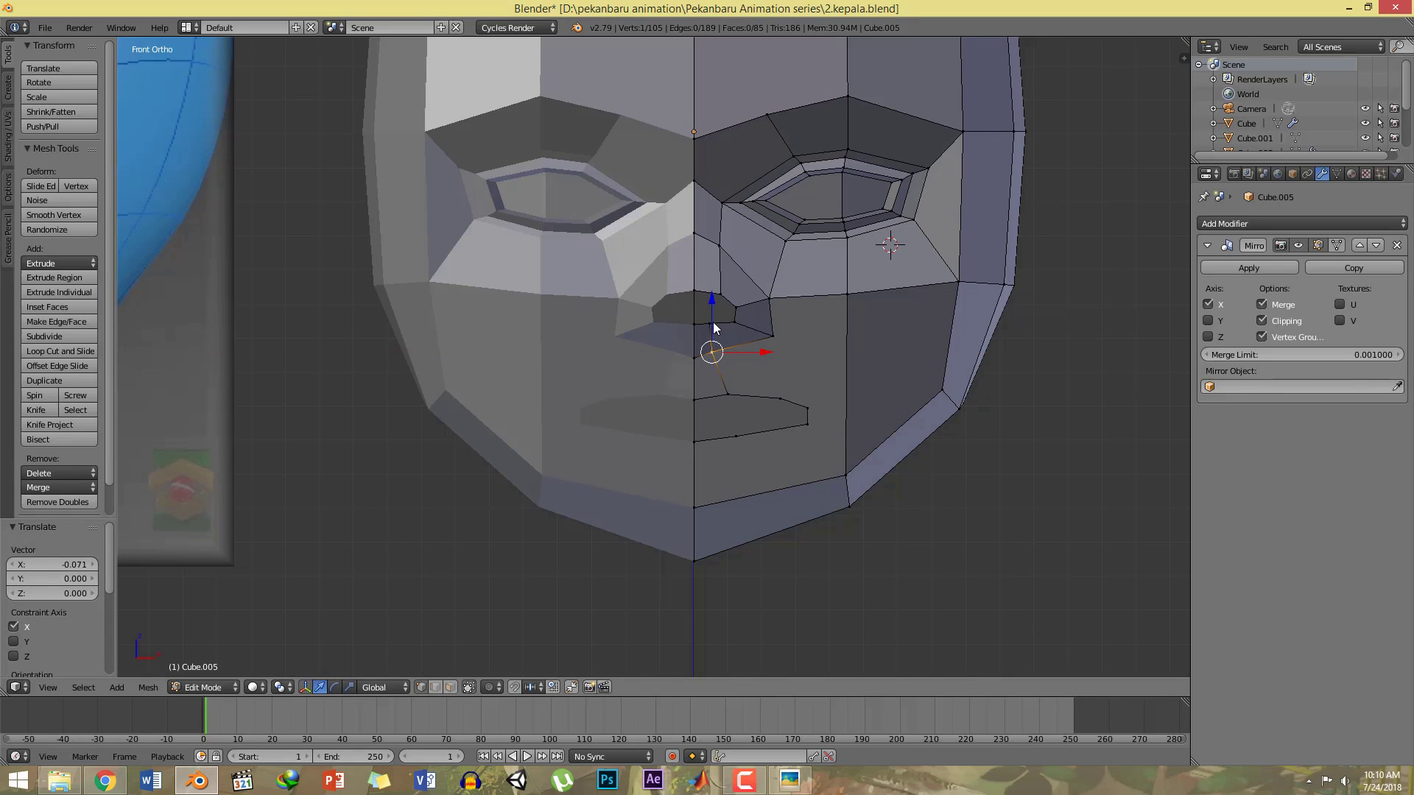
pyautogui.click(713, 321)
# Step: Move the centre brow vertex back by about 0.013 along Y
pyautogui.moveTo(800, 338); pyautogui.dragTo(740, 362, button='middle')
pyautogui.press('KP_3')
pyautogui.keyDown('shift'); pyautogui.moveTo(744, 221); pyautogui.dragTo(744, 233, button='middle'); pyautogui.keyUp('shift')
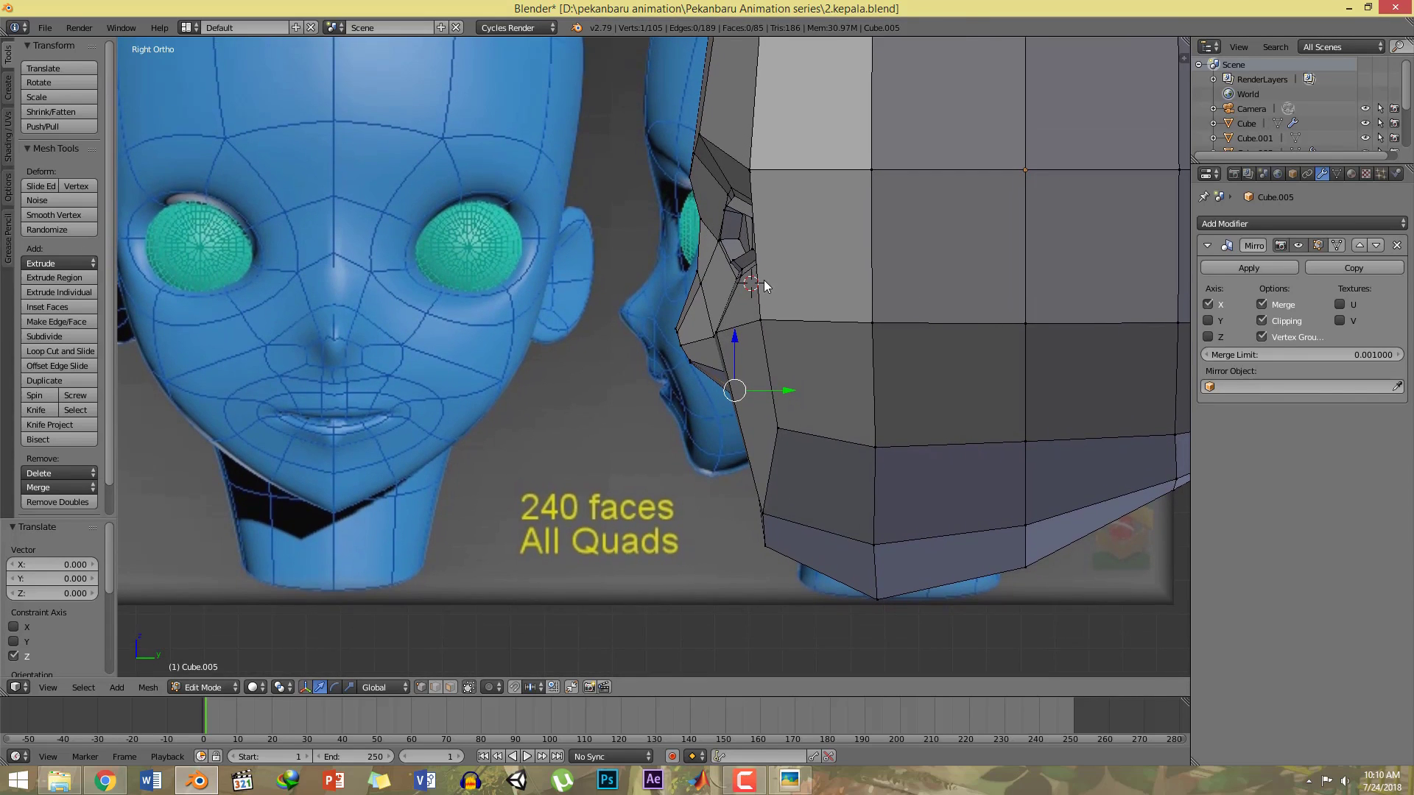
pyautogui.moveTo(763, 281)
pyautogui.keyDown('ctrl'); pyautogui.mouseDown(button='middle')
pyautogui.moveTo(762, 365)
pyautogui.moveTo(758, 280)
pyautogui.mouseUp(button='middle'); pyautogui.keyUp('ctrl')
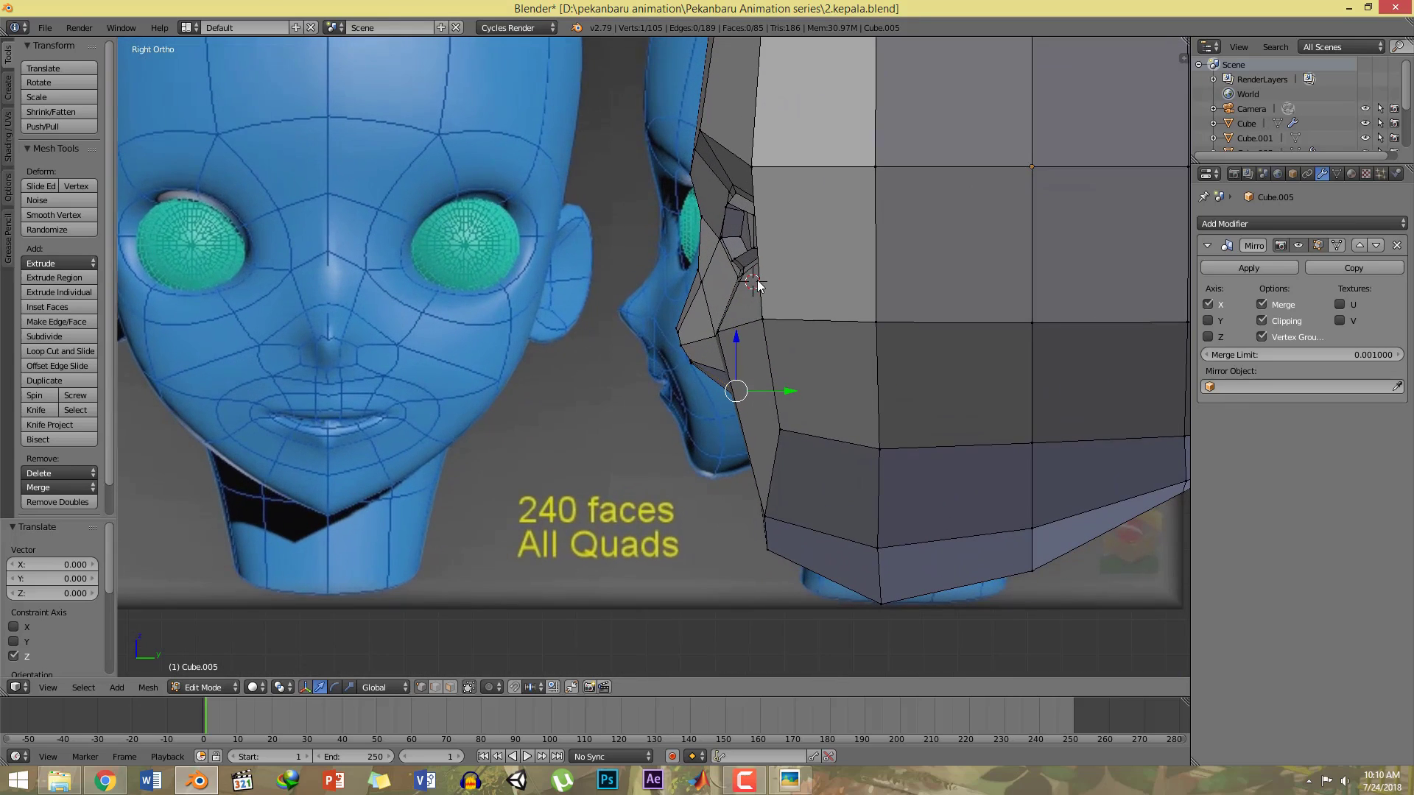
pyautogui.rightClick(700, 171)
pyautogui.click(719, 169)
pyautogui.moveTo(730, 172); pyautogui.dragTo(734, 172)
pyautogui.moveTo(710, 349); pyautogui.dragTo(757, 342, button='middle')
pyautogui.press('KP_1')
pyautogui.keyDown('shift'); pyautogui.moveTo(835, 422); pyautogui.dragTo(800, 359, button='middle'); pyautogui.keyUp('shift')
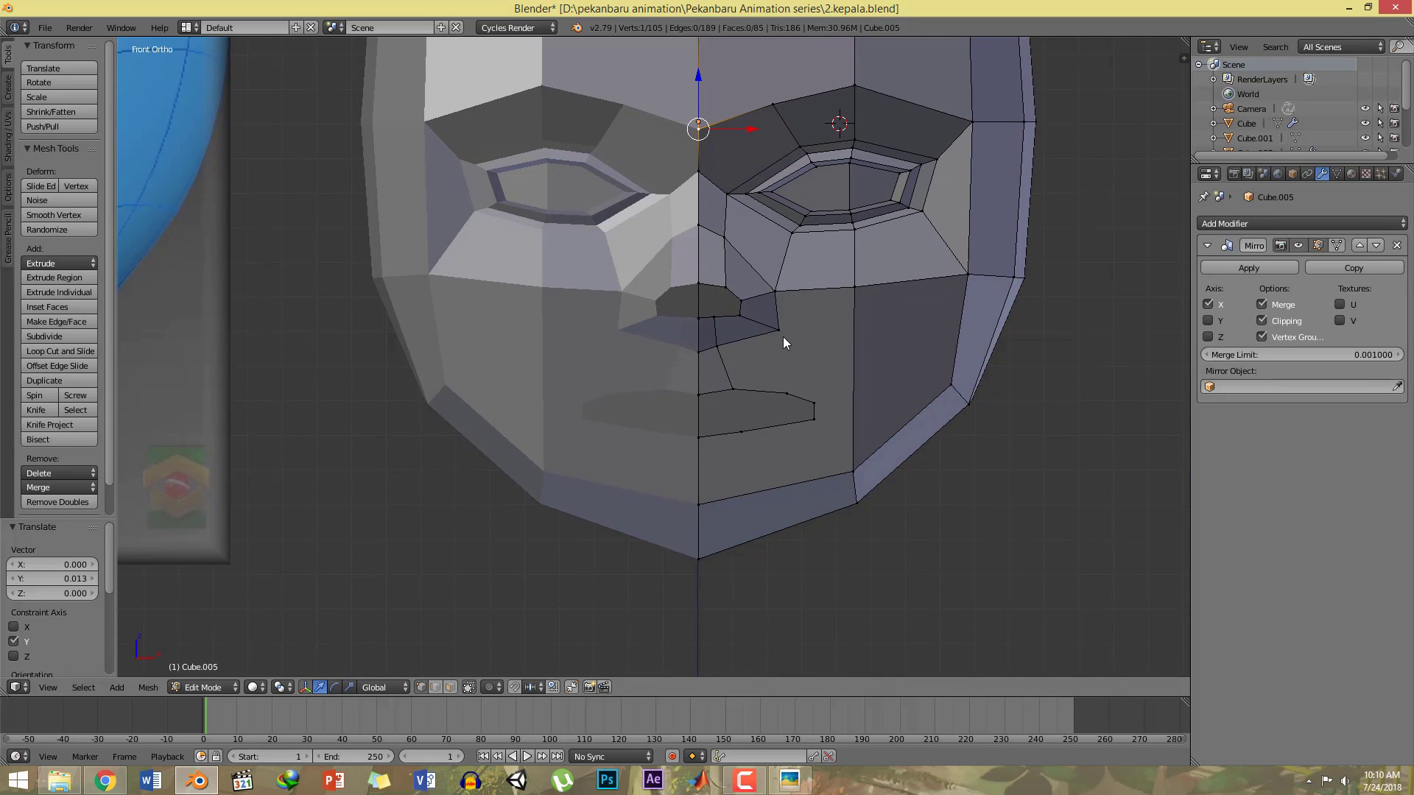
# Step: Save the head model over 2.kepala.blend again
pyautogui.scroll(-4, 772, 349)
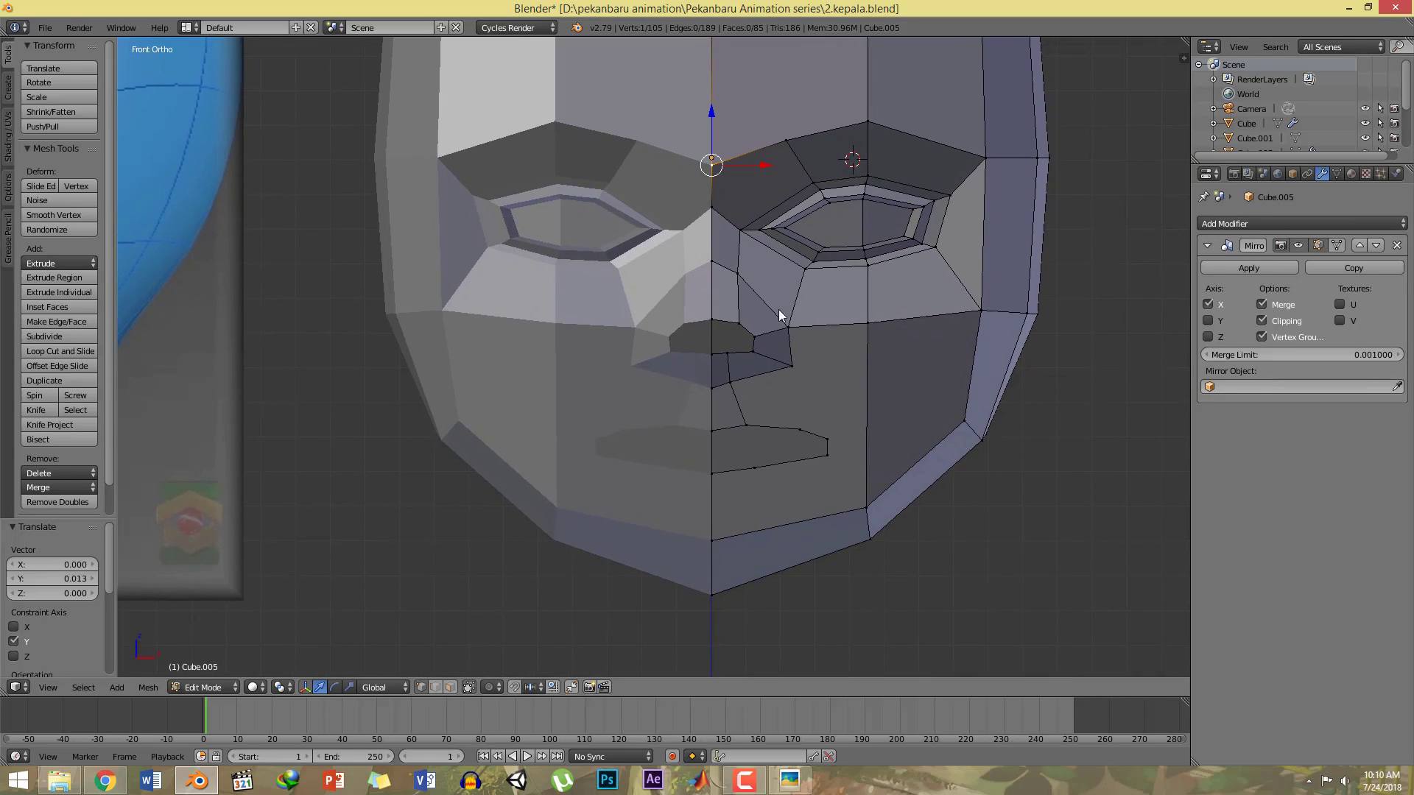
pyautogui.keyDown('ctrl'); pyautogui.moveTo(788, 422); pyautogui.dragTo(758, 396, button='middle'); pyautogui.keyUp('ctrl')
pyautogui.keyDown('shift'); pyautogui.moveTo(646, 334); pyautogui.dragTo(914, 330, button='middle'); pyautogui.keyUp('shift')
pyautogui.hotkey('ctrl', 's')
pyautogui.click(920, 364)
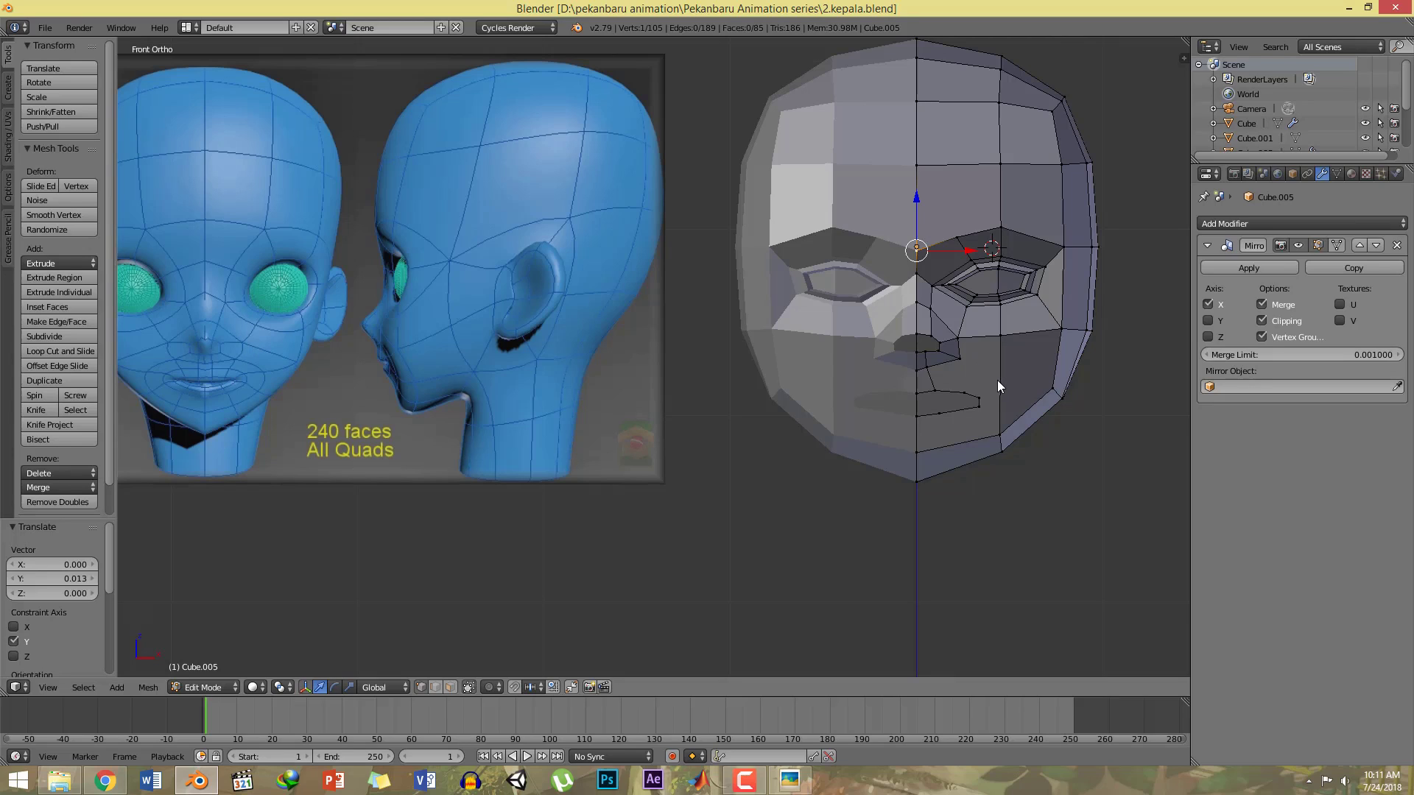
# Step: Knife-cut edges from the upper mouth corner to the vertical cheek edge and from the lower mouth corner to the jaw vertex
pyautogui.press('k')
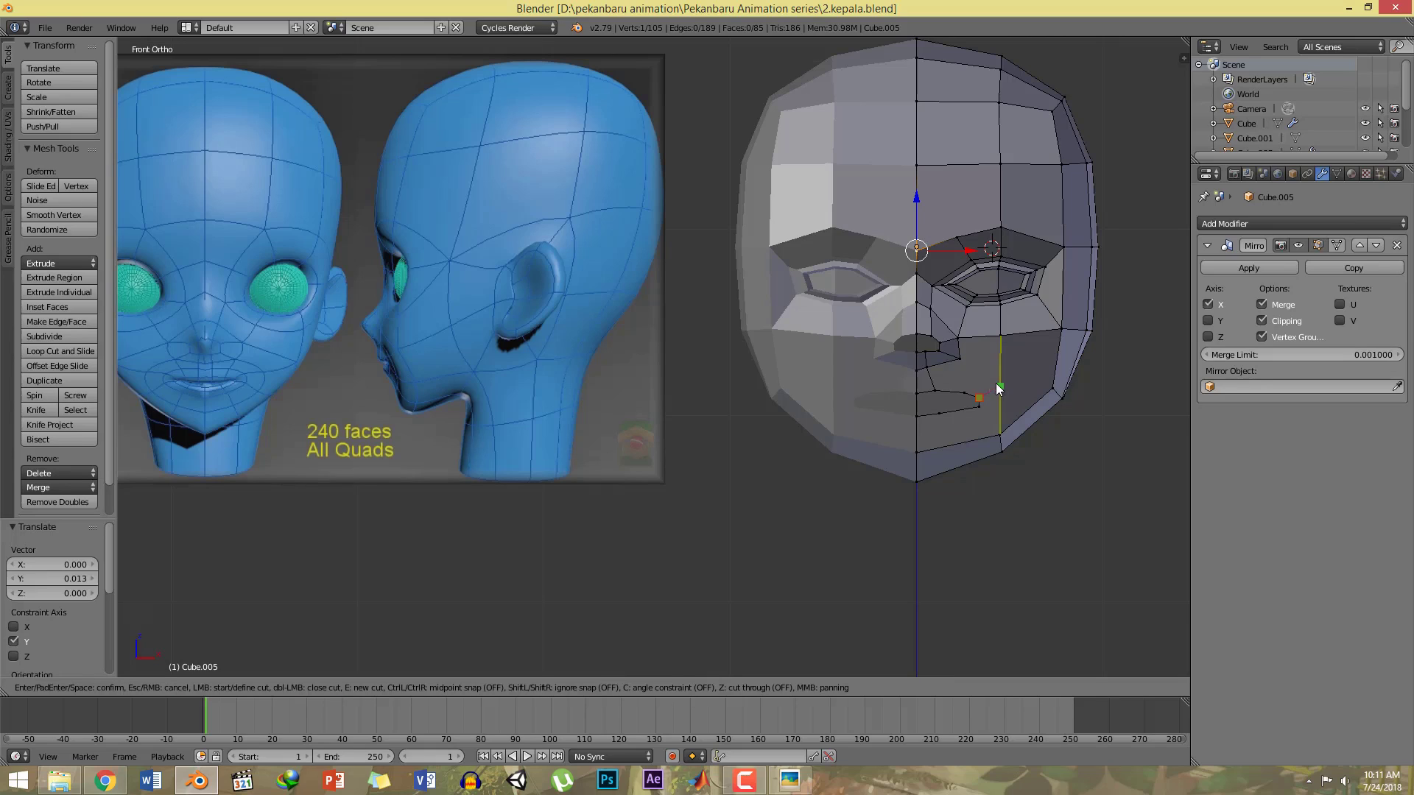
pyautogui.click(999, 381)
pyautogui.press('Return')
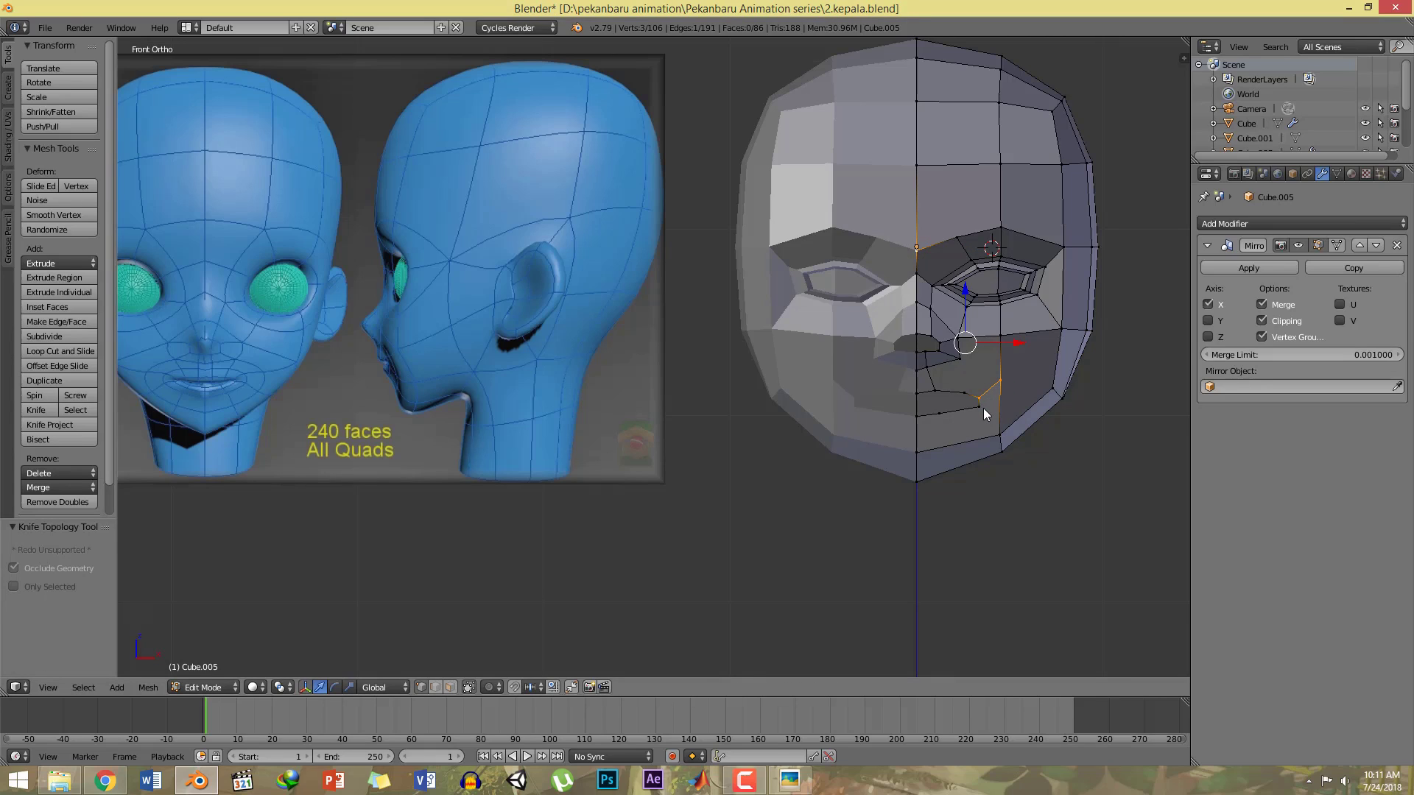
pyautogui.press('a')
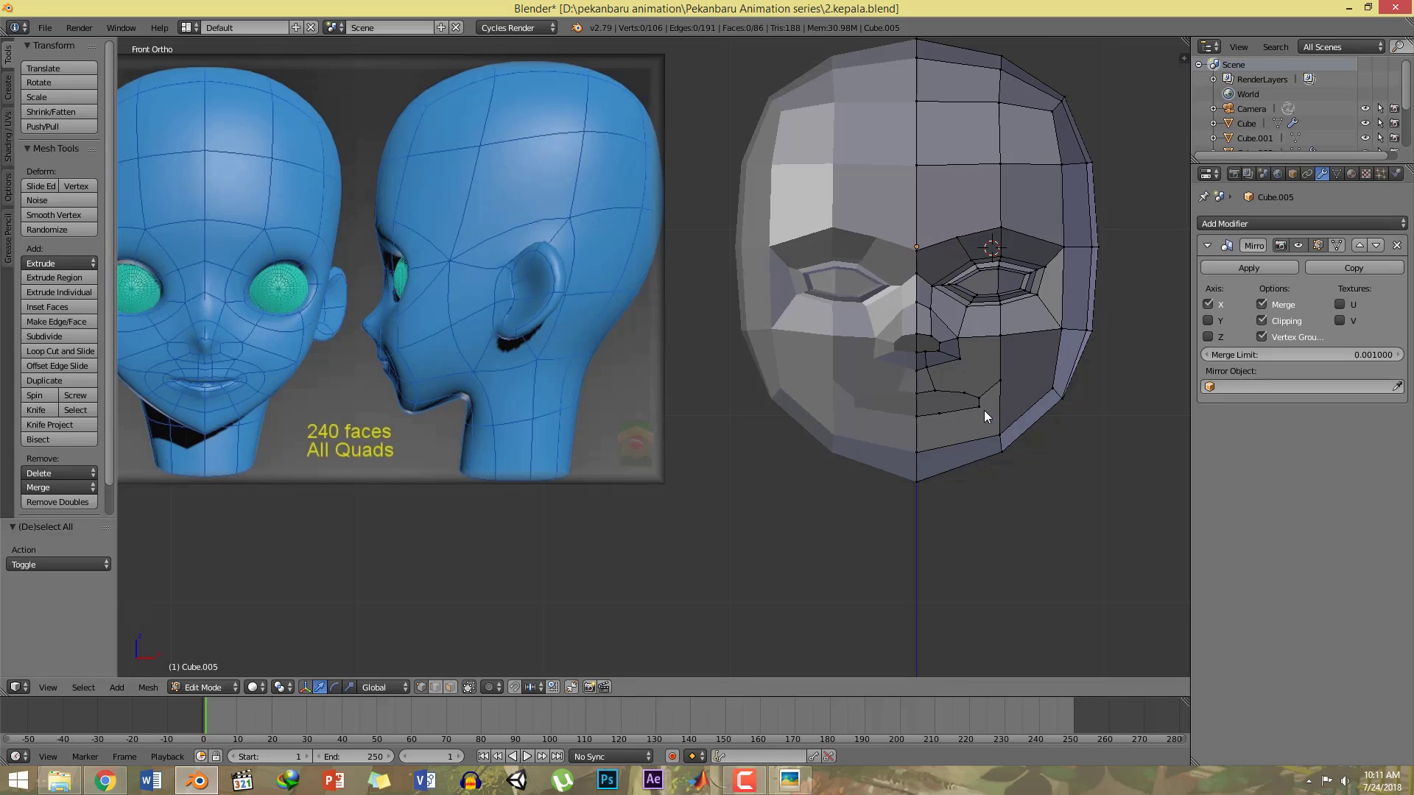
pyautogui.press('k')
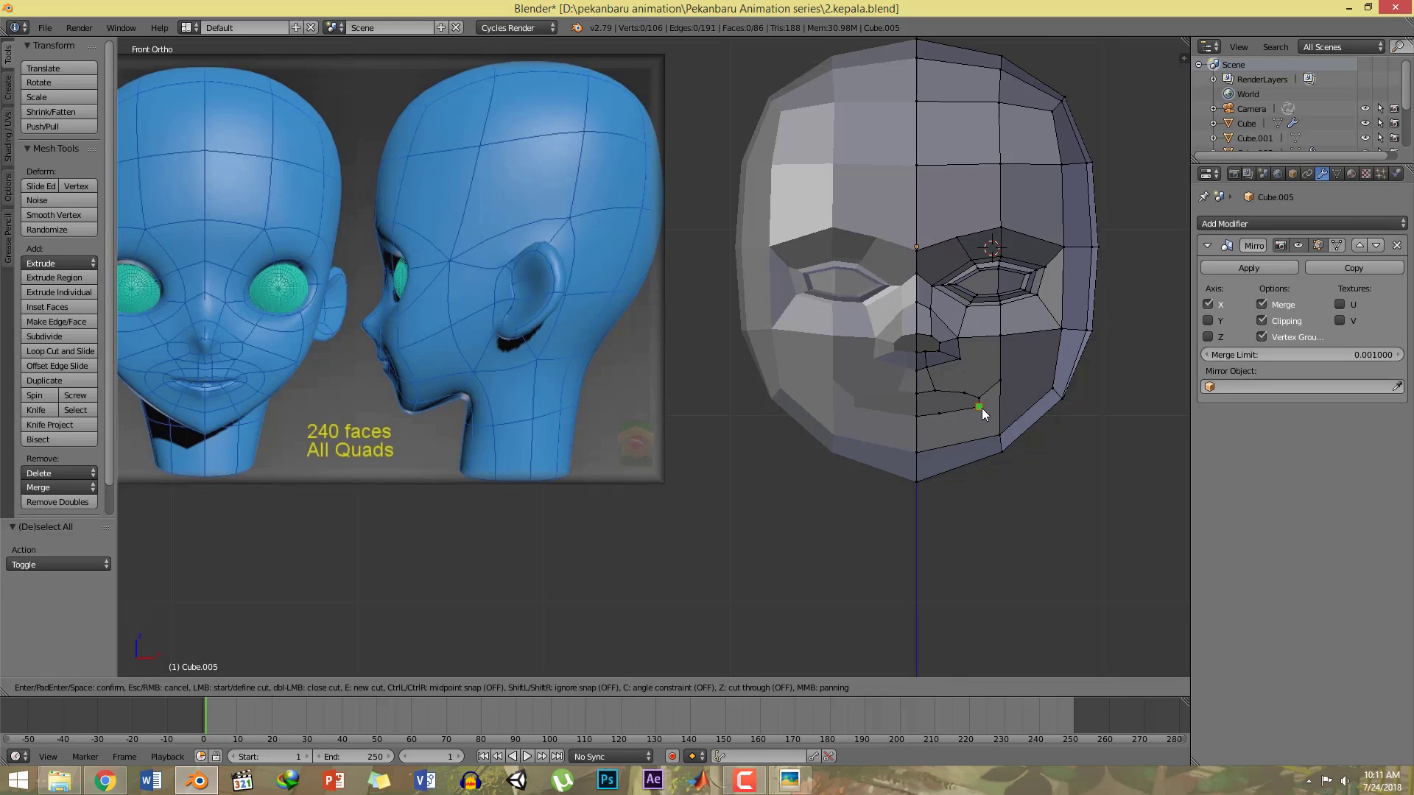
pyautogui.click(998, 435)
pyautogui.press('Return')
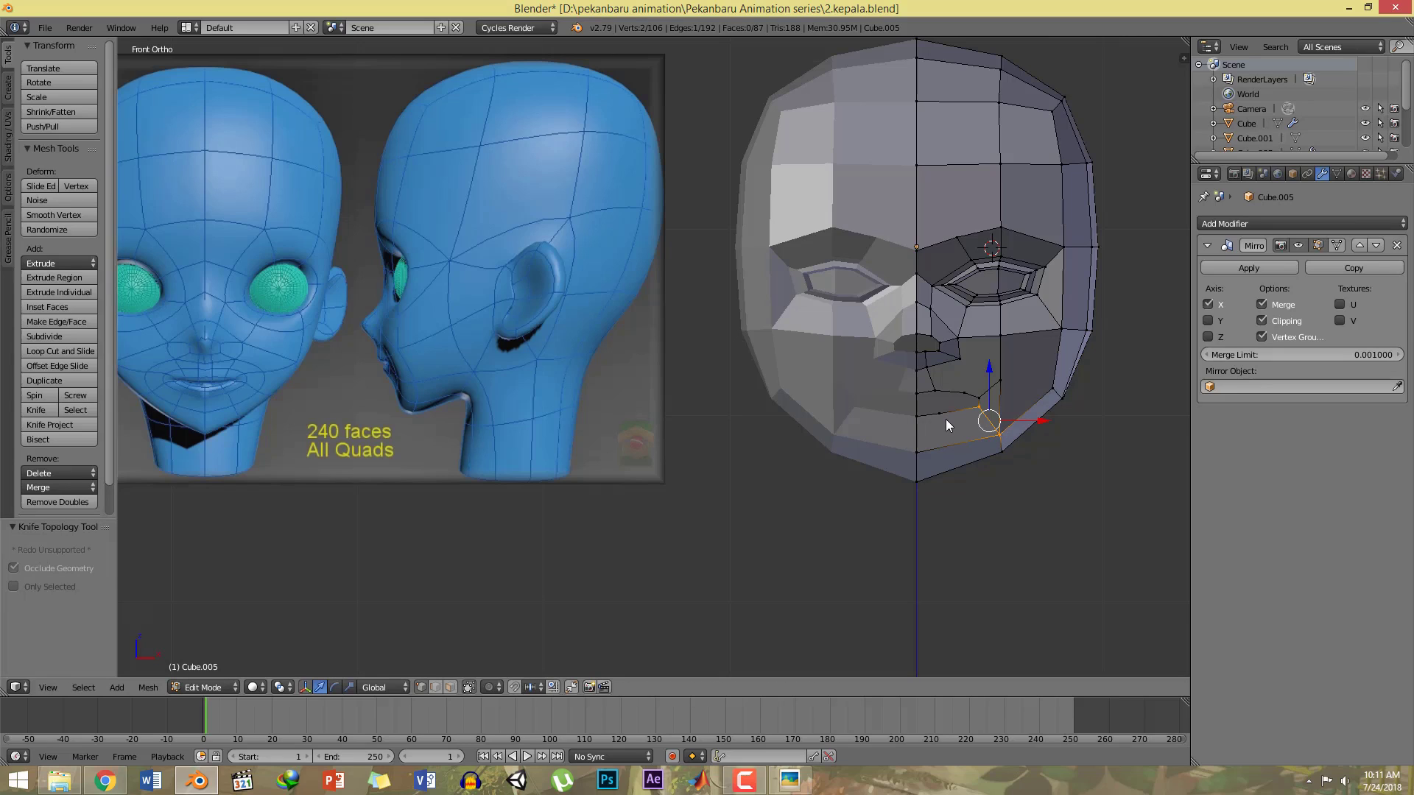
# Step: Knife-cut an edge from the lower lip vertex straight down to the chin edge
pyautogui.press('k')
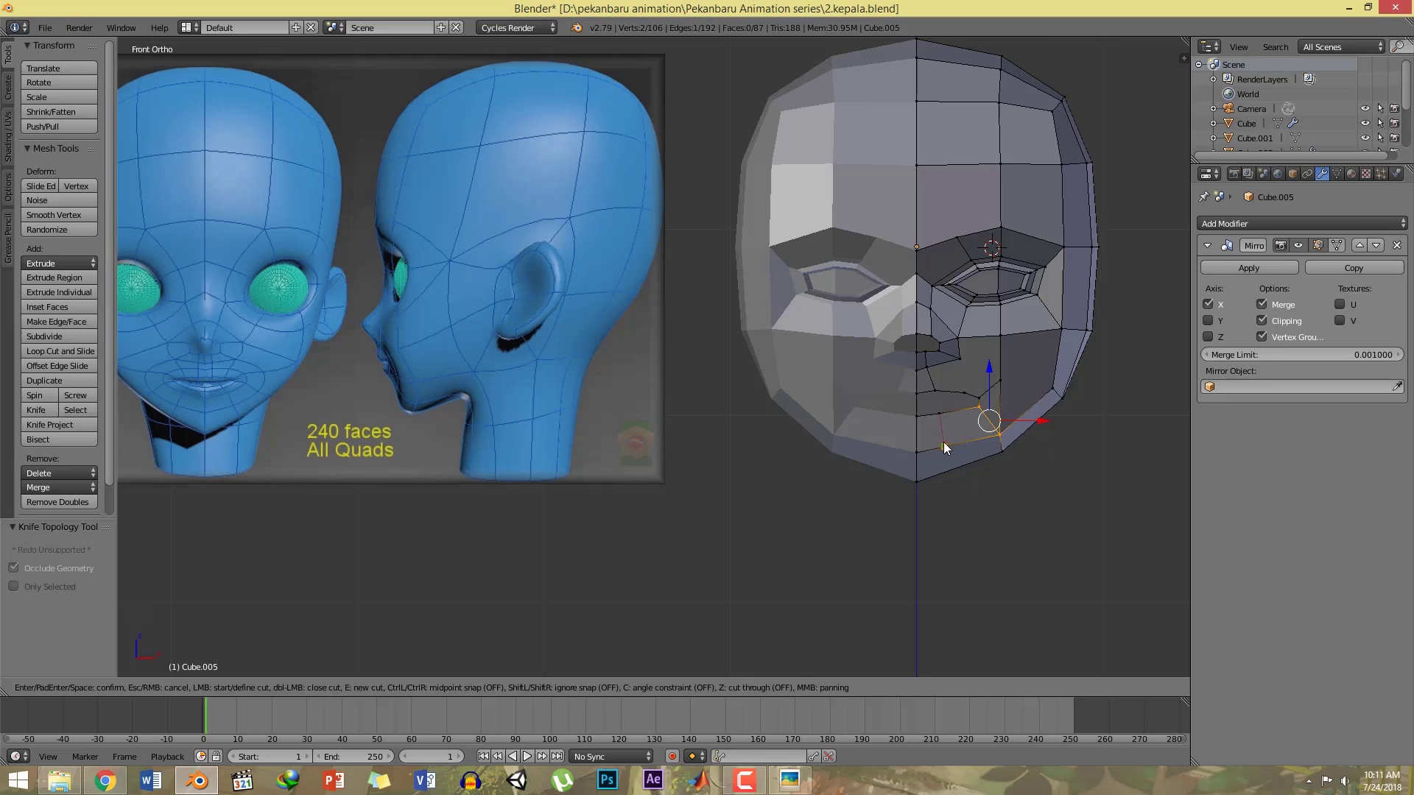
pyautogui.press('Return')
pyautogui.keyDown('shift'); pyautogui.moveTo(1006, 419); pyautogui.dragTo(993, 423, button='middle'); pyautogui.keyUp('shift')
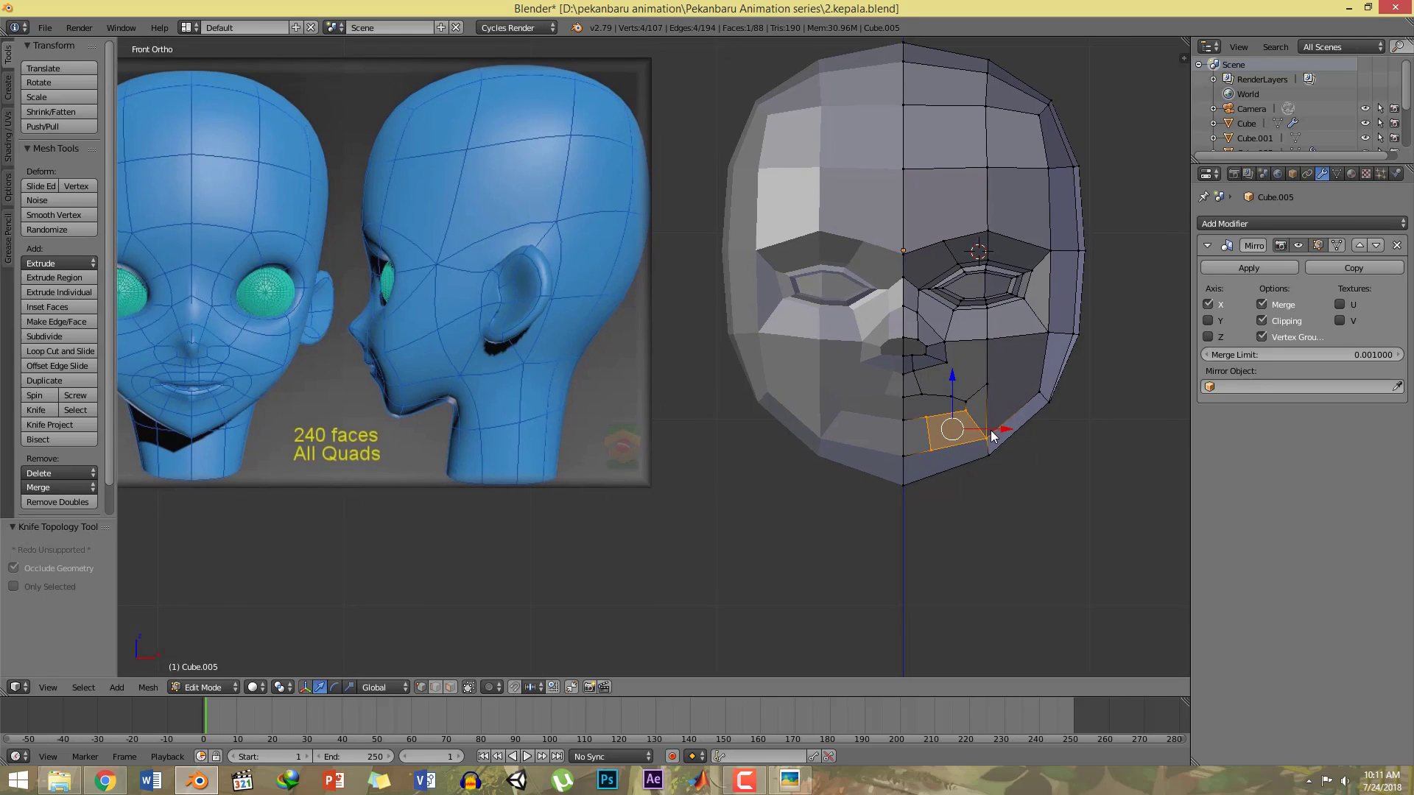
# Step: Reposition the jaw vertex below the mouth corner, ending with a move of about -0.008 along X and -0.032 along Z, and save the file
pyautogui.press('a')
pyautogui.rightClick(989, 432)
pyautogui.moveTo(982, 399); pyautogui.dragTo(1014, 422)
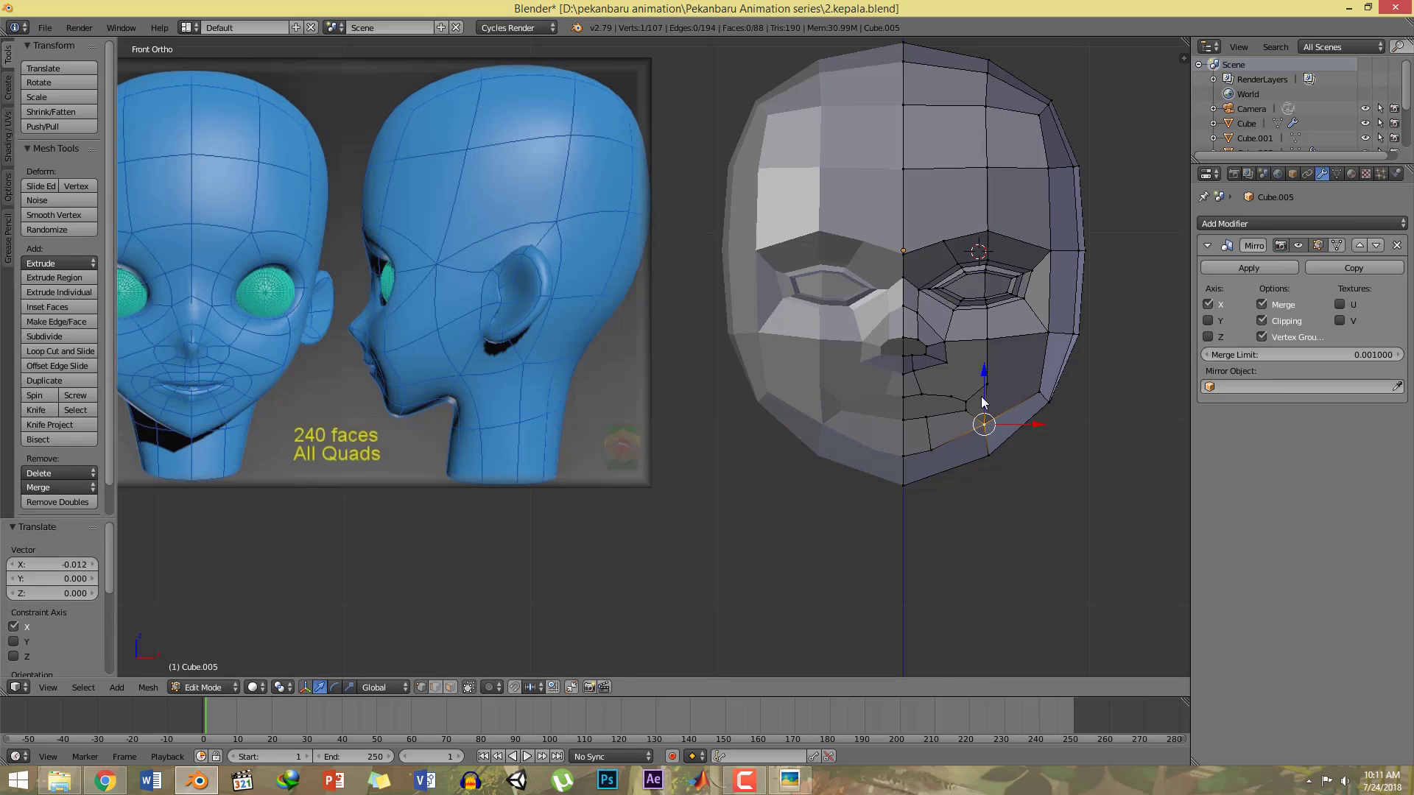
pyautogui.press('g')
pyautogui.click(986, 400)
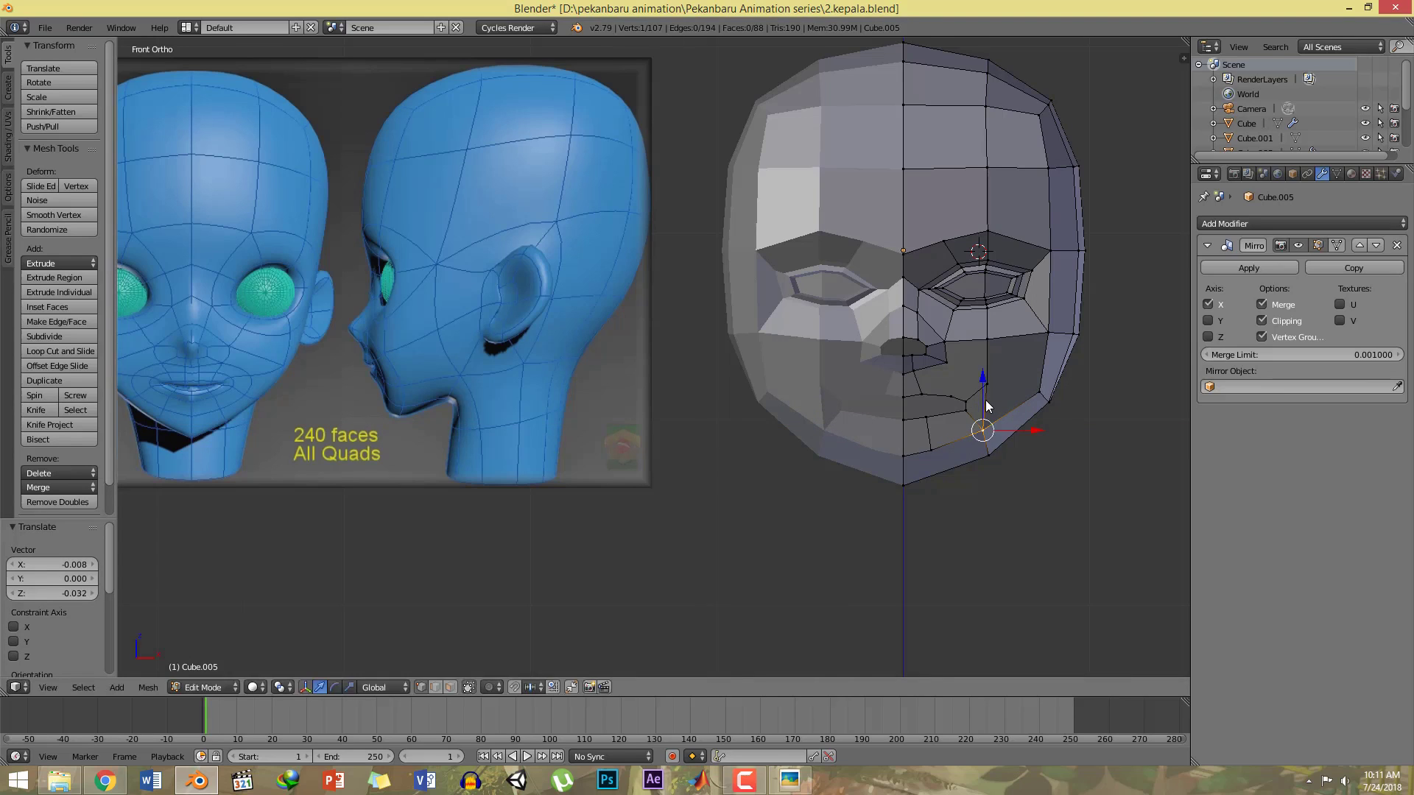
pyautogui.scroll(1, 987, 405)
pyautogui.hotkey('ctrl', 's')
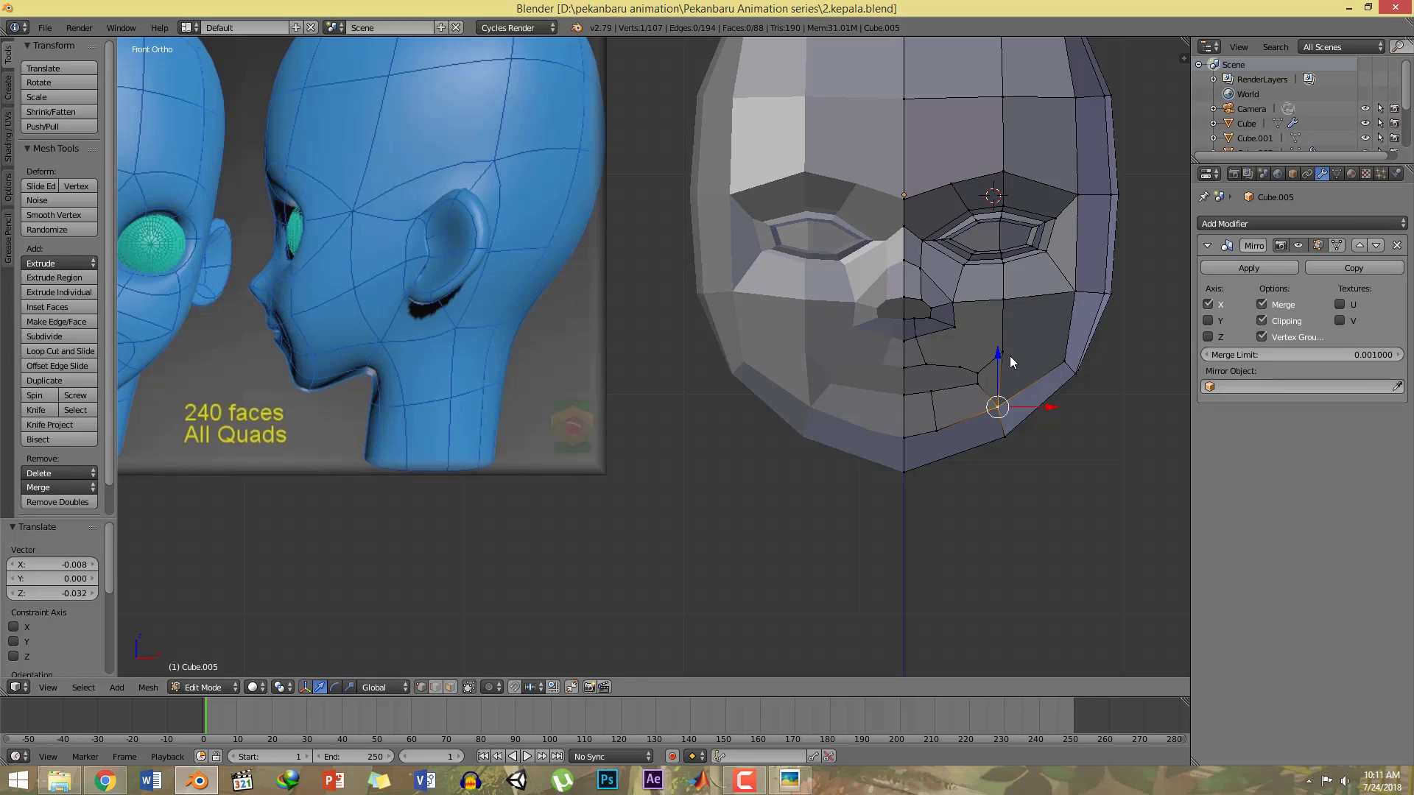
# Step: Knife-cut an edge from the outer nostril corner vertex to the cheek vertex beside the mouth
pyautogui.press('k')
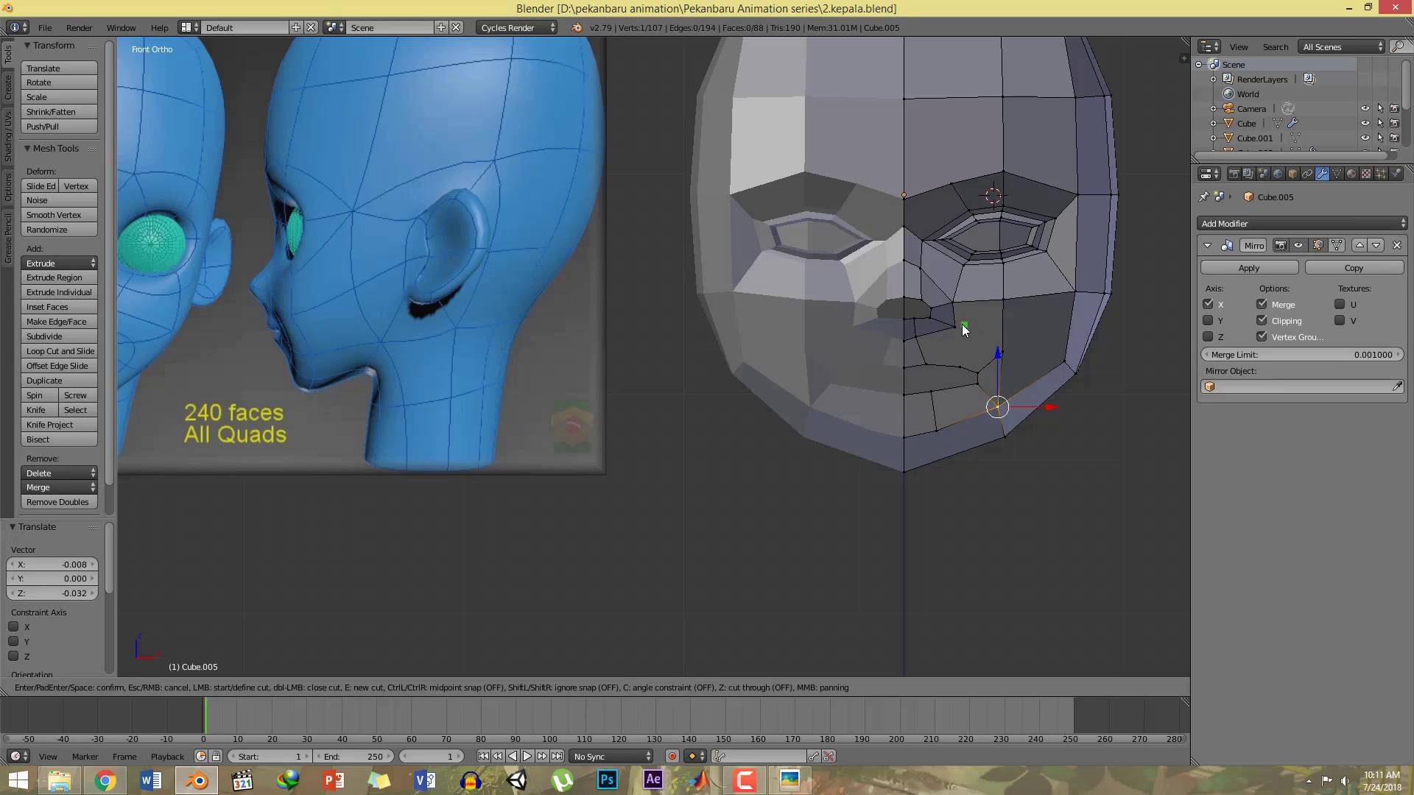
pyautogui.click(1000, 351)
pyautogui.press('Return')
pyautogui.keyDown('shift'); pyautogui.moveTo(1002, 367); pyautogui.dragTo(977, 358, button='middle'); pyautogui.keyUp('shift')
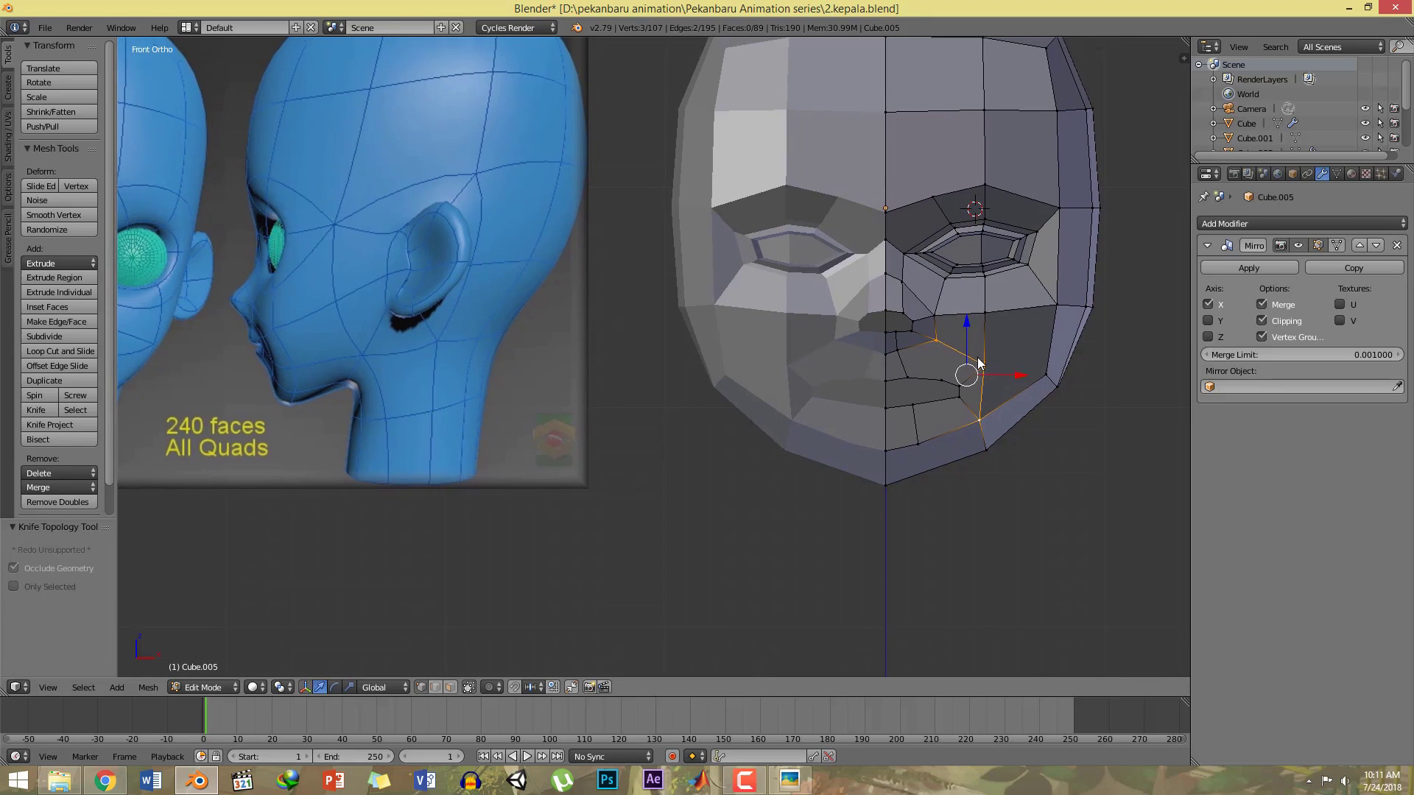
# Step: Move the outer upper lip vertex by about -0.023 along X and 0.010 along Z
pyautogui.rightClick(943, 381)
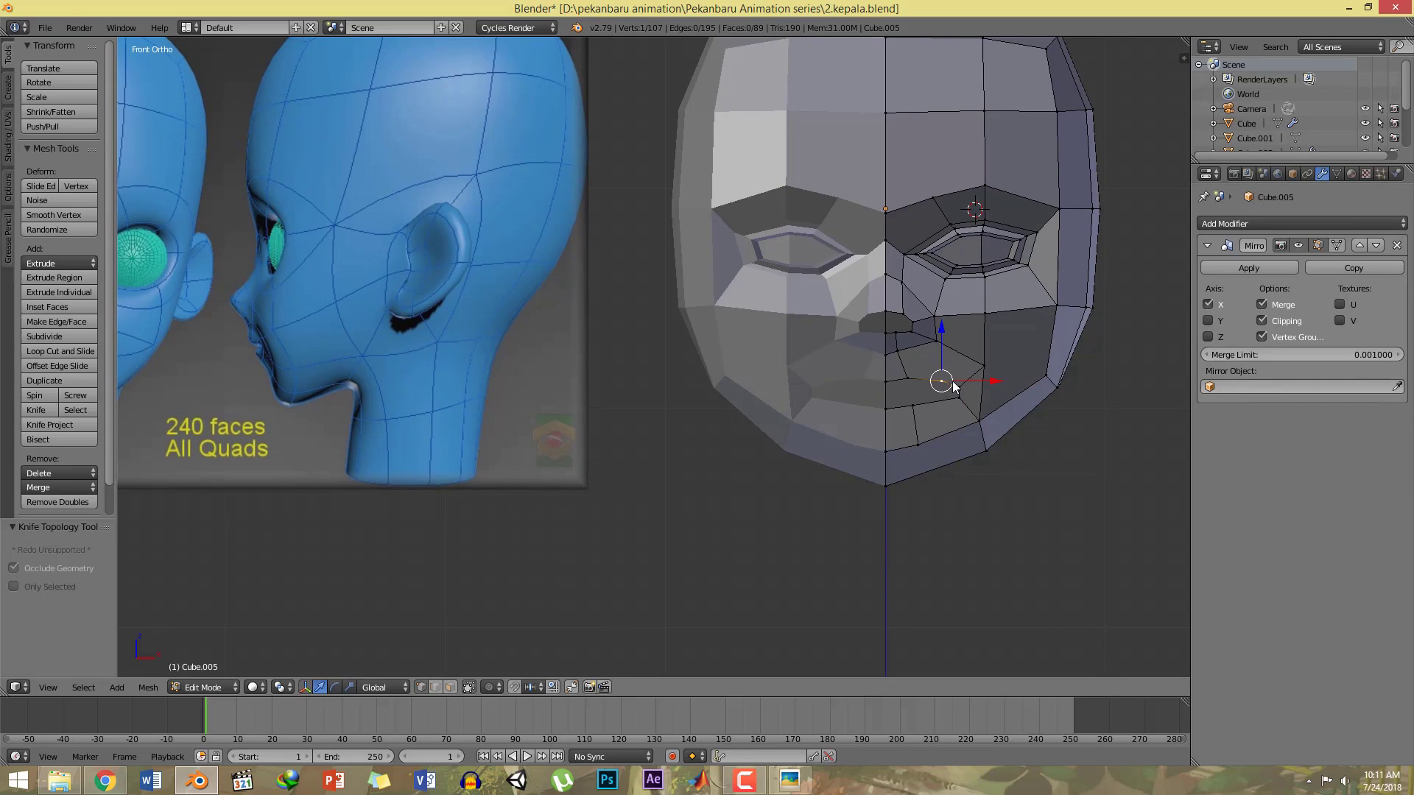
pyautogui.press('g')
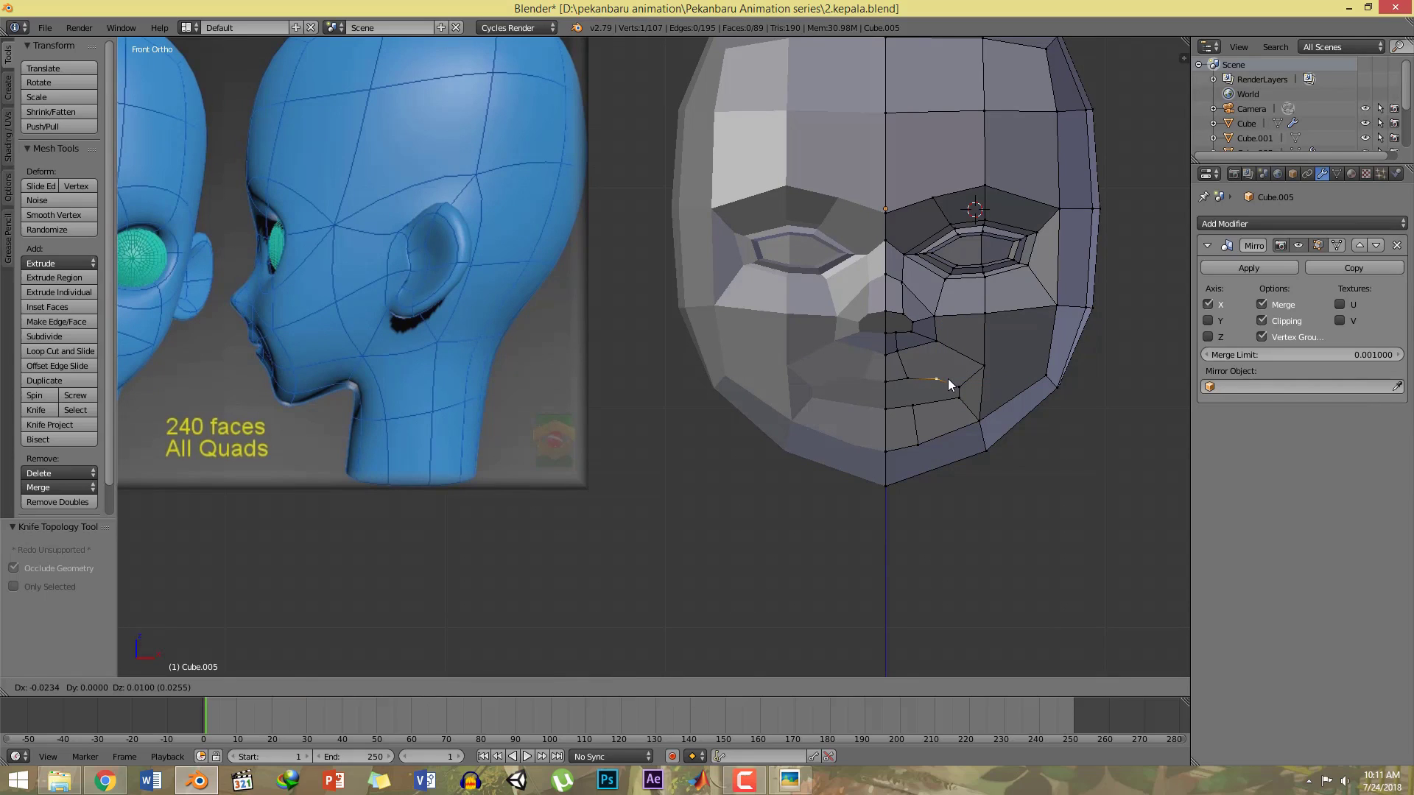
pyautogui.click(948, 379)
# Step: Knife-cut an edge from the outer upper lip vertex up to the nostril-to-cheek edge and save the file
pyautogui.press('k')
pyautogui.click(937, 378)
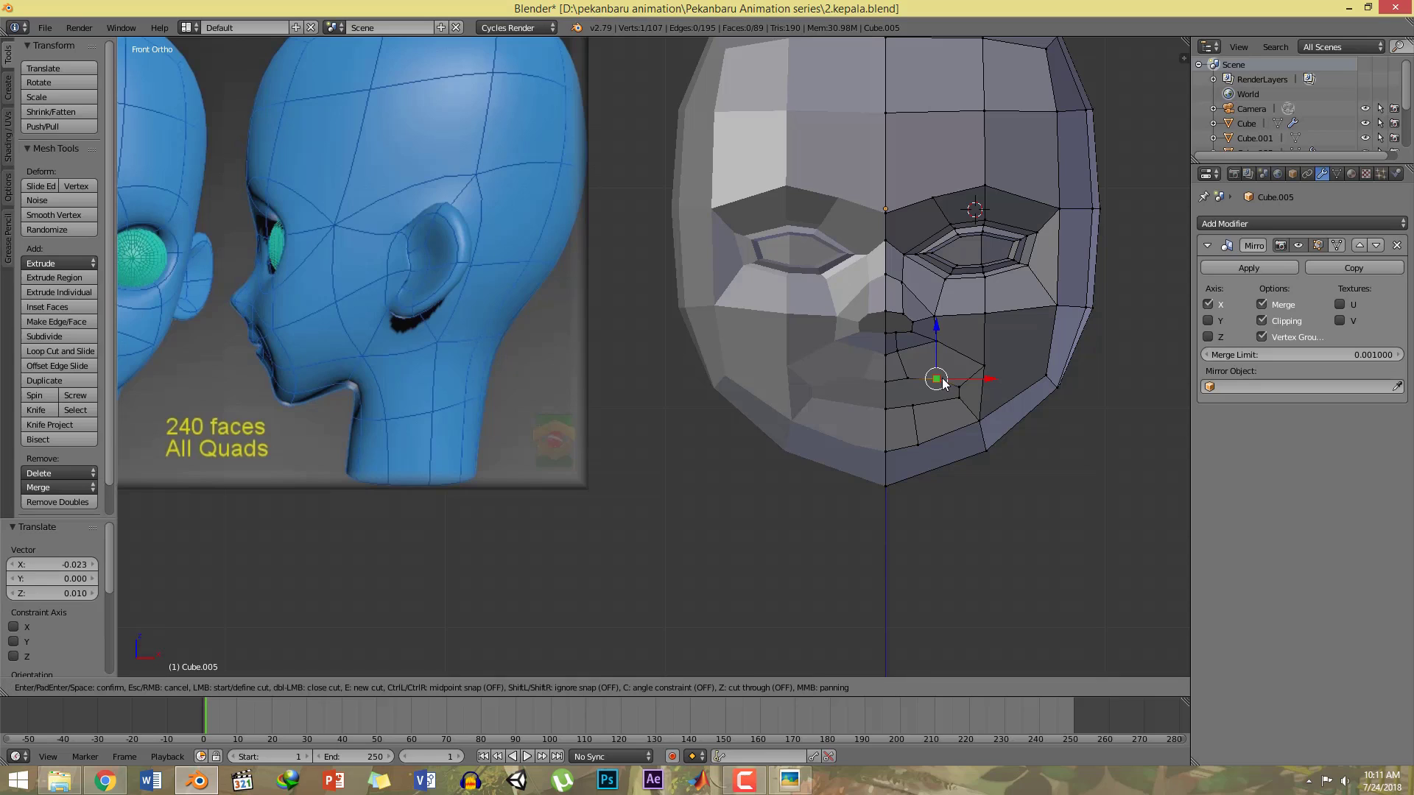
pyautogui.click(957, 352)
pyautogui.press('Return')
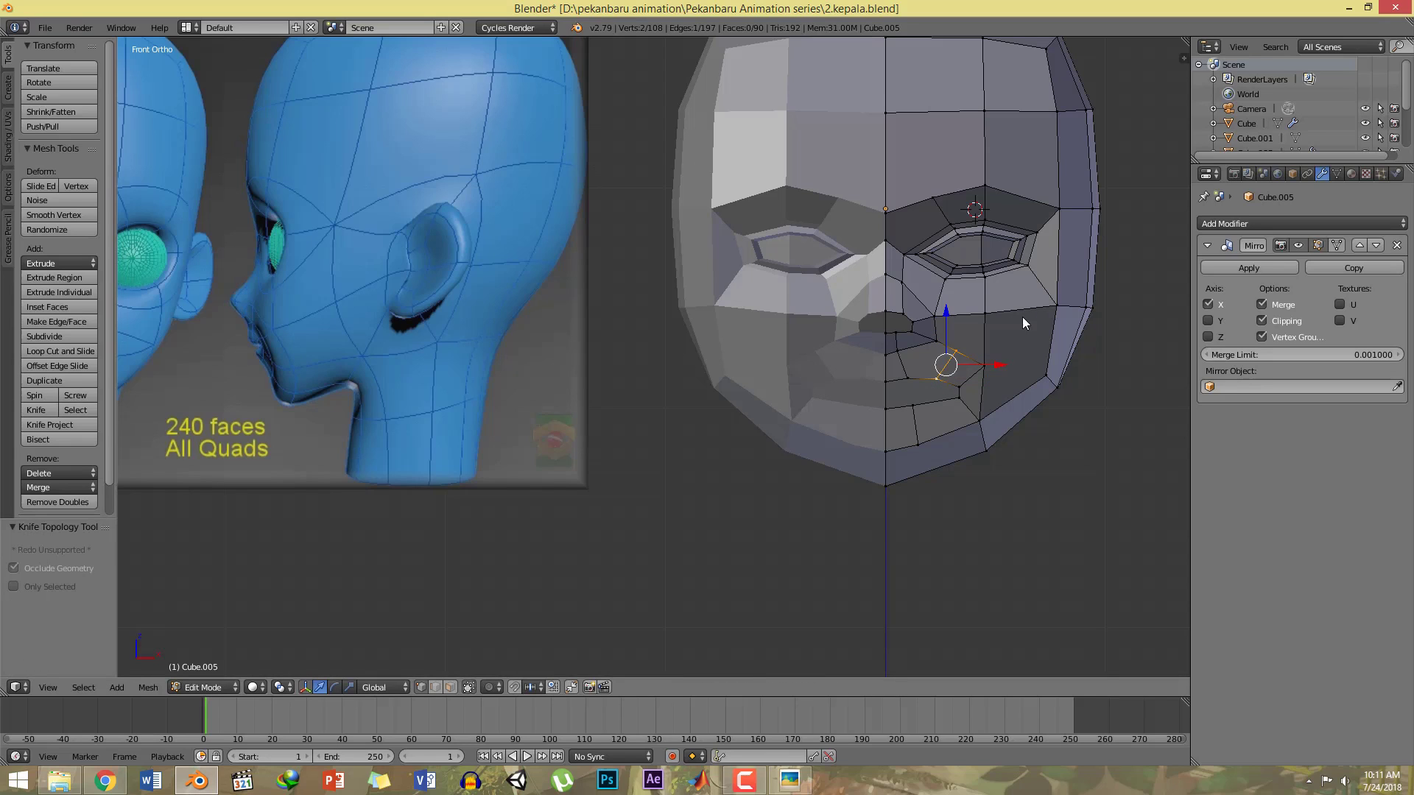
pyautogui.keyDown('shift'); pyautogui.moveTo(1023, 316); pyautogui.dragTo(1000, 311, button='middle'); pyautogui.keyUp('shift')
pyautogui.hotkey('ctrl', 's')
pyautogui.click(1001, 308)
pyautogui.press('a')
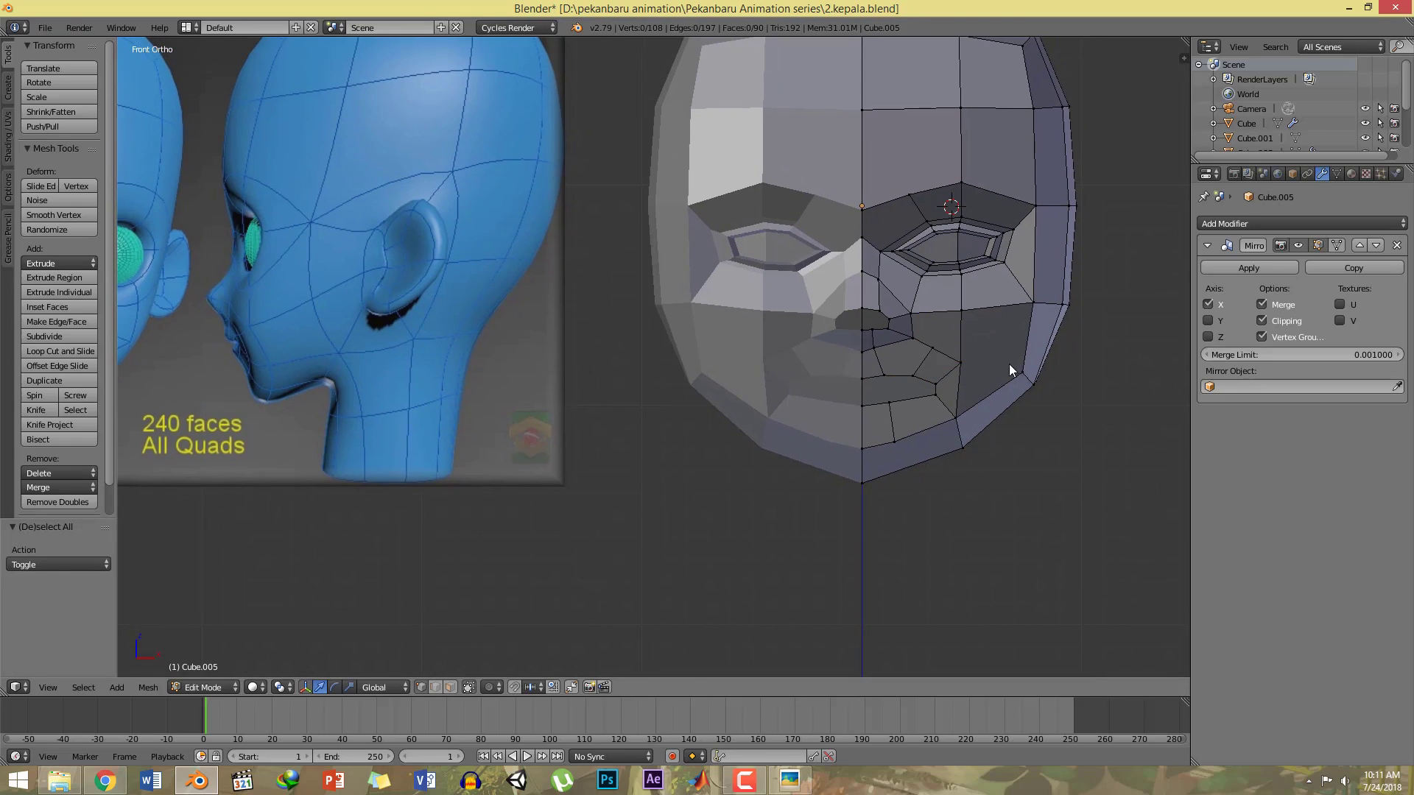
# Step: Move the jaw vertex below the mouth corner by 0.027 along X and save the file
pyautogui.keyDown('shift'); pyautogui.moveTo(1009, 366); pyautogui.dragTo(987, 346, button='middle'); pyautogui.keyUp('shift')
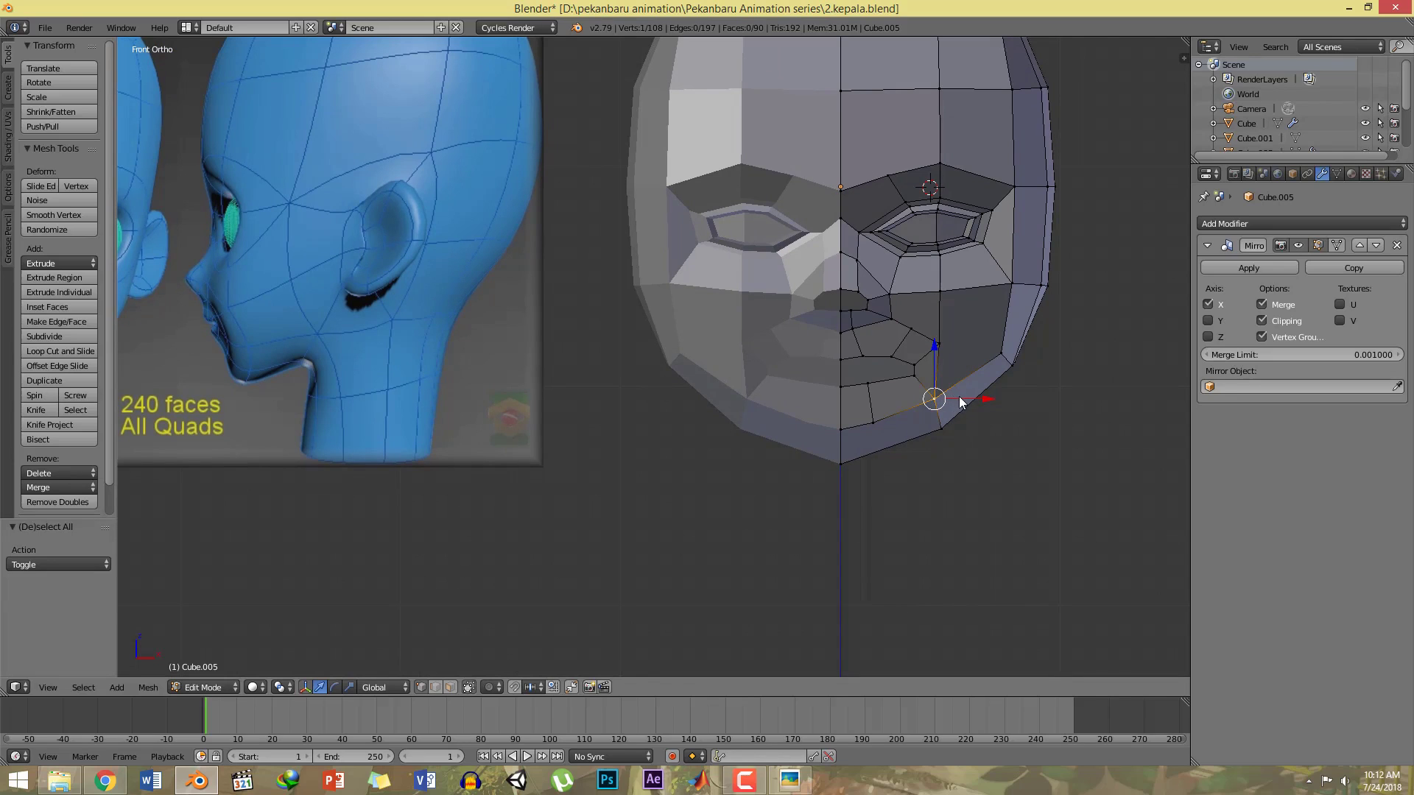
pyautogui.moveTo(958, 396); pyautogui.dragTo(965, 395)
pyautogui.keyDown('shift'); pyautogui.moveTo(960, 350); pyautogui.dragTo(951, 331, button='middle'); pyautogui.keyUp('shift')
pyautogui.hotkey('ctrl', 's')
pyautogui.click(956, 360)
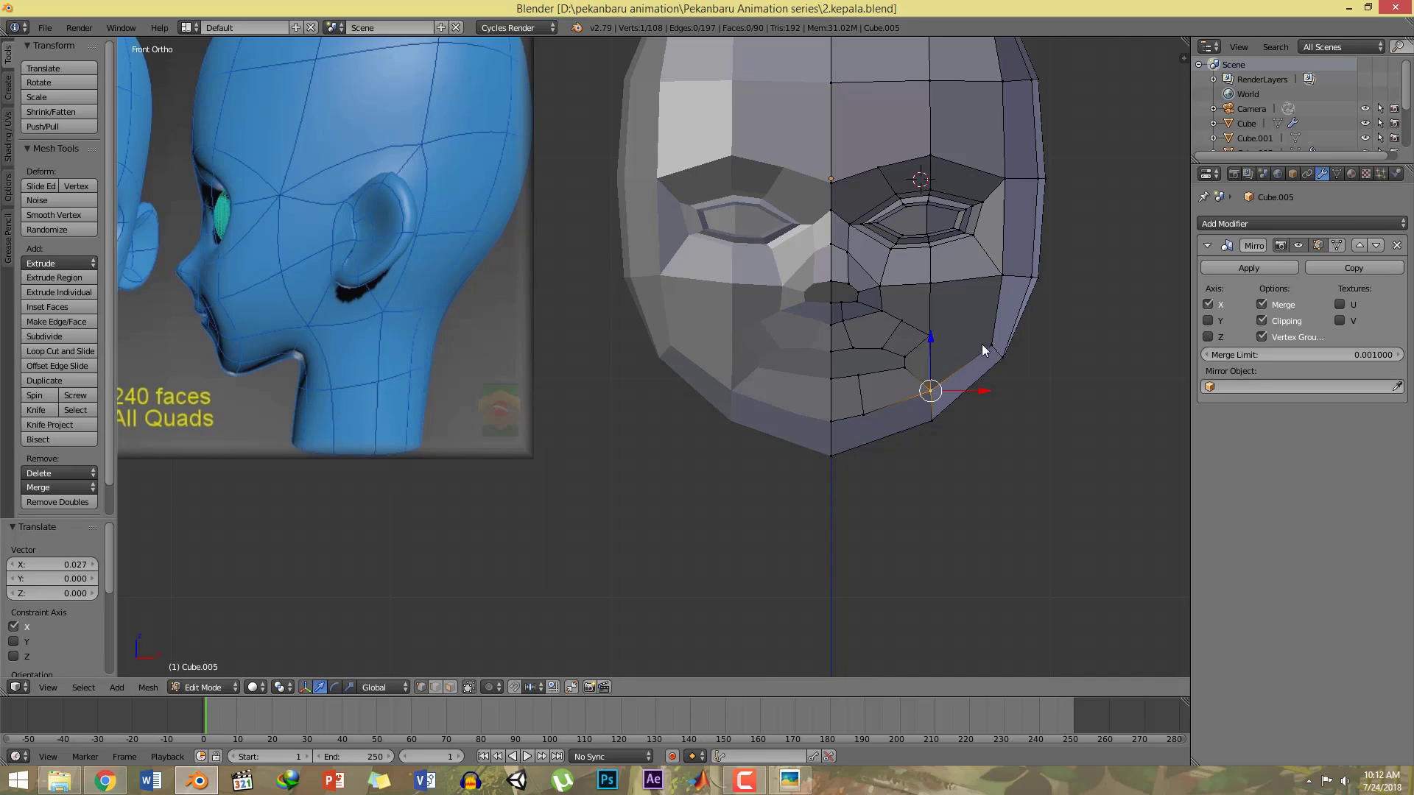
# Step: Try a knife cut from the cheek vertex beside the mouth to the outer lower jaw vertex
pyautogui.press('k')
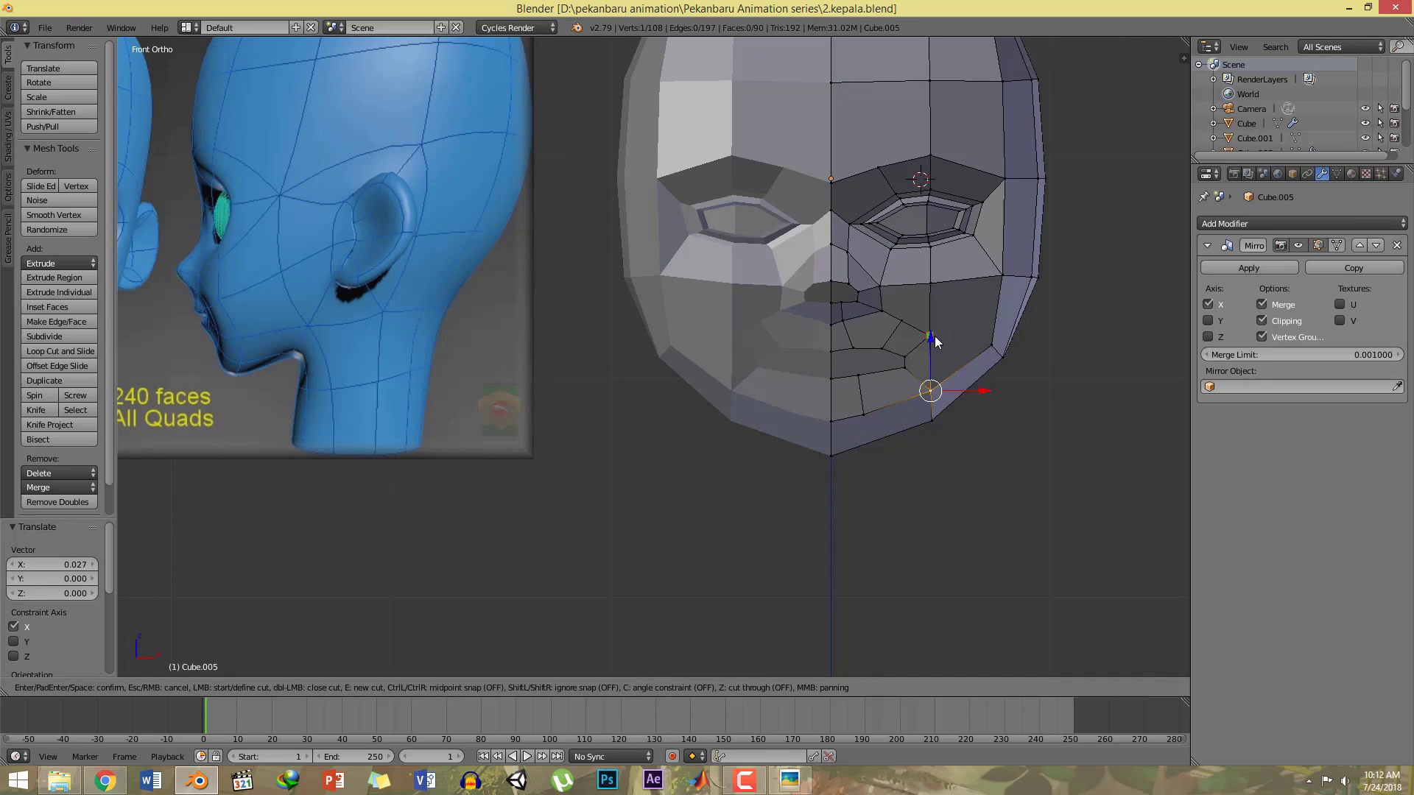
pyautogui.click(989, 344)
pyautogui.press('Return')
# Step: Raise the outer cheek vertex below the eye and shift it by -0.030 along X
pyautogui.keyDown('shift'); pyautogui.moveTo(1022, 288); pyautogui.dragTo(1022, 302, button='middle'); pyautogui.keyUp('shift')
pyautogui.press('a')
pyautogui.rightClick(1000, 311)
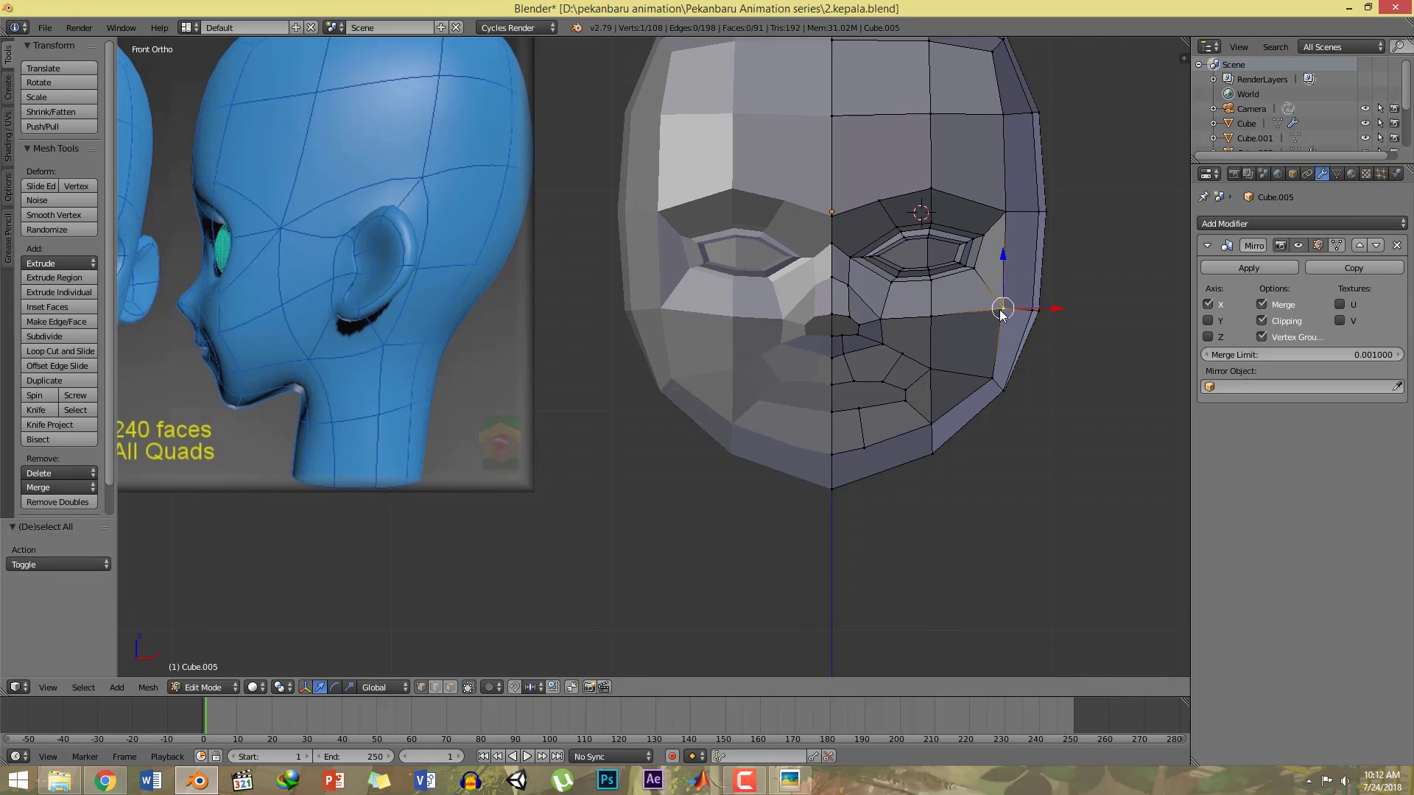
pyautogui.moveTo(1004, 285); pyautogui.dragTo(1041, 281)
# Step: Nudge the outer lower jaw vertex slightly inward along X, check the shape from an angle and save the file
pyautogui.rightClick(993, 377)
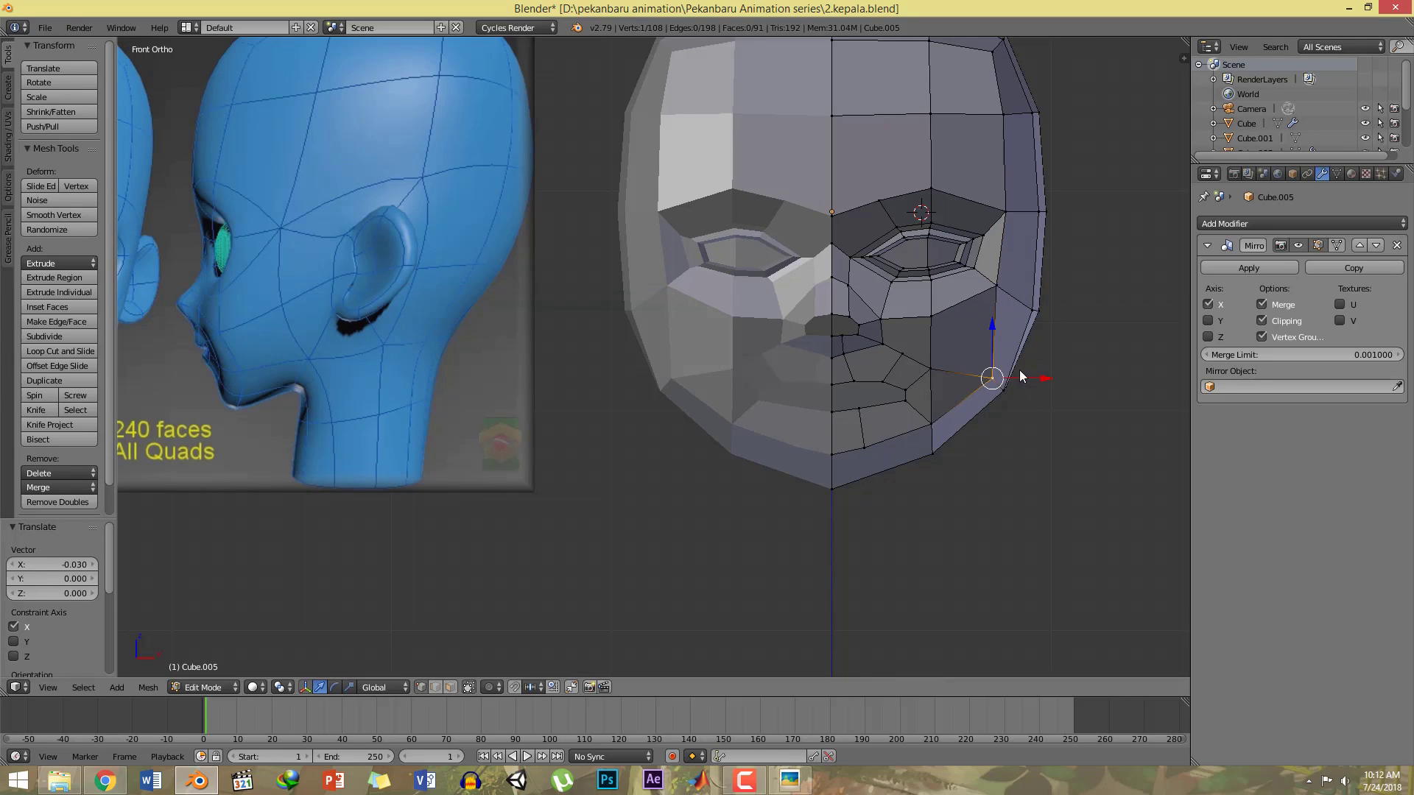
pyautogui.moveTo(1025, 375); pyautogui.dragTo(1018, 372)
pyautogui.moveTo(1018, 374); pyautogui.dragTo(969, 367, button='middle')
pyautogui.press('KP_1')
pyautogui.hotkey('ctrl', 's')
pyautogui.click(972, 367)
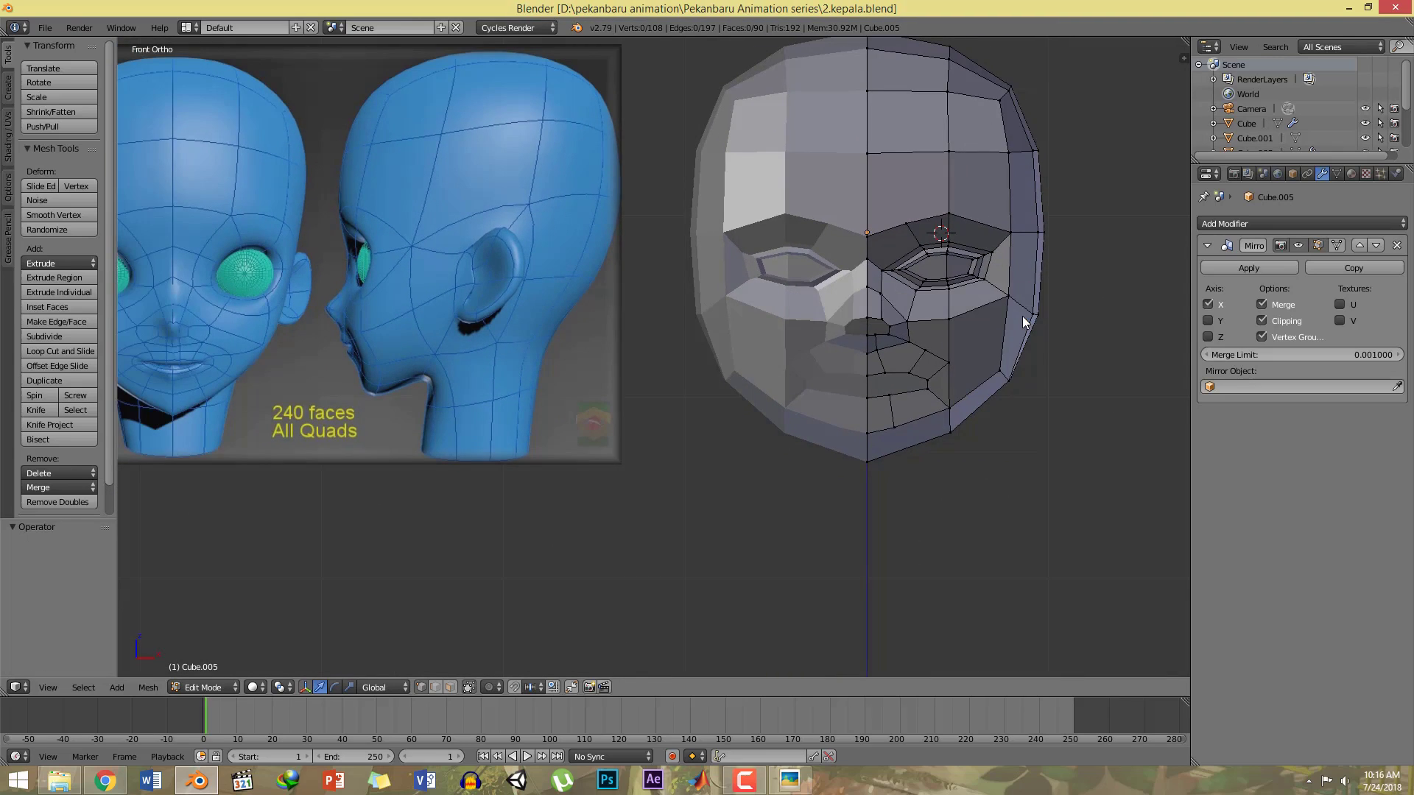
# Step: Merge the cut vertex on the nostril-to-cheek edge with the outer nostril corner vertex at their center
pyautogui.scroll(1, 1022, 366)
pyautogui.keyDown('shift'); pyautogui.moveTo(1021, 350); pyautogui.dragTo(959, 340, button='middle'); pyautogui.keyUp('shift')
pyautogui.rightClick(925, 359)
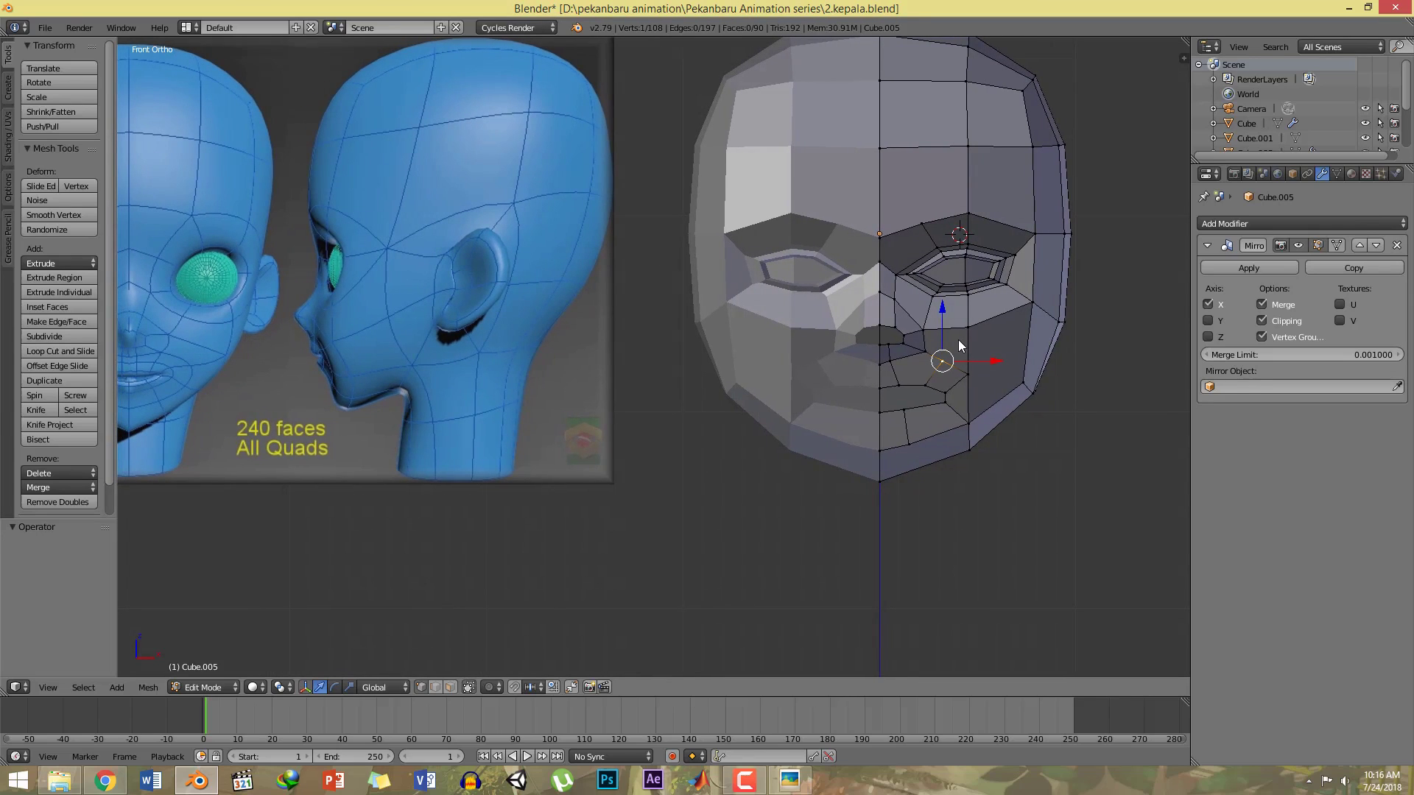
pyautogui.scroll(1, 971, 349)
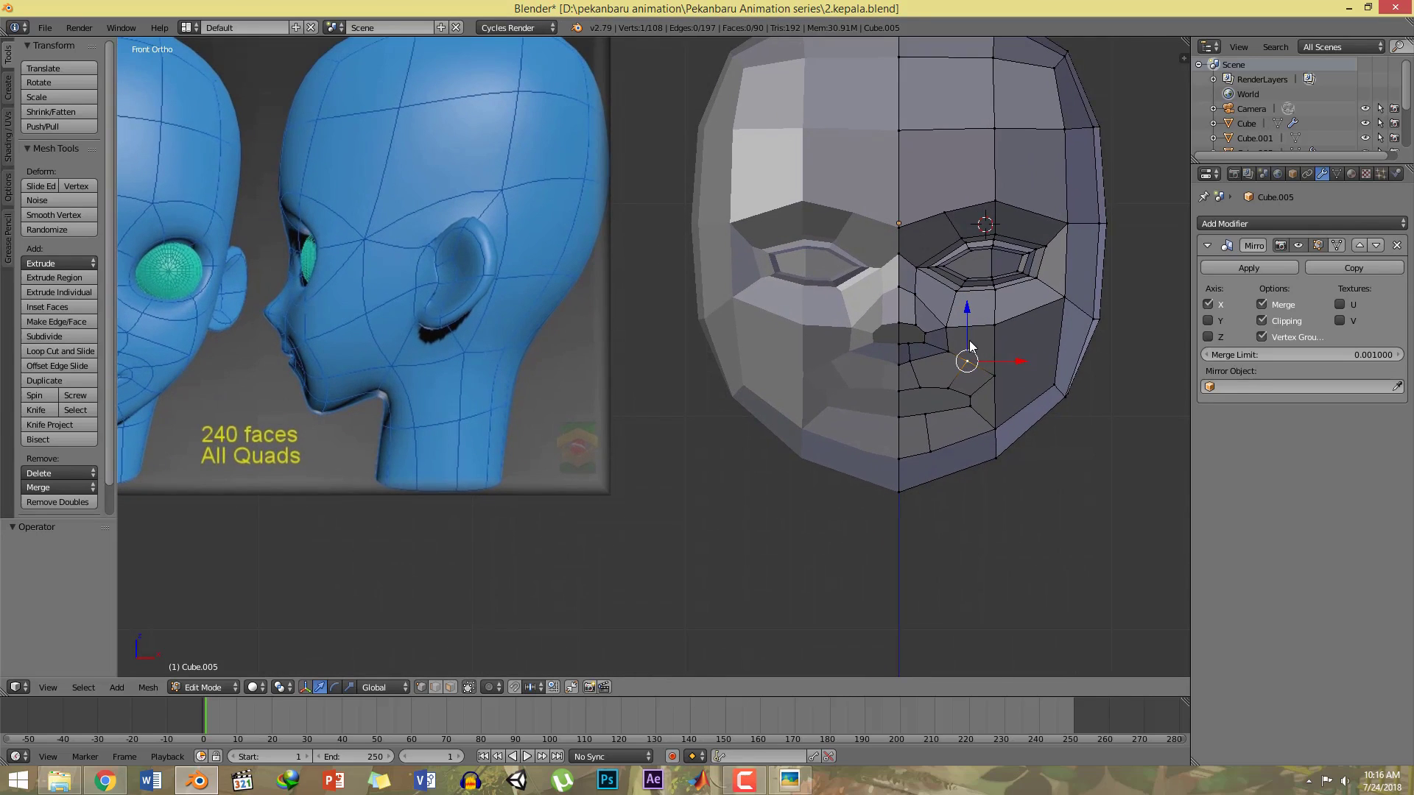
pyautogui.keyDown('shift'); pyautogui.rightClick(949, 354); pyautogui.keyUp('shift')
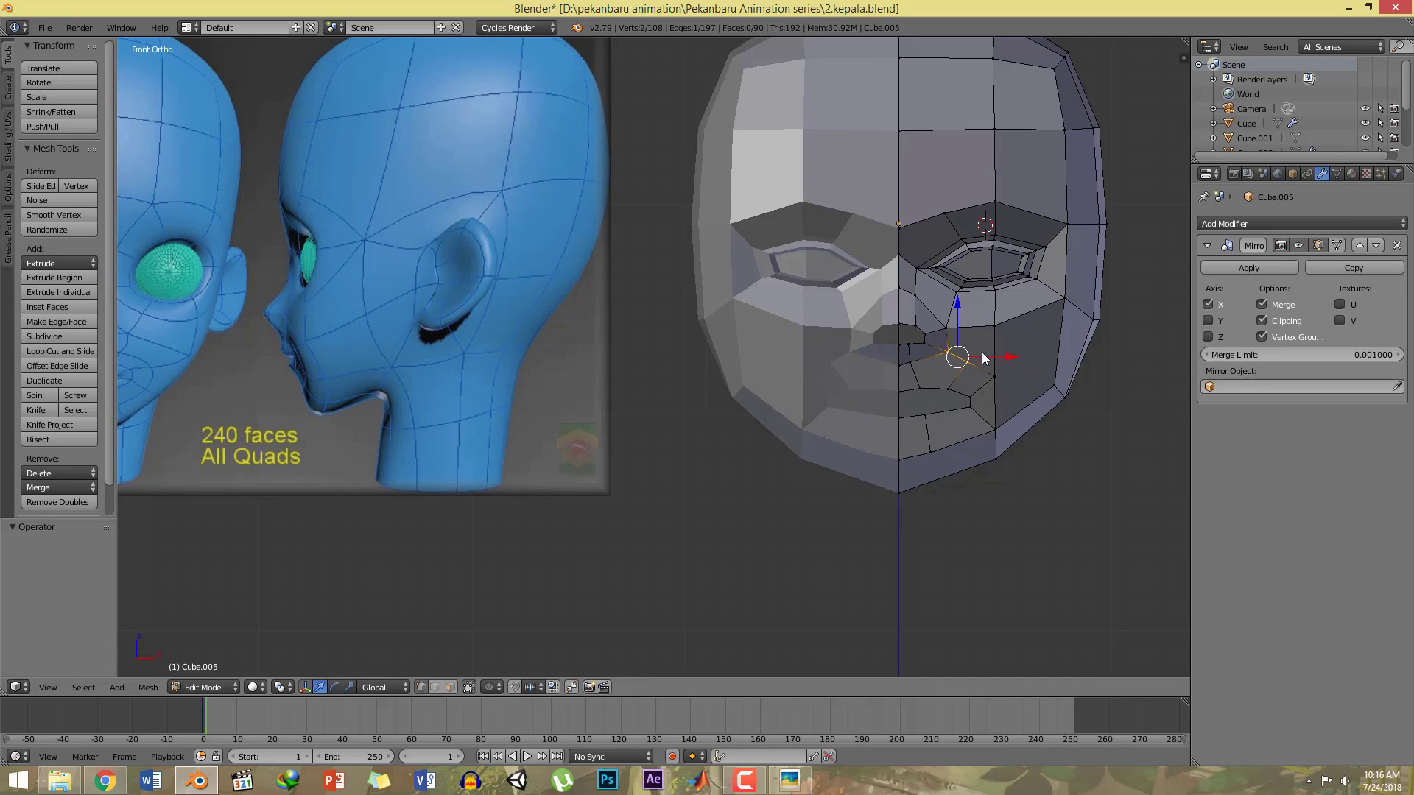
pyautogui.rightClick(967, 360)
pyautogui.keyDown('shift'); pyautogui.rightClick(945, 352); pyautogui.keyUp('shift')
pyautogui.hotkey('alt', 'm')
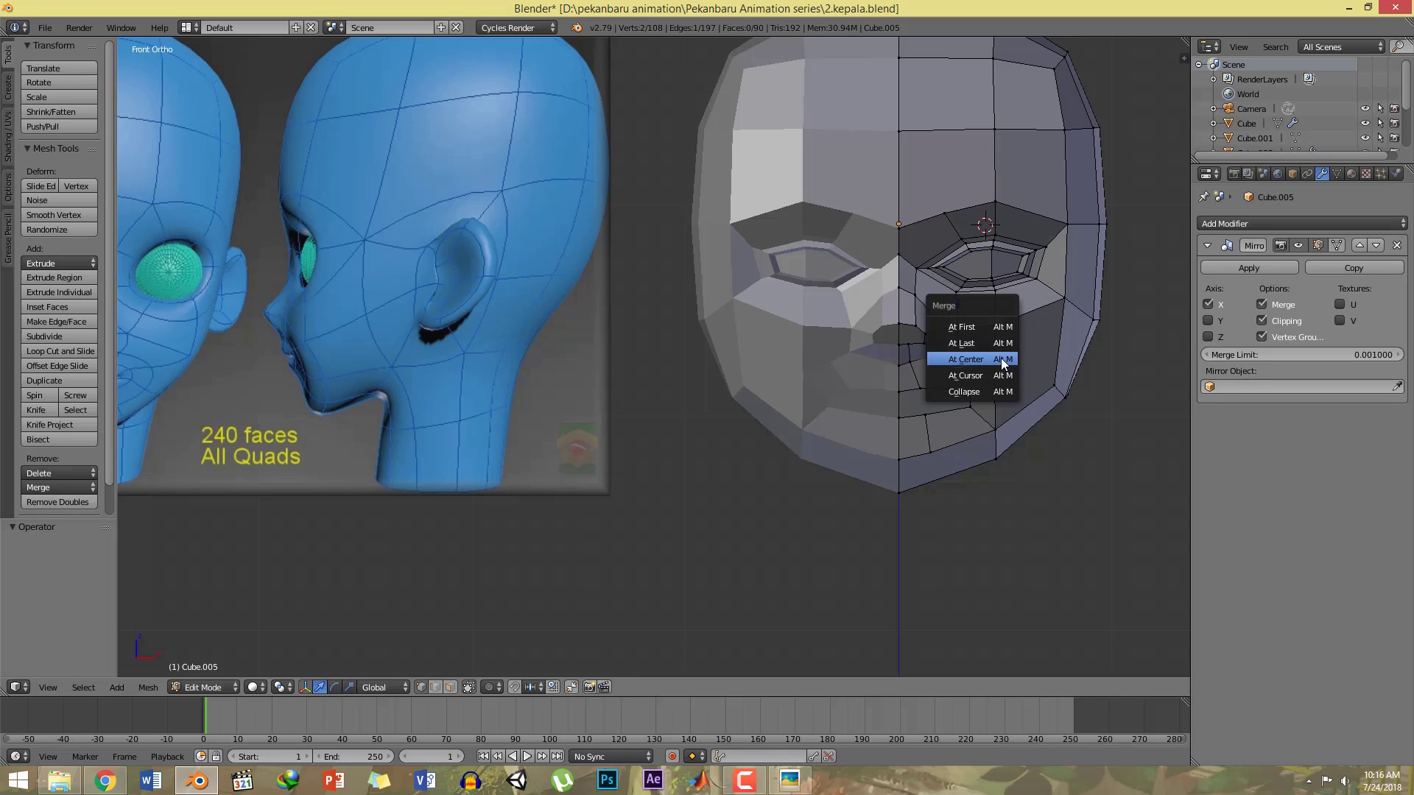
pyautogui.click(966, 359)
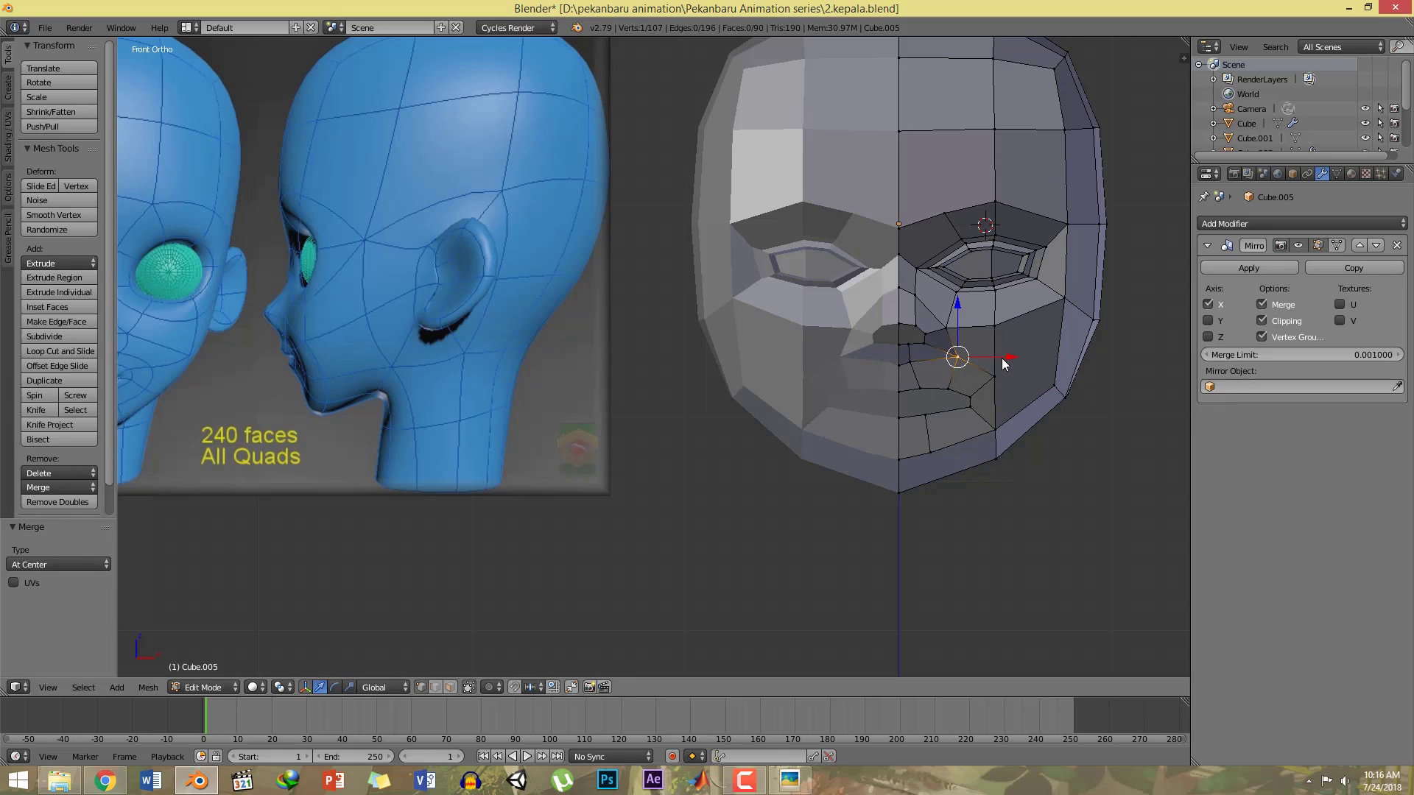
# Step: Move the merged vertex beside the nostril by -0.045 along X and 0.045 along Z
pyautogui.press('a')
pyautogui.press('a')
pyautogui.press('g')
pyautogui.press('x')
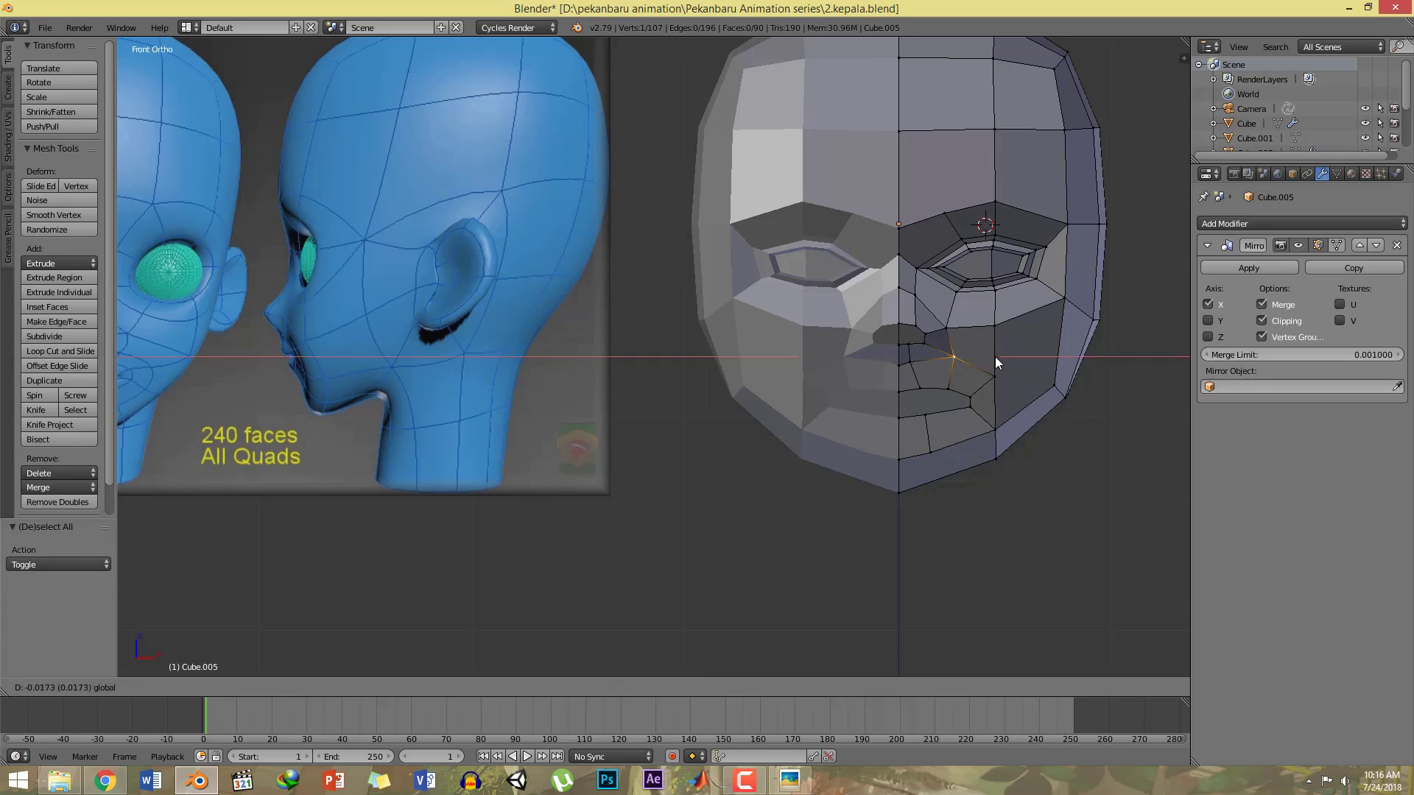
pyautogui.click(980, 357)
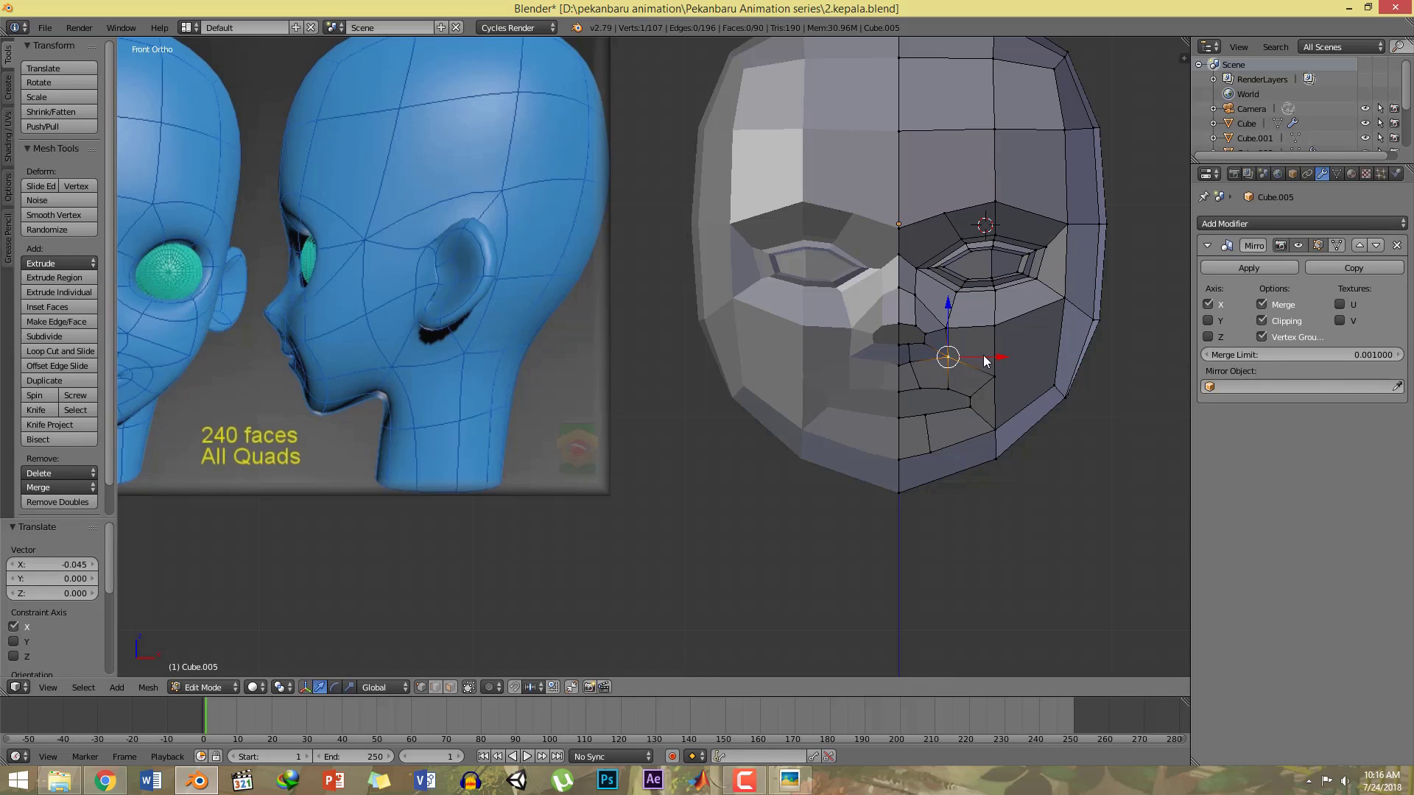
pyautogui.moveTo(984, 356); pyautogui.dragTo(991, 345)
# Step: Knife-cut an edge from the cheek vertex beside the mouth to the middle of the outer cheek edge
pyautogui.rightClick(996, 373)
pyautogui.keyDown('shift'); pyautogui.moveTo(1015, 367); pyautogui.dragTo(988, 374, button='middle'); pyautogui.keyUp('shift')
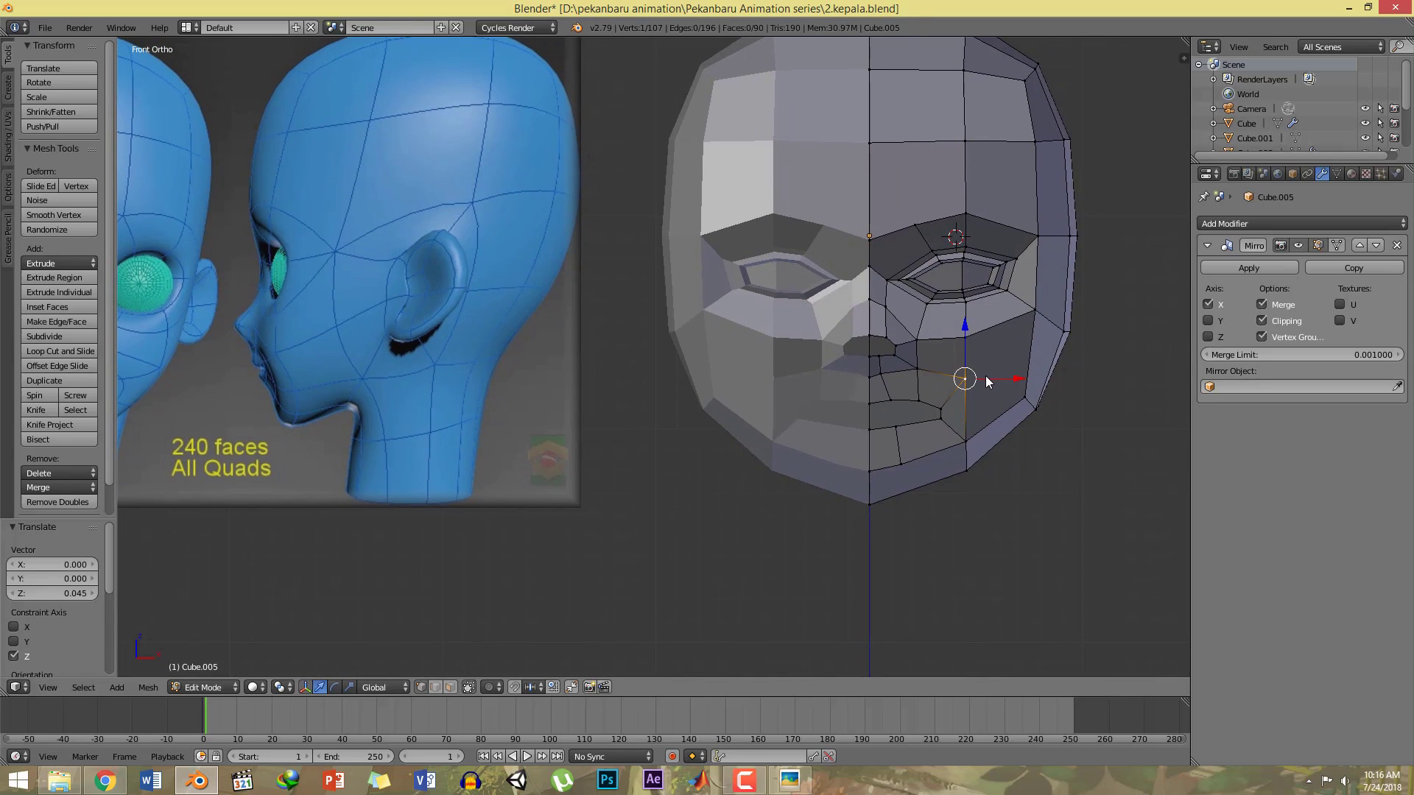
pyautogui.press('k')
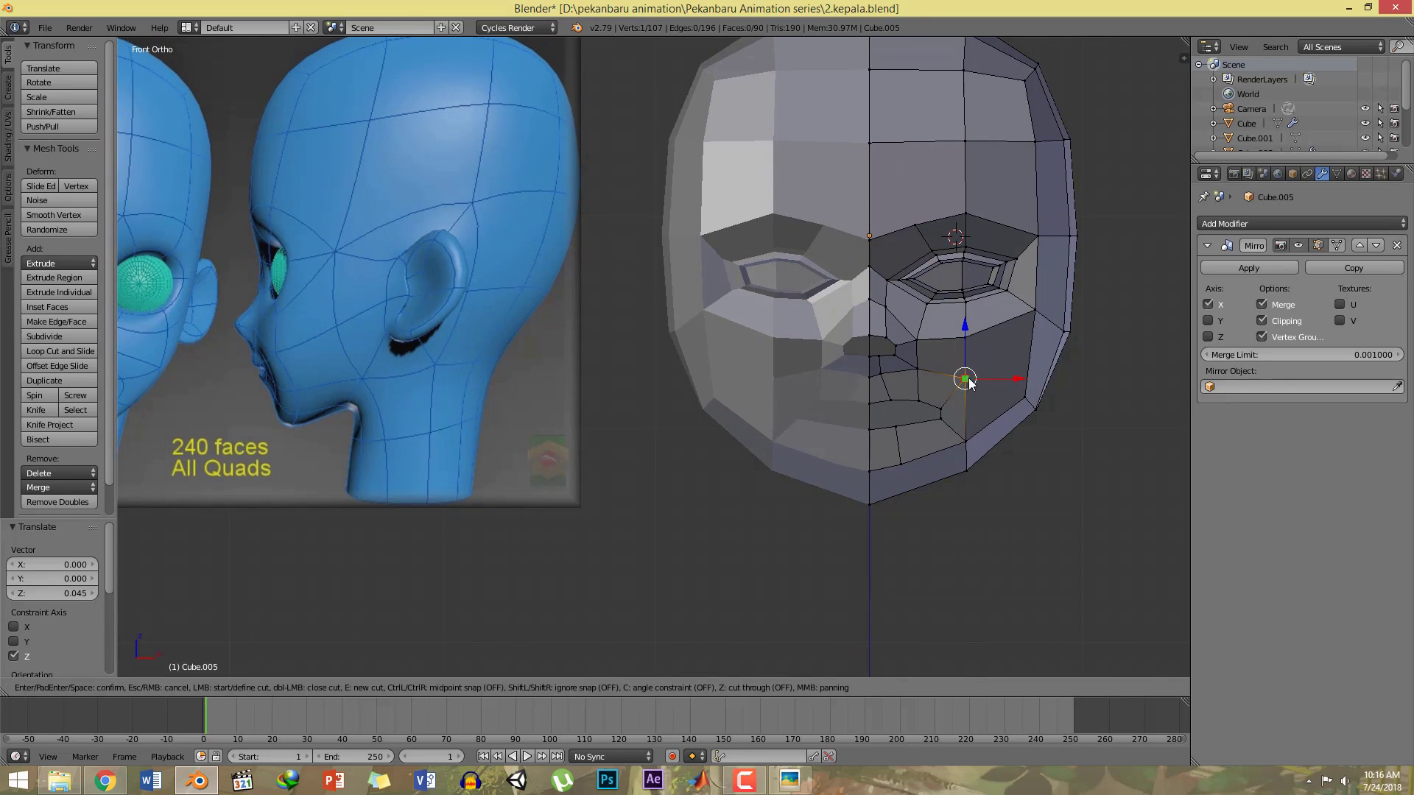
pyautogui.click(1029, 361)
pyautogui.press('Return')
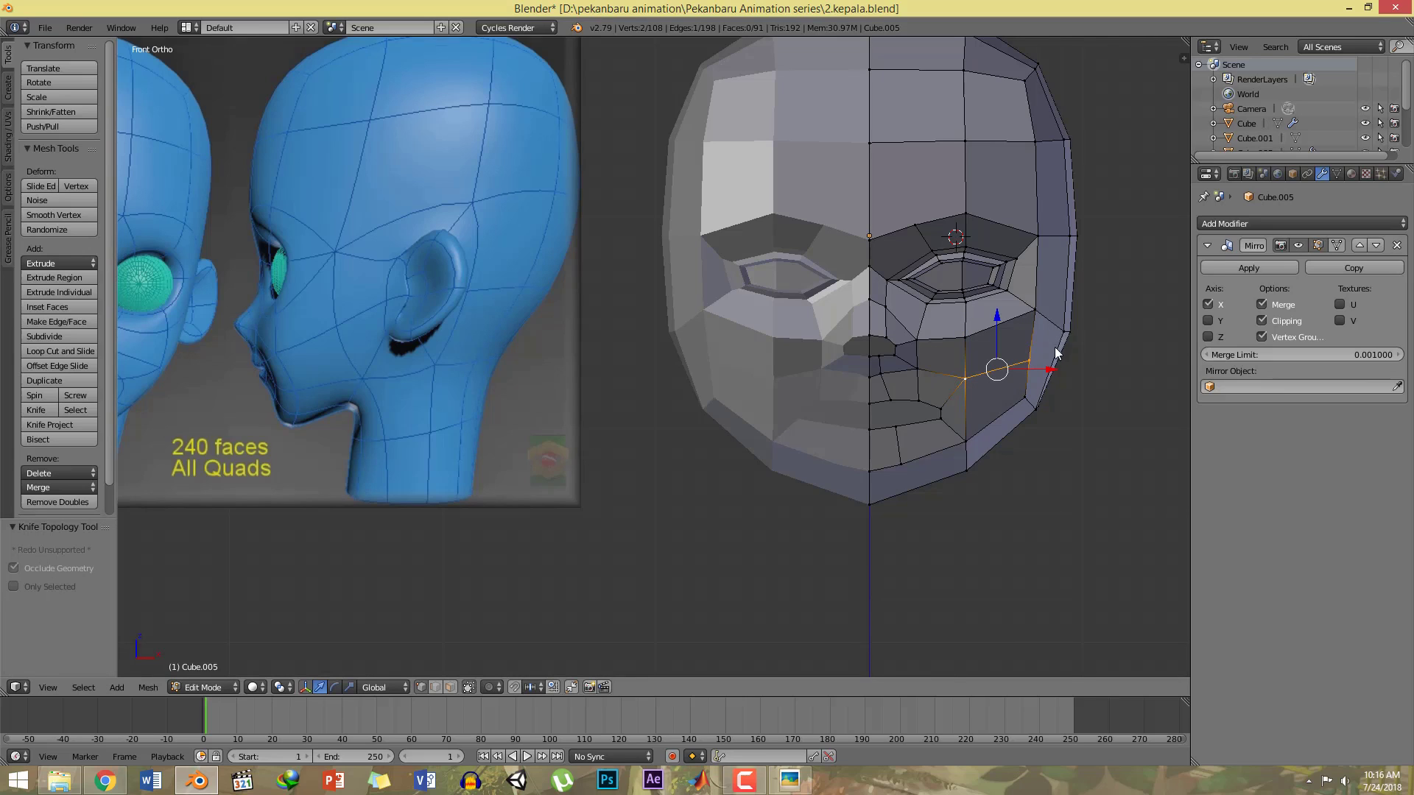
# Step: Move the new vertex on the outer cheek edge by 0.041 along Z and save the file
pyautogui.keyDown('shift'); pyautogui.moveTo(1055, 348); pyautogui.dragTo(1050, 368, button='middle'); pyautogui.keyUp('shift')
pyautogui.press('a')
pyautogui.rightClick(1031, 380)
pyautogui.moveTo(1028, 346); pyautogui.dragTo(1026, 338)
pyautogui.rightClick(961, 358)
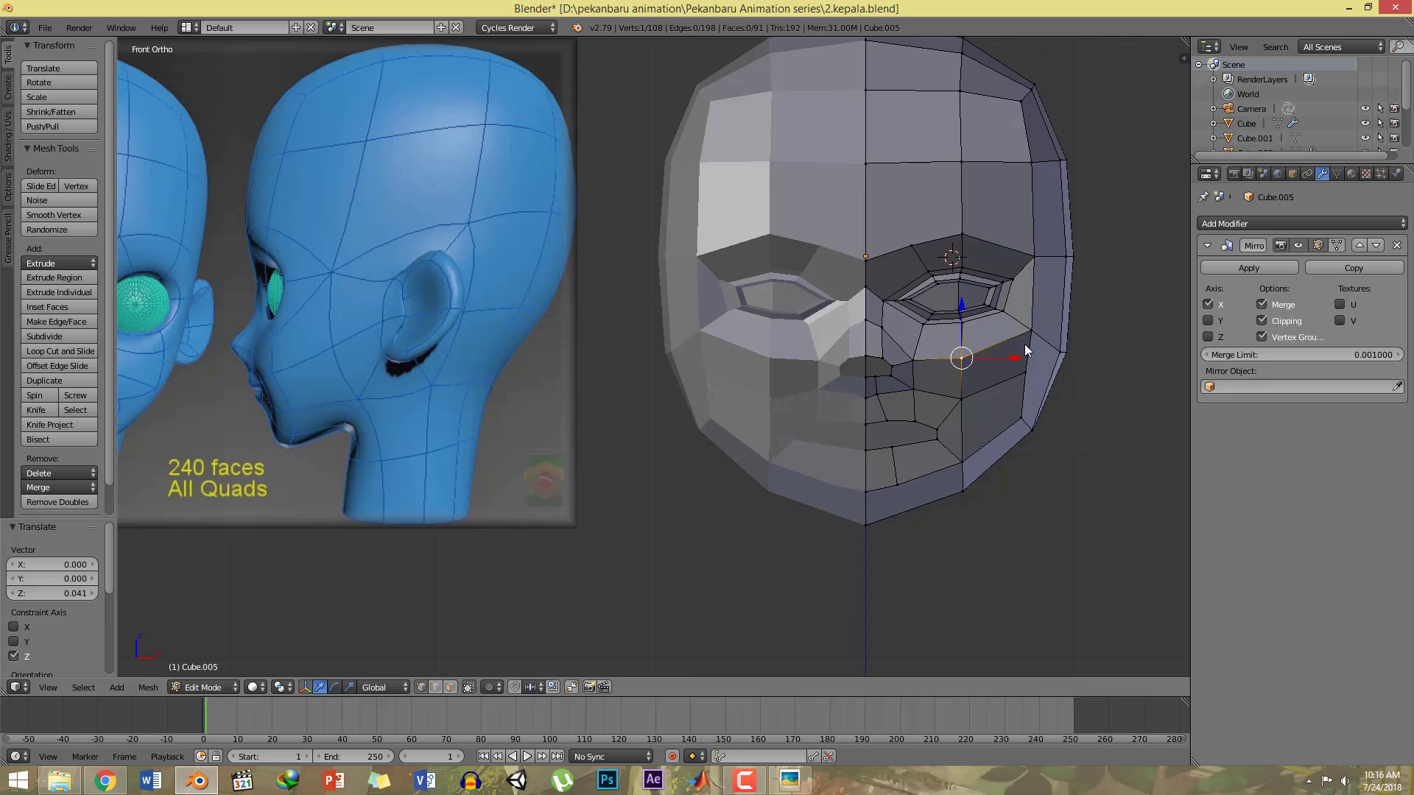
pyautogui.hotkey('ctrl', 's')
pyautogui.click(1025, 346)
pyautogui.keyDown('shift'); pyautogui.moveTo(985, 384); pyautogui.dragTo(979, 387, button='middle'); pyautogui.keyUp('shift')
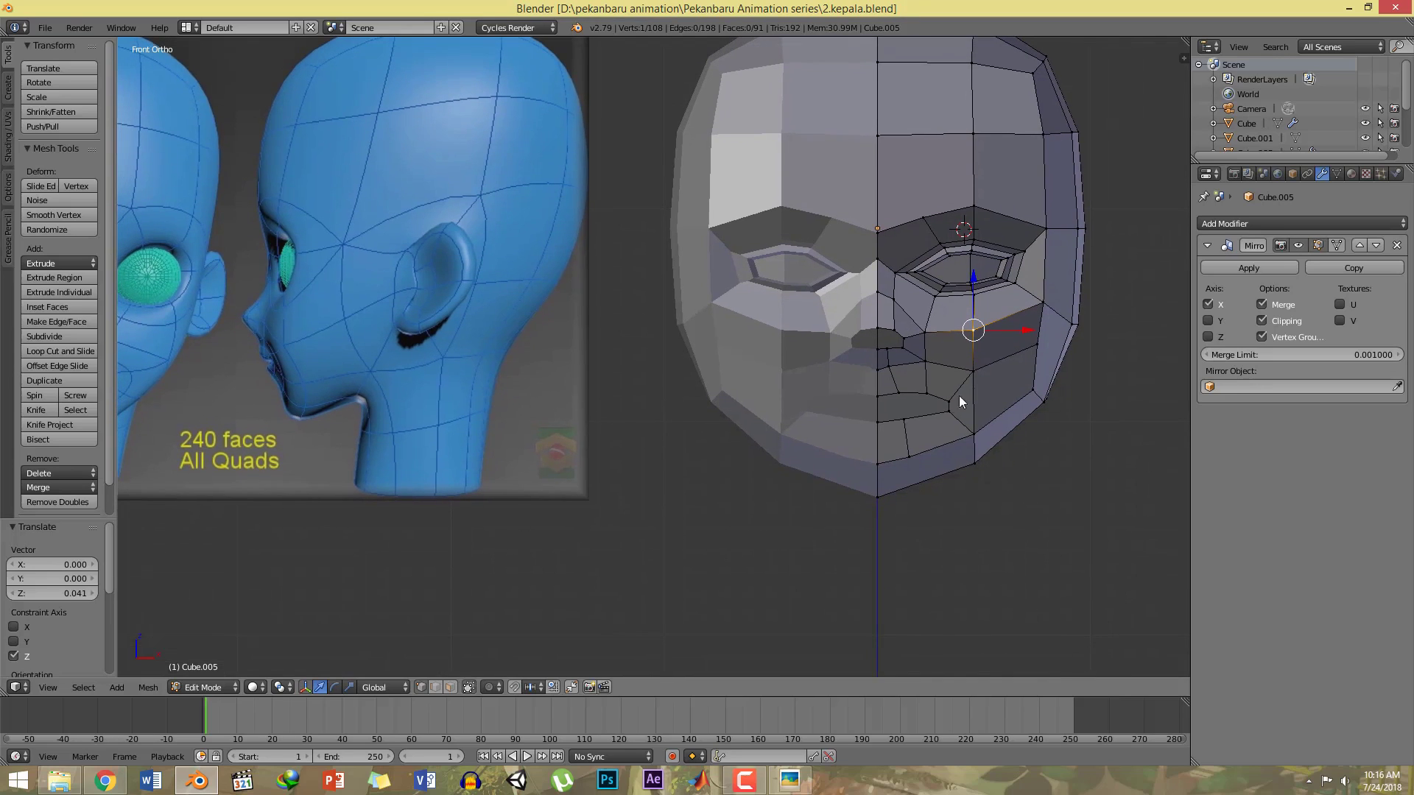
# Step: Switch to face selection and scale the mouth face by 1.472 along Z
pyautogui.hotkey('ctrl', 'Tab')
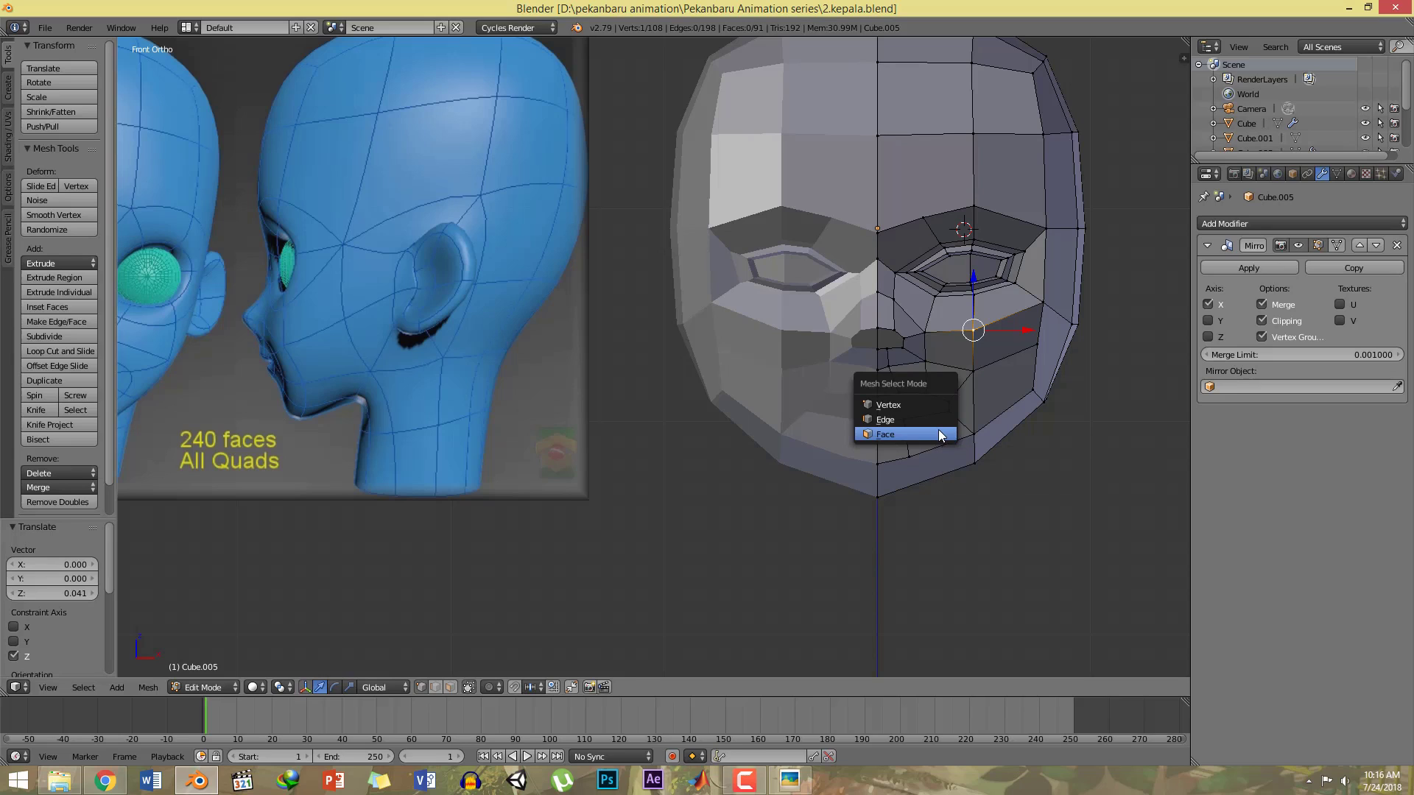
pyautogui.click(939, 430)
pyautogui.rightClick(911, 405)
pyautogui.keyDown('shift'); pyautogui.moveTo(957, 406); pyautogui.dragTo(956, 416, button='middle'); pyautogui.keyUp('shift')
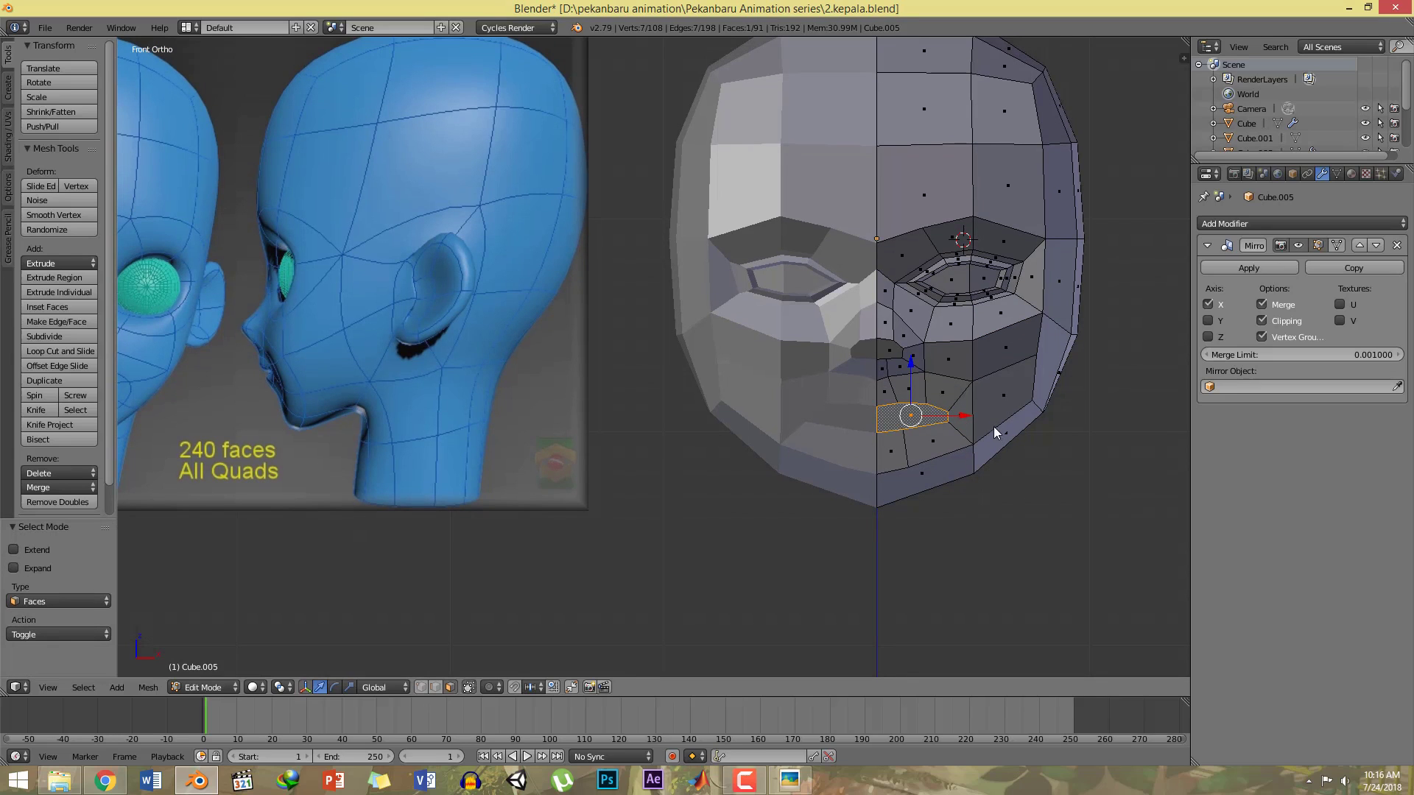
pyautogui.press('s')
pyautogui.press('z')
pyautogui.click(1028, 431)
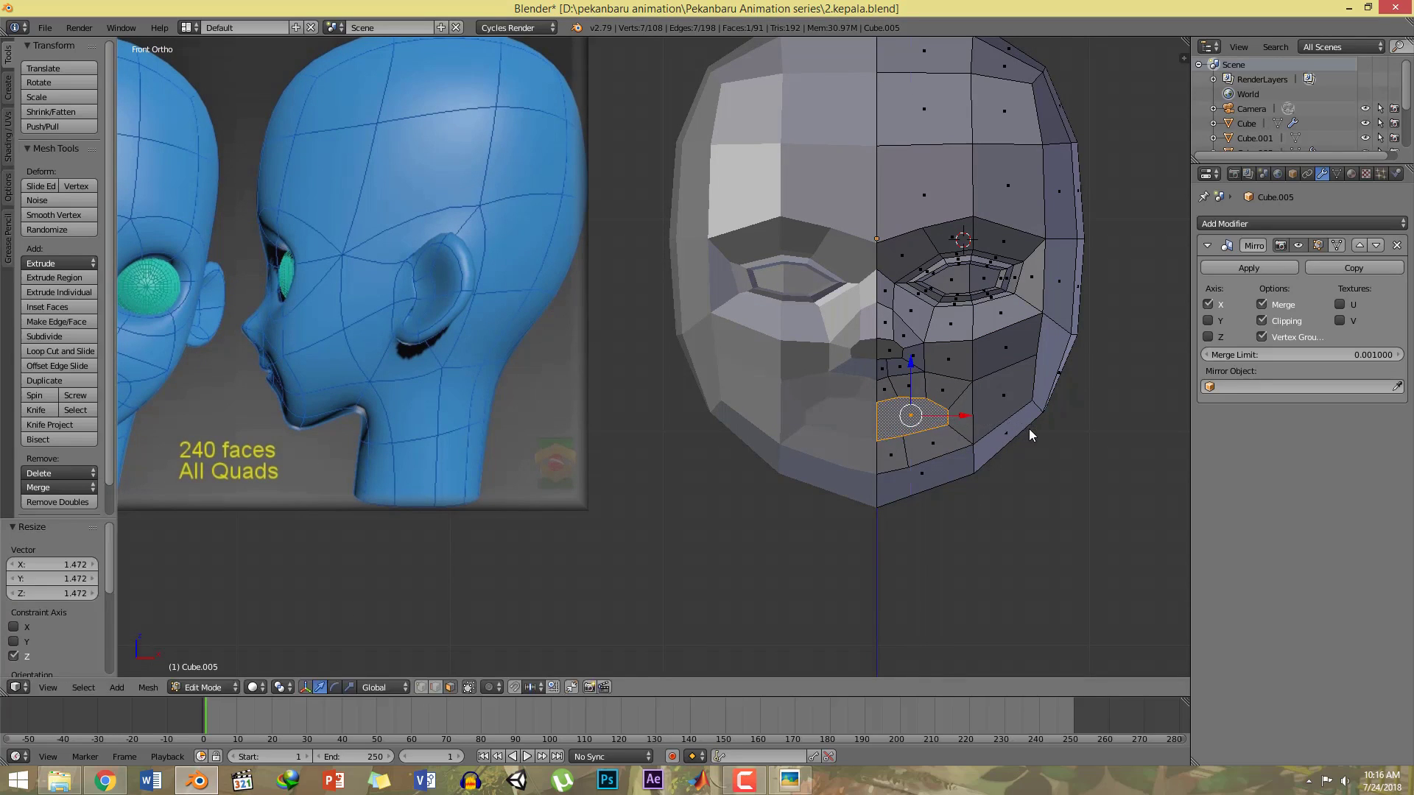
# Step: Move the mouth face by -0.017 along X and save the file
pyautogui.keyDown('shift'); pyautogui.moveTo(992, 414); pyautogui.dragTo(998, 414, button='middle'); pyautogui.keyUp('shift')
pyautogui.moveTo(974, 415); pyautogui.dragTo(974, 416)
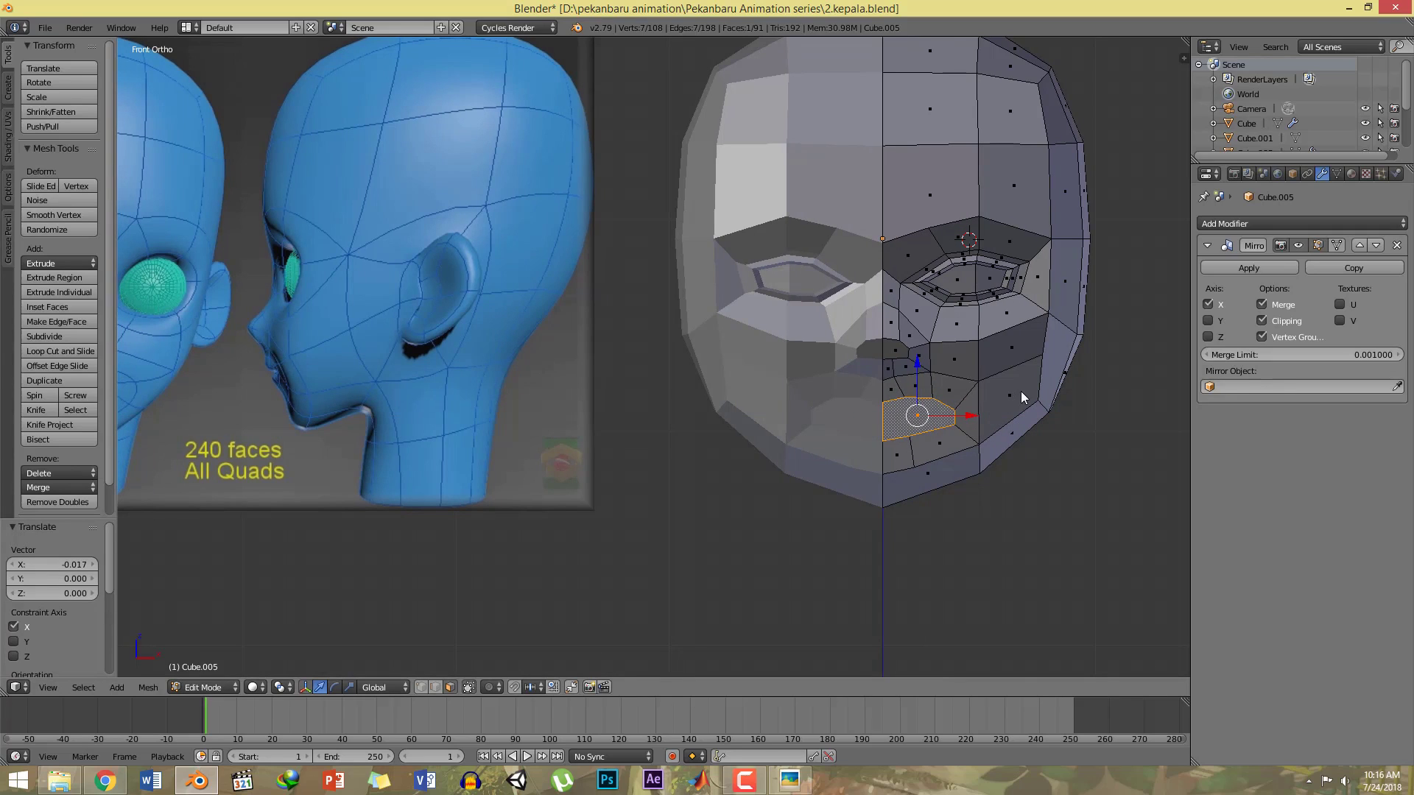
pyautogui.hotkey('ctrl', 's')
pyautogui.click(1020, 393)
# Step: Extrude the mouth face and scale the extruded face to 0.683
pyautogui.keyDown('shift'); pyautogui.moveTo(1028, 399); pyautogui.dragTo(1015, 408, button='middle'); pyautogui.keyUp('shift')
pyautogui.scroll(1, 1058, 436)
pyautogui.keyDown('shift'); pyautogui.moveTo(1148, 446); pyautogui.dragTo(1056, 431, button='middle'); pyautogui.keyUp('shift')
pyautogui.press('e')
pyautogui.press('s')
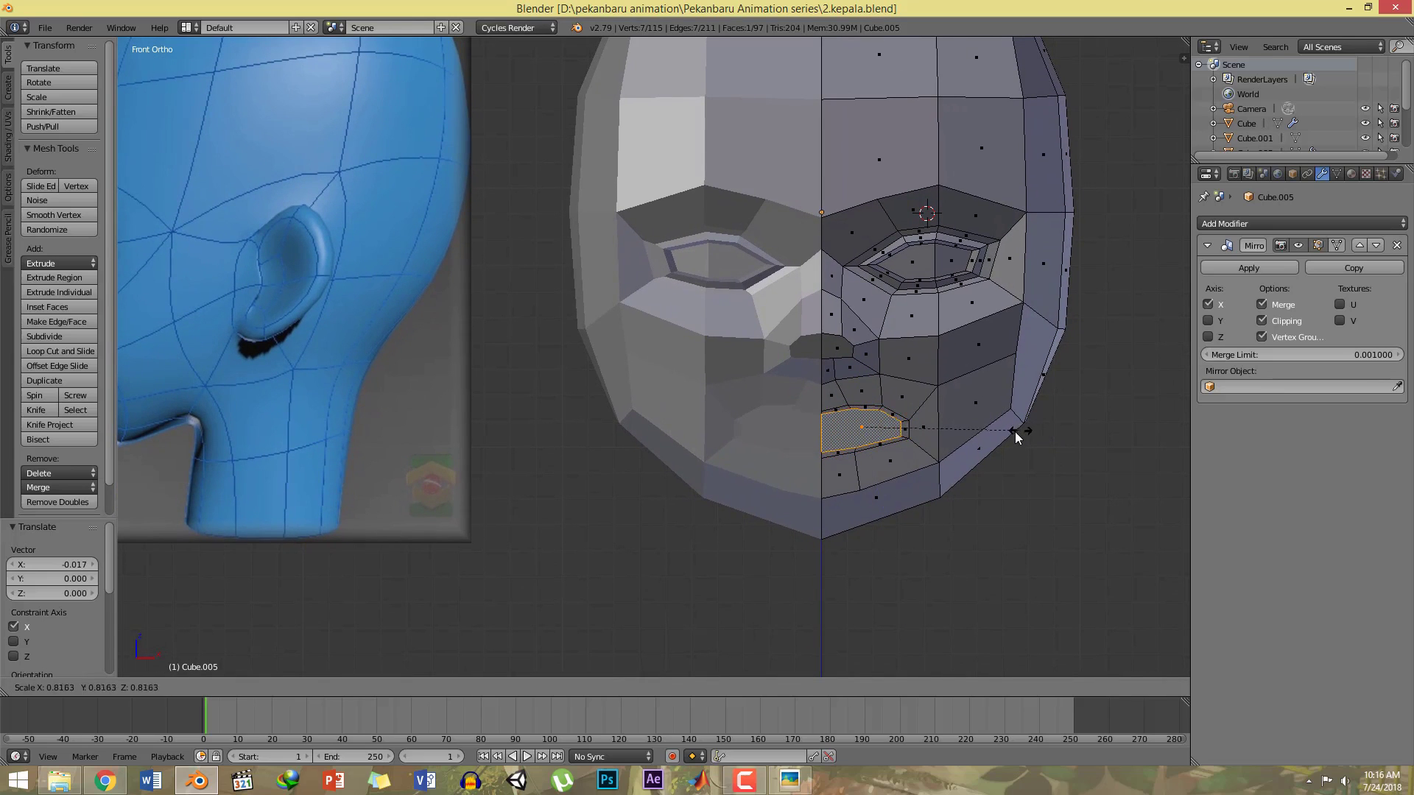
pyautogui.click(998, 441)
# Step: Show the head in solid shading from the right side and enable proportional editing
pyautogui.keyDown('shift'); pyautogui.moveTo(921, 417); pyautogui.dragTo(964, 377, button='middle'); pyautogui.keyUp('shift')
pyautogui.press('KP_3')
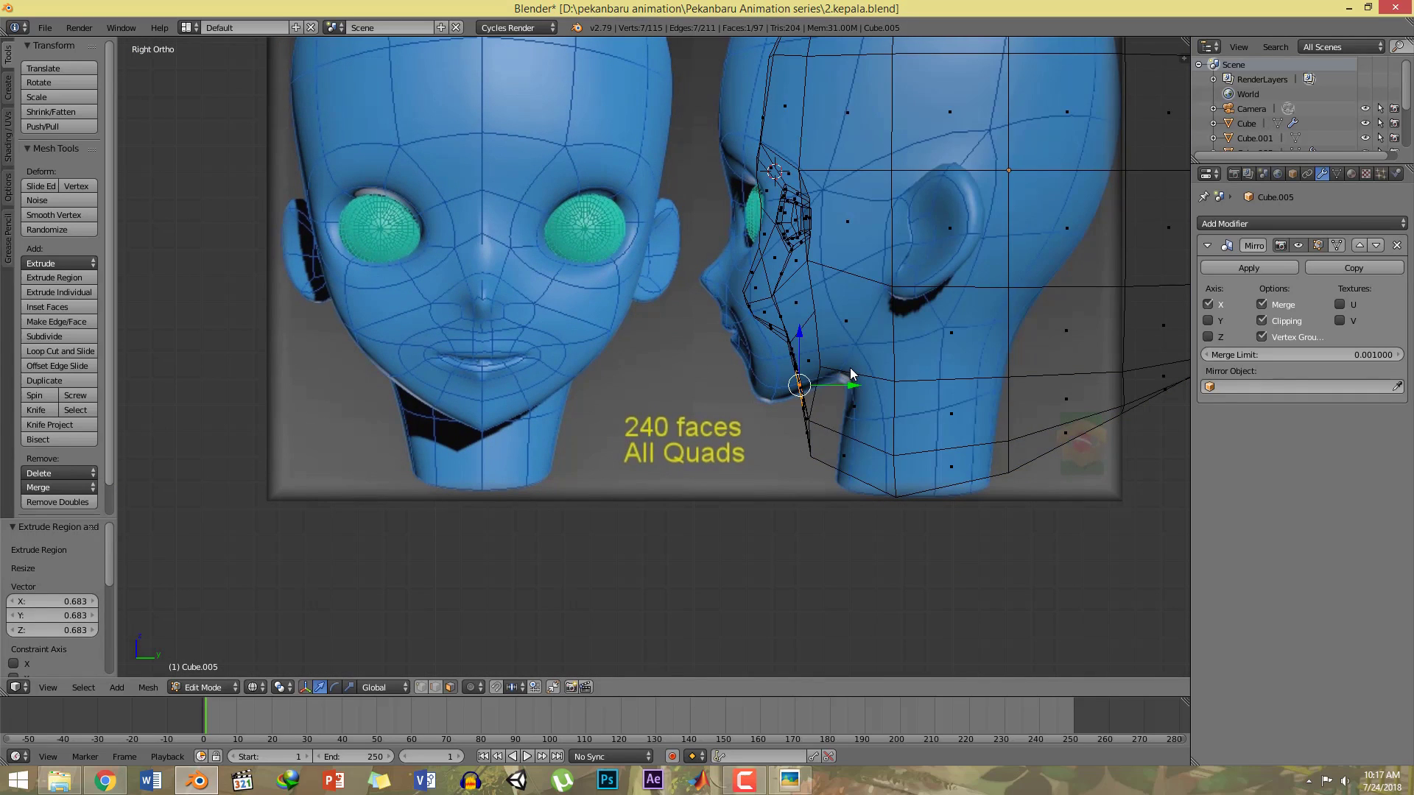
pyautogui.press('z')
pyautogui.keyDown('shift'); pyautogui.moveTo(860, 377); pyautogui.dragTo(867, 389, button='middle'); pyautogui.keyUp('shift')
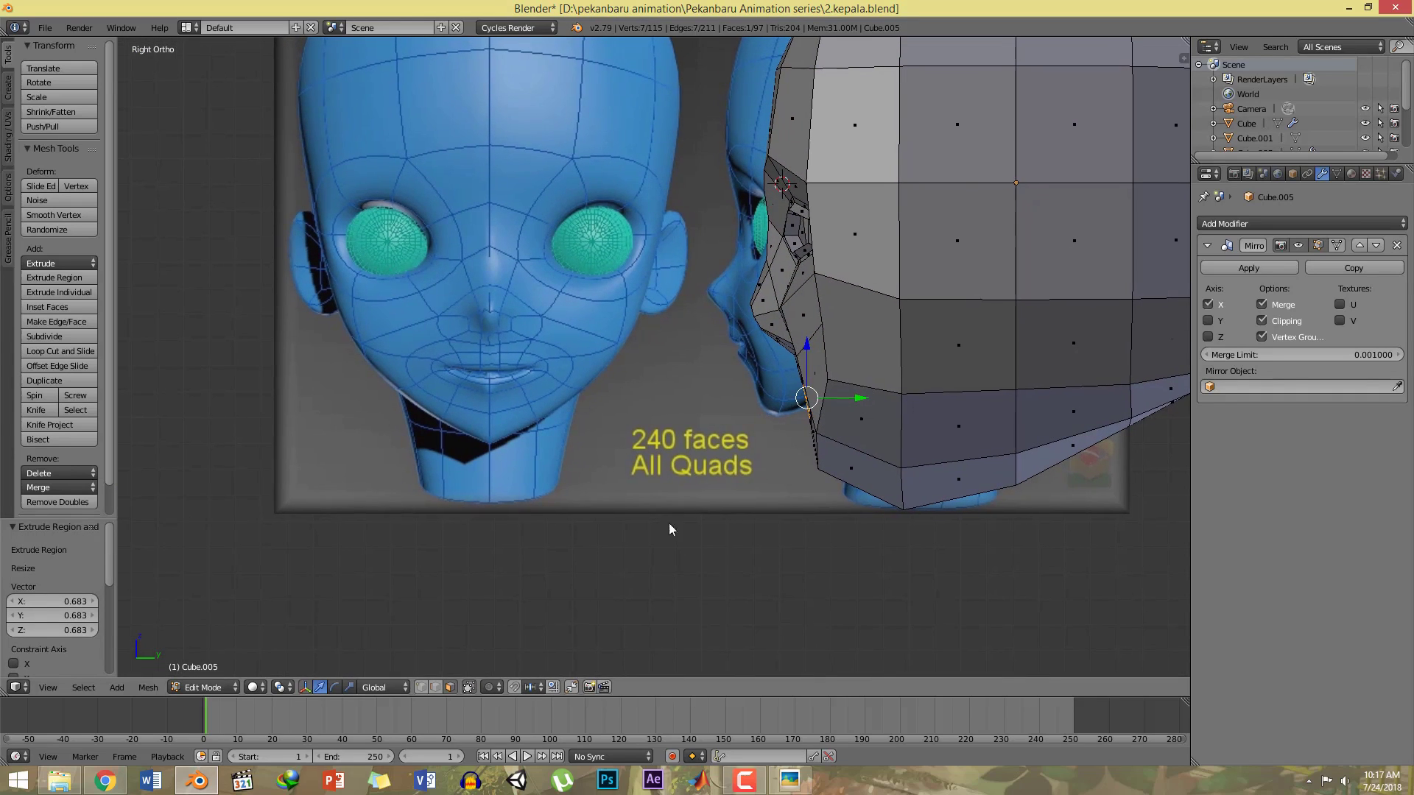
pyautogui.click(491, 687)
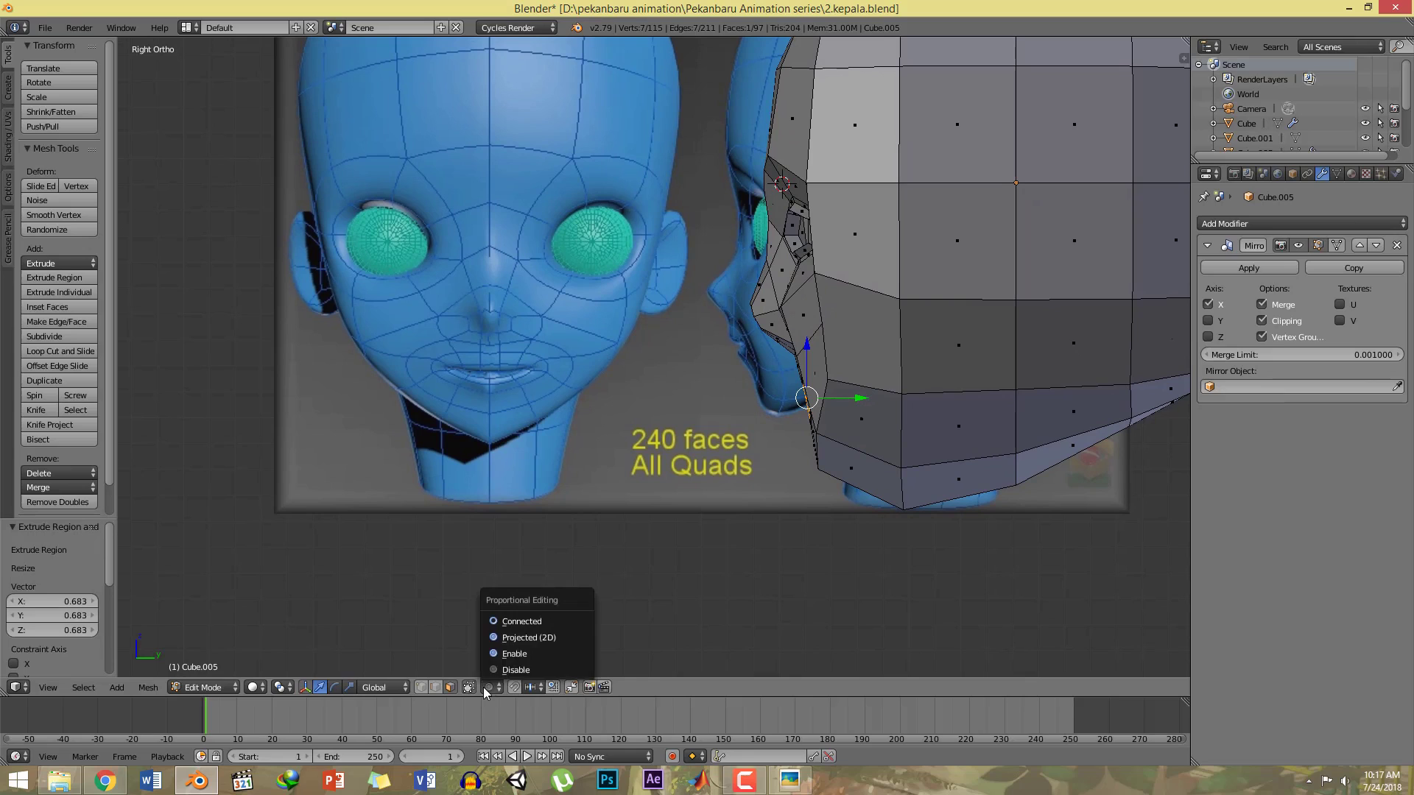
pyautogui.click(515, 654)
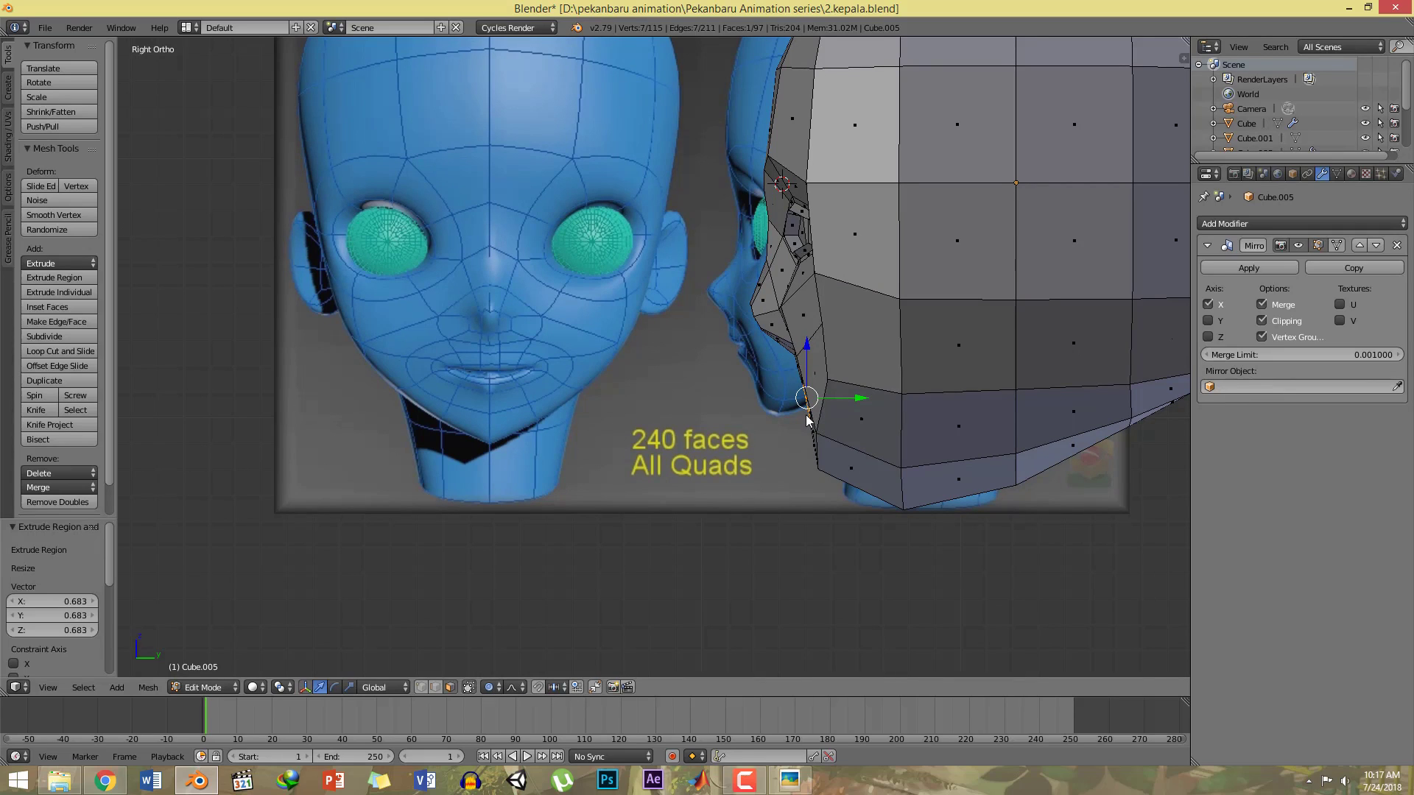
# Step: Move the inner mouth face by -0.028 along Y and rotate it 6.16° with proportional falloff
pyautogui.press('g')
pyautogui.press('y')
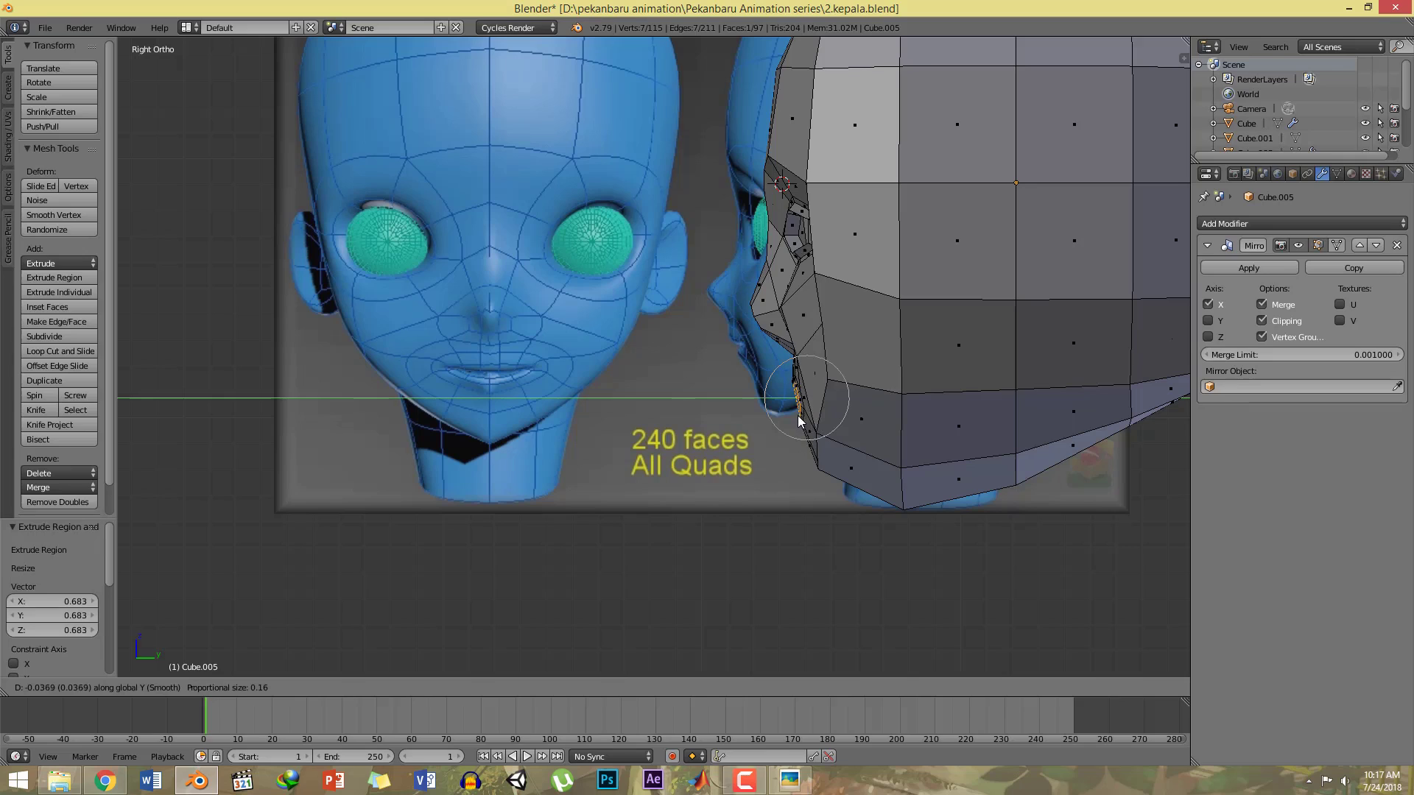
pyautogui.click(799, 421)
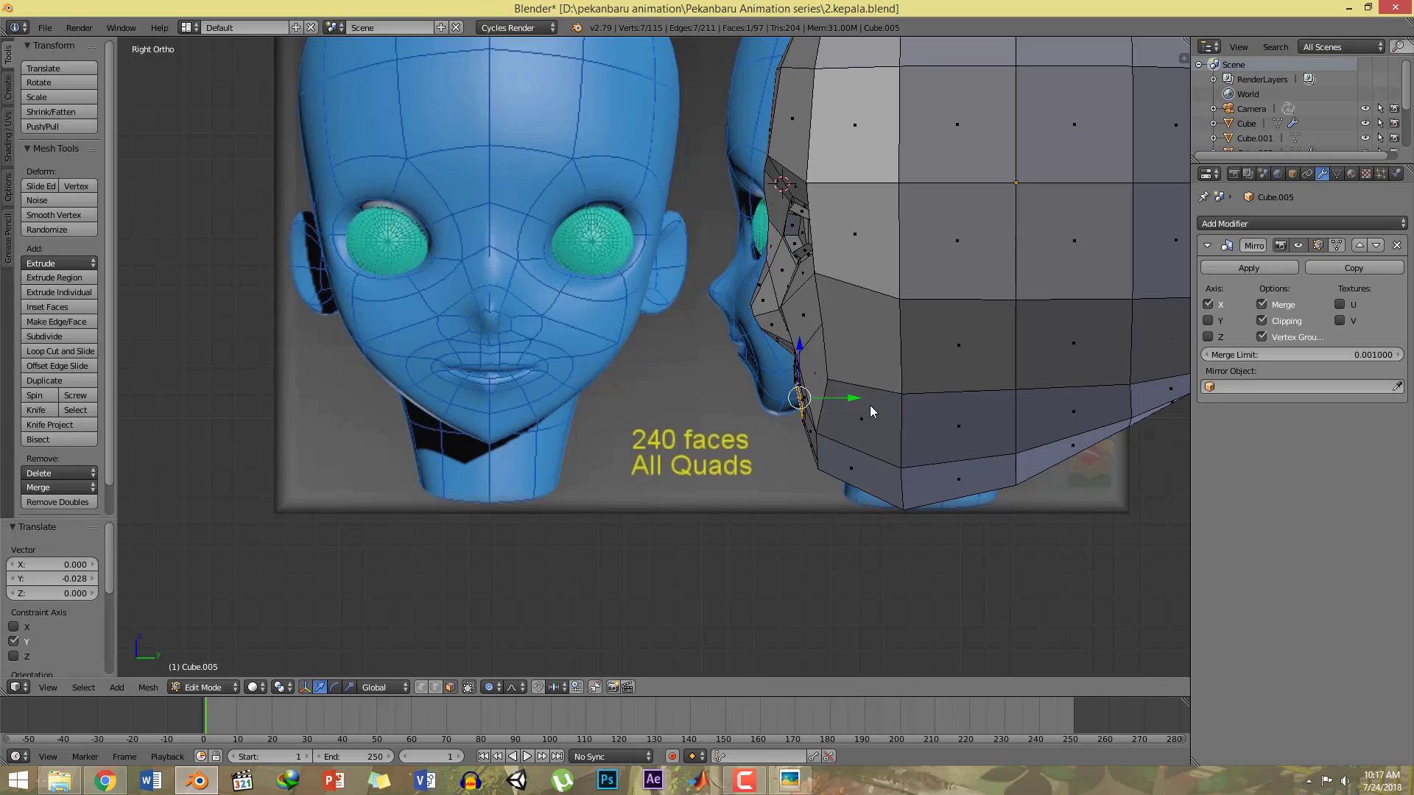
pyautogui.press('r')
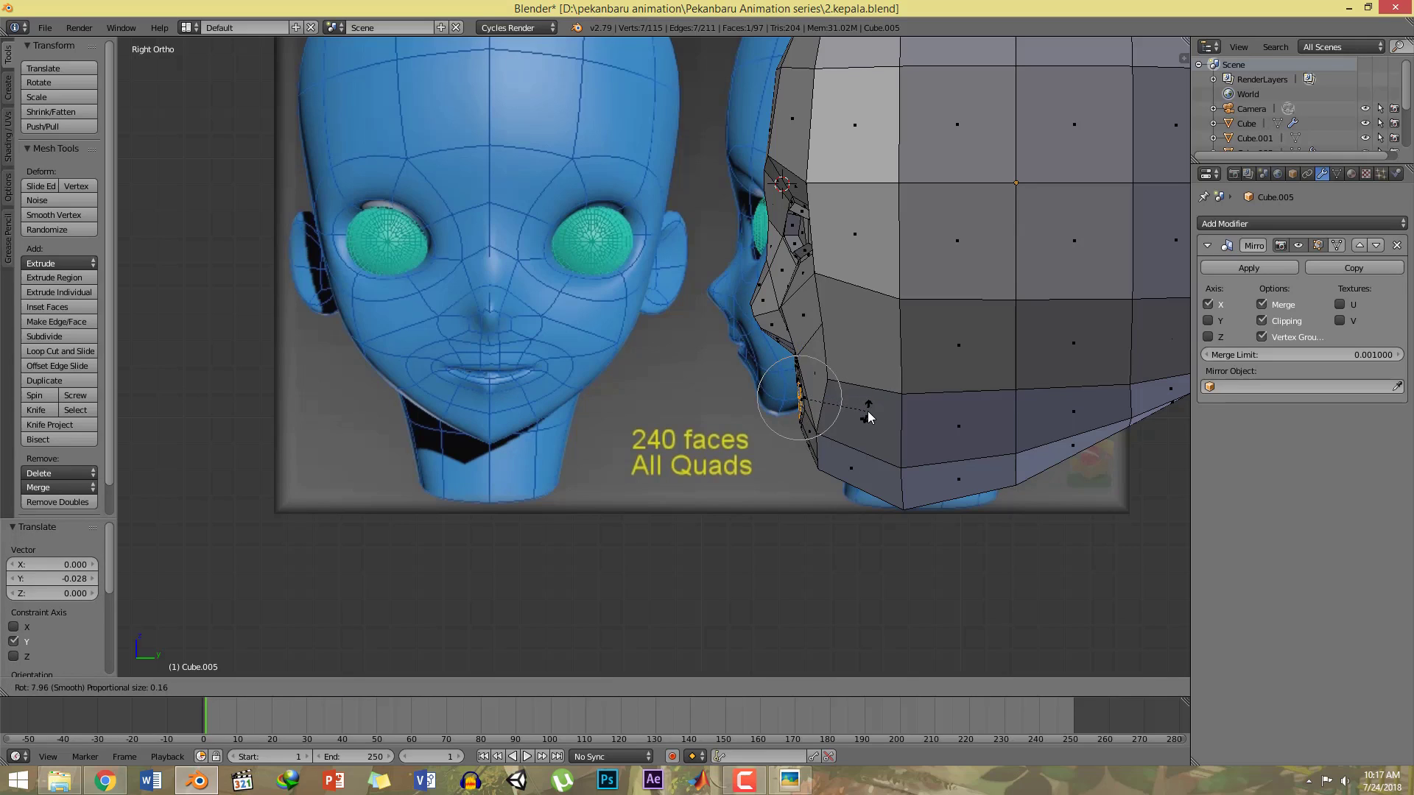
pyautogui.click(868, 415)
# Step: Move the inner mouth face by -0.020 along Y and 0.006 along Z with a proportional size of 0.39
pyautogui.press('g')
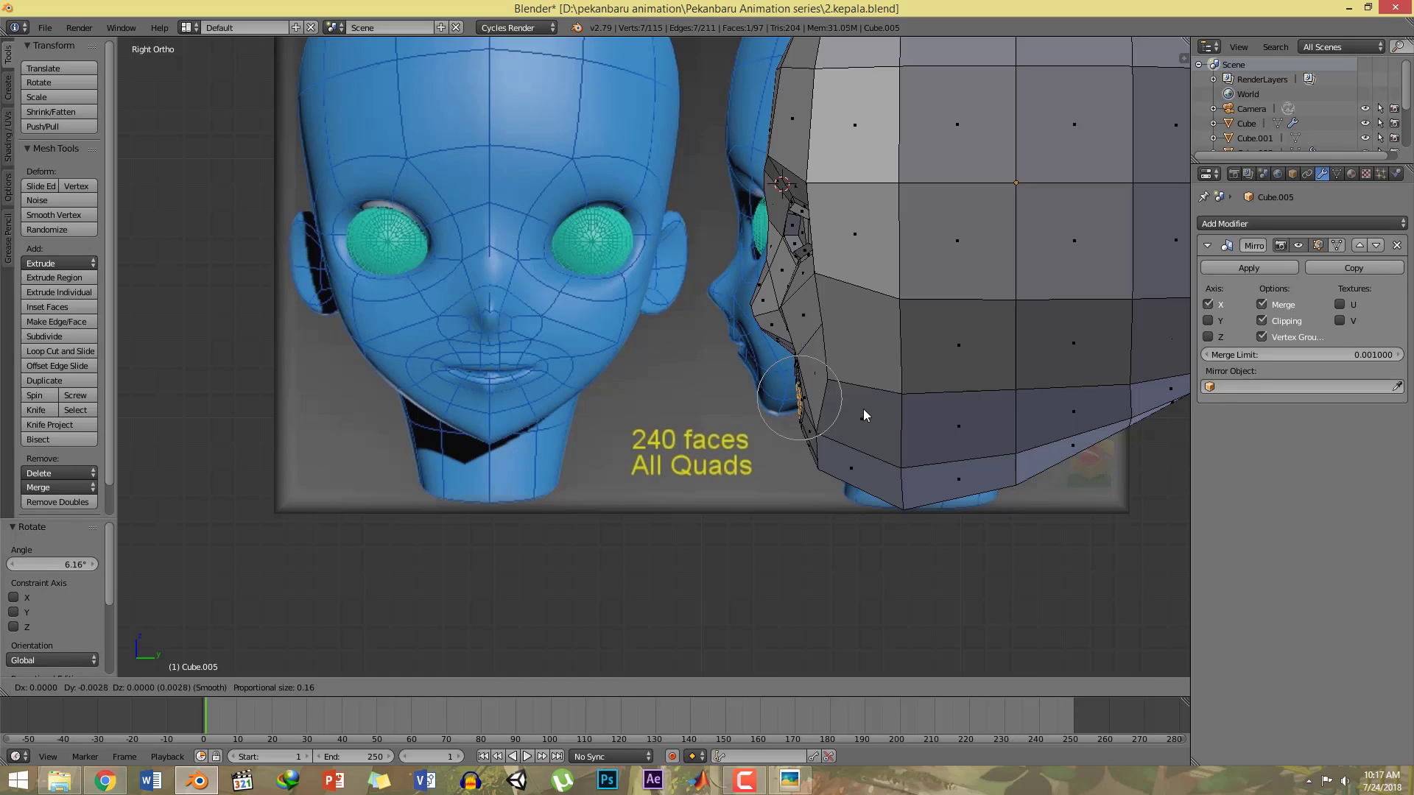
pyautogui.scroll(-6, 864, 411)
pyautogui.scroll(-3, 863, 412)
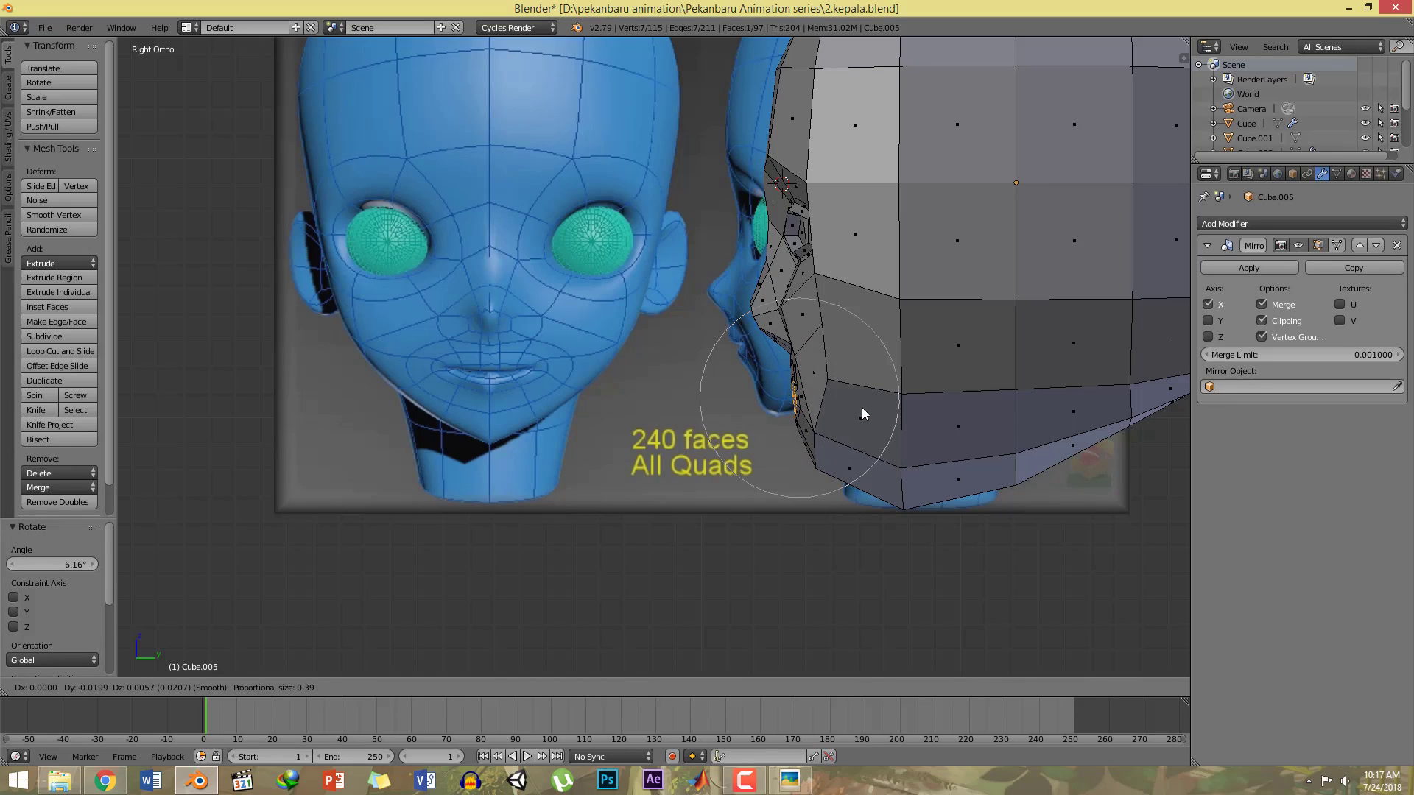
pyautogui.click(862, 408)
# Step: Switch the mesh to vertex selection and clear the current selection
pyautogui.press('z')
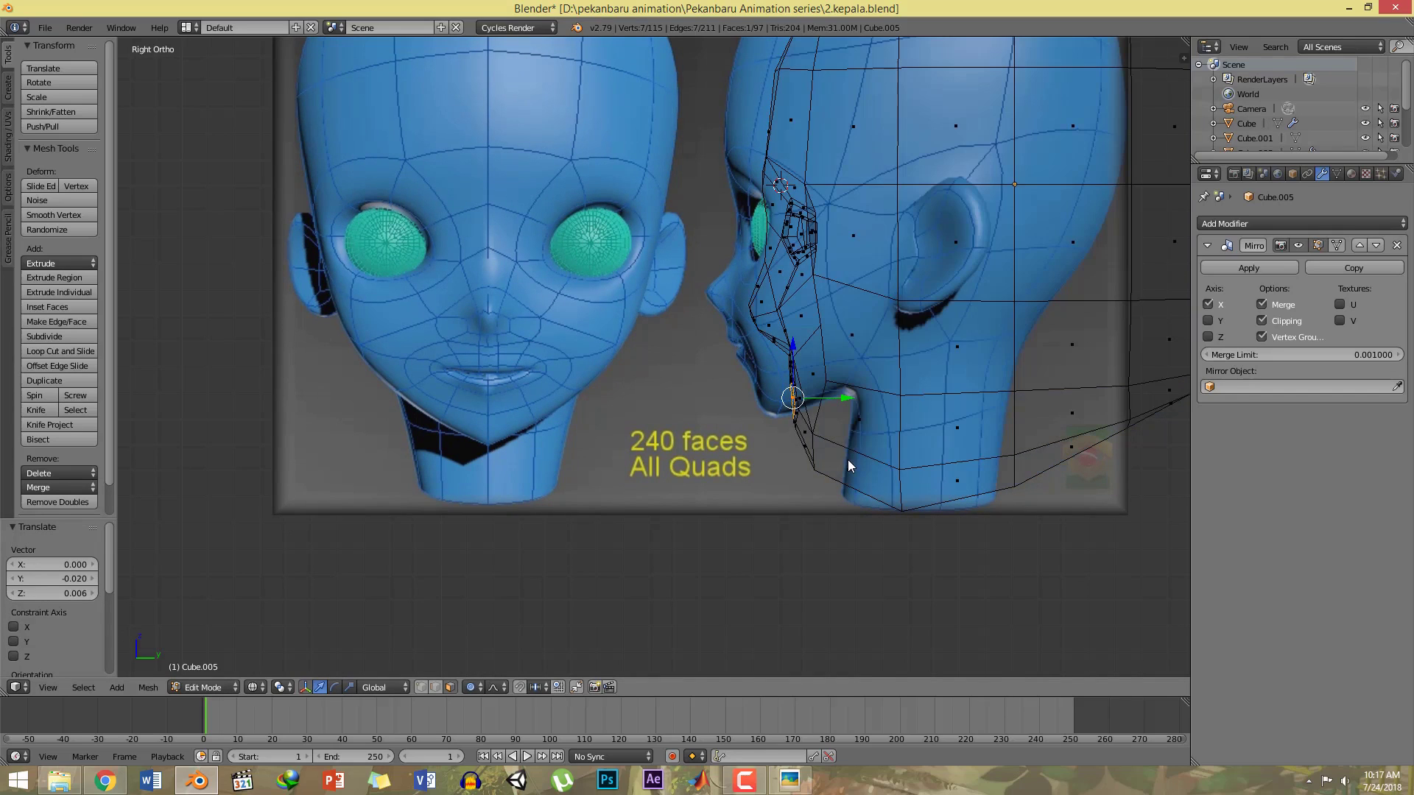
pyautogui.hotkey('ctrl', 'Tab')
pyautogui.click(839, 432)
pyautogui.press('z')
pyautogui.press('z')
pyautogui.press('z')
pyautogui.press('z')
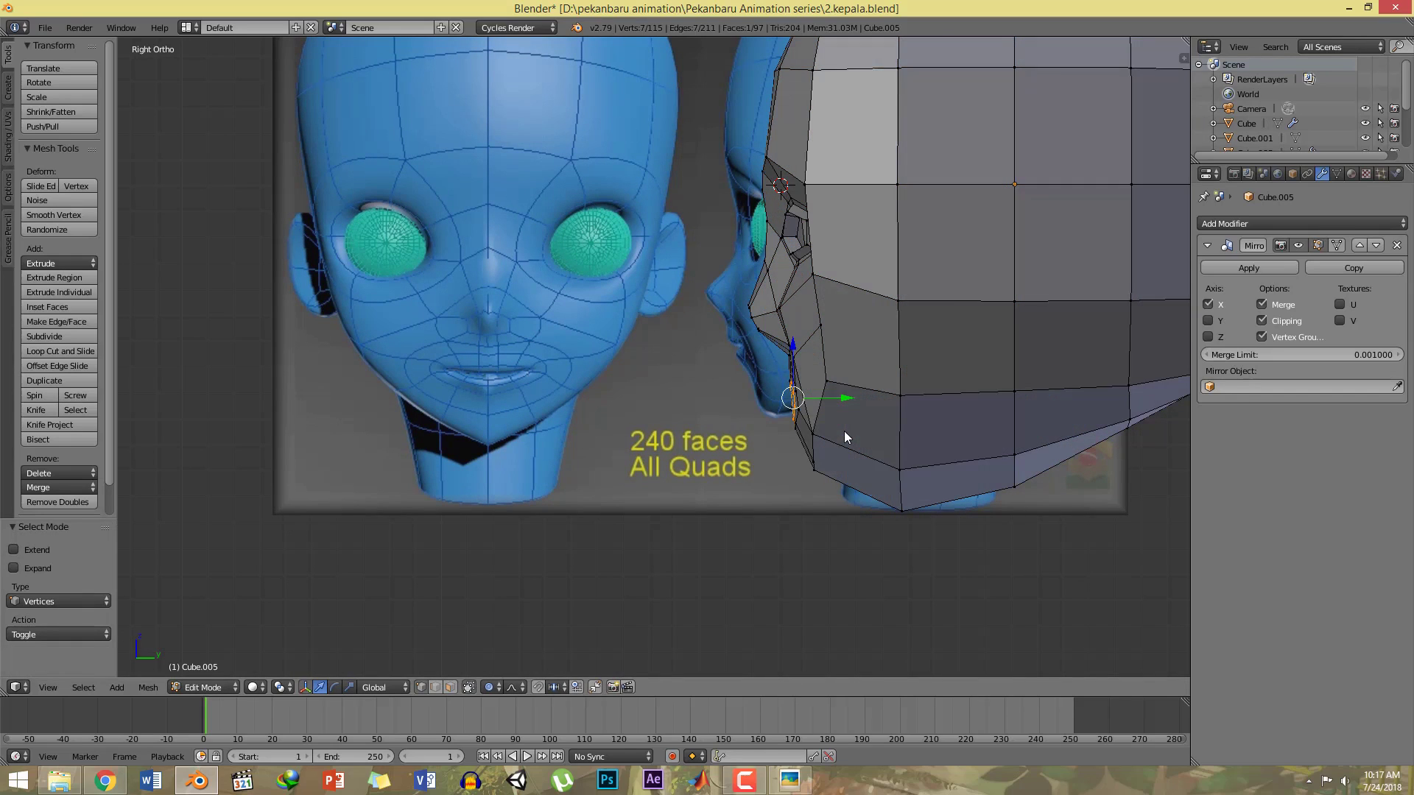
pyautogui.press('a')
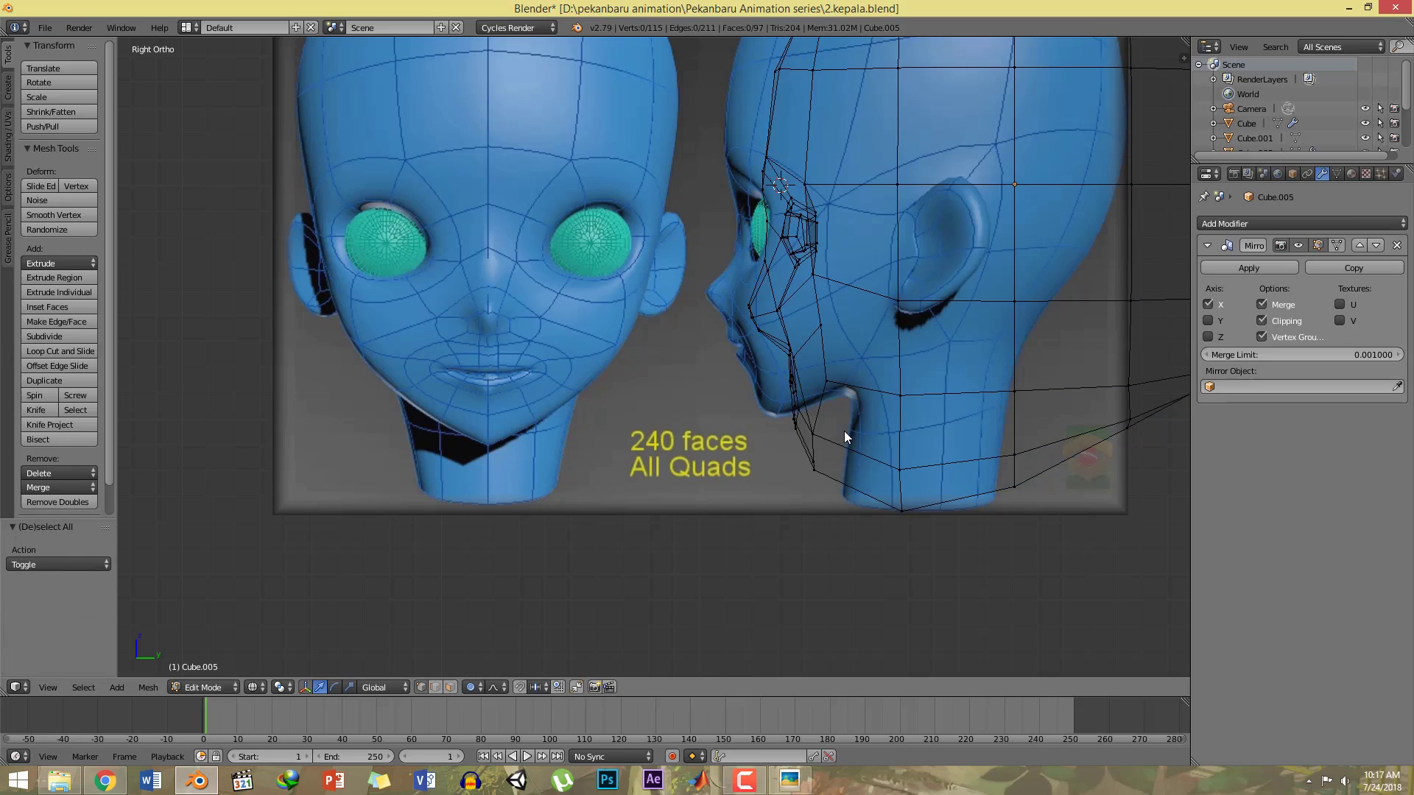
# Step: Select the three chin vertices in wireframe and move them by -0.054 along Y and -0.003 along Z with proportional size 0.18
pyautogui.press('z')
pyautogui.press('z')
pyautogui.press('z')
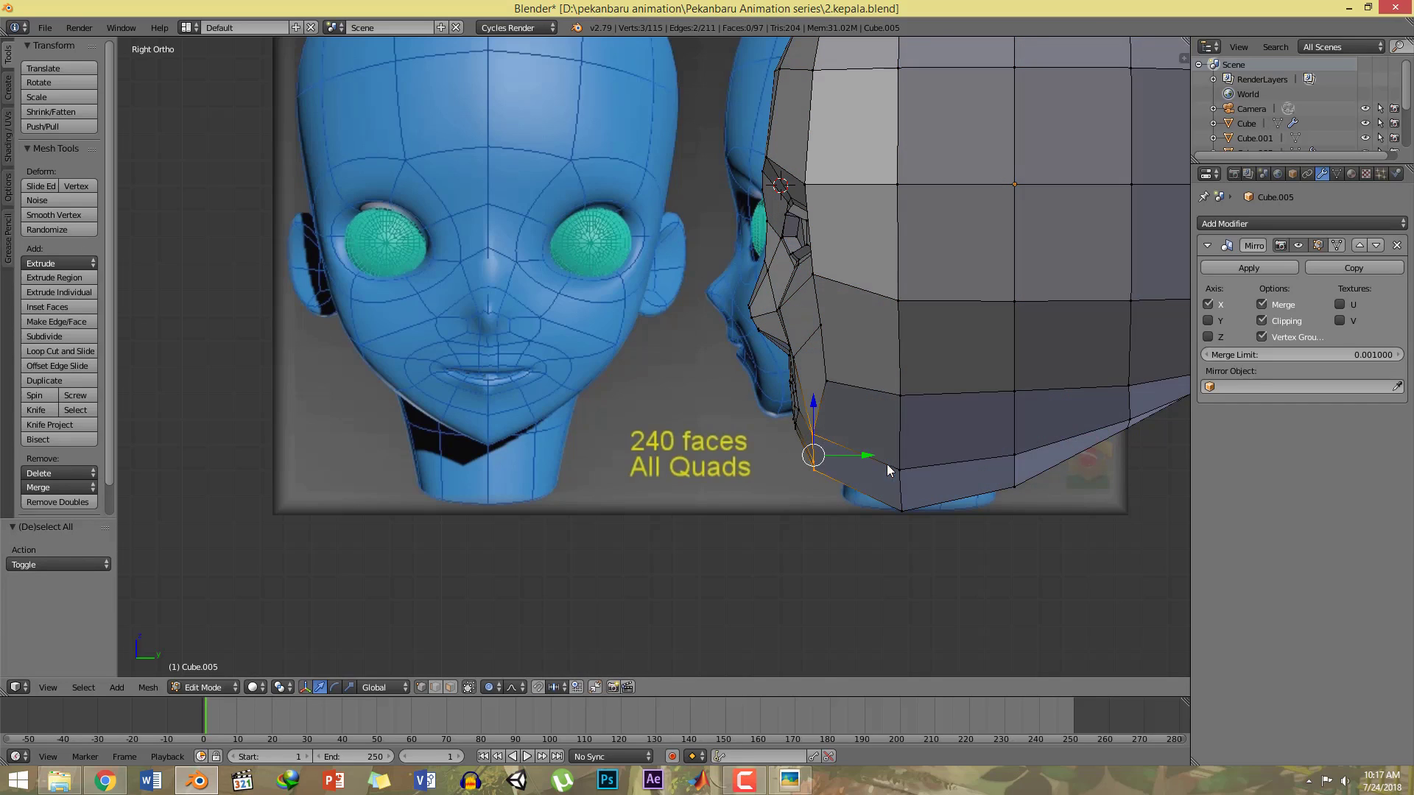
pyautogui.press('z')
pyautogui.press('c')
pyautogui.moveTo(828, 447); pyautogui.dragTo(823, 456)
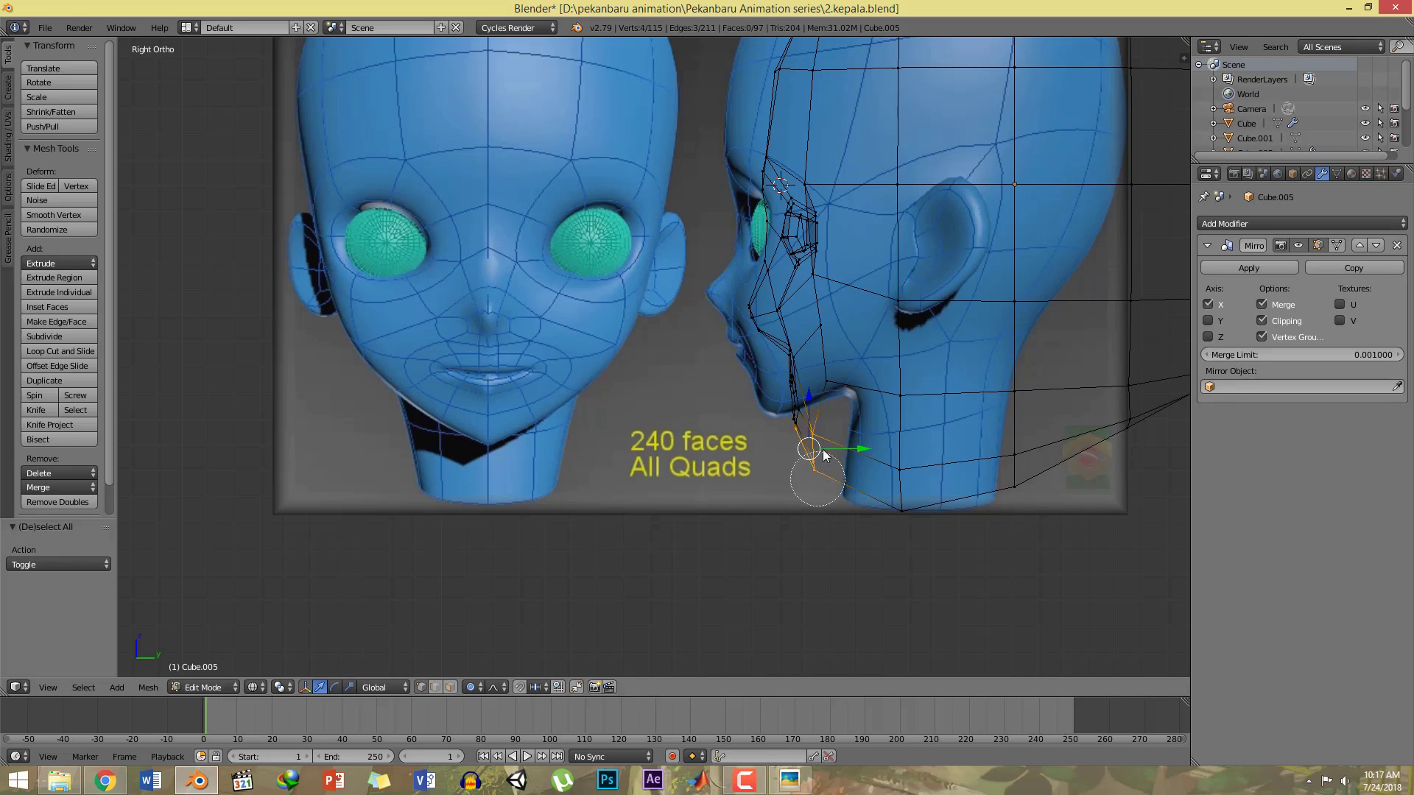
pyautogui.middleClick(782, 433)
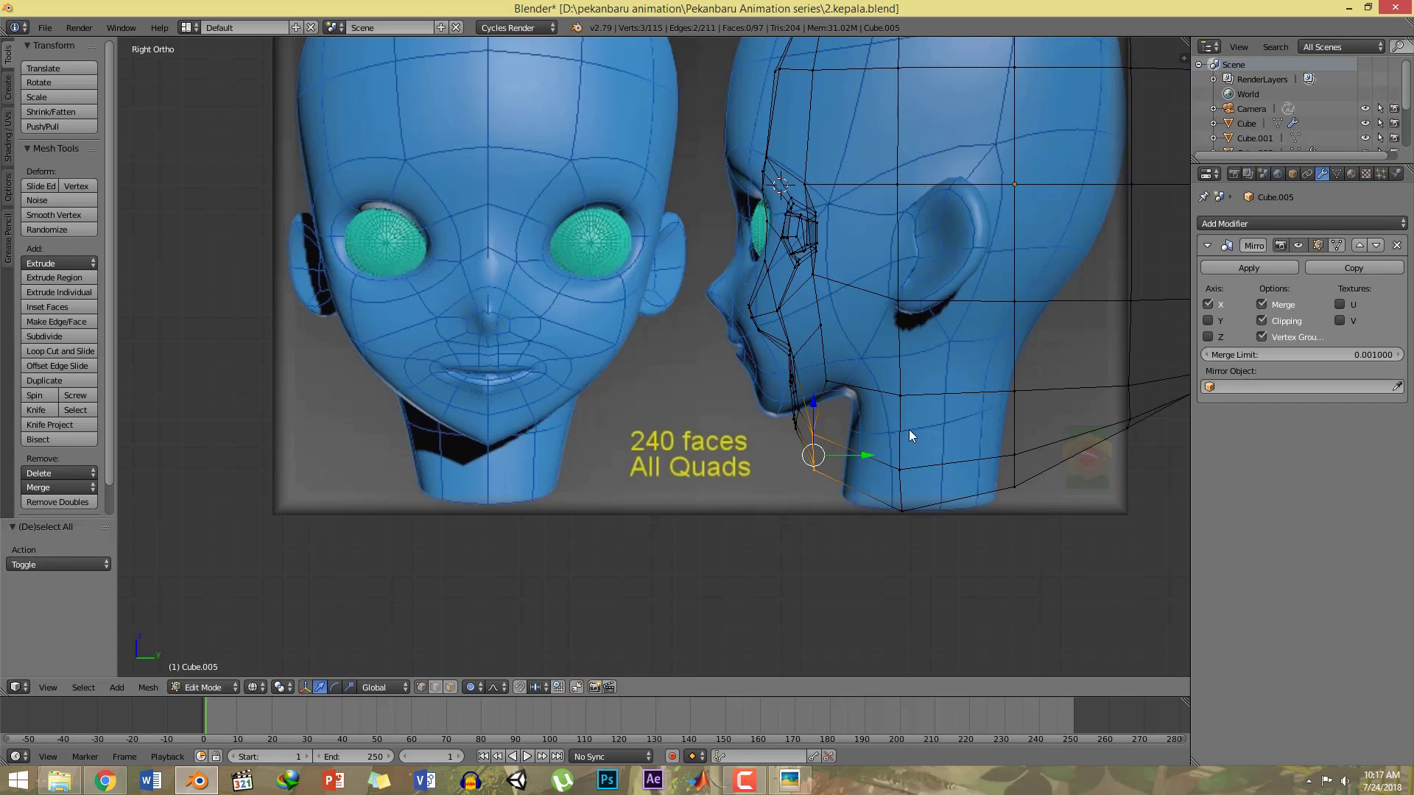
pyautogui.keyDown('shift'); pyautogui.moveTo(910, 431); pyautogui.dragTo(904, 428, button='middle'); pyautogui.keyUp('shift')
pyautogui.press('g')
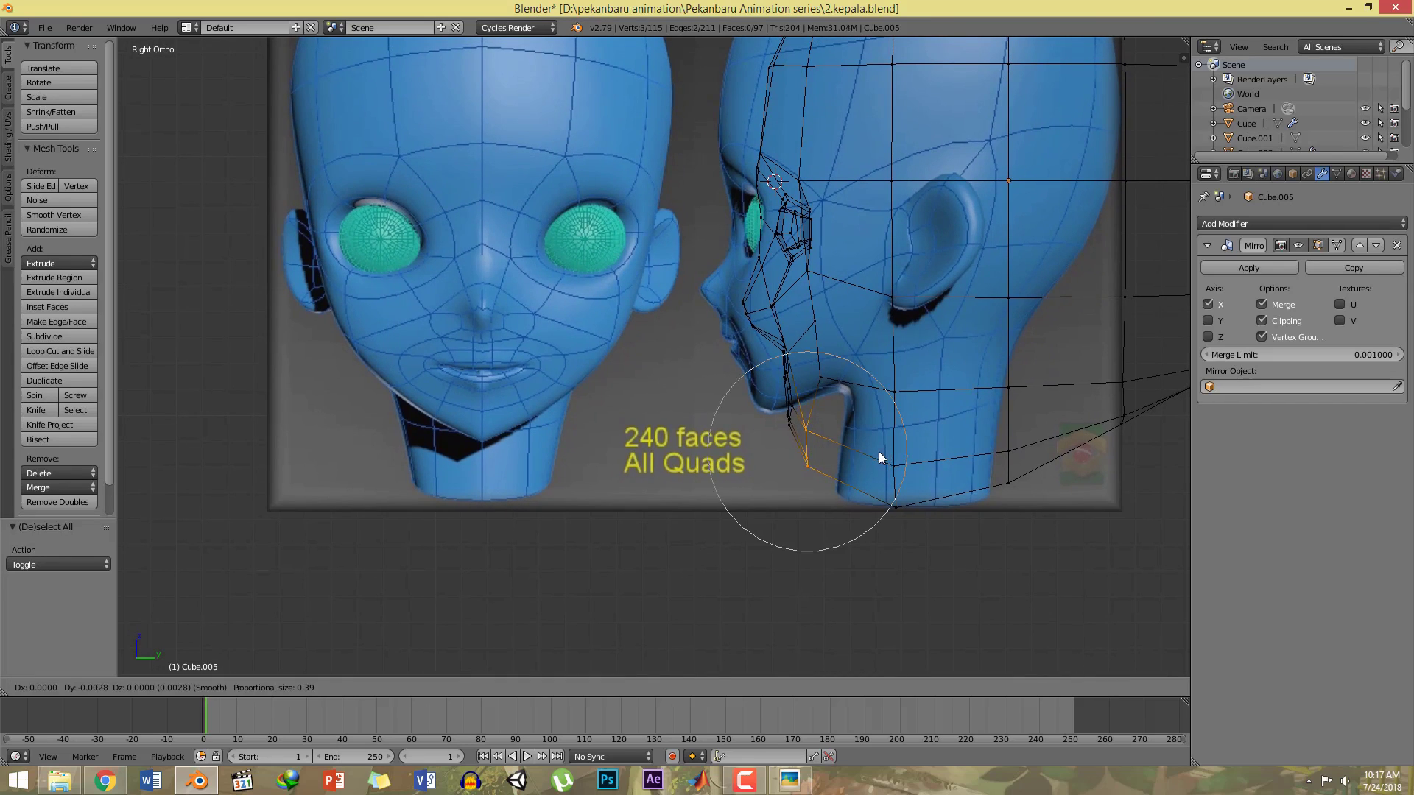
pyautogui.scroll(3, 871, 452)
pyautogui.scroll(5, 871, 452)
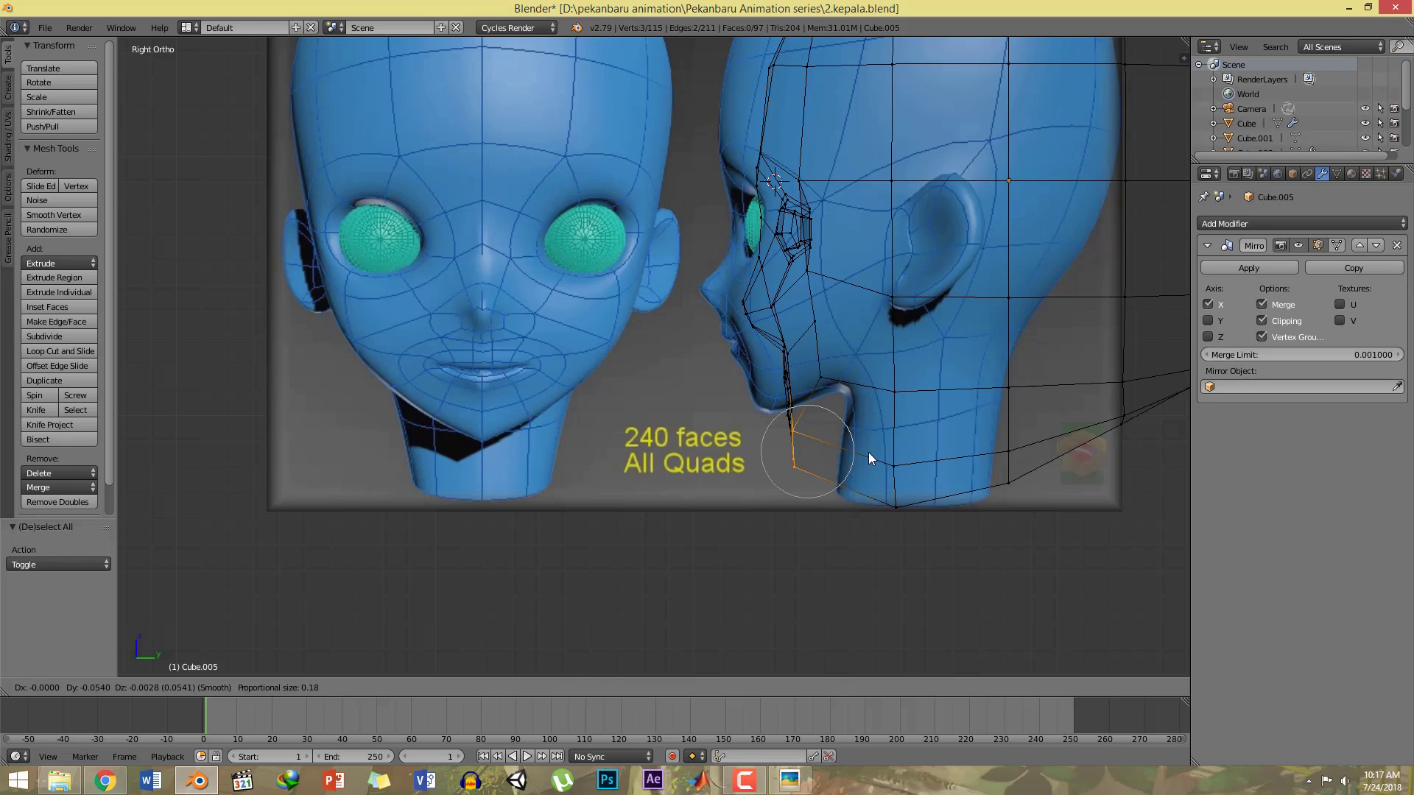
pyautogui.click(868, 452)
# Step: Show the head from the front in solid shading and save the file over the existing one
pyautogui.press('KP_1')
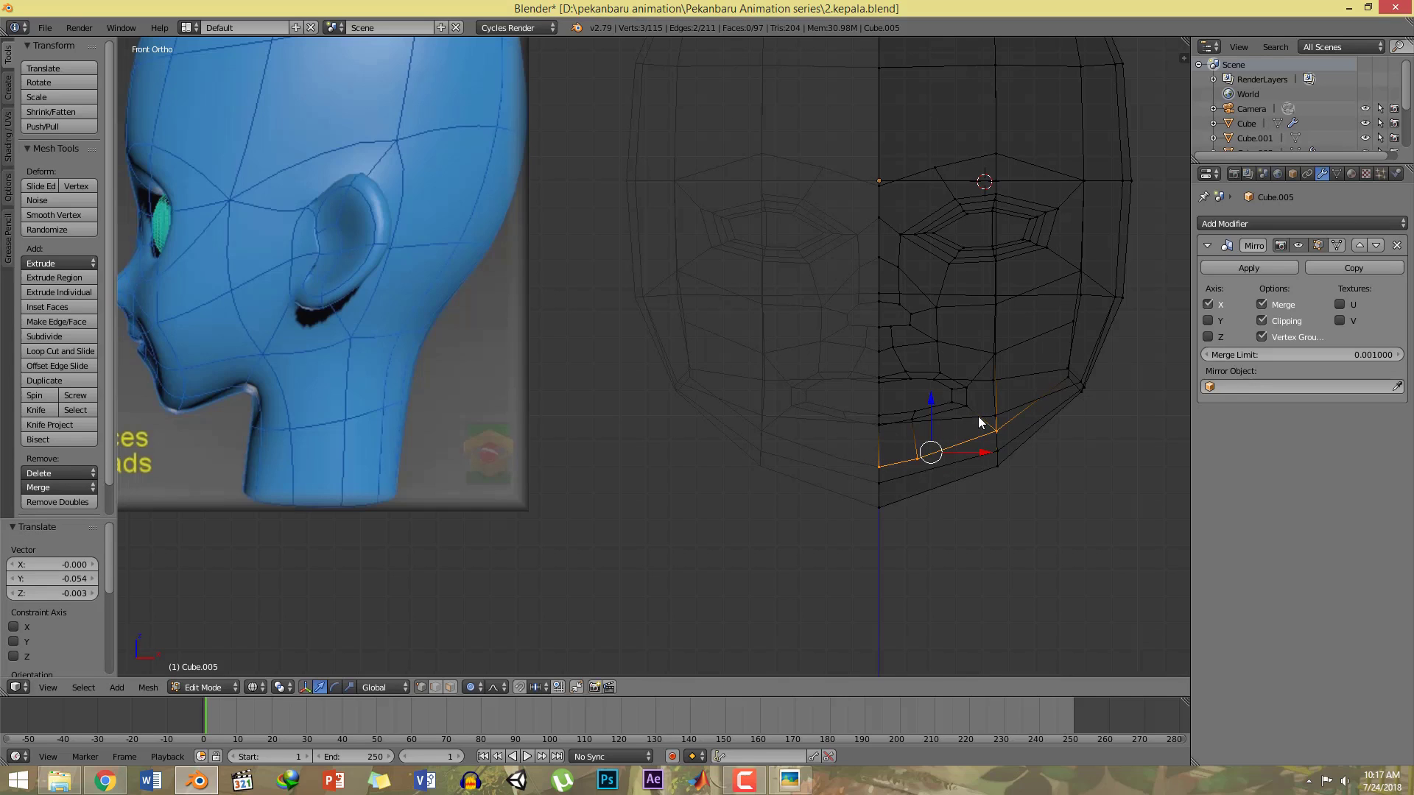
pyautogui.press('z')
pyautogui.keyDown('shift'); pyautogui.moveTo(996, 418); pyautogui.dragTo(964, 418, button='middle'); pyautogui.keyUp('shift')
pyautogui.hotkey('ctrl', 's')
pyautogui.click(963, 429)
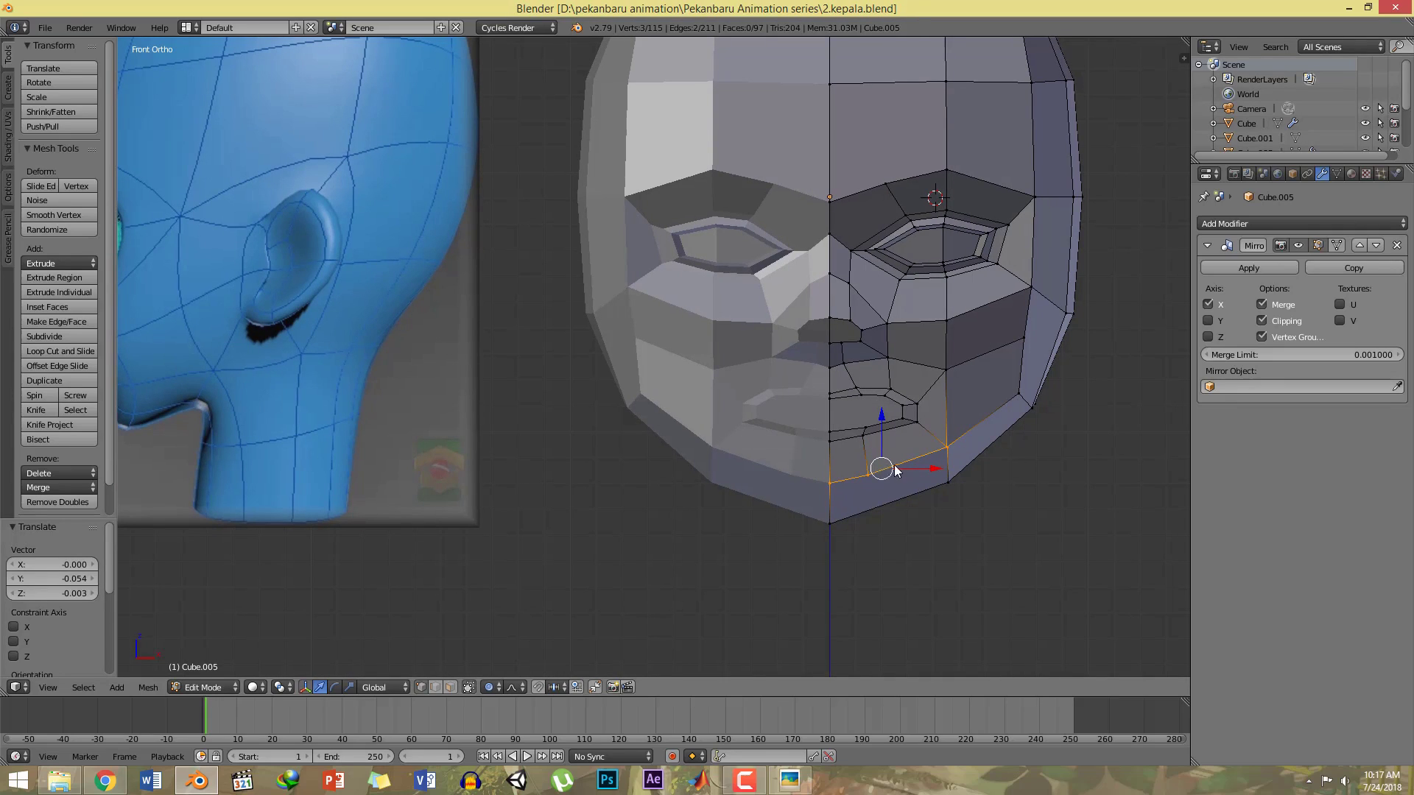
# Step: Lower the two chin vertices nearest the centre line along Z with proportional falloff
pyautogui.press('a')
pyautogui.rightClick(936, 451)
pyautogui.rightClick(868, 475)
pyautogui.keyDown('shift'); pyautogui.rightClick(833, 479); pyautogui.keyUp('shift')
pyautogui.press('g')
pyautogui.press('z')
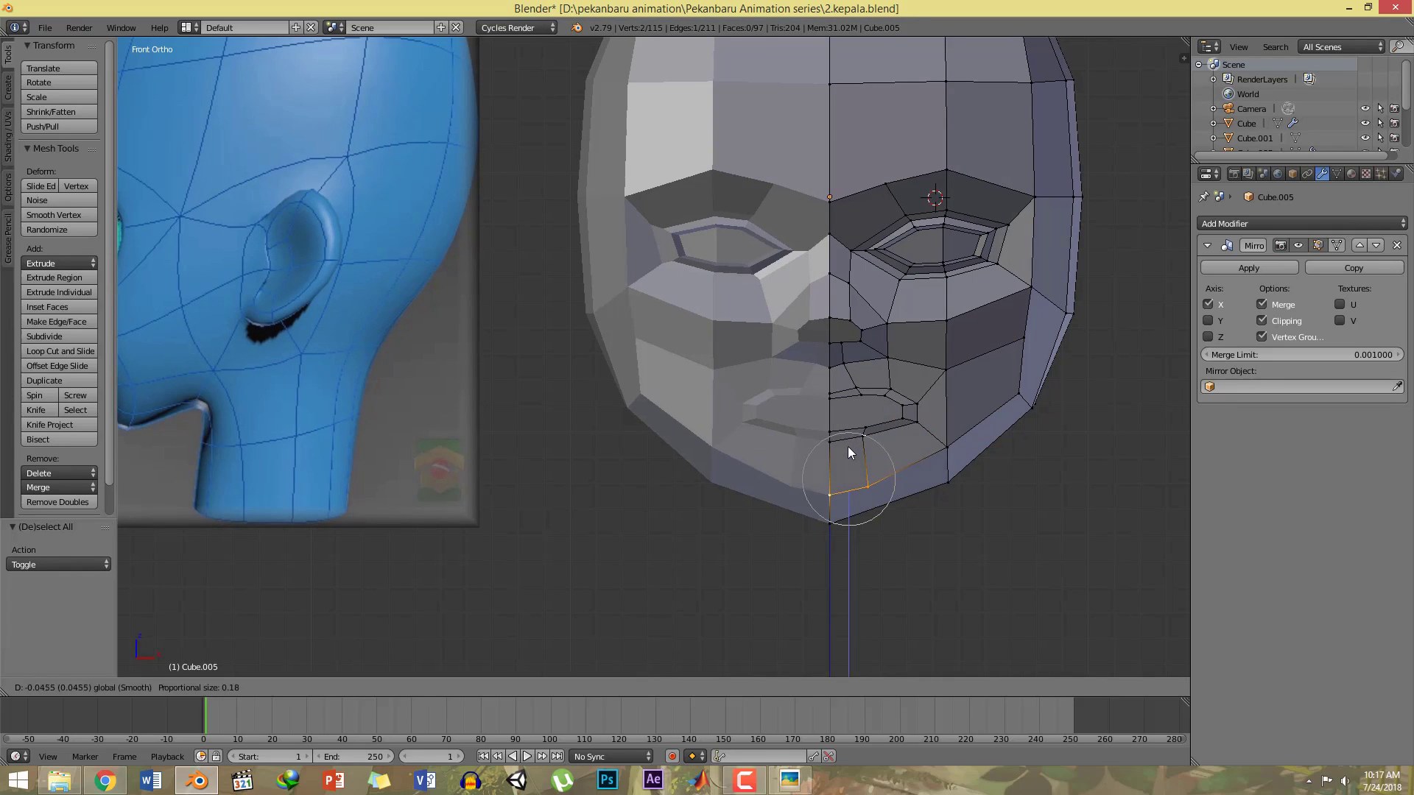
pyautogui.click(845, 457)
# Step: Move the outer chin vertex by -0.023 along Z and save the file
pyautogui.rightClick(947, 447)
pyautogui.moveTo(945, 425); pyautogui.dragTo(944, 430)
pyautogui.rightClick(841, 492)
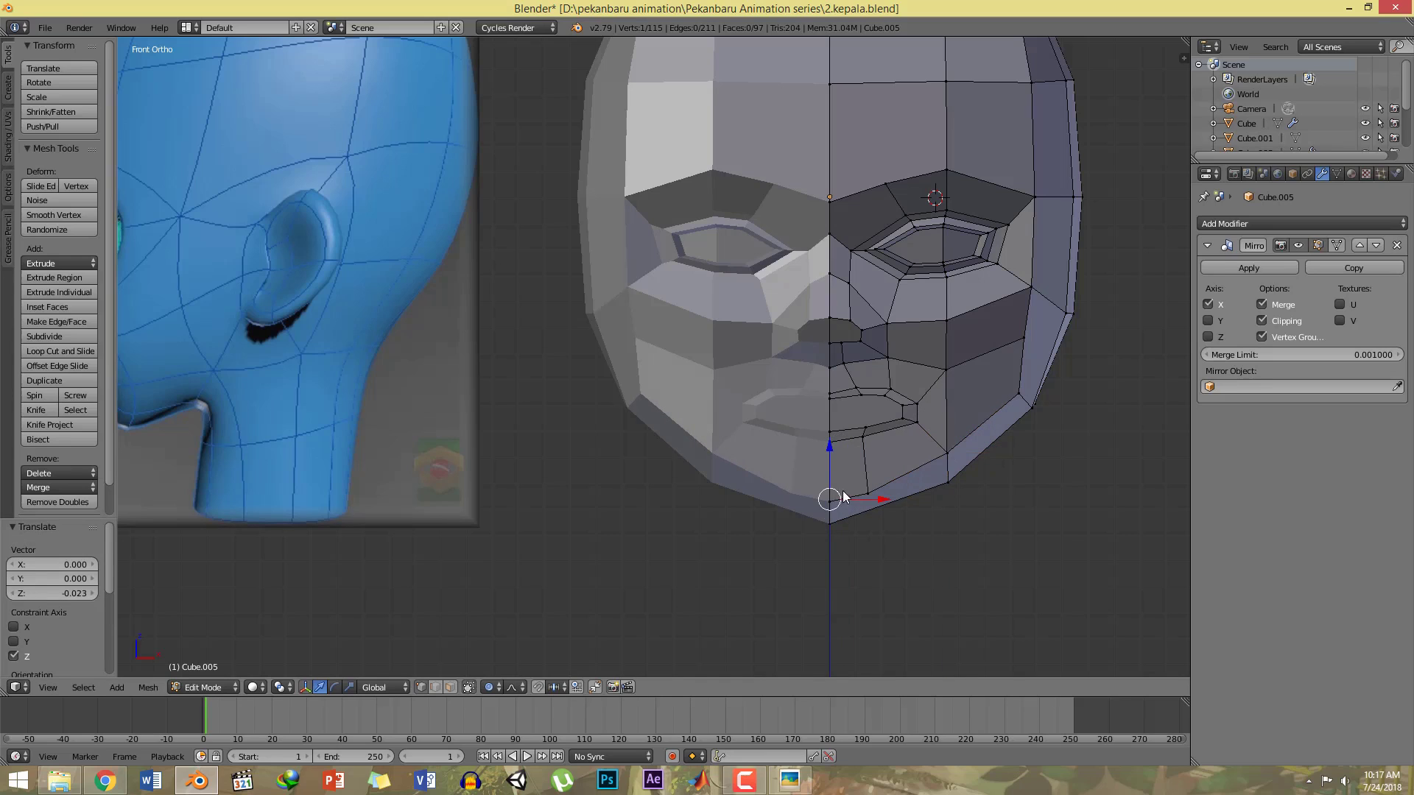
pyautogui.keyDown('shift'); pyautogui.rightClick(860, 484); pyautogui.keyUp('shift')
pyautogui.hotkey('ctrl', 's')
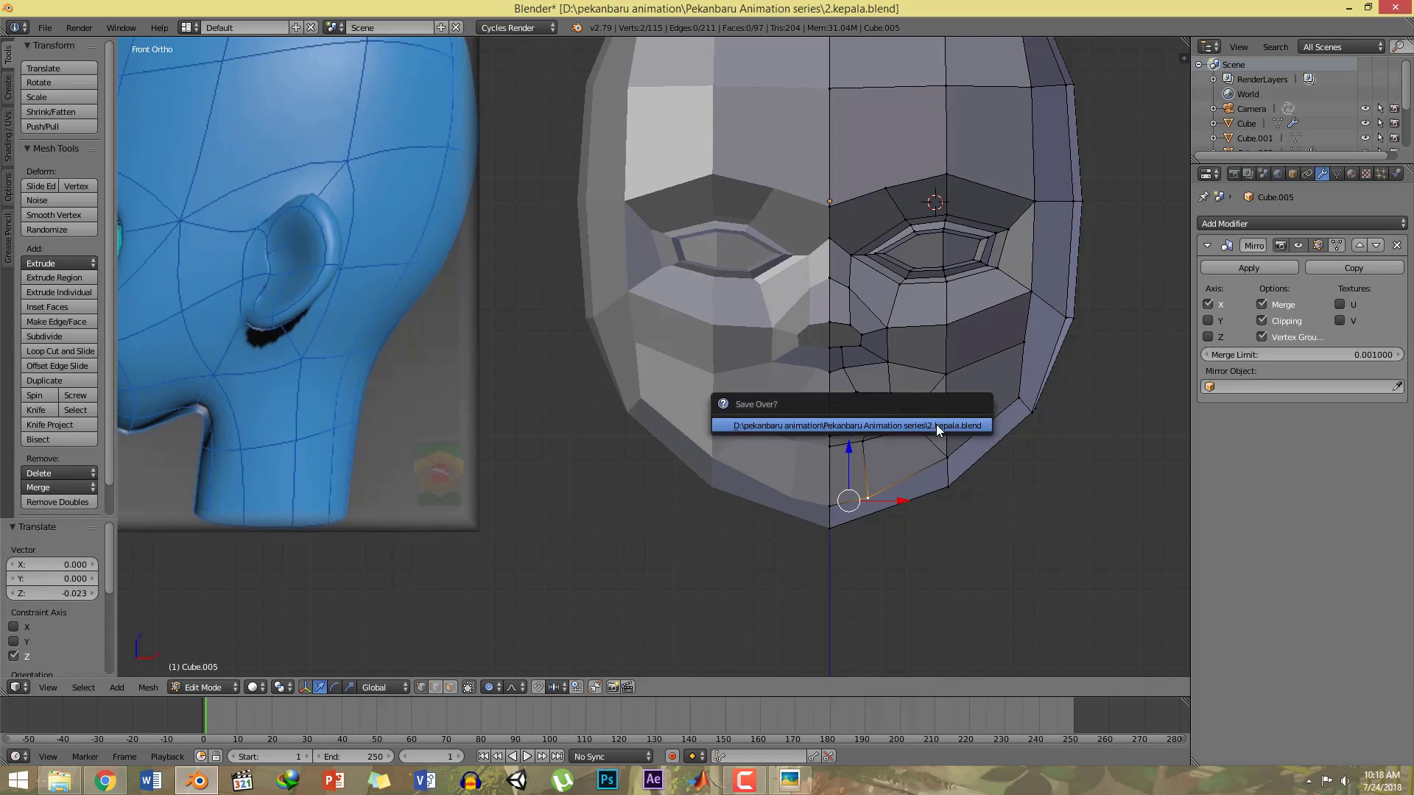
pyautogui.click(936, 424)
# Step: Select the inner mouth face in face selection mode, extrude it and scale the extruded face to 0.845
pyautogui.keyDown('shift'); pyautogui.moveTo(936, 424); pyautogui.dragTo(889, 448, button='middle'); pyautogui.keyUp('shift')
pyautogui.hotkey('ctrl', 'Tab')
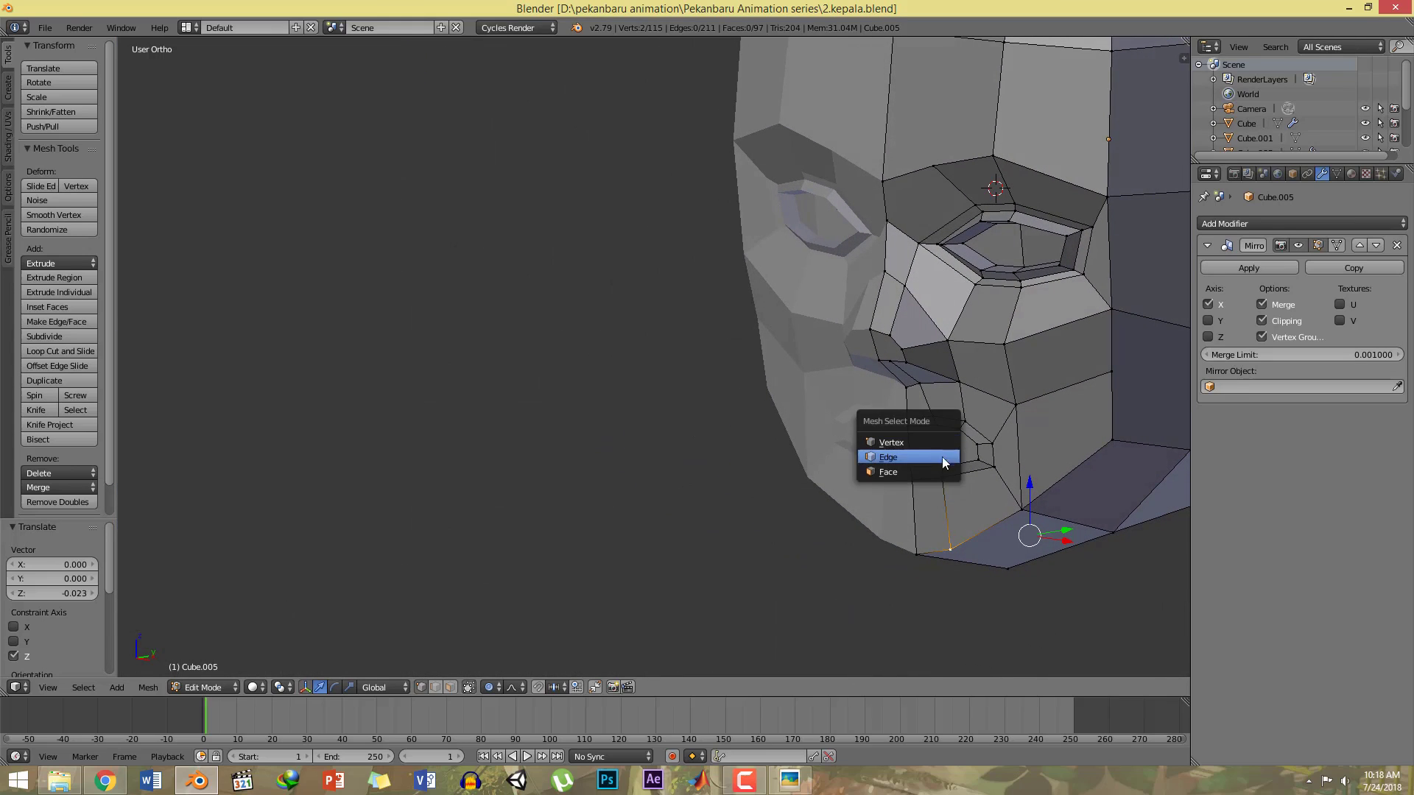
pyautogui.click(942, 469)
pyautogui.rightClick(933, 452)
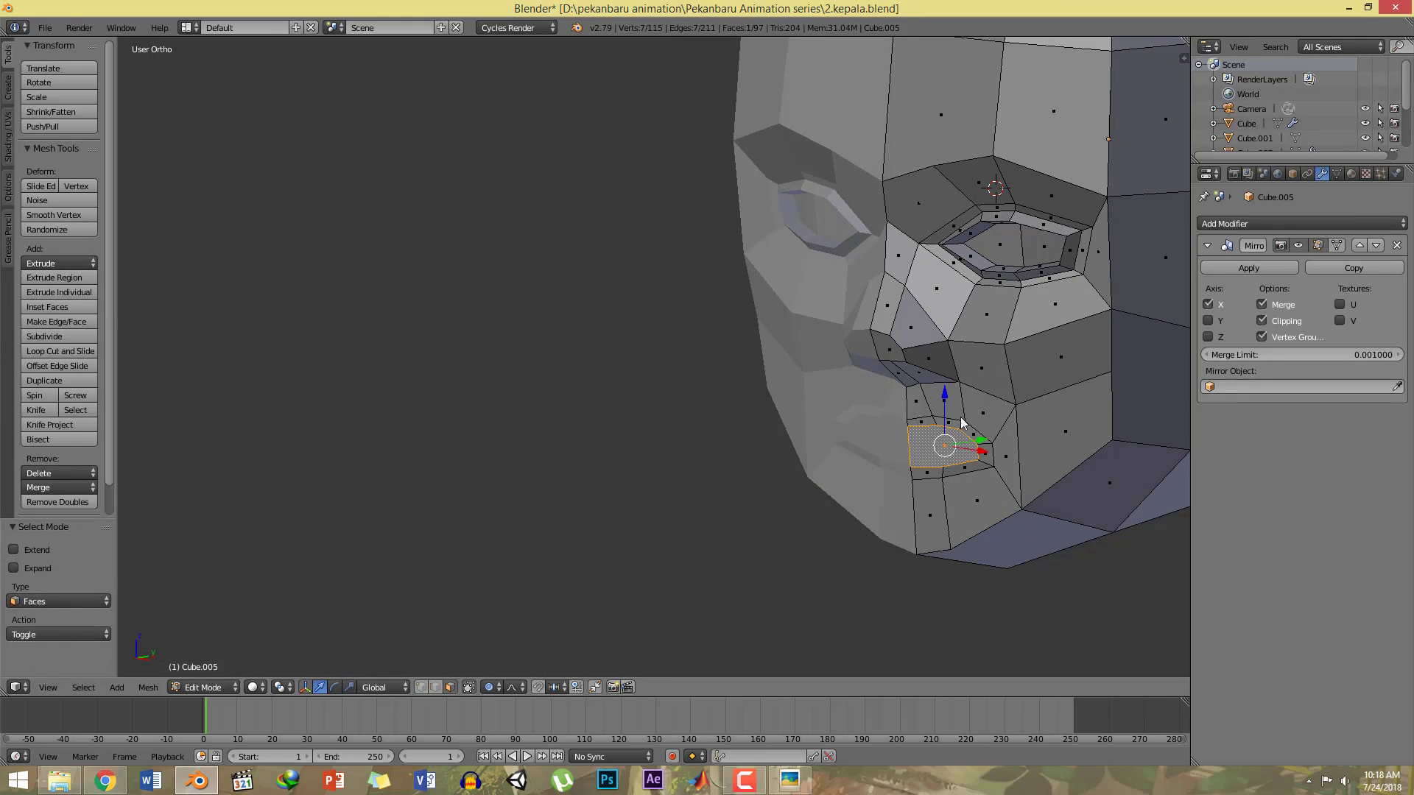
pyautogui.press('KP_1')
pyautogui.keyDown('shift'); pyautogui.moveTo(938, 461); pyautogui.dragTo(1004, 457, button='middle'); pyautogui.keyUp('shift')
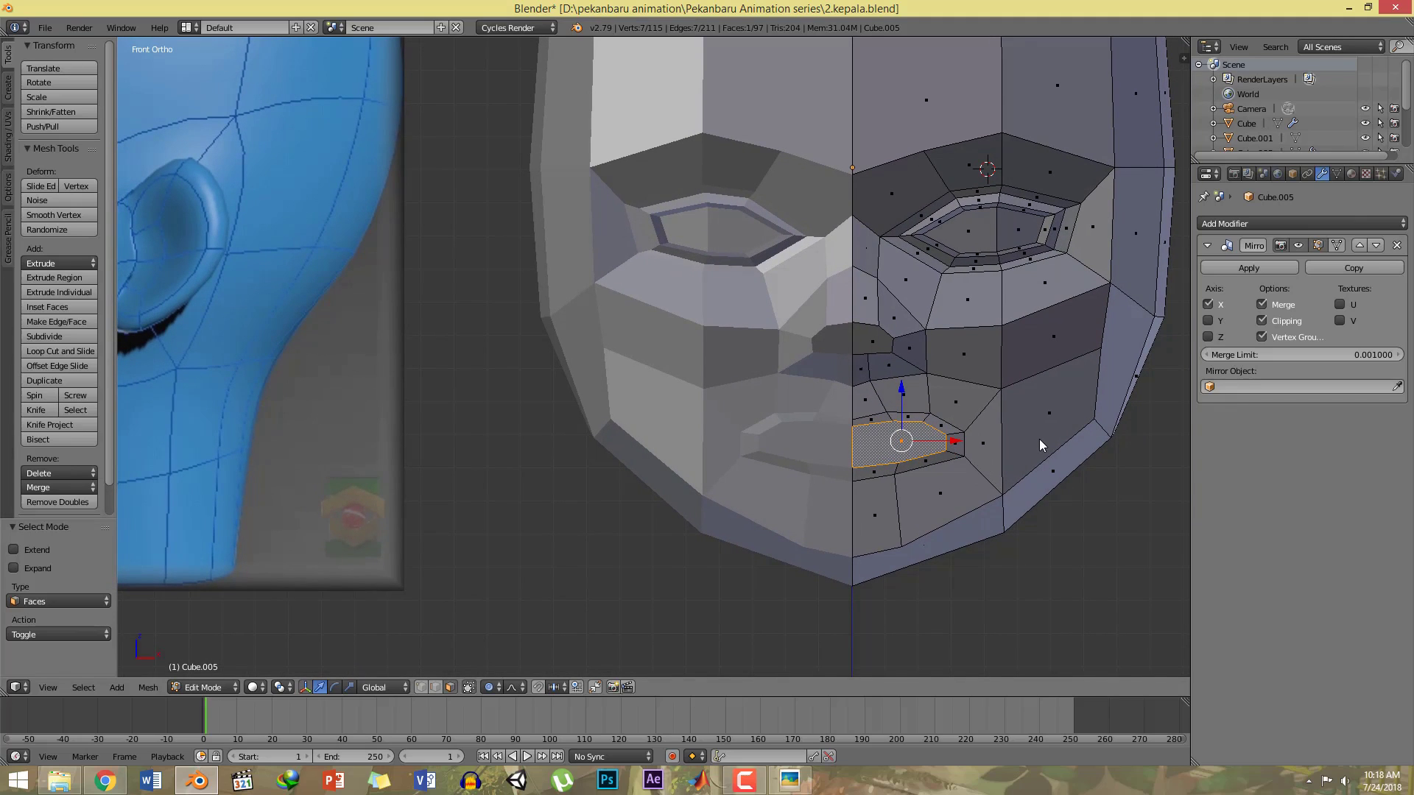
pyautogui.press('e')
pyautogui.press('s')
pyautogui.click(1019, 446)
pyautogui.moveTo(972, 471); pyautogui.dragTo(975, 409, button='middle')
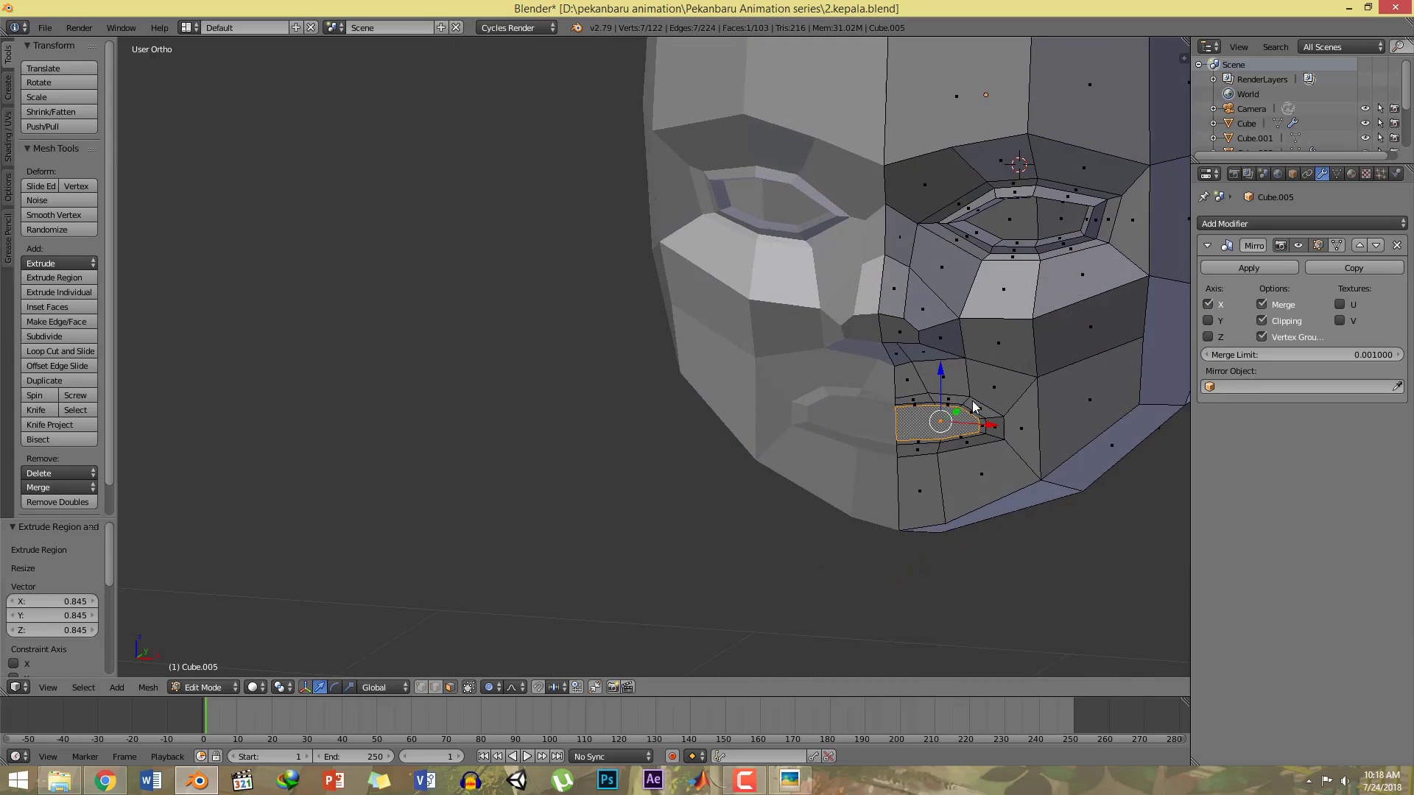
pyautogui.press('g')
pyautogui.moveTo(966, 407); pyautogui.dragTo(967, 406)
pyautogui.hotkey('ctrl', 'z')
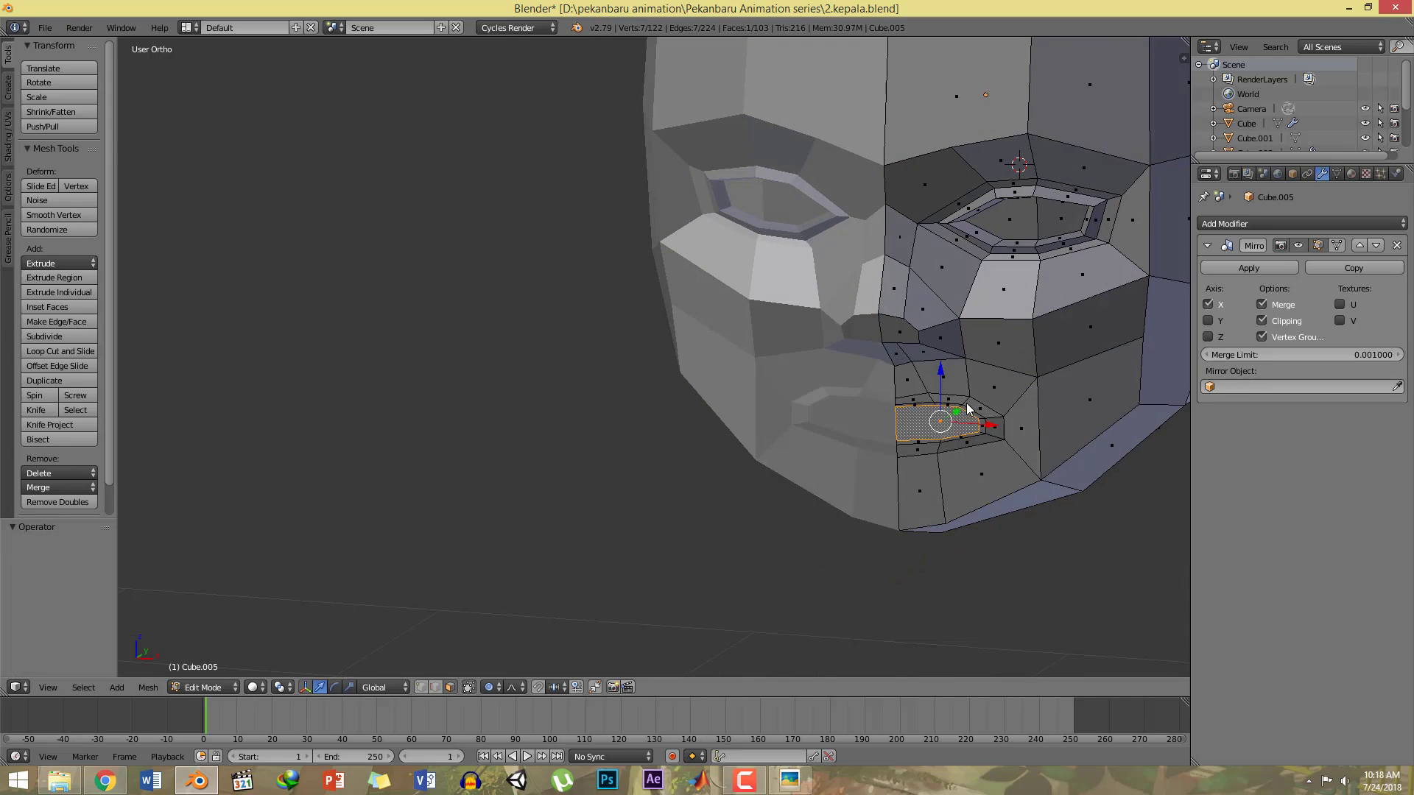
# Step: Disable proportional editing and move the extruded mouth face by 0.114 along Y into the head
pyautogui.click(498, 688)
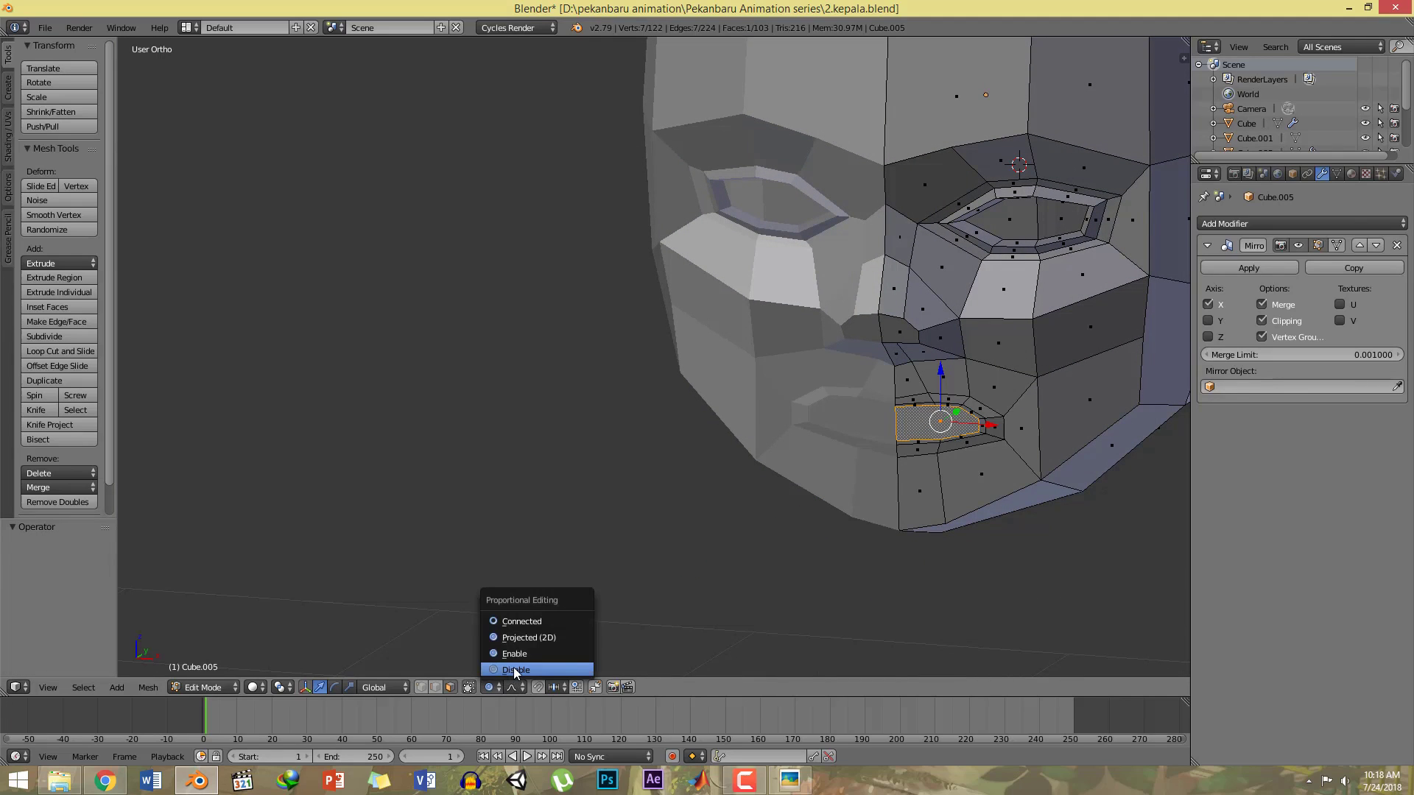
pyautogui.click(515, 670)
pyautogui.press('g')
pyautogui.press('y')
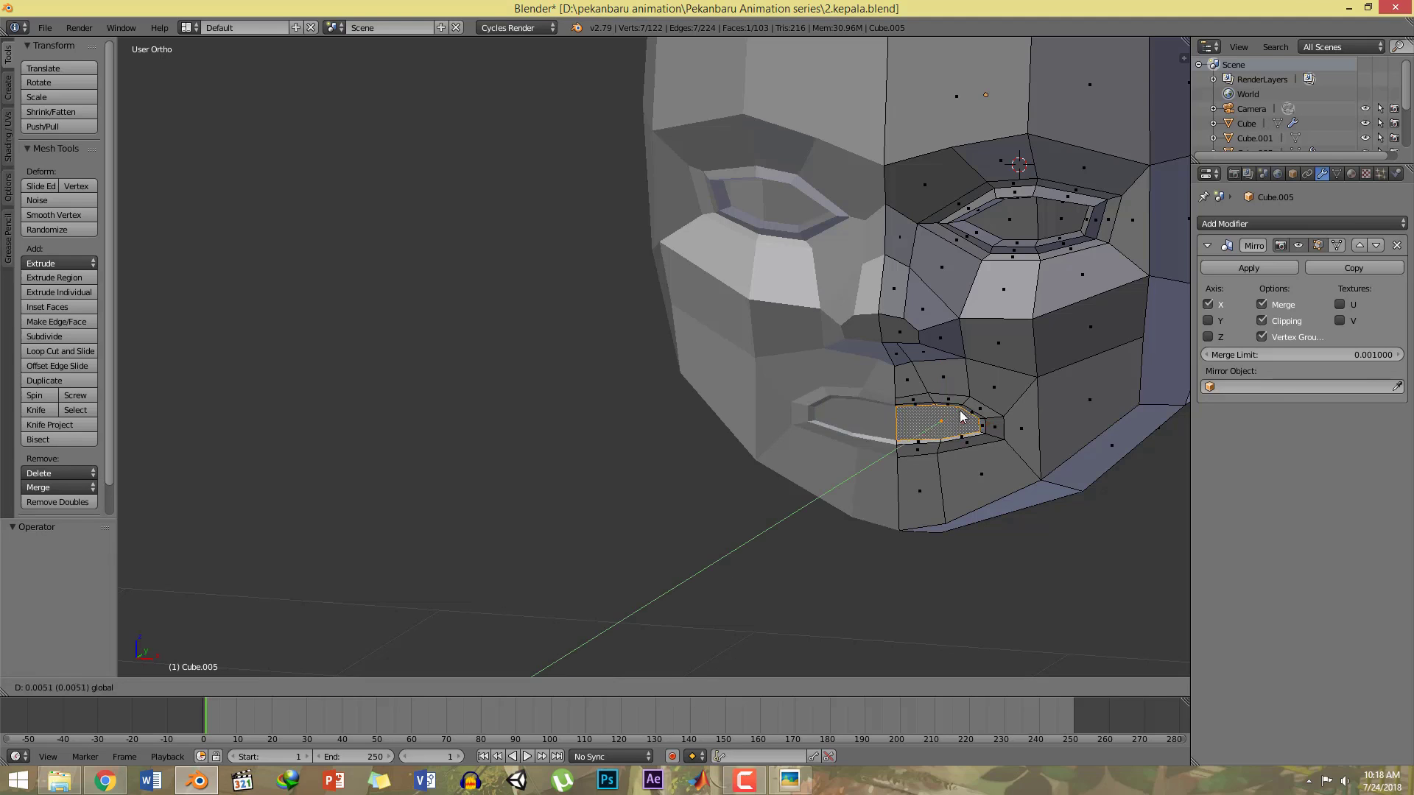
pyautogui.click(969, 402)
# Step: Select the outer lip edge loop in vertex selection mode and move it by -0.014 along Y
pyautogui.press('KP_1')
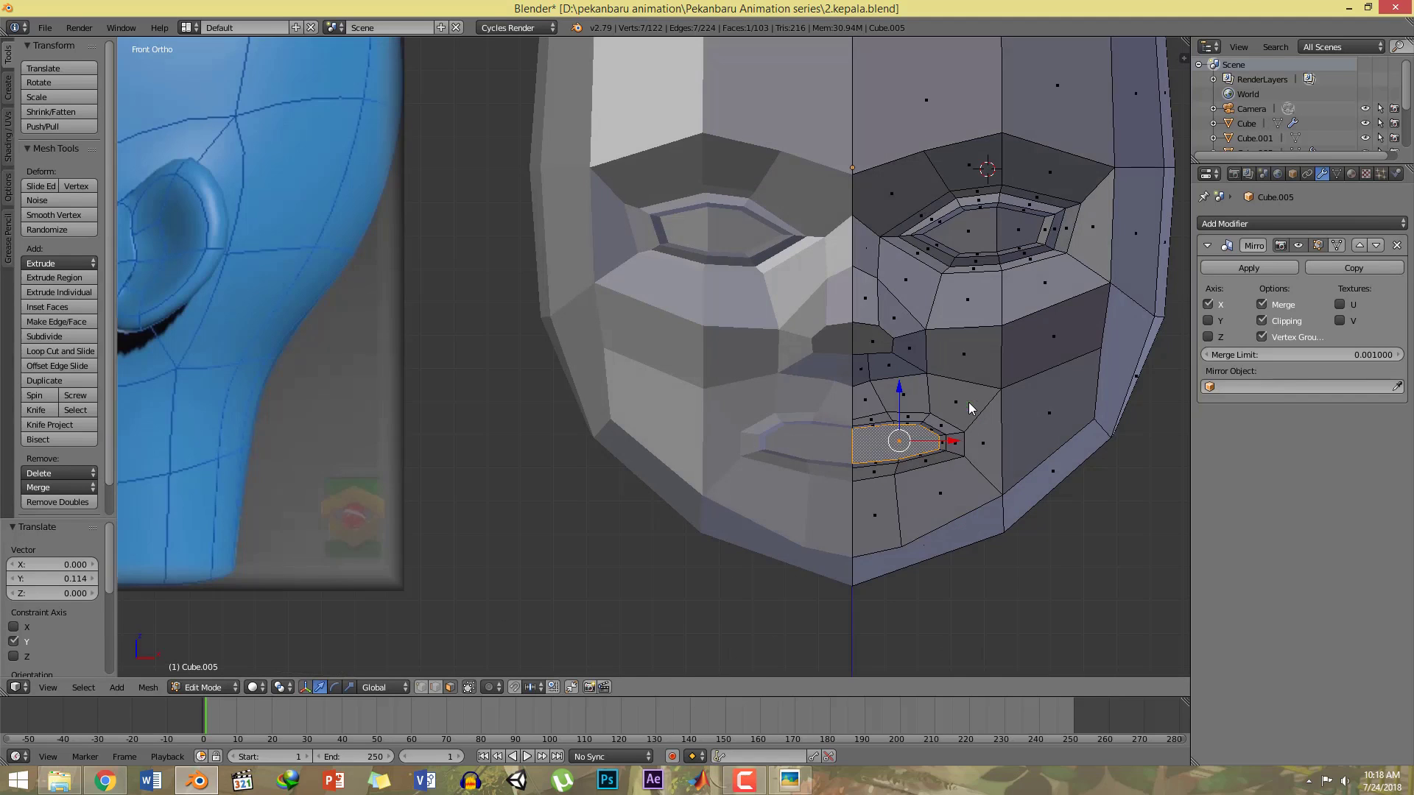
pyautogui.moveTo(965, 498); pyautogui.dragTo(826, 490, button='middle')
pyautogui.press('KP_3')
pyautogui.scroll(2, 852, 446)
pyautogui.moveTo(747, 440); pyautogui.dragTo(723, 386, button='middle')
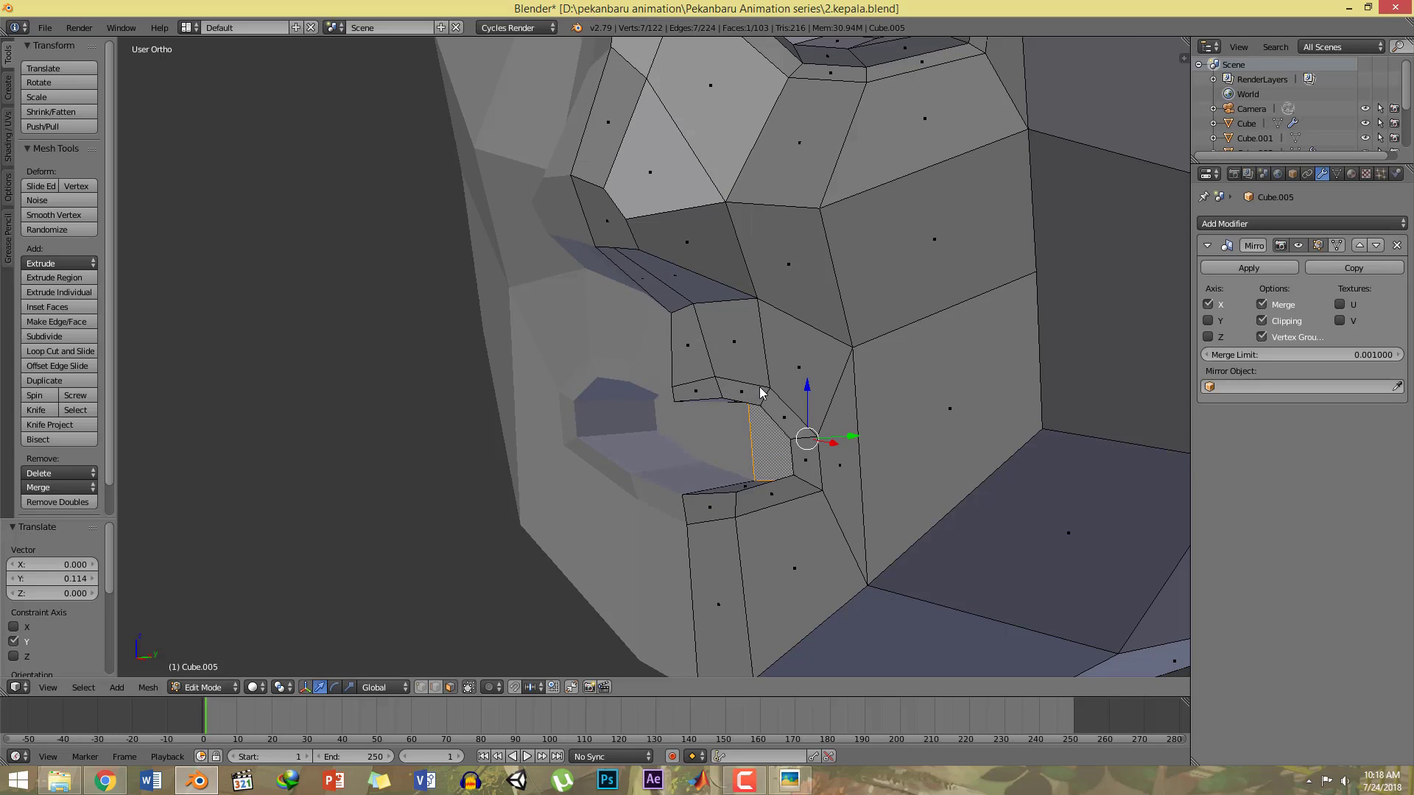
pyautogui.hotkey('ctrl', 'Tab')
pyautogui.click(755, 359)
pyautogui.rightClick(672, 382)
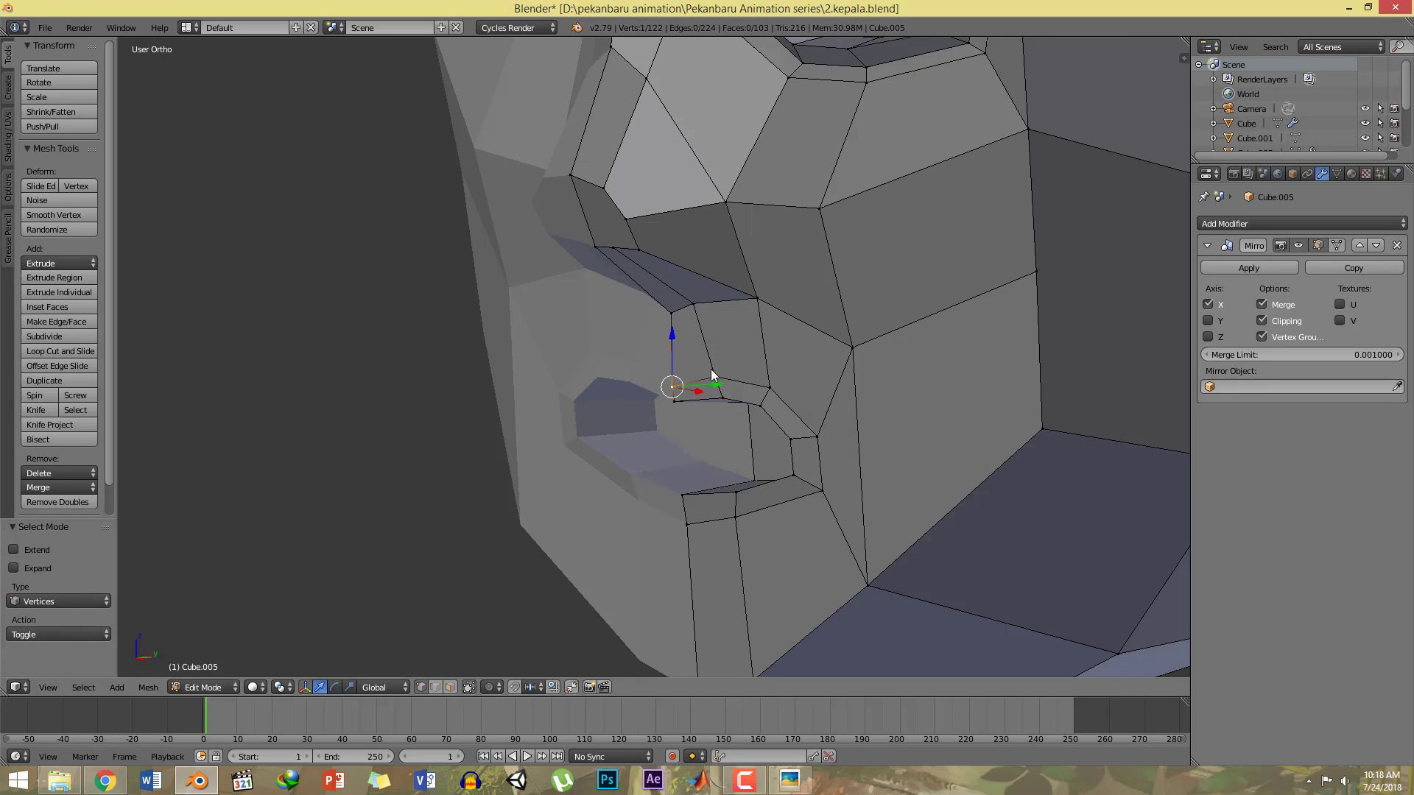
pyautogui.keyDown('shift'); pyautogui.rightClick(712, 374); pyautogui.keyUp('shift')
pyautogui.keyDown('shift'); pyautogui.rightClick(756, 385); pyautogui.keyUp('shift')
pyautogui.keyDown('alt'); pyautogui.rightClick(753, 388); pyautogui.keyUp('alt')
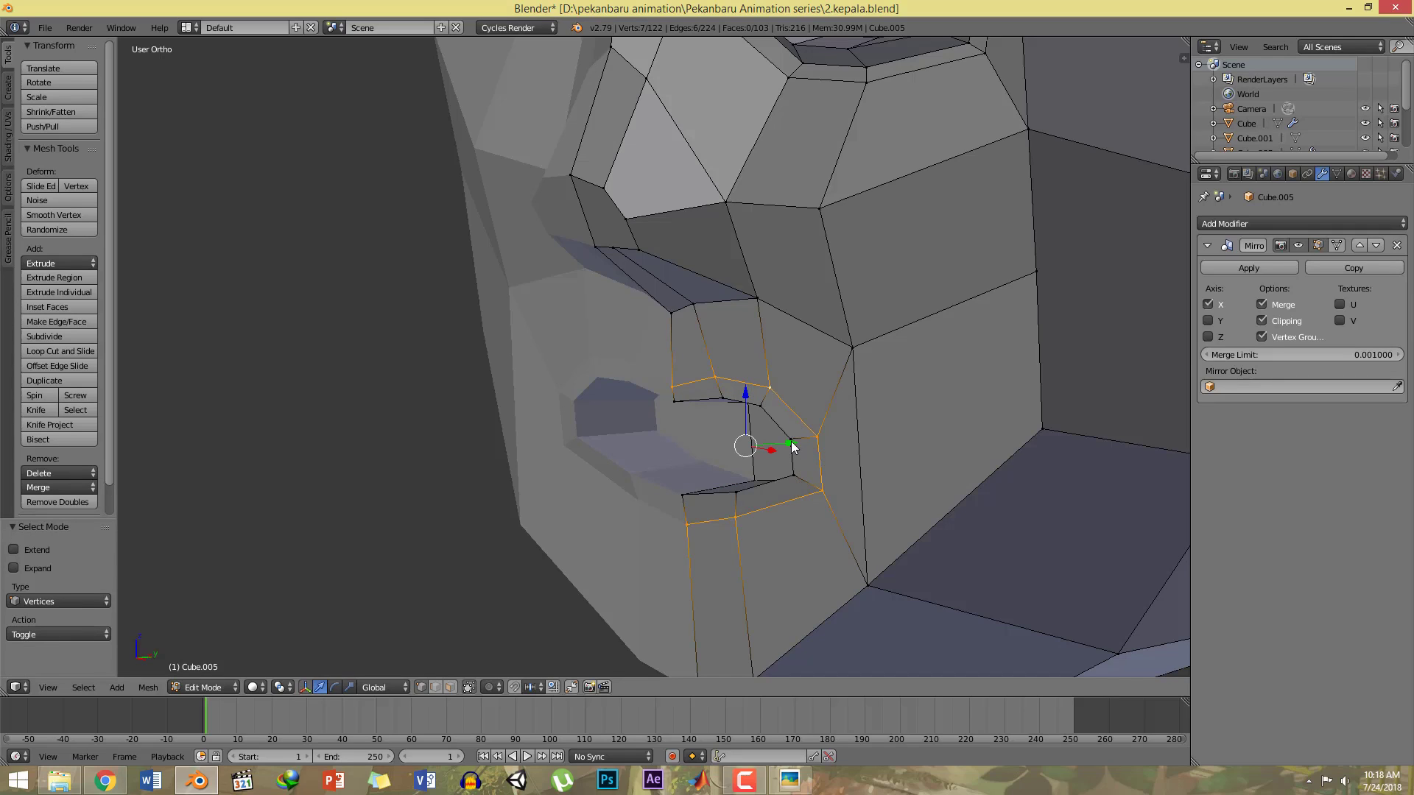
pyautogui.press('g')
pyautogui.press('y')
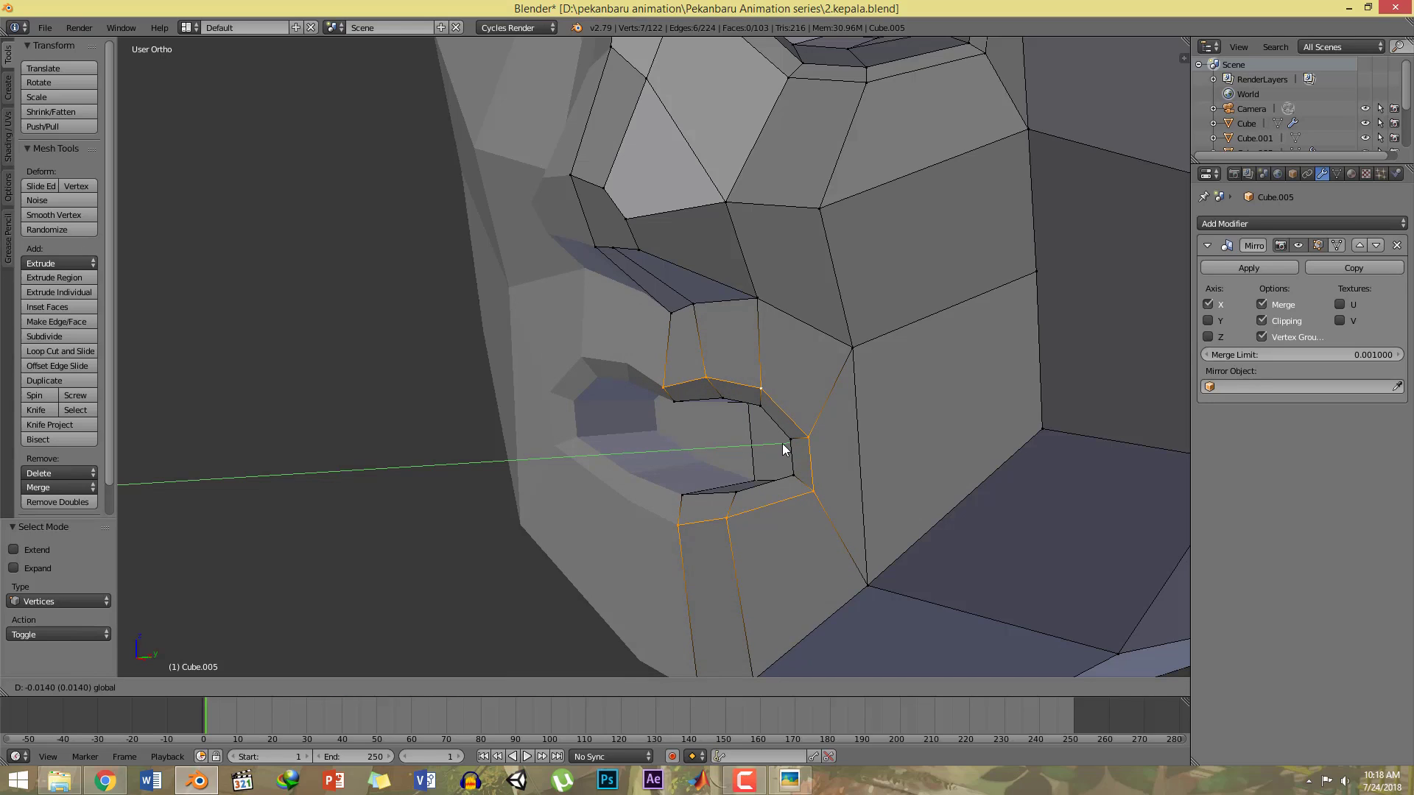
pyautogui.click(782, 443)
# Step: Select the three inner vertices of the lower lip and move them by -0.012 along Y
pyautogui.rightClick(708, 489)
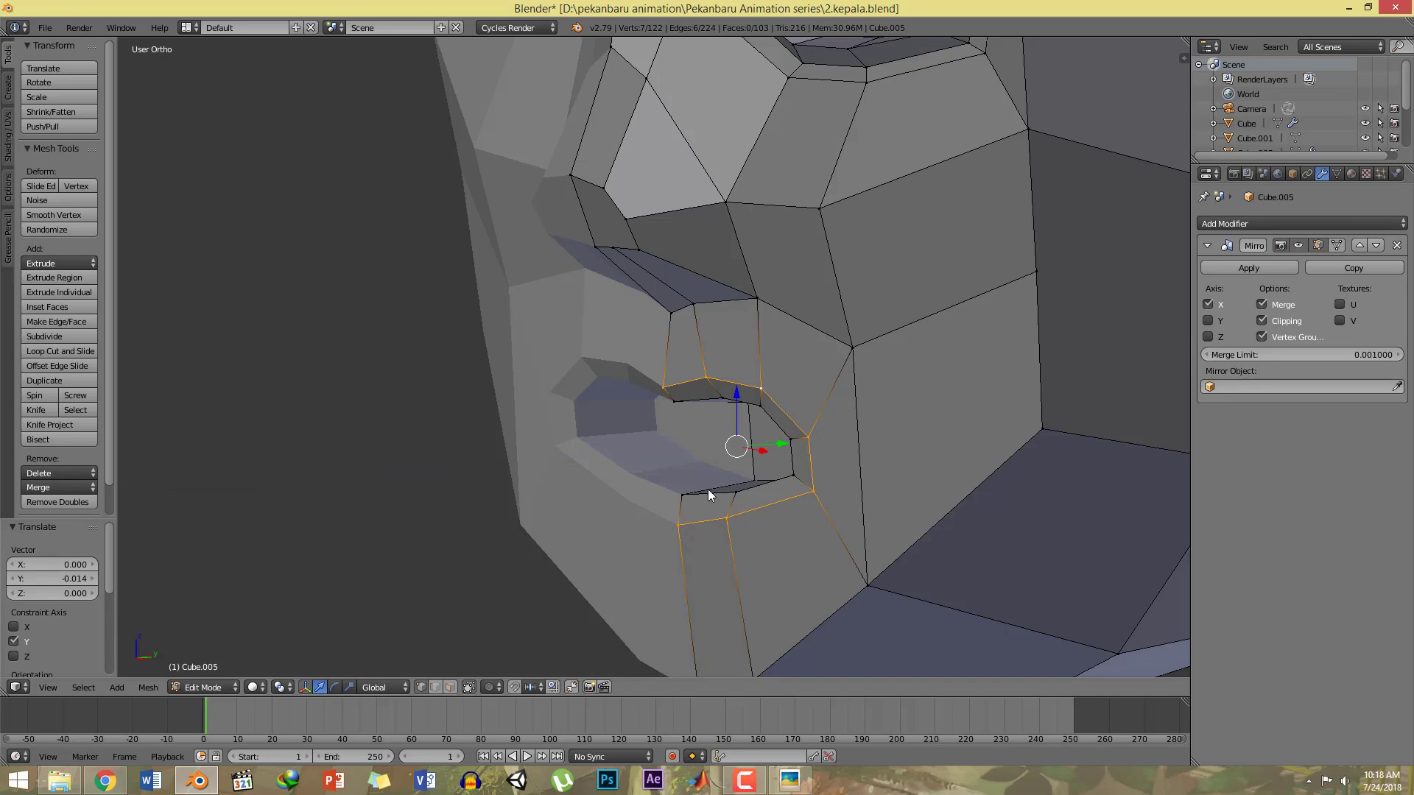
pyautogui.keyDown('shift'); pyautogui.rightClick(788, 477); pyautogui.keyUp('shift')
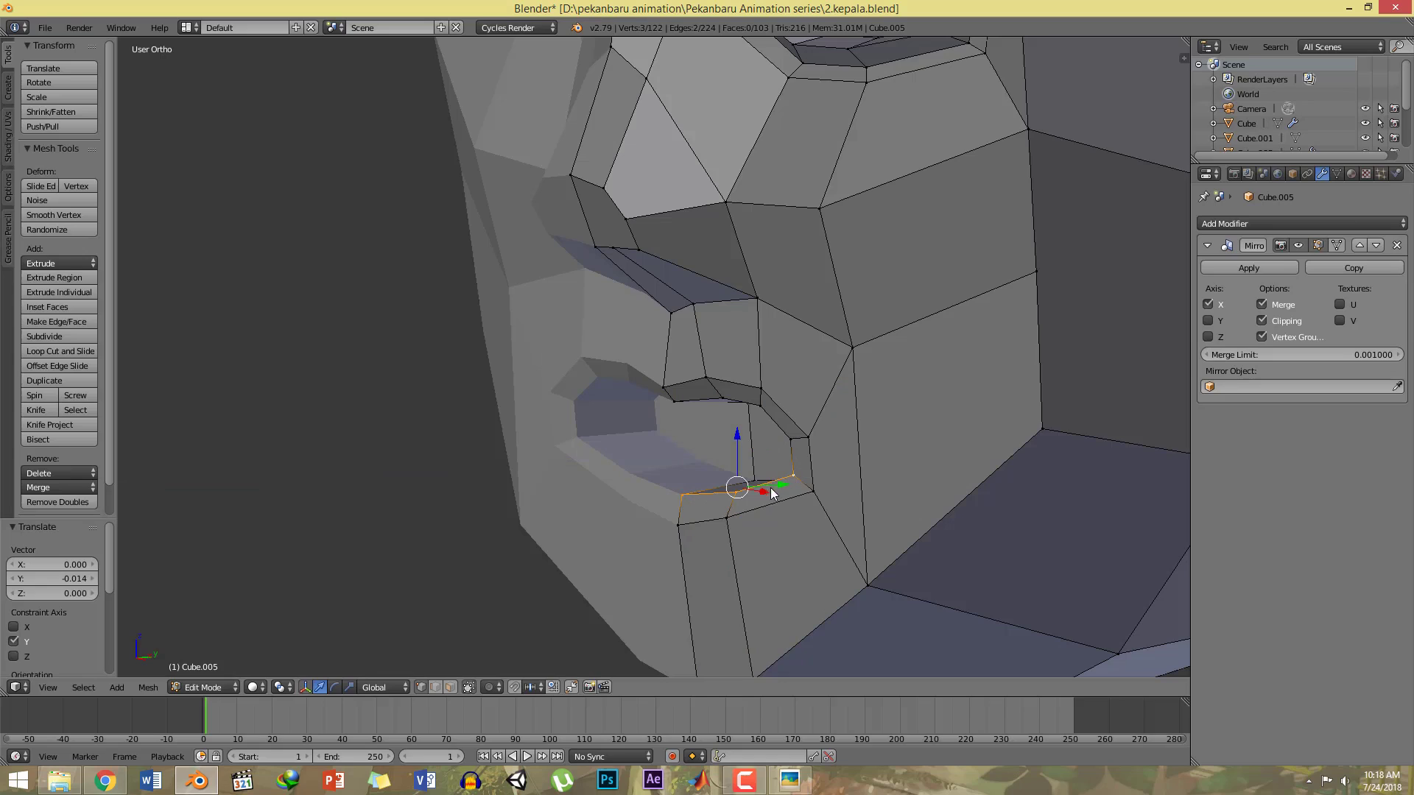
pyautogui.press('g')
pyautogui.press('y')
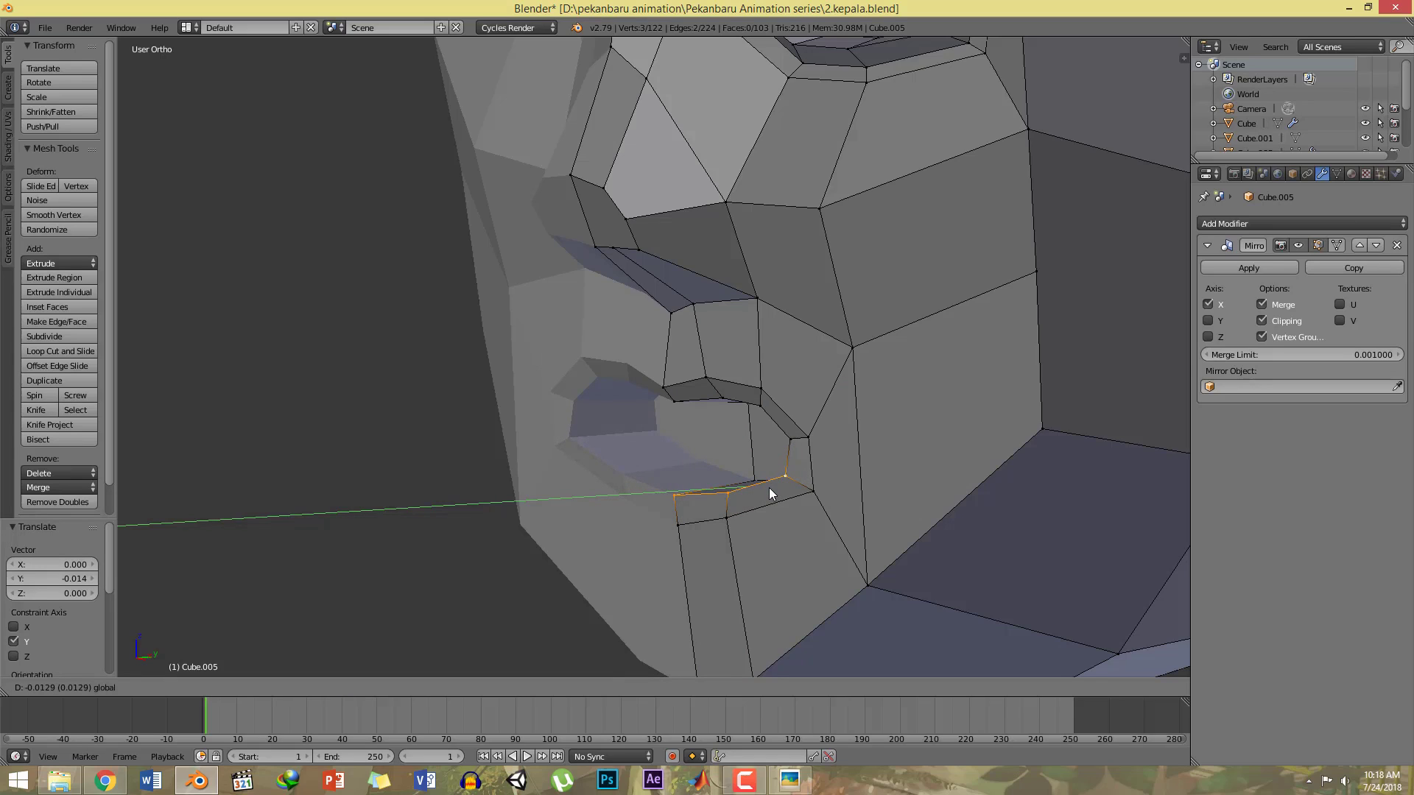
pyautogui.click(770, 489)
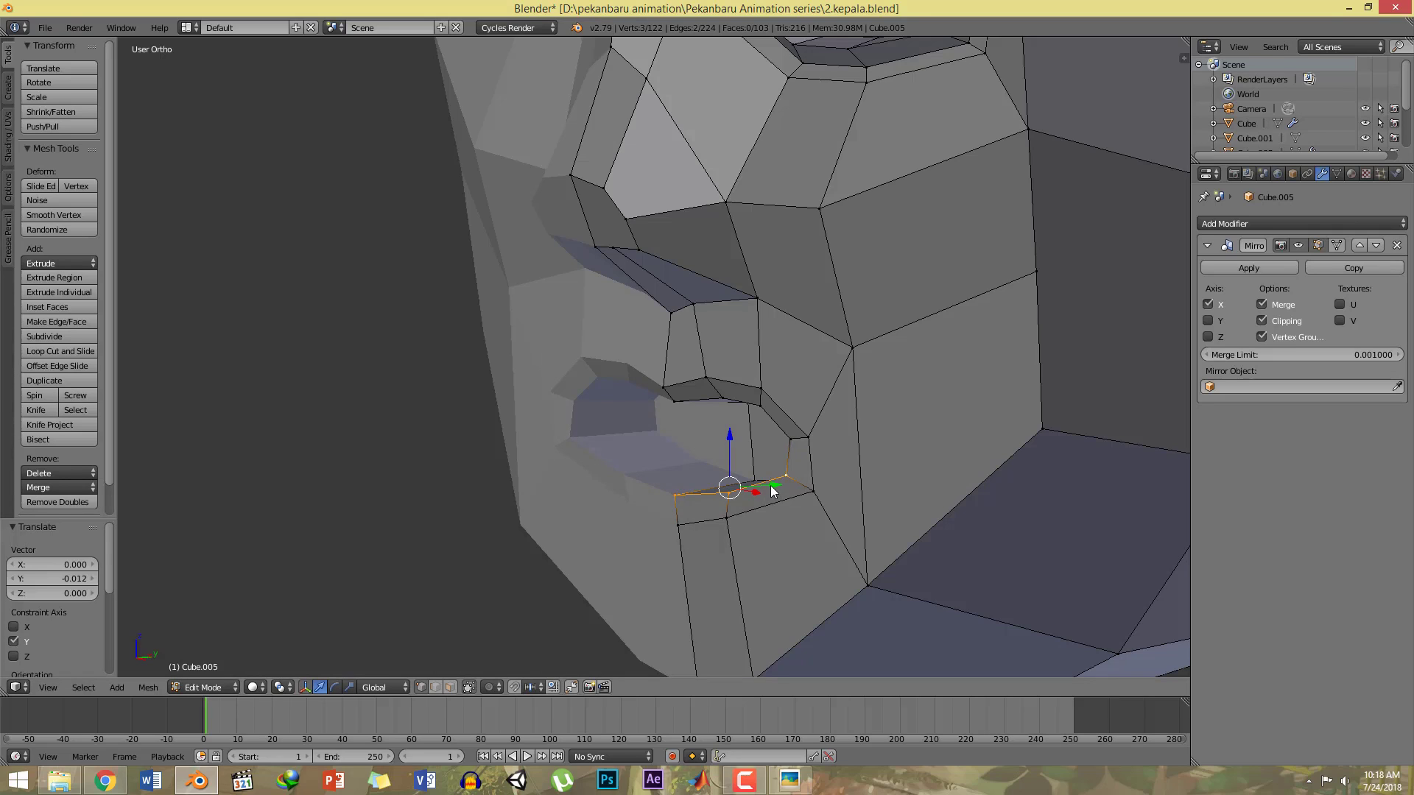
# Step: Add one loop cut around the mouth in the front view and slide it towards the lips
pyautogui.press('KP_3')
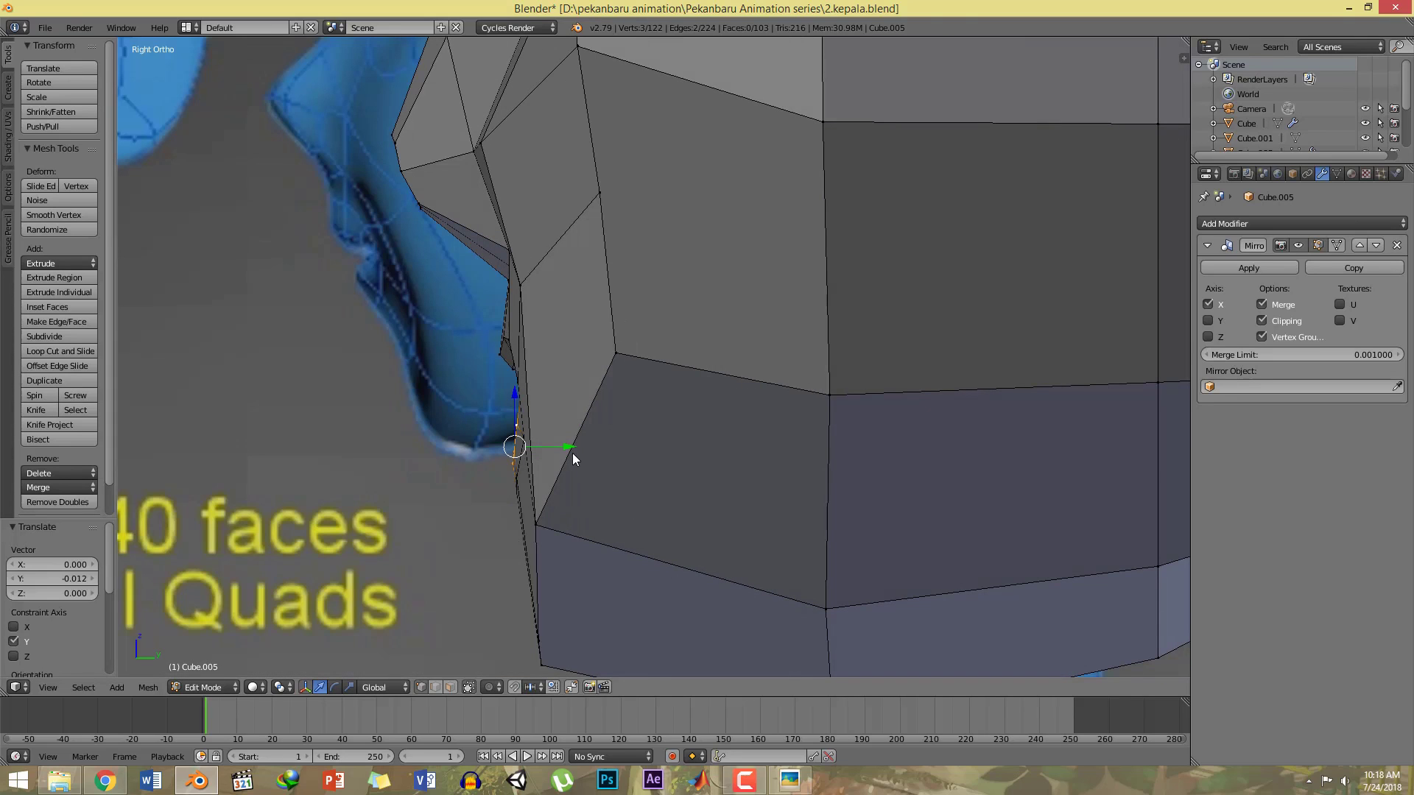
pyautogui.press('KP_1')
pyautogui.scroll(-3, 1020, 405)
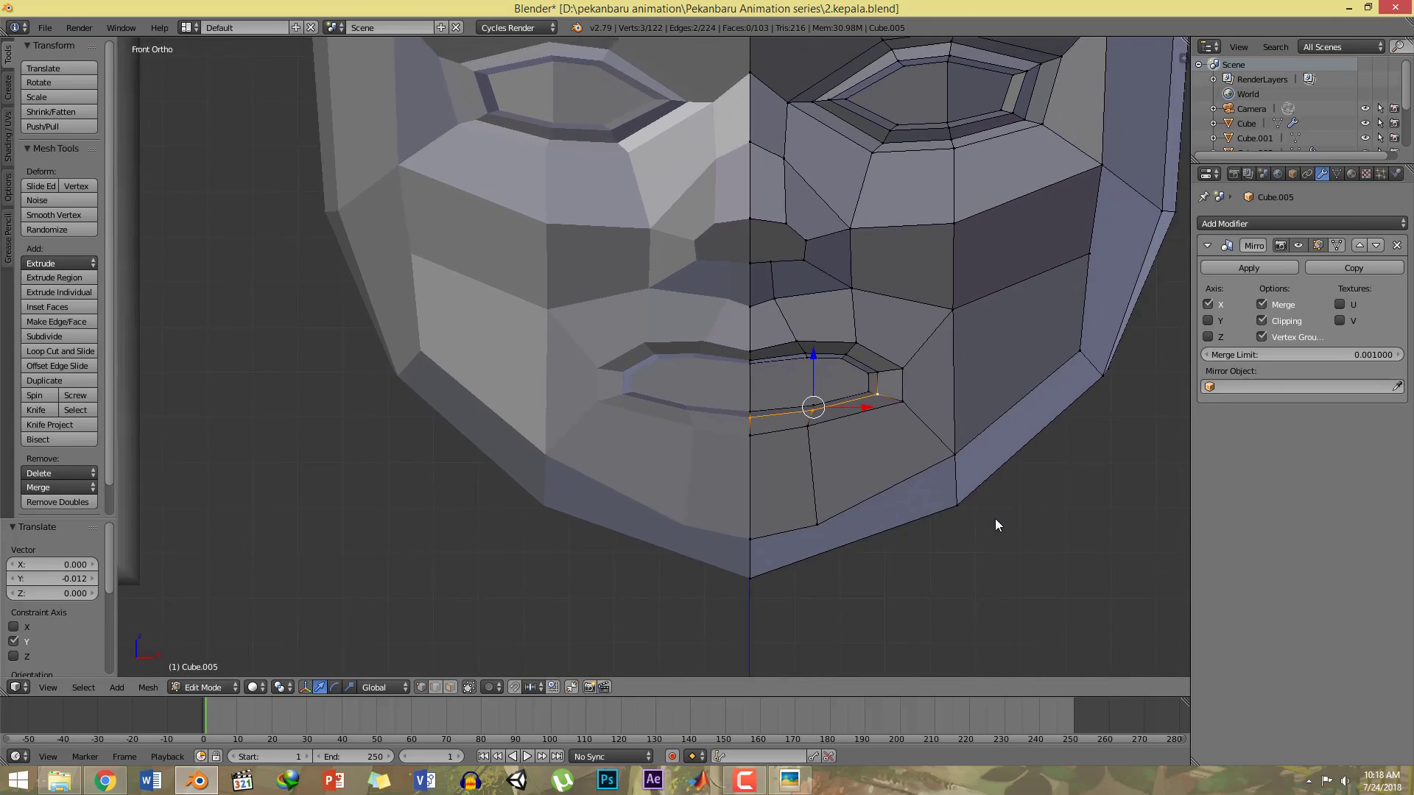
pyautogui.hotkey('ctrl', 'r')
pyautogui.click(909, 351)
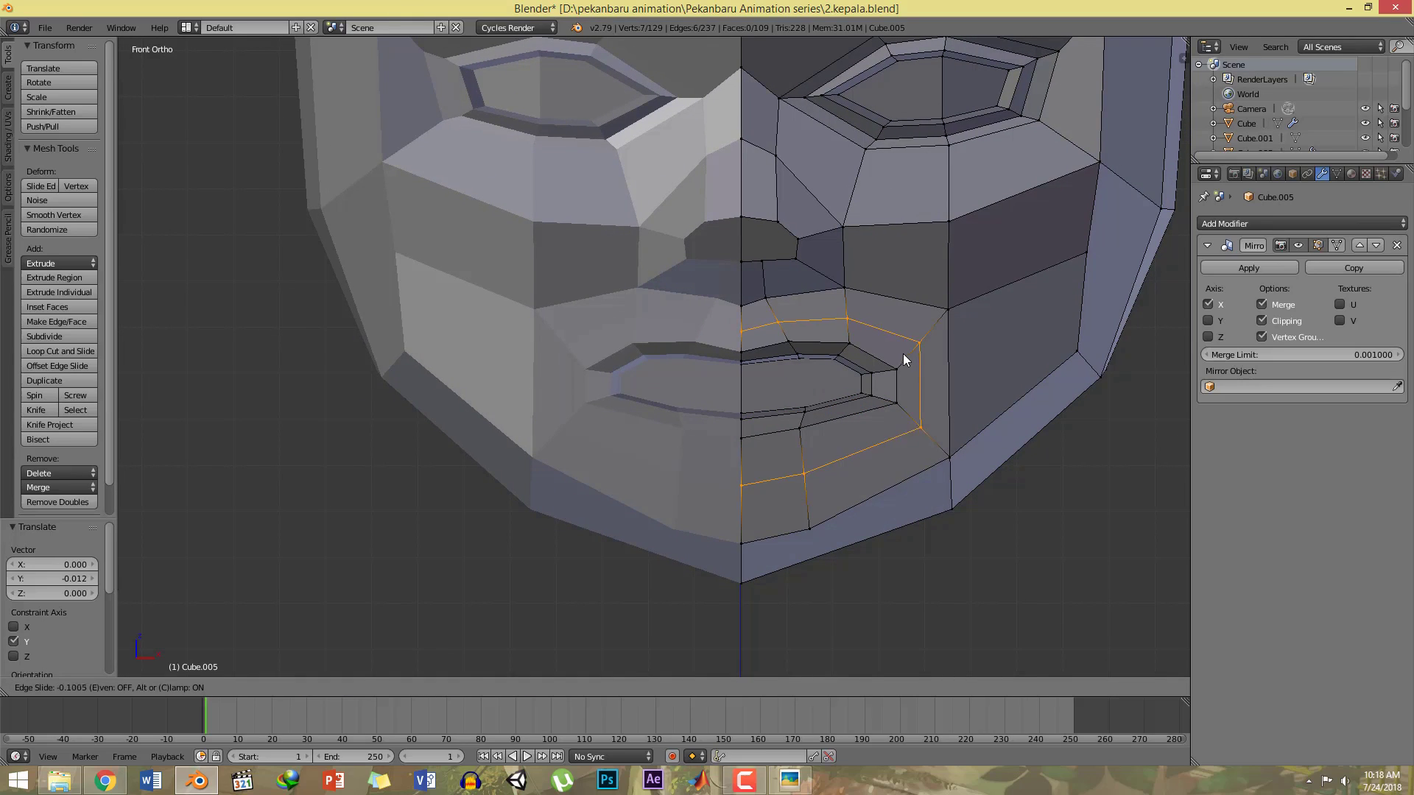
pyautogui.click(889, 358)
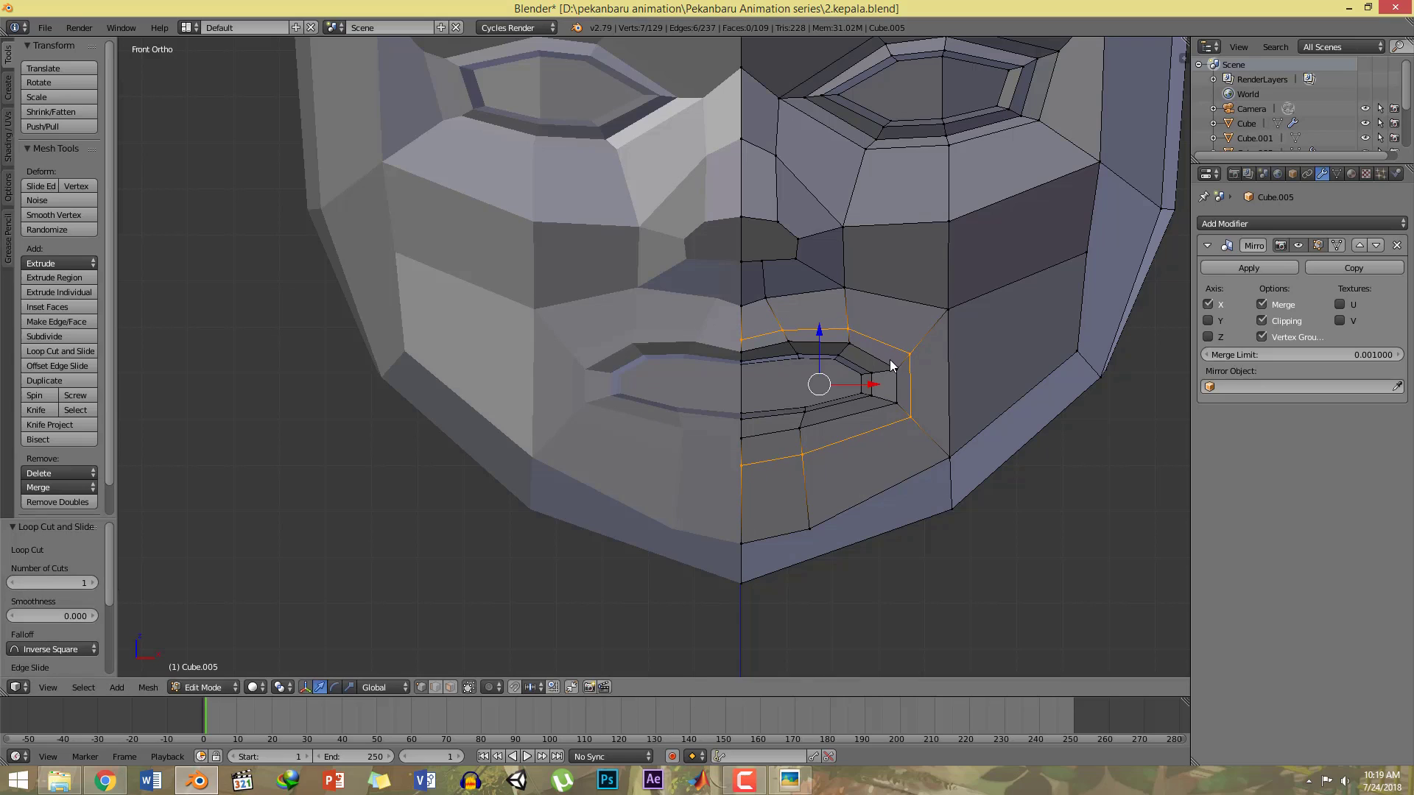
# Step: Select the two central vertices of the new loop below the lower lip, leaving out the corner one, and move them 0.035 along Y
pyautogui.rightClick(771, 462)
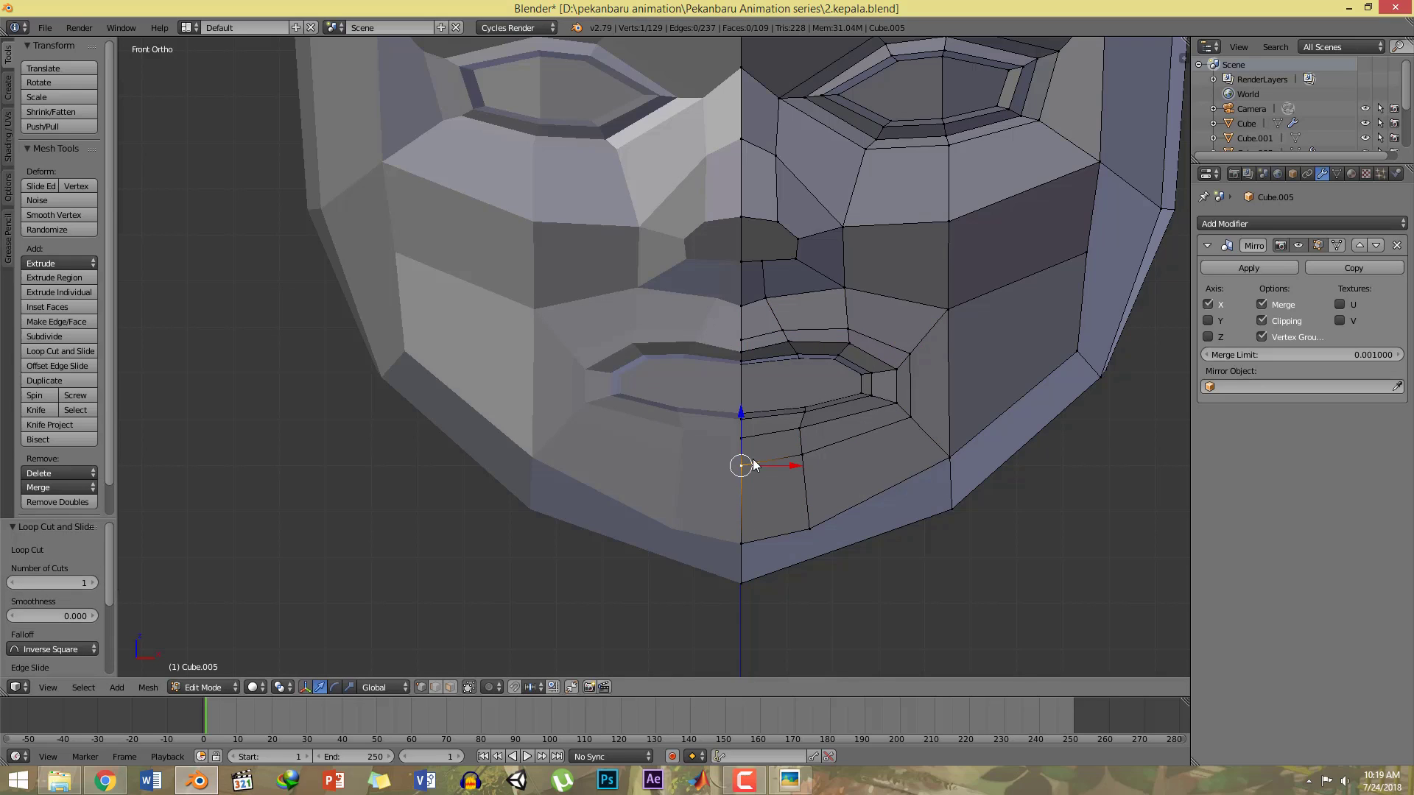
pyautogui.keyDown('shift'); pyautogui.rightClick(904, 426); pyautogui.keyUp('shift')
pyautogui.moveTo(916, 438); pyautogui.dragTo(714, 492, button='middle')
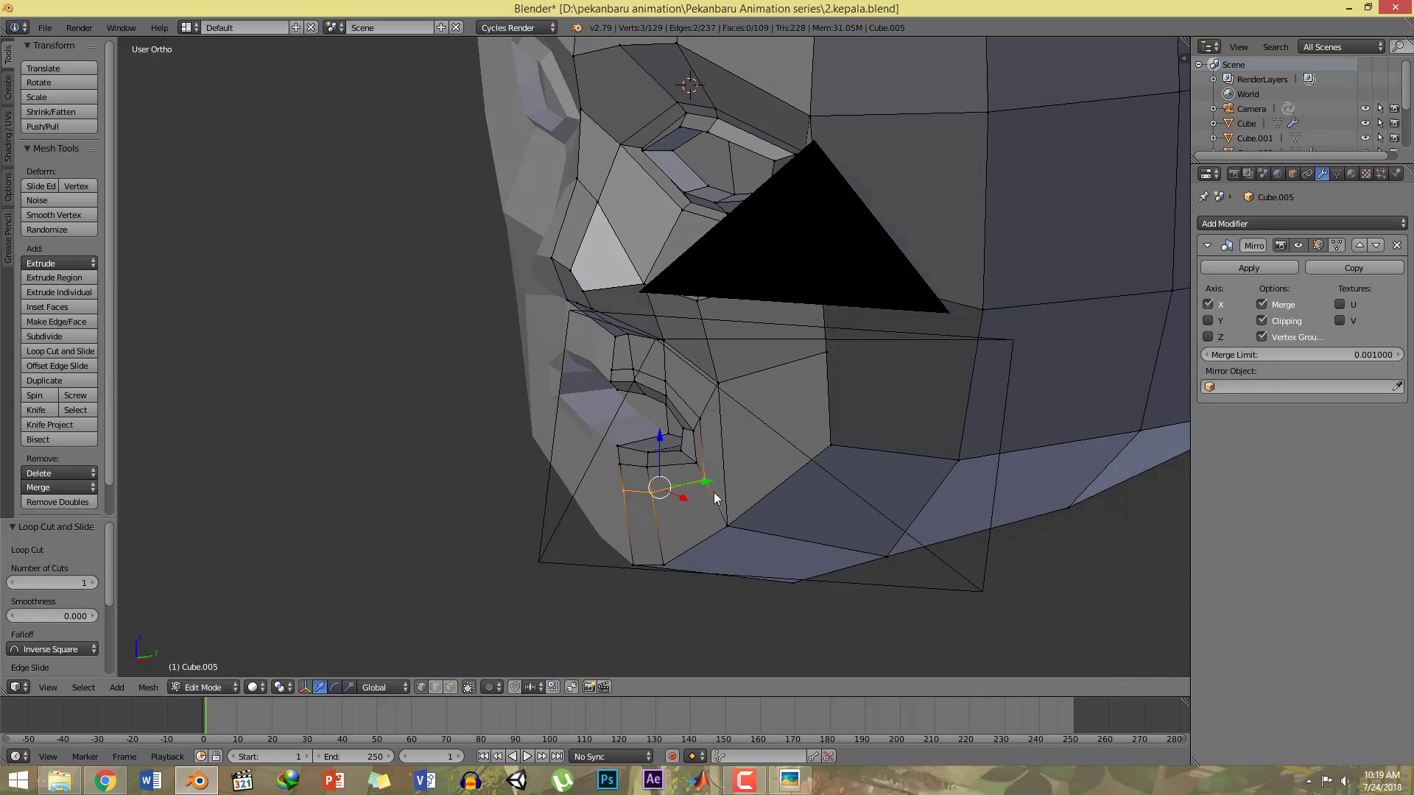
pyautogui.keyDown('shift'); pyautogui.rightClick(706, 484); pyautogui.keyUp('shift')
pyautogui.moveTo(677, 488); pyautogui.dragTo(694, 486)
# Step: Select the two loop vertices beside the mouth corner and move them by 0.006 along Y
pyautogui.rightClick(705, 483)
pyautogui.keyDown('shift'); pyautogui.rightClick(708, 423); pyautogui.keyUp('shift')
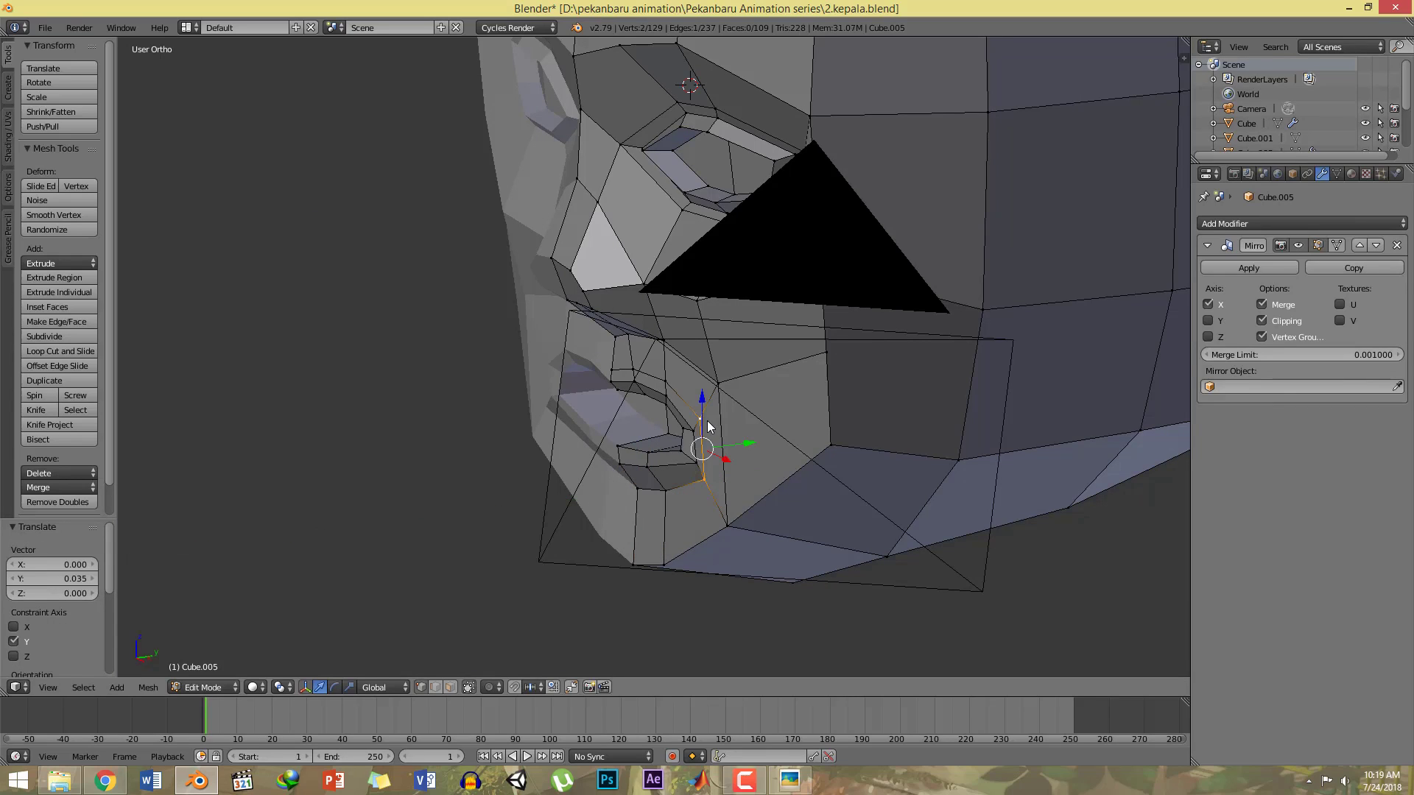
pyautogui.moveTo(747, 447); pyautogui.dragTo(750, 444)
# Step: Select only the four upper lip vertices of the vertical edge loop below the nose and move them by -0.037 along X
pyautogui.press('KP_1')
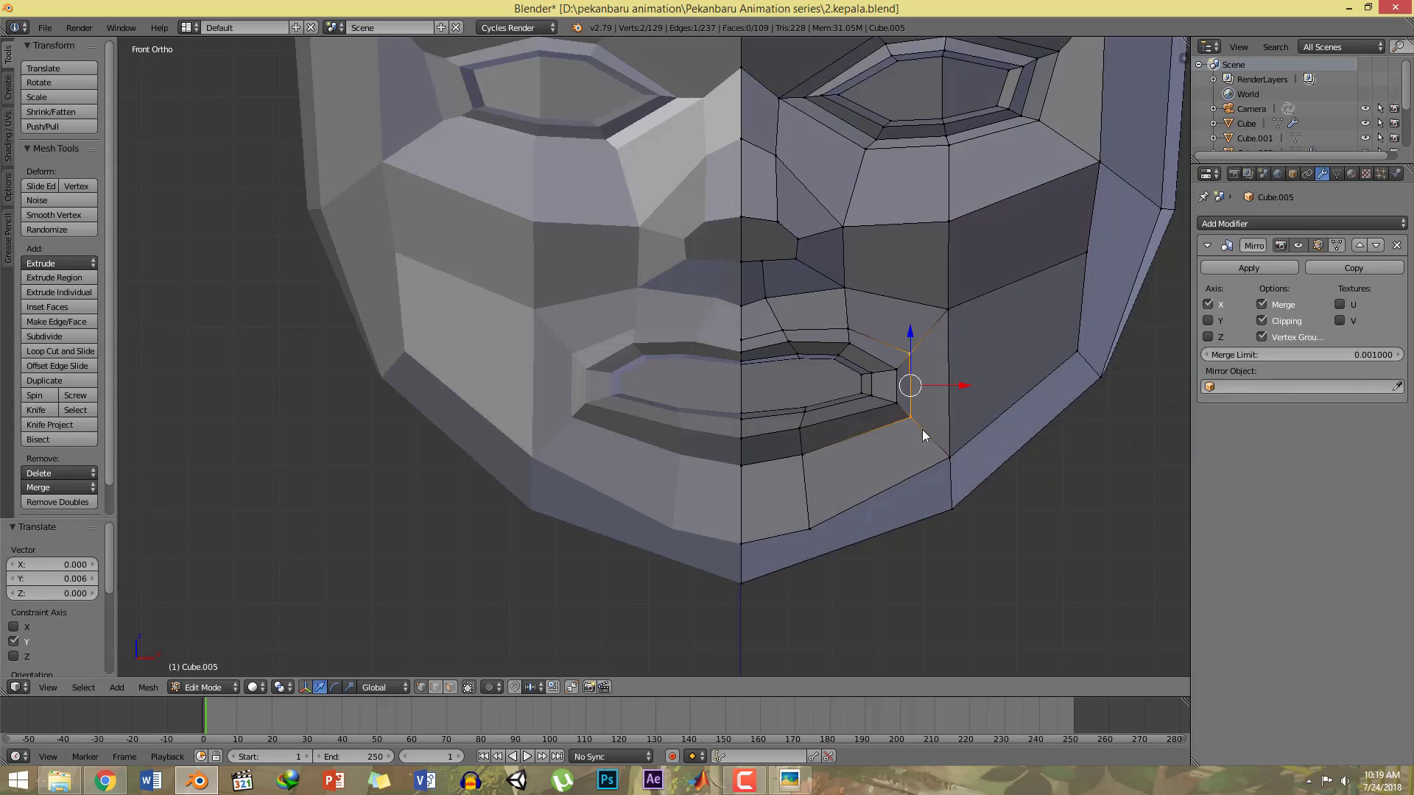
pyautogui.rightClick(793, 340)
pyautogui.press('a')
pyautogui.keyDown('alt'); pyautogui.rightClick(789, 343); pyautogui.keyUp('alt')
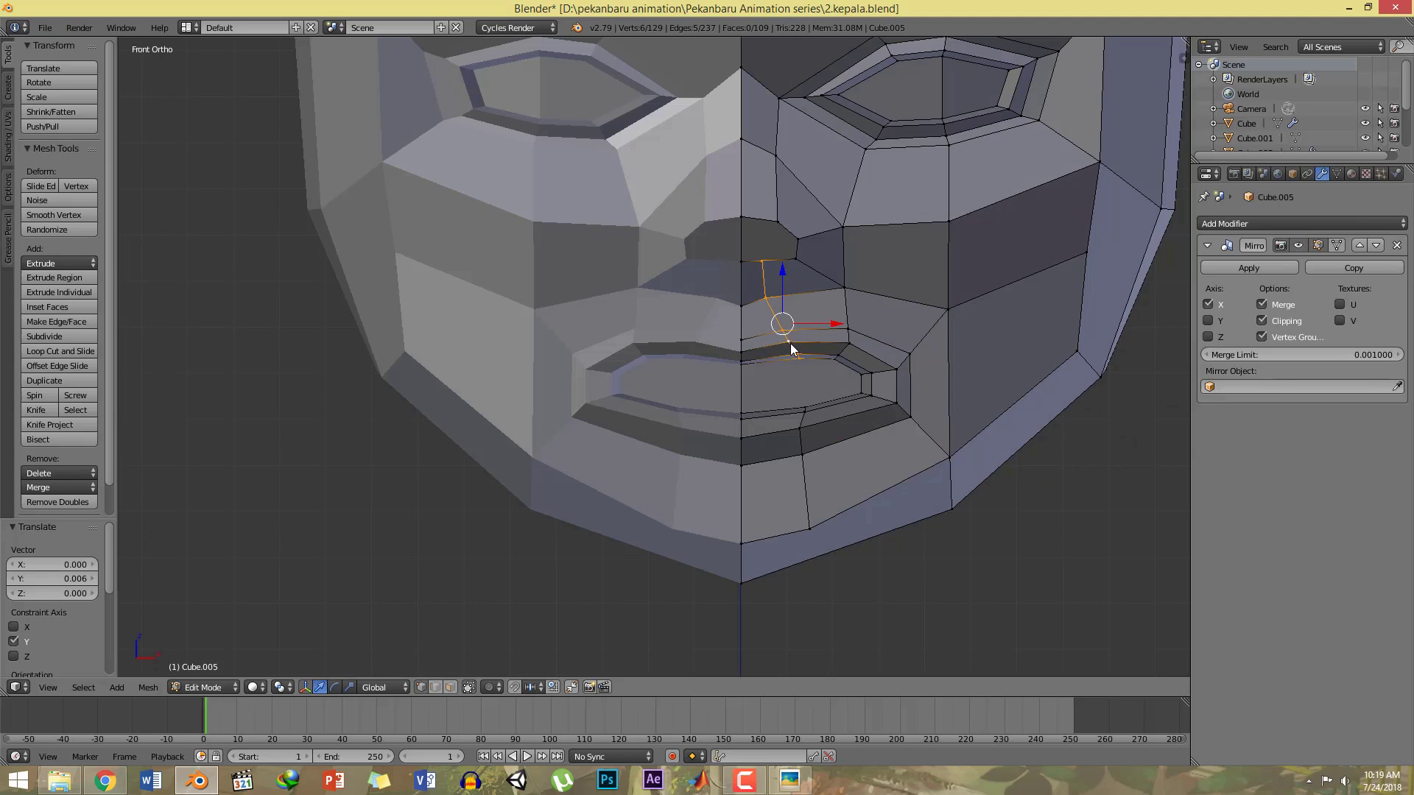
pyautogui.press('z')
pyautogui.press('z')
pyautogui.press('z')
pyautogui.press('c')
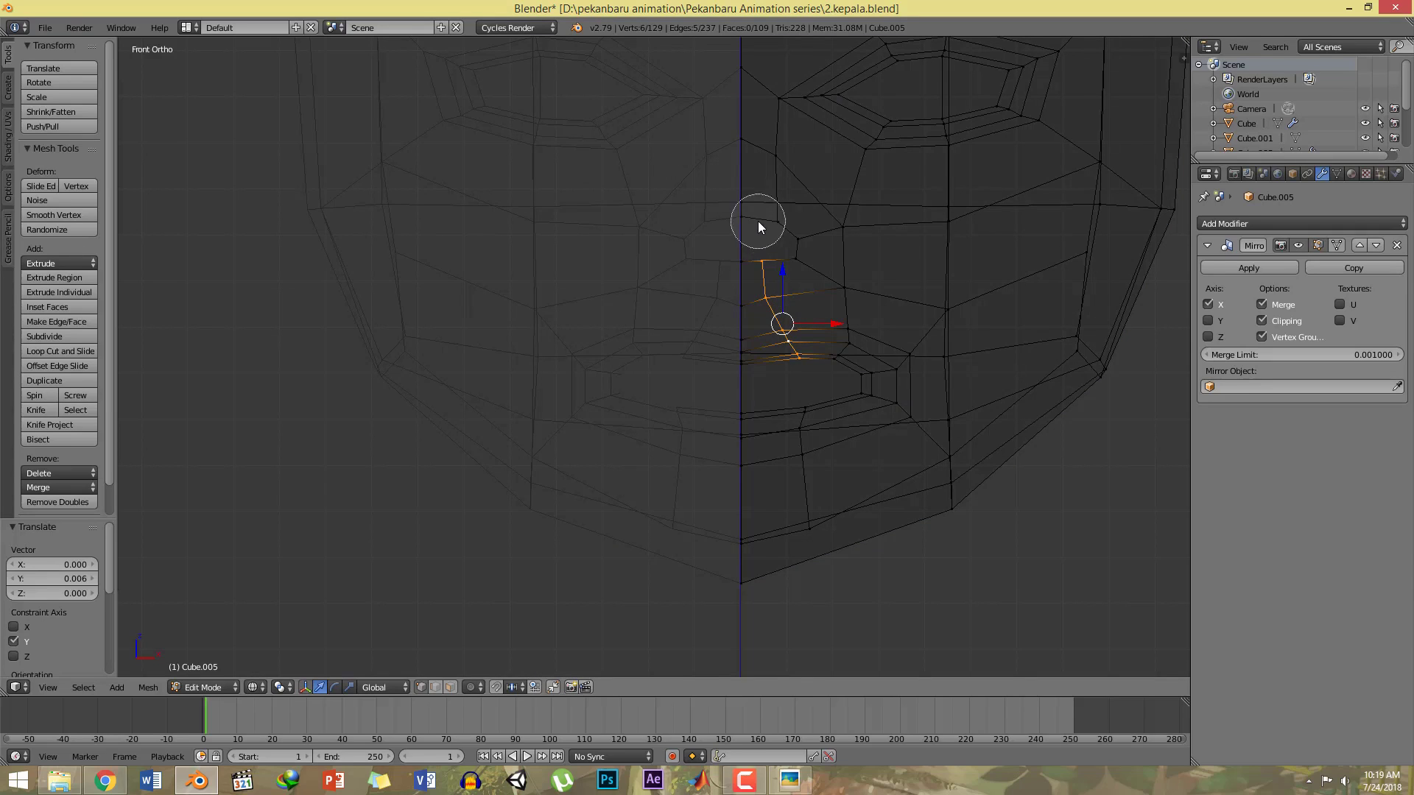
pyautogui.moveTo(759, 235); pyautogui.dragTo(770, 282, button='middle')
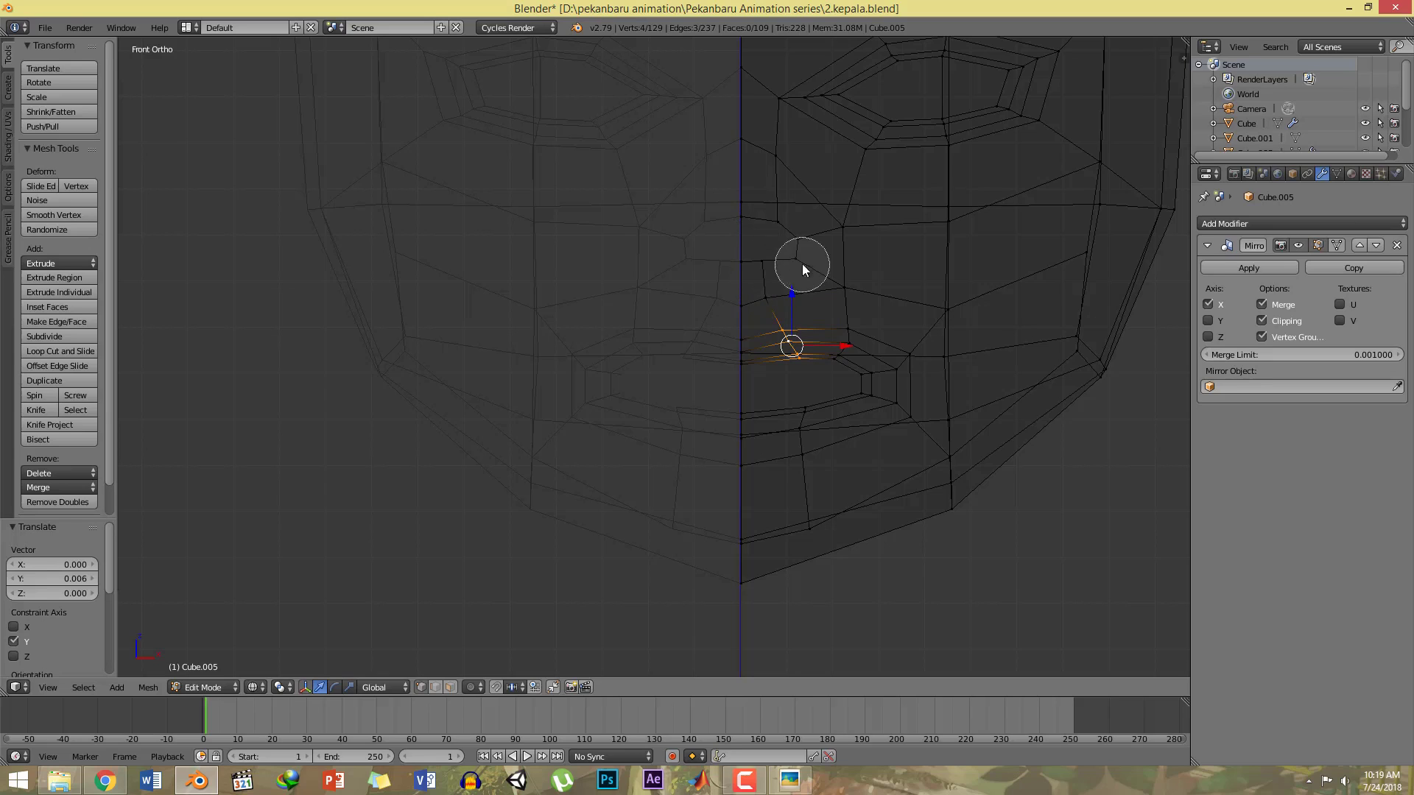
pyautogui.rightClick(838, 251)
pyautogui.press('z')
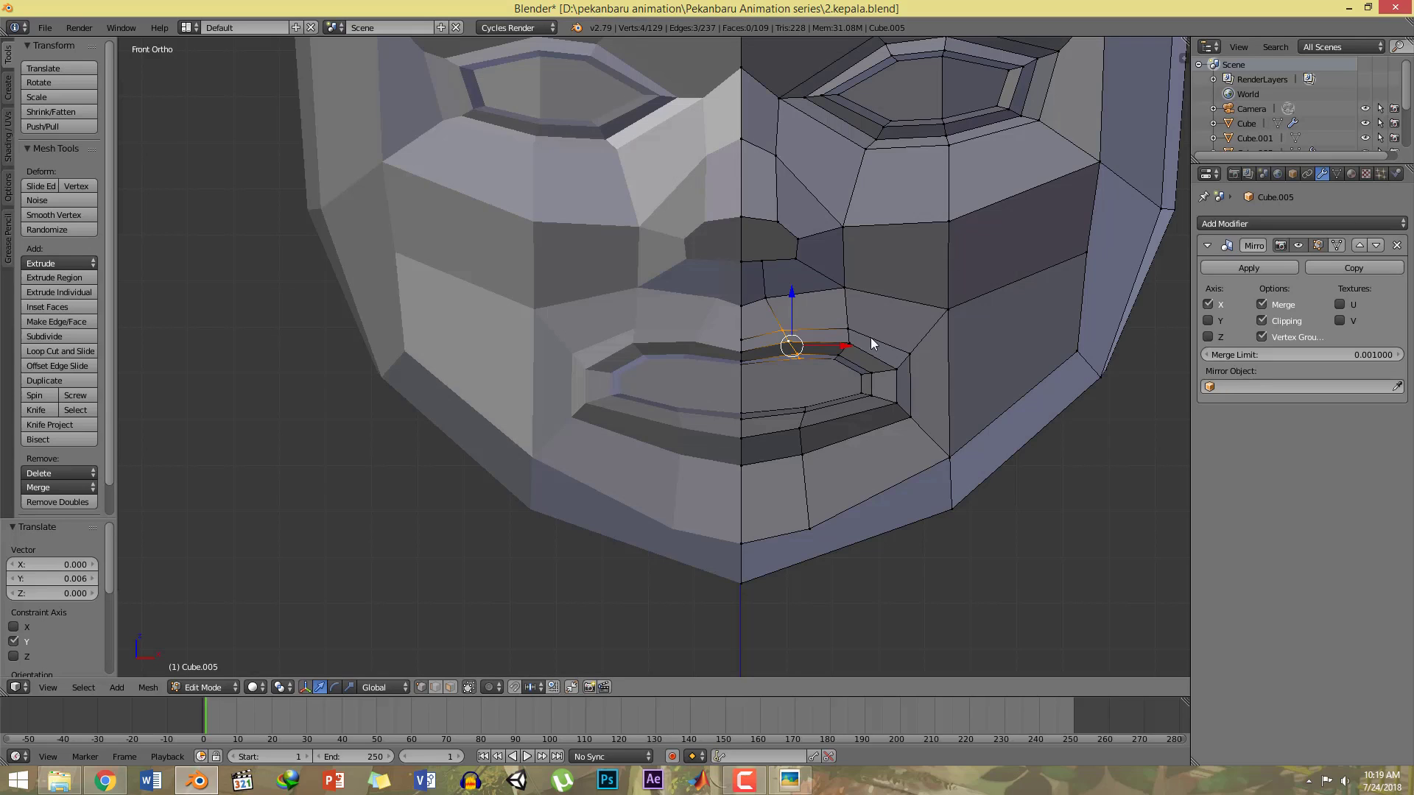
pyautogui.moveTo(850, 346); pyautogui.dragTo(833, 347)
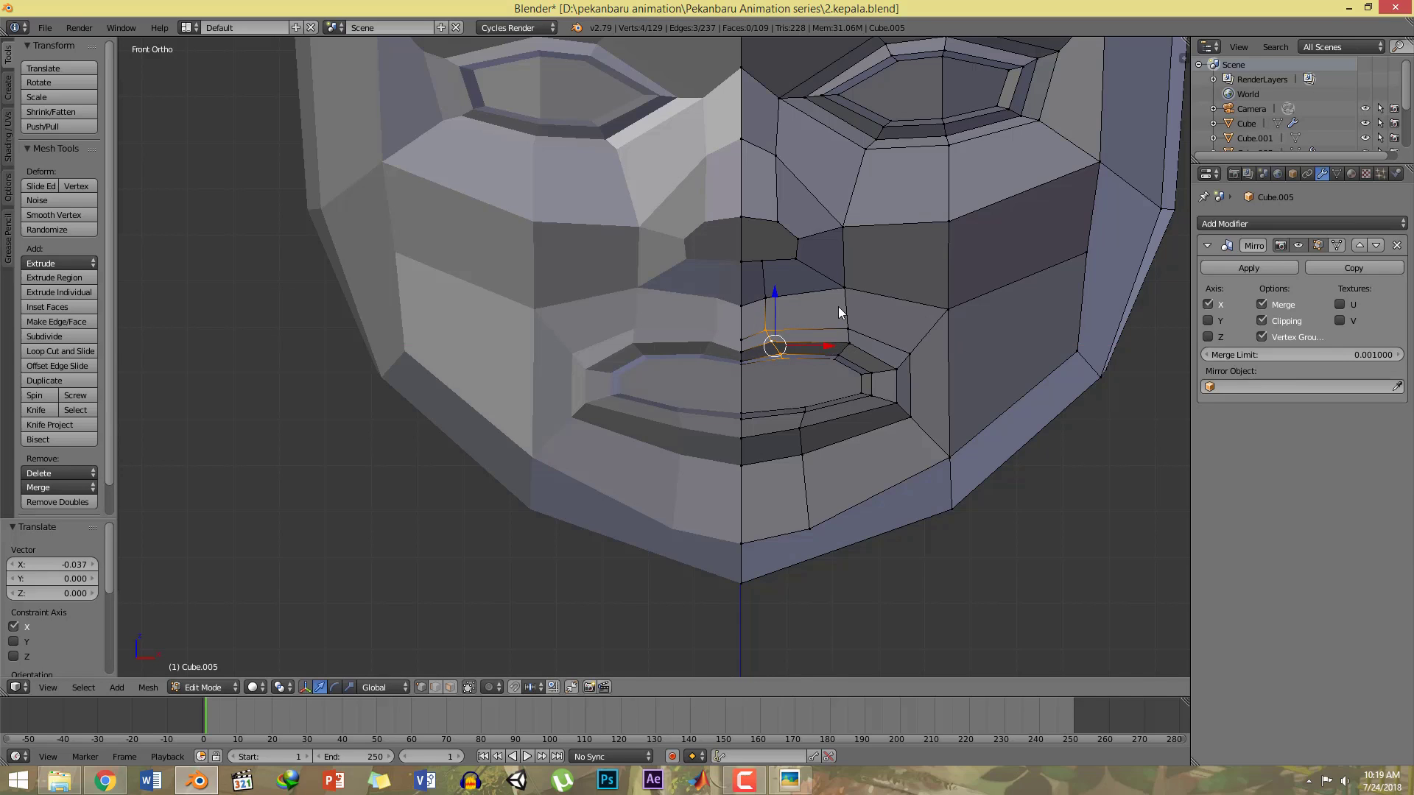
# Step: Deselect the whole mesh and save over the existing file 2.kepala.blend
pyautogui.keyDown('shift'); pyautogui.moveTo(838, 307); pyautogui.dragTo(847, 465, button='middle'); pyautogui.keyUp('shift')
pyautogui.press('a')
pyautogui.hotkey('ctrl', 's')
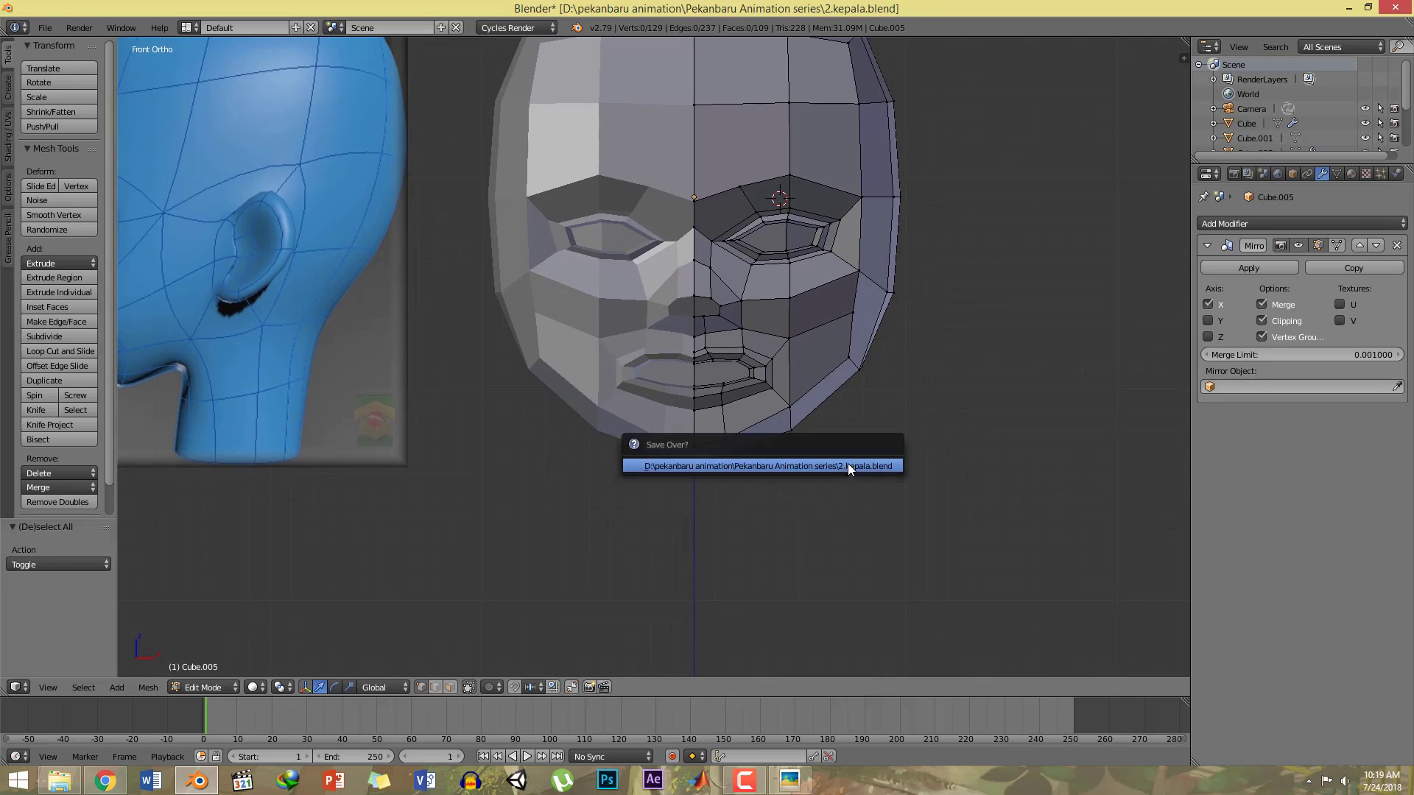
pyautogui.click(847, 463)
# Step: Add a Subdivision Surface modifier to the head, set its view subdivisions to 2 and save the file
pyautogui.click(1279, 222)
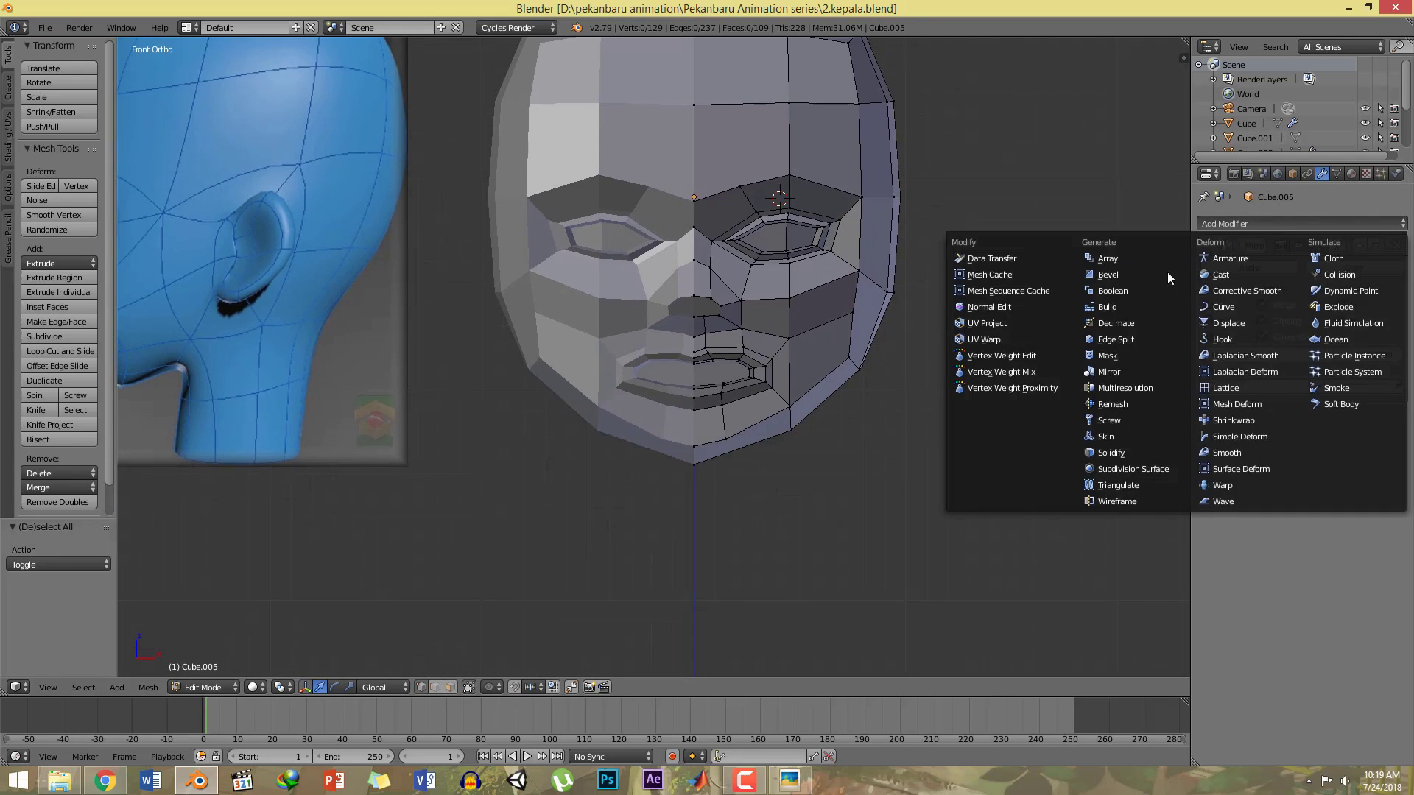
pyautogui.click(1160, 470)
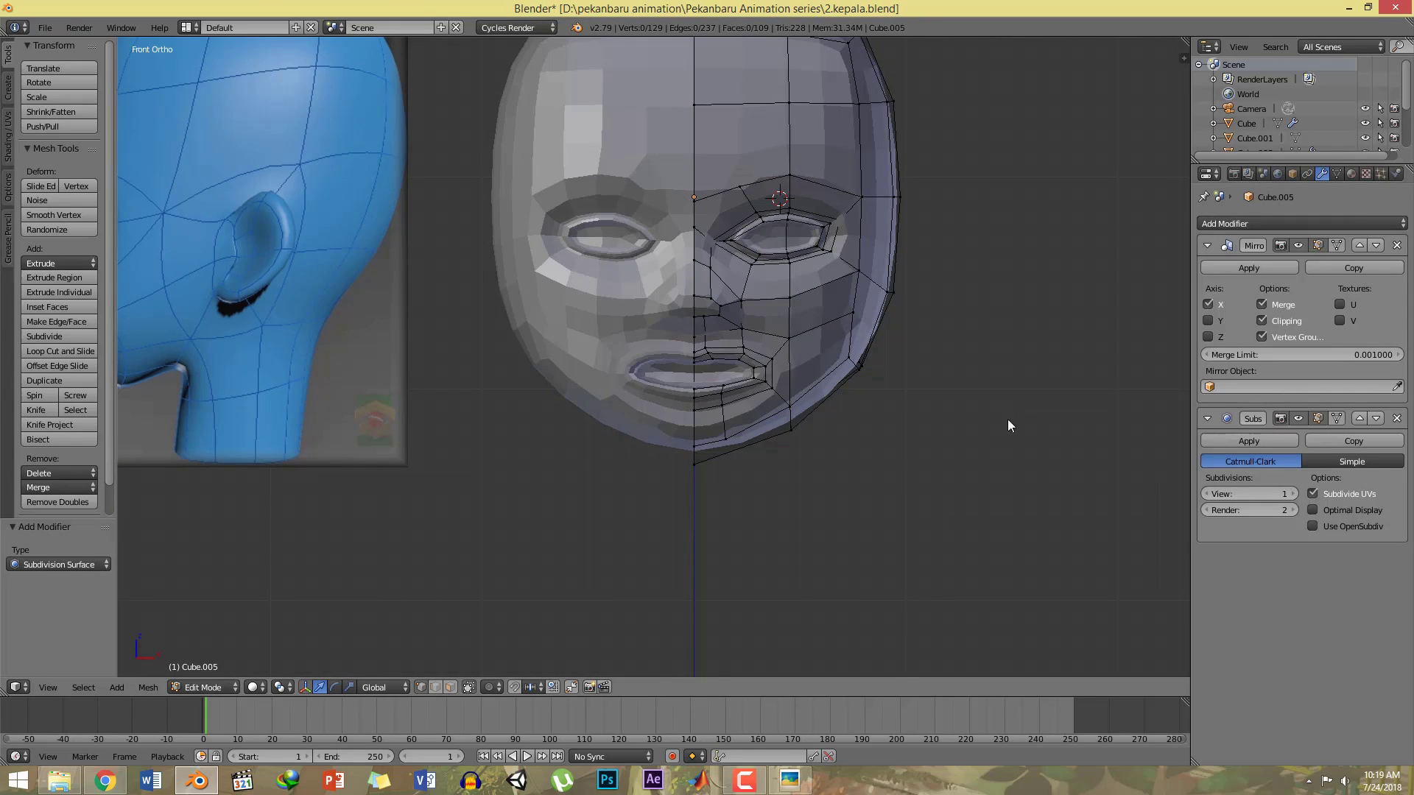
pyautogui.keyDown('shift'); pyautogui.moveTo(970, 330); pyautogui.dragTo(1026, 347, button='middle'); pyautogui.keyUp('shift')
pyautogui.click(1296, 493)
pyautogui.hotkey('ctrl', 's')
pyautogui.click(1022, 348)
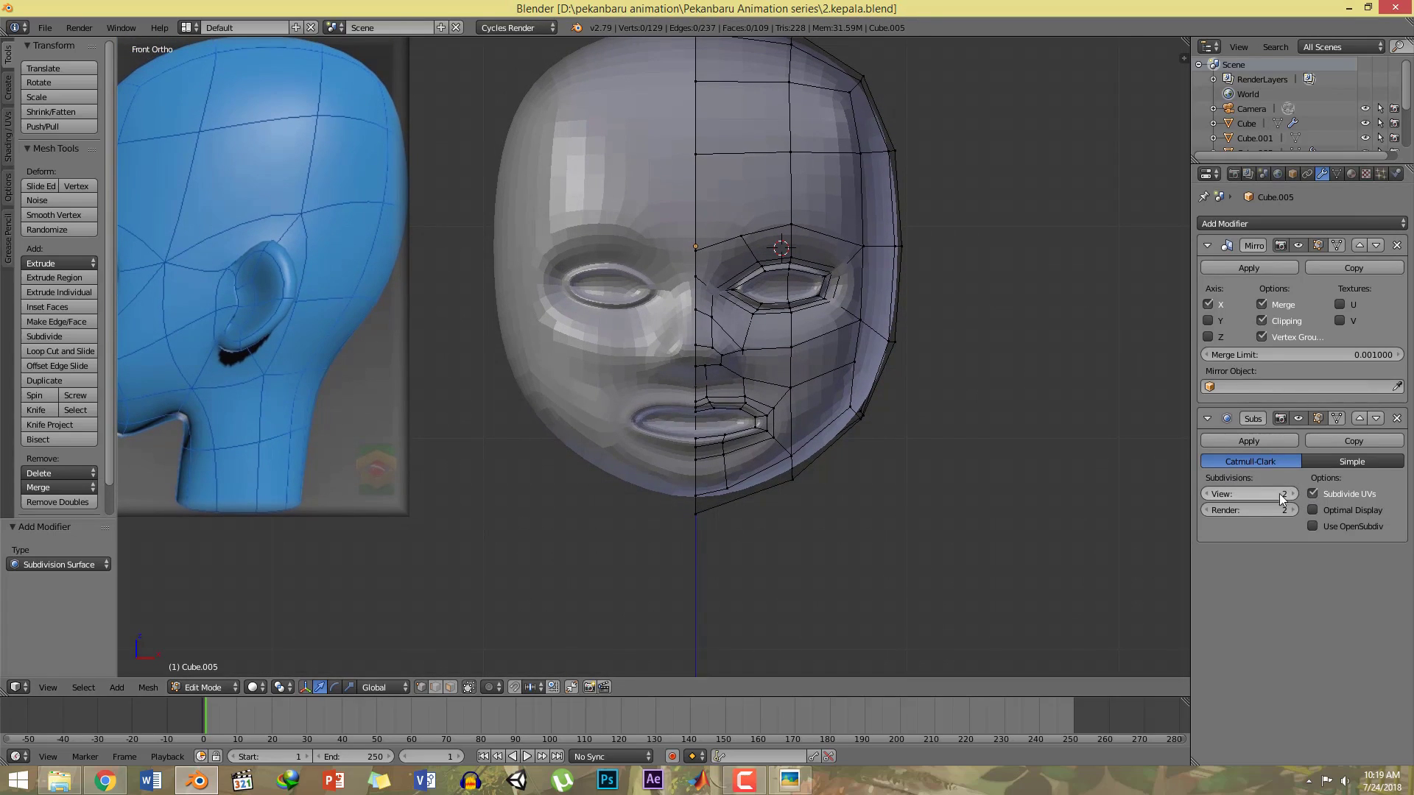